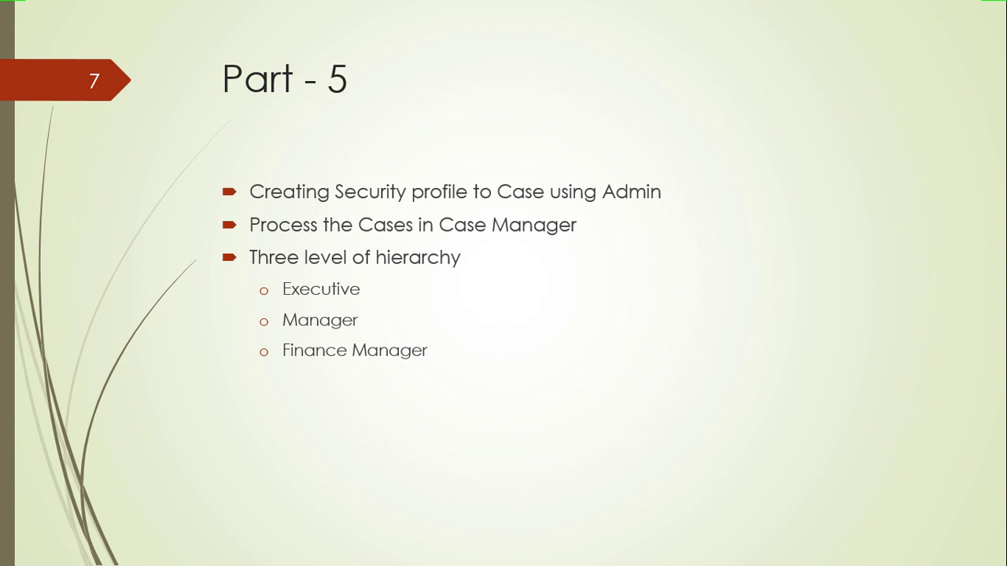
Step to slide 8 and back to slide 7 'Part - 5', then exit the slideshow
key("Right")
key("Left")
key("Escape")
Minimize PowerPoint, run mstsc, and connect to the saved server, accepting its unverified certificate
left_click(950, 17)
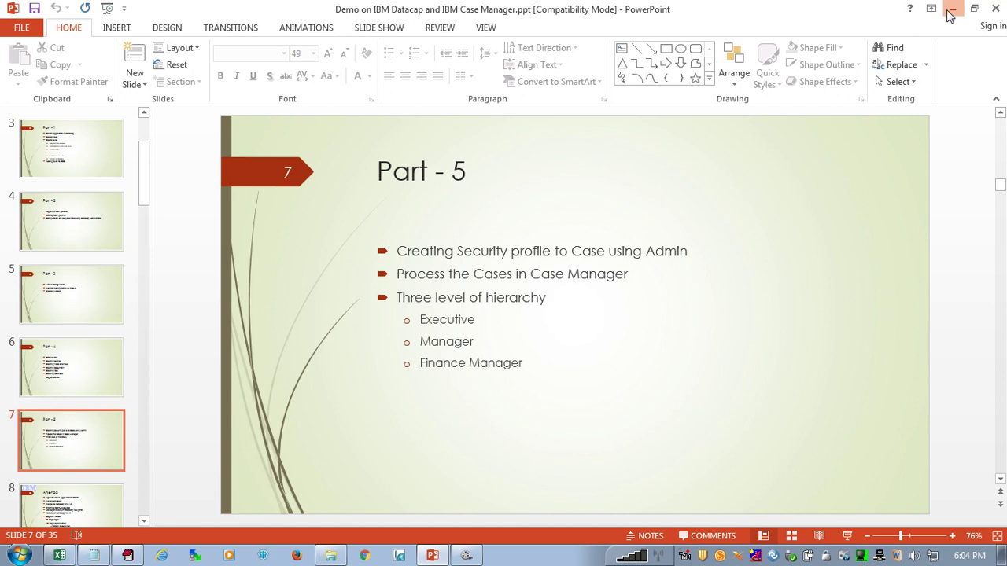
key("super")
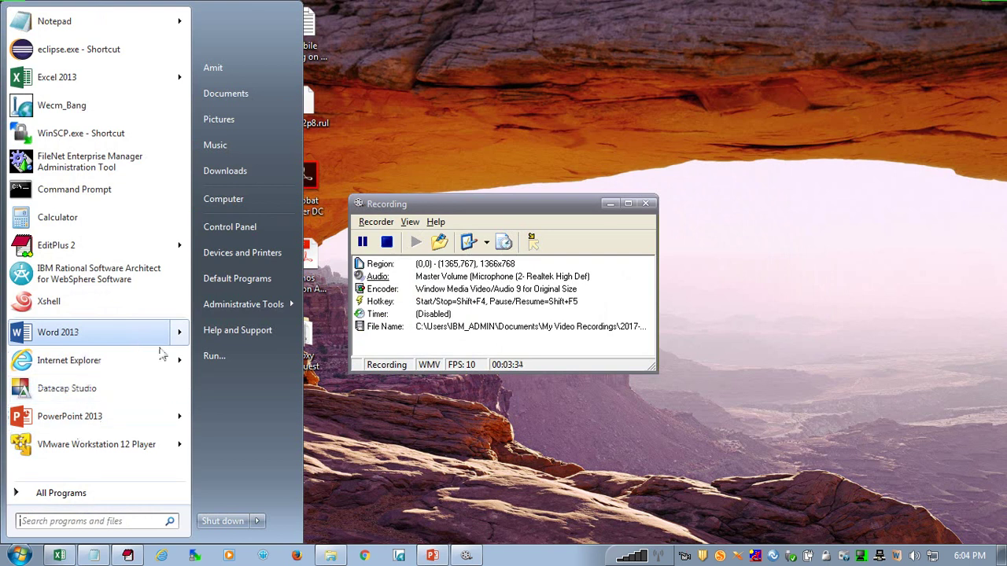
left_click(236, 354)
left_click(124, 513)
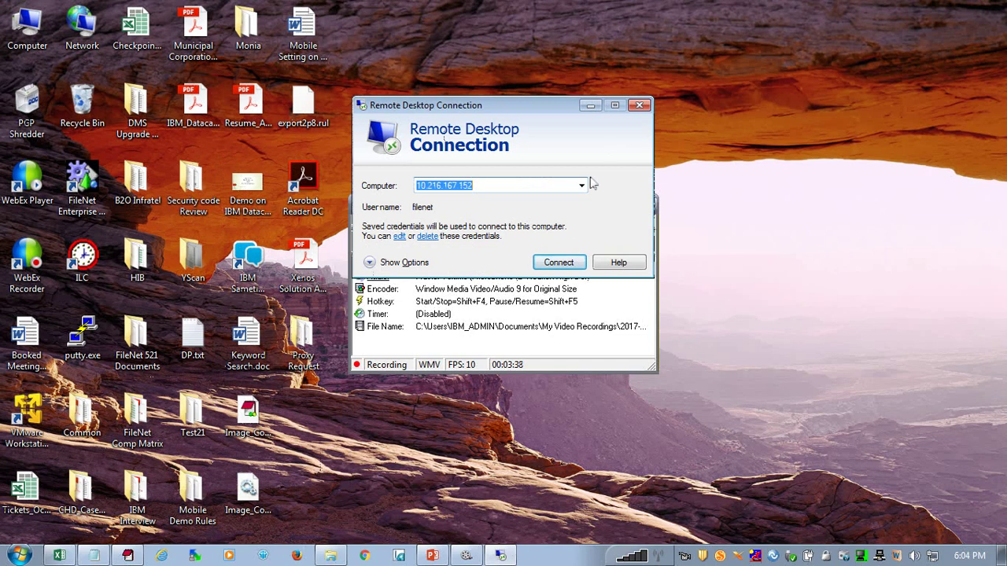
left_click(557, 267)
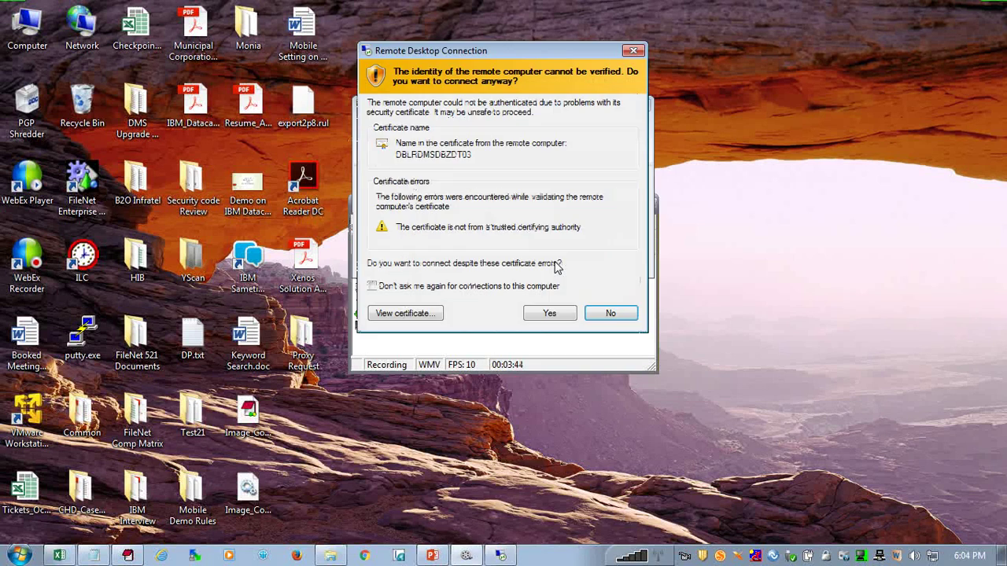
left_click(550, 313)
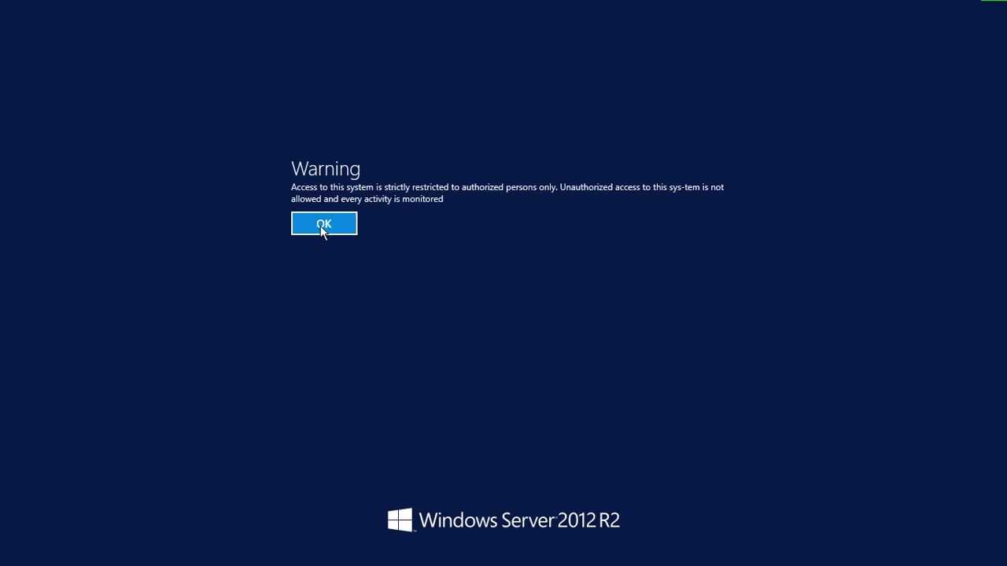
Dismiss the server warning, minimize Services, and launch Datacap Studio from the Start screen
left_click(321, 224)
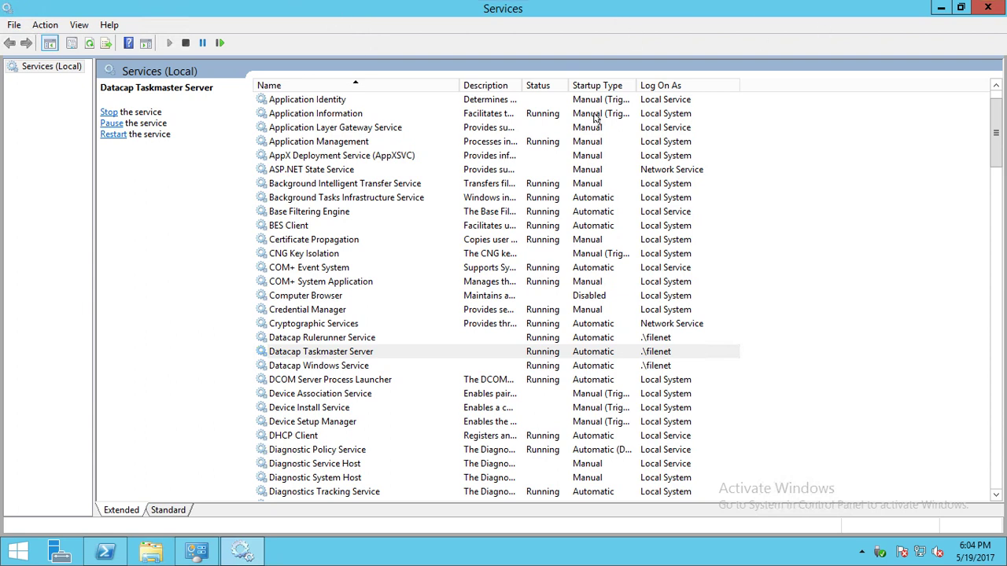
left_click(940, 7)
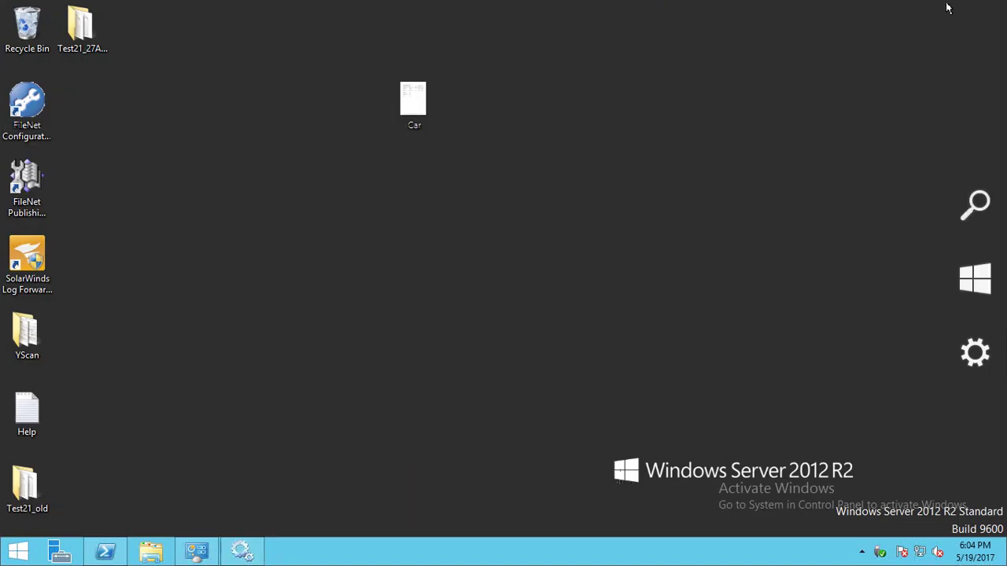
left_click(2, 561)
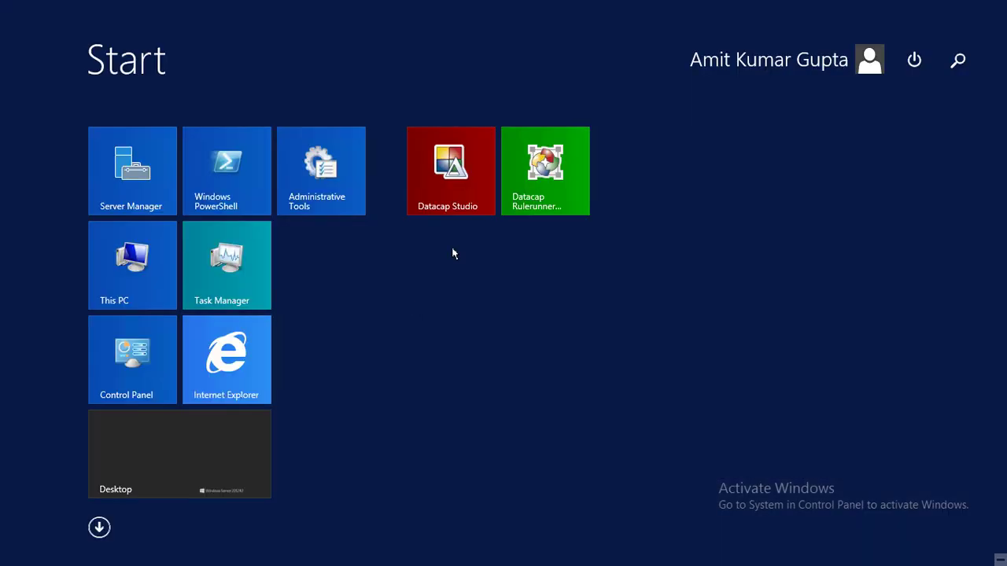
left_click(461, 203)
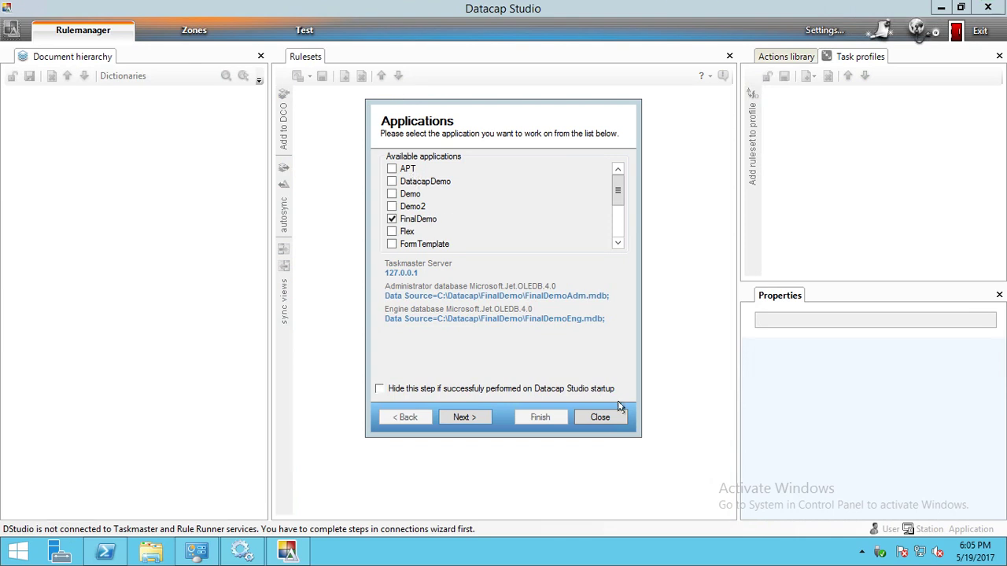
Close the Applications chooser and start the wizard for a new RRS application
left_click(600, 417)
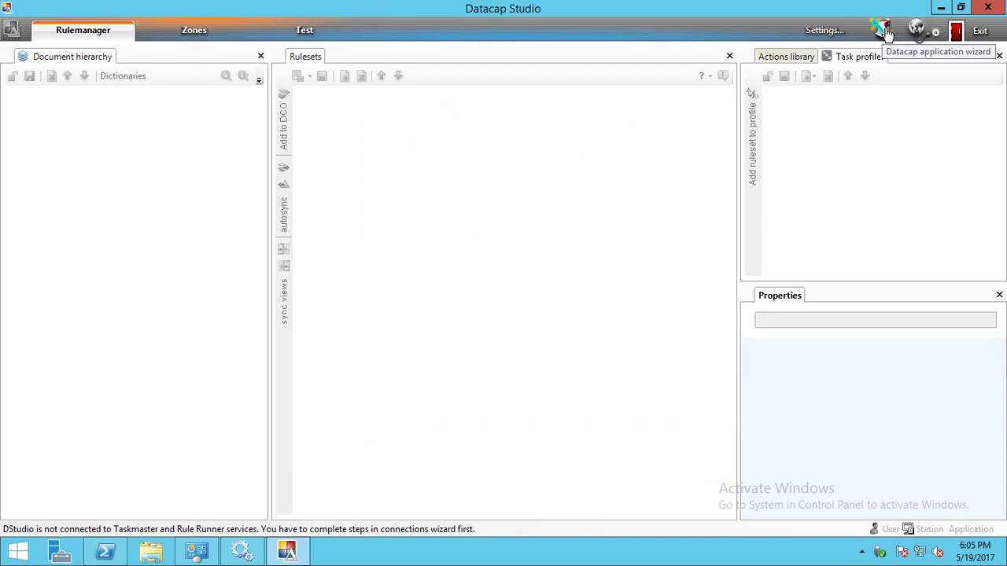
left_click(884, 31)
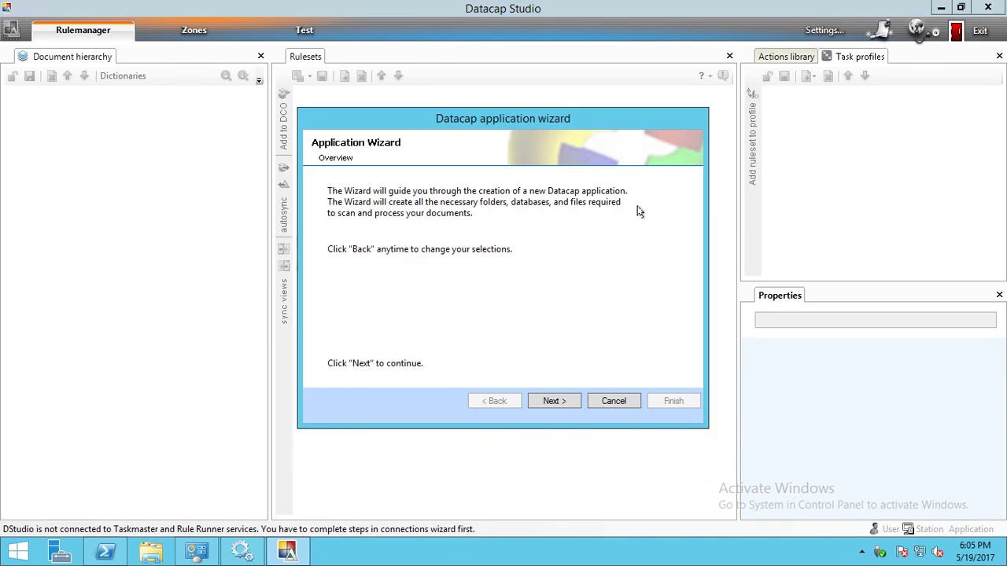
left_click(553, 401)
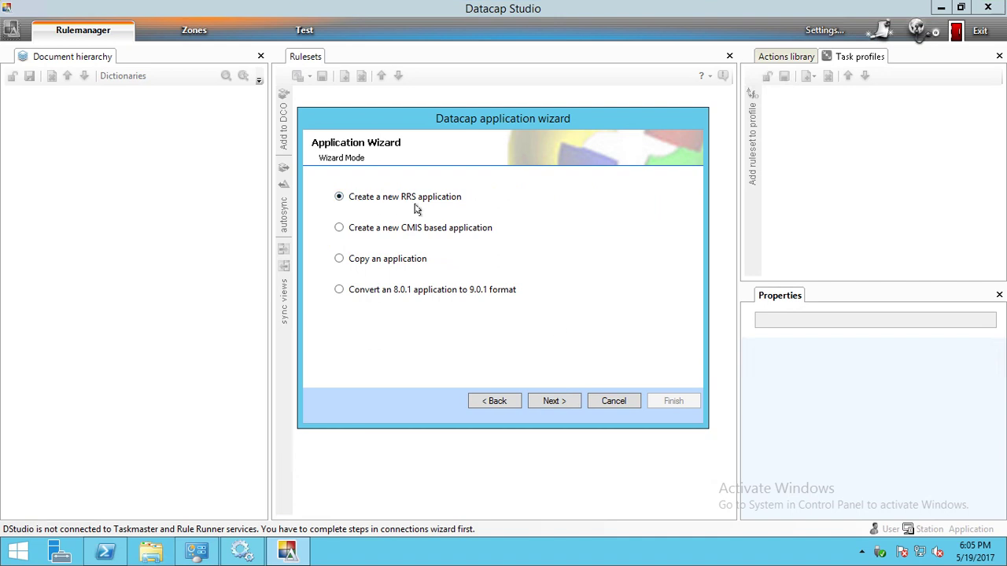
left_click(558, 400)
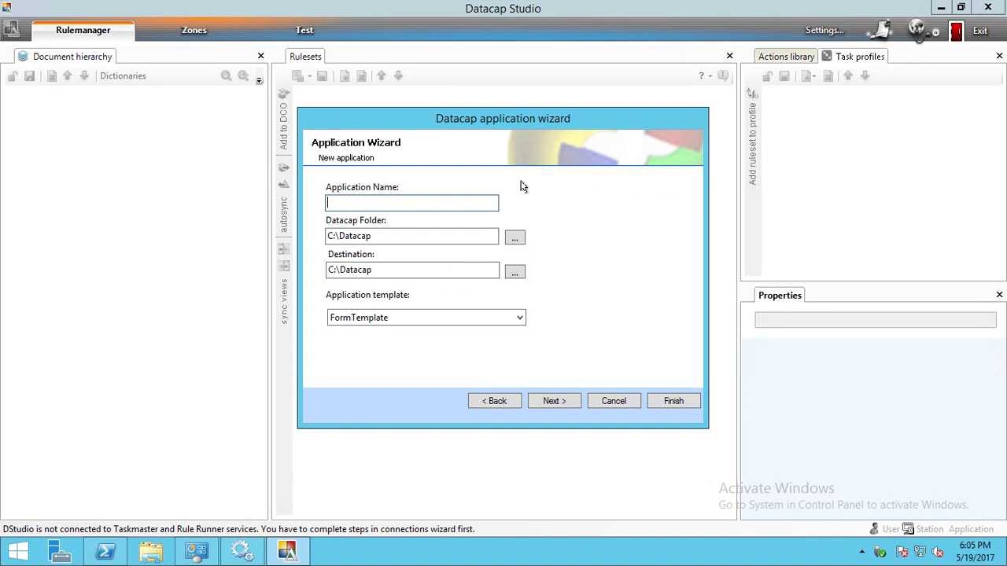
Name the application 'FinalDemos', advance through hierarchy and sample-image pages, then cancel at Finish
type("FinalDemo")
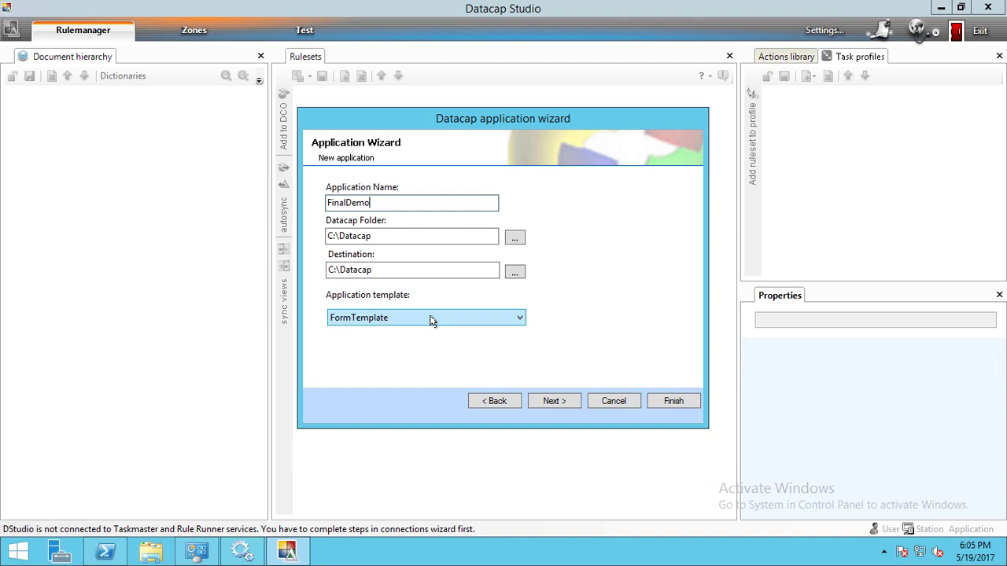
left_click(564, 404)
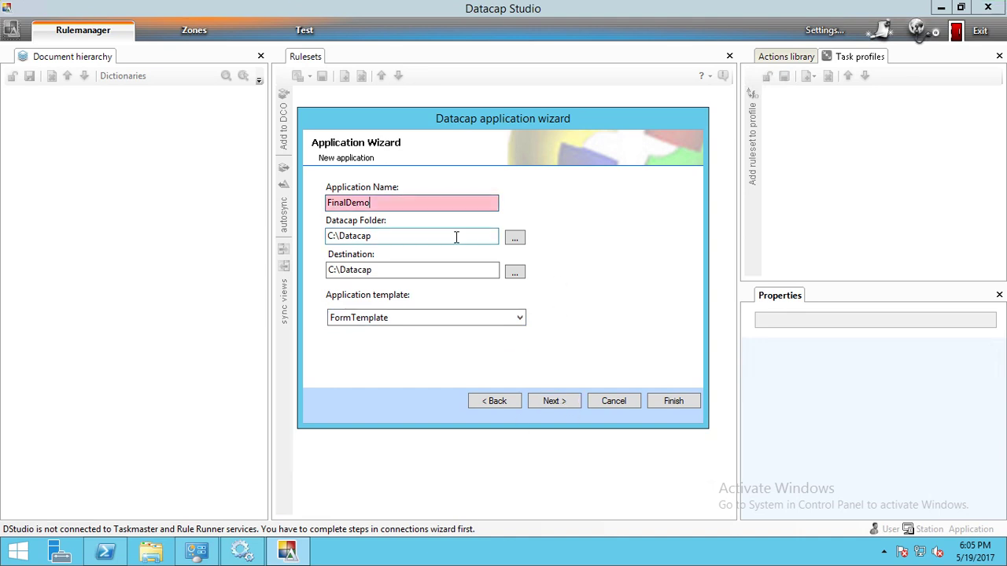
type("s")
mouse_move(463, 203)
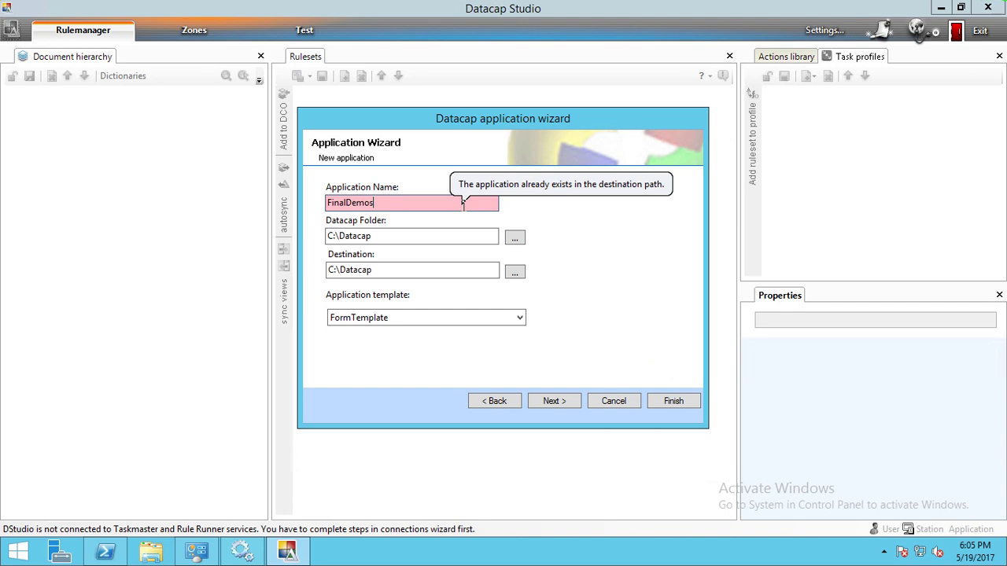
left_click(551, 403)
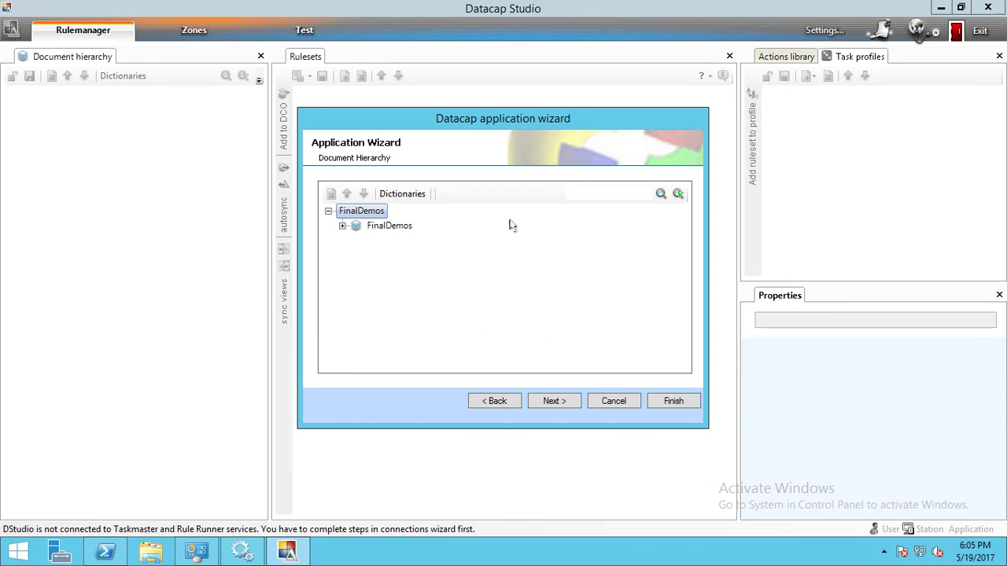
left_click(555, 403)
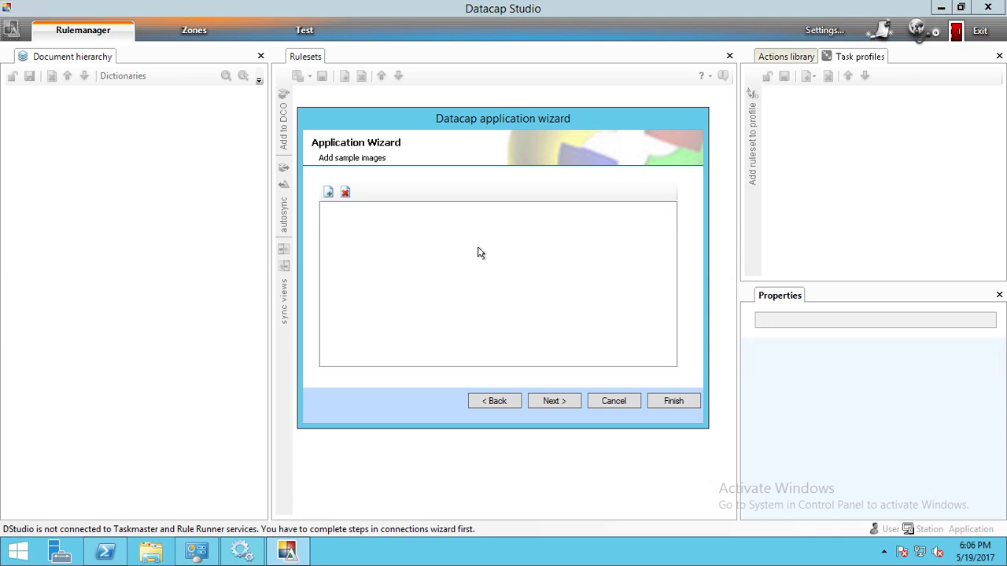
left_click(561, 405)
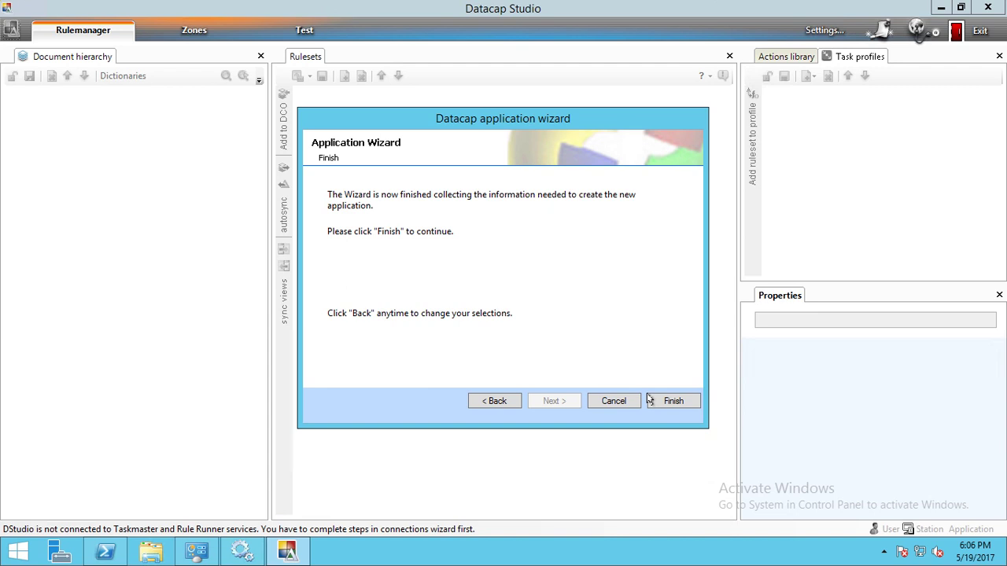
left_click(602, 403)
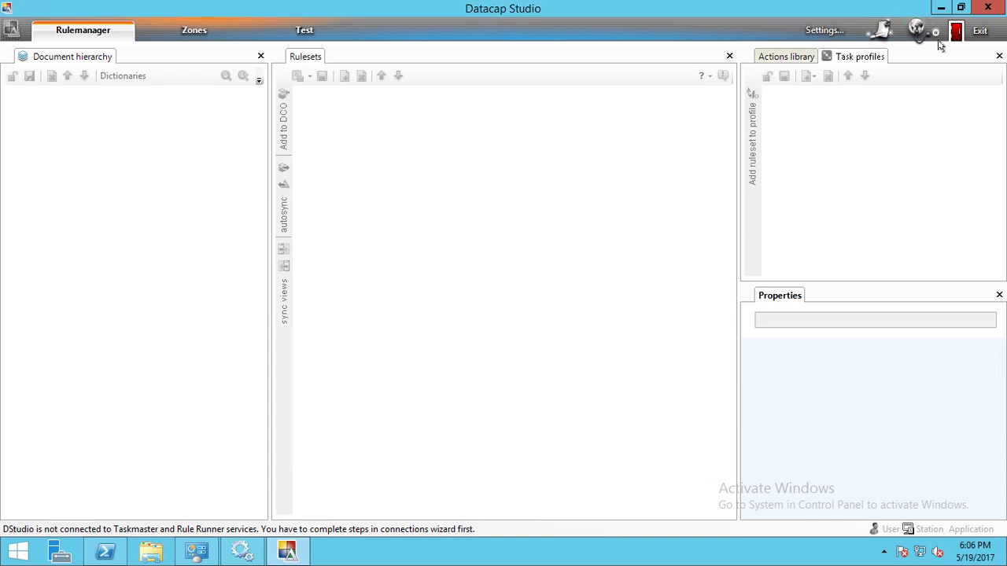
Choose FinalDemo in the Applications list and log in to Taskmaster with the account password
left_click(917, 43)
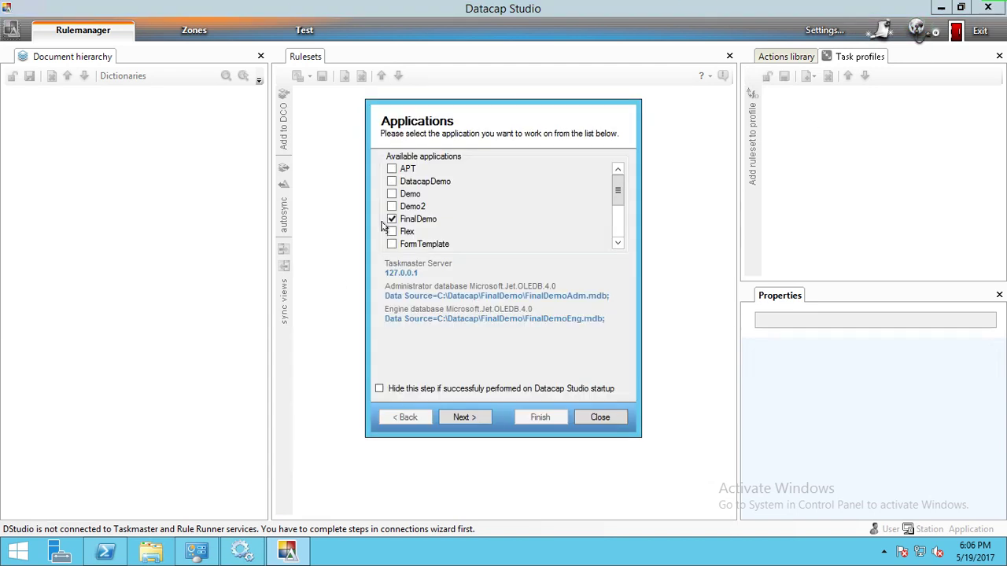
left_click(462, 419)
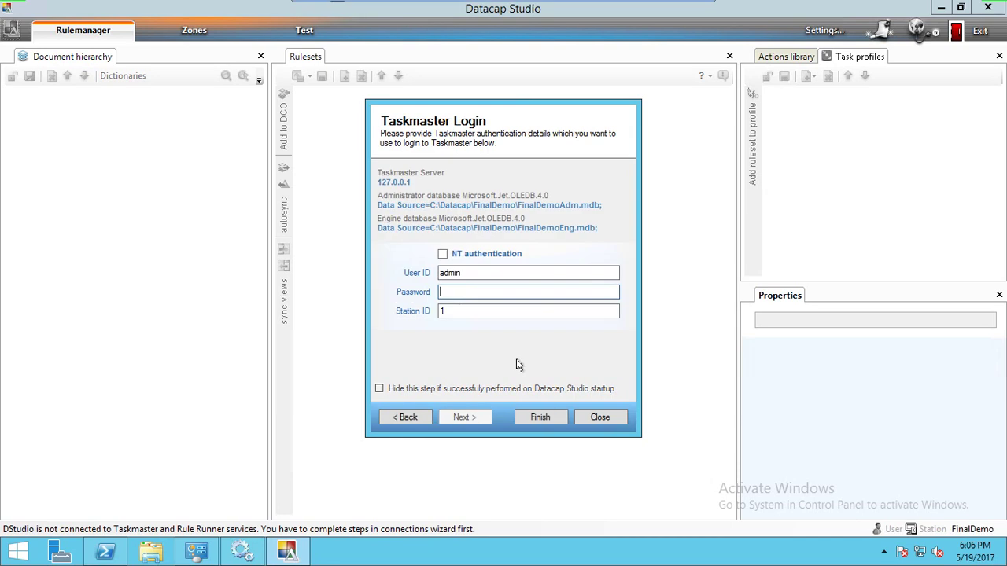
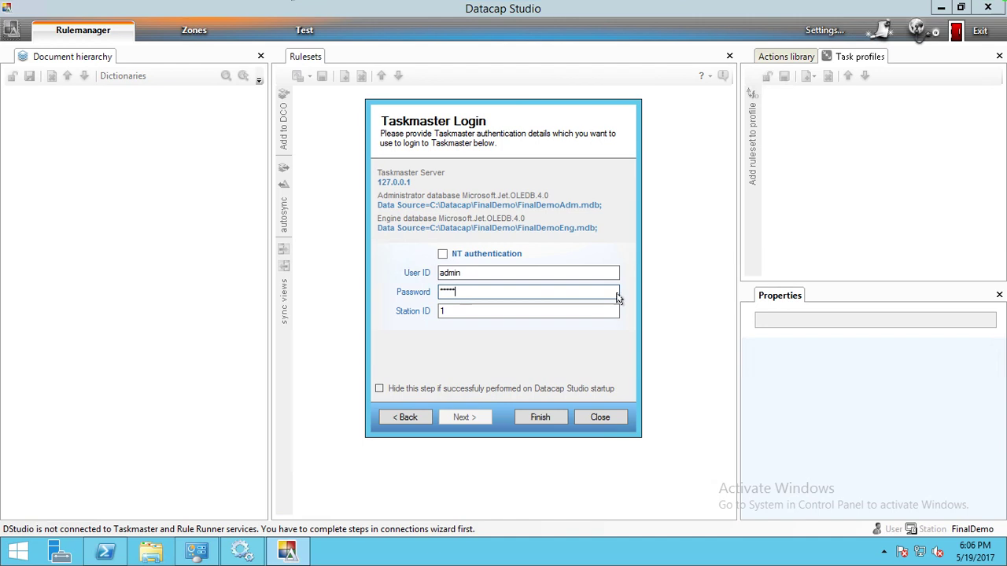
left_click(542, 418)
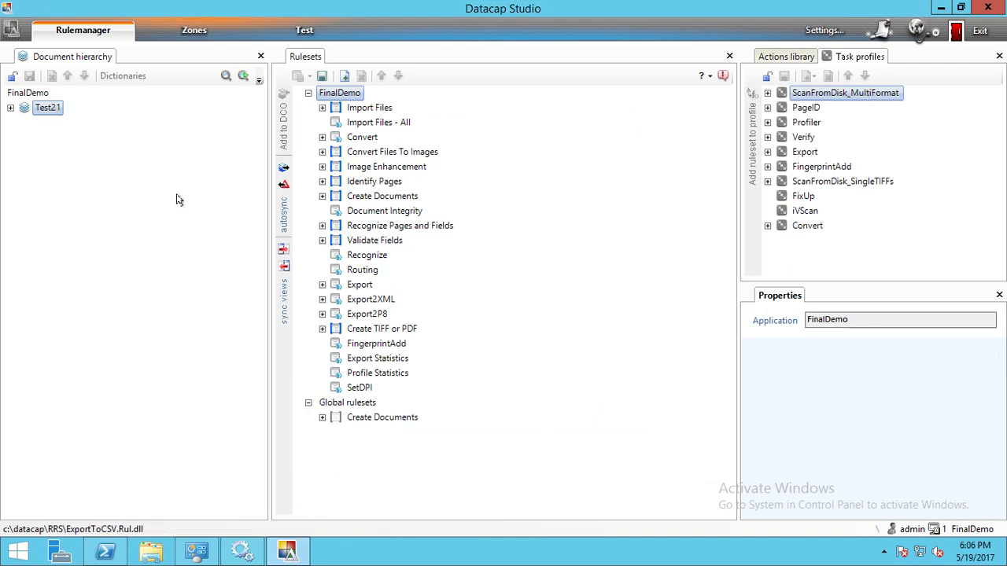
left_click(10, 108)
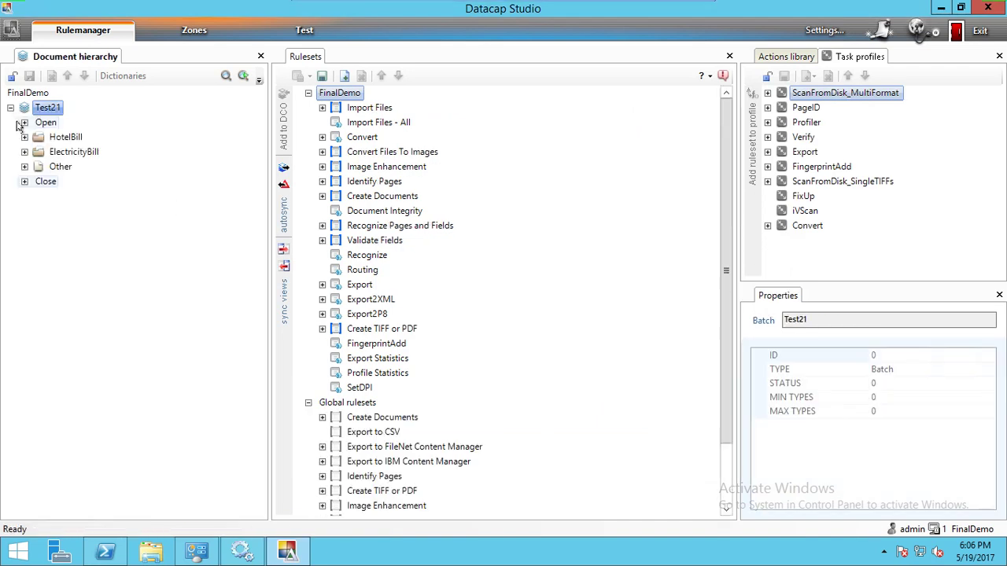
left_click(63, 137)
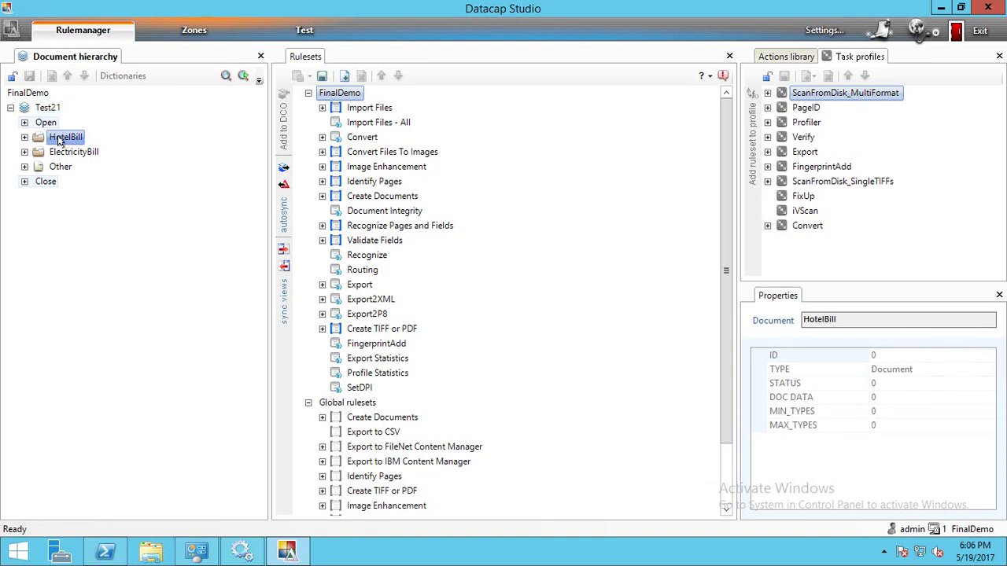
left_click(75, 153)
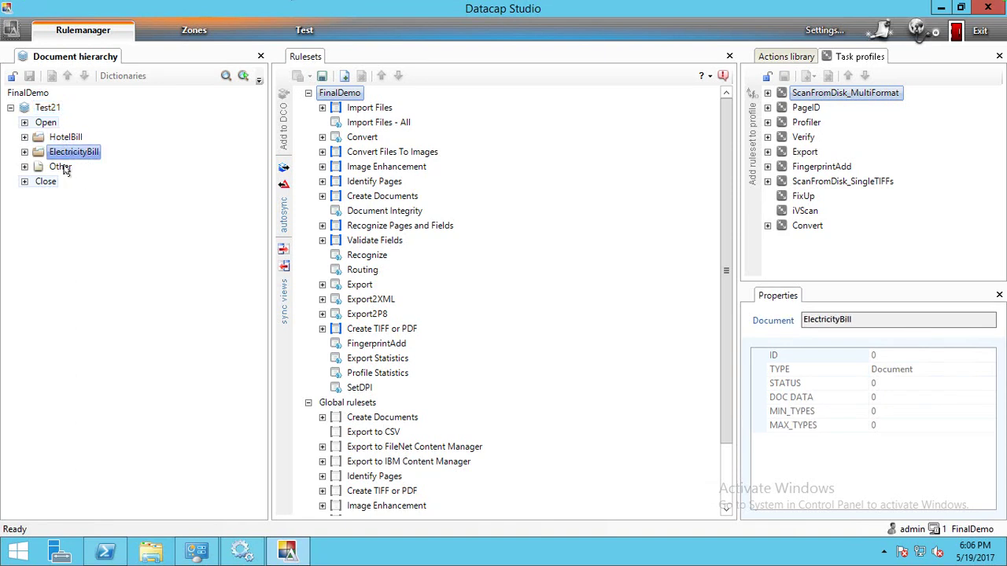
left_click(56, 138)
left_click(55, 139)
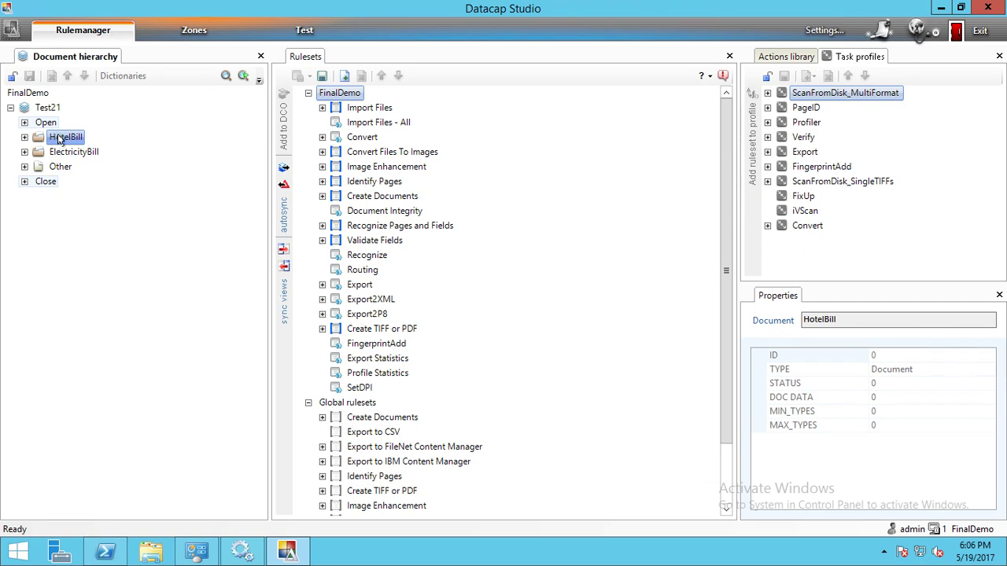
right_click(54, 109)
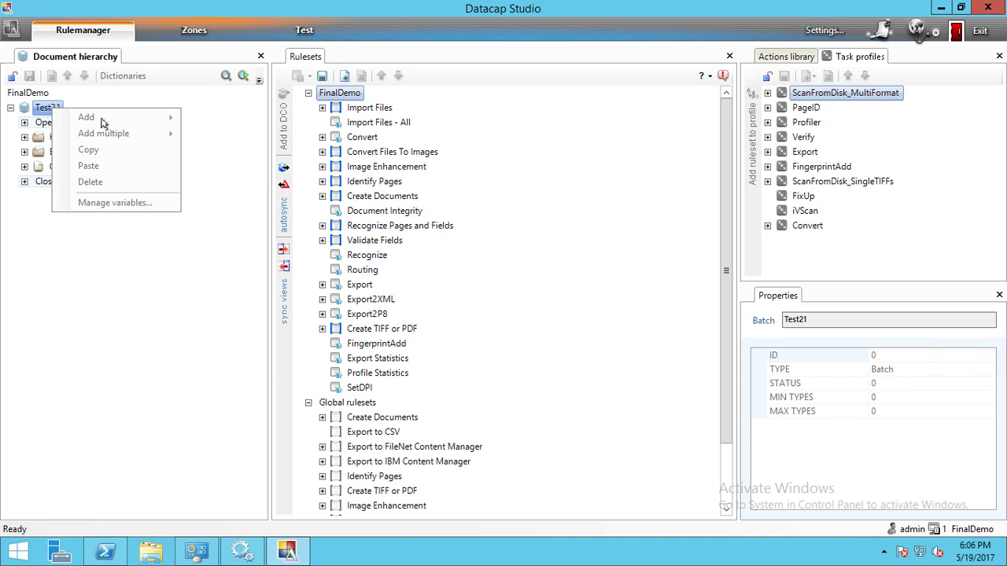
left_click(43, 124)
left_click(43, 138)
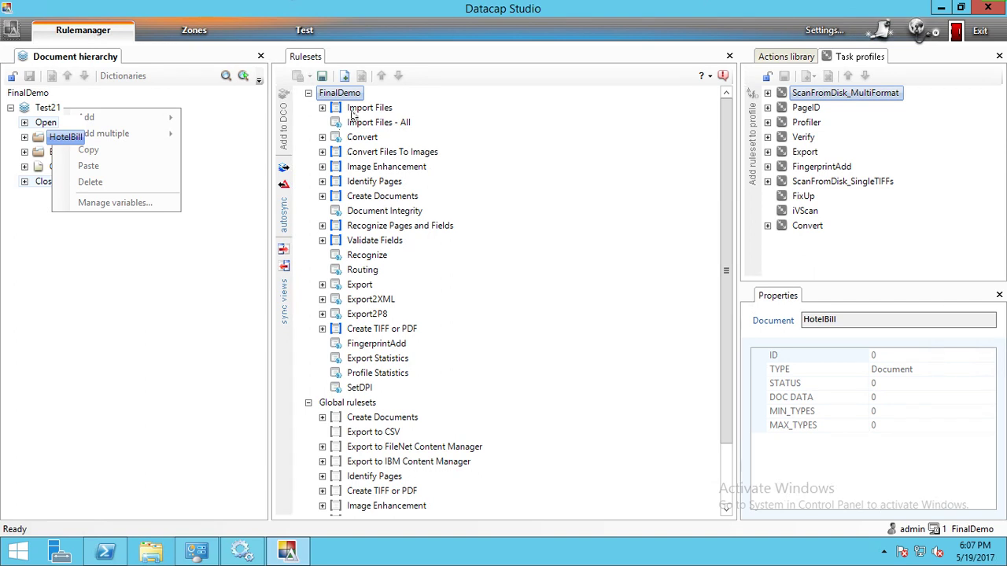
left_click(356, 110)
left_click(351, 93)
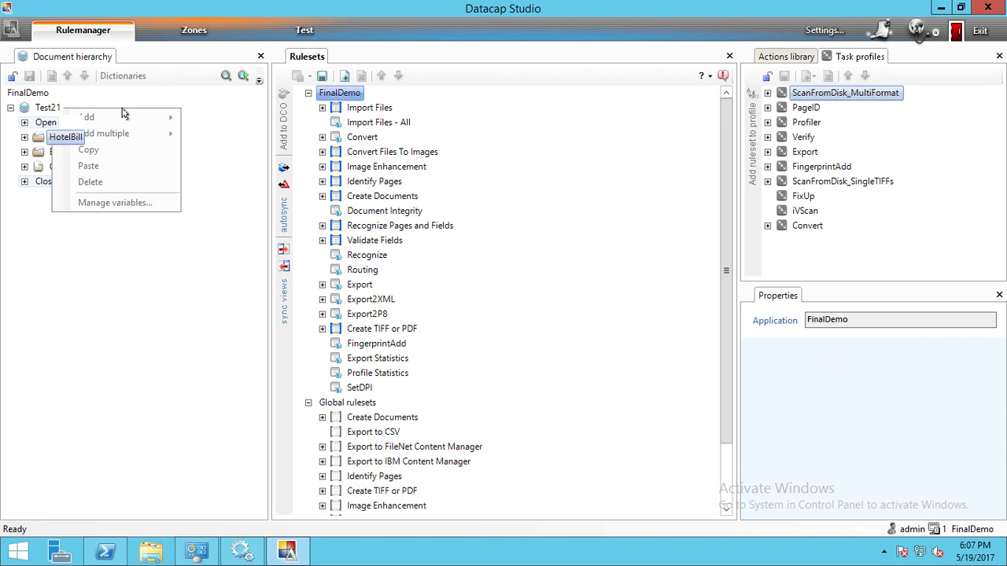
left_click(28, 107)
left_click(10, 109)
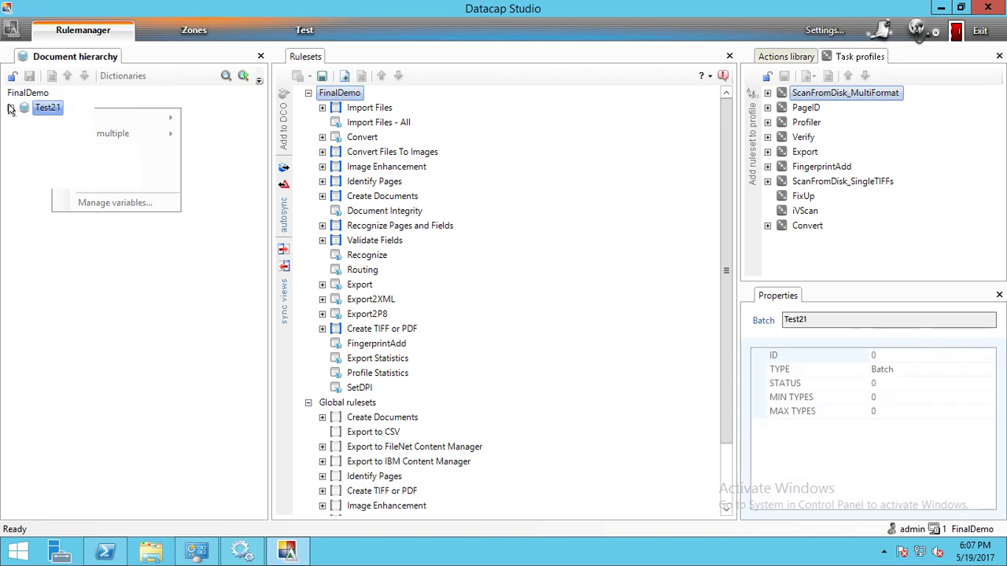
left_click(10, 108)
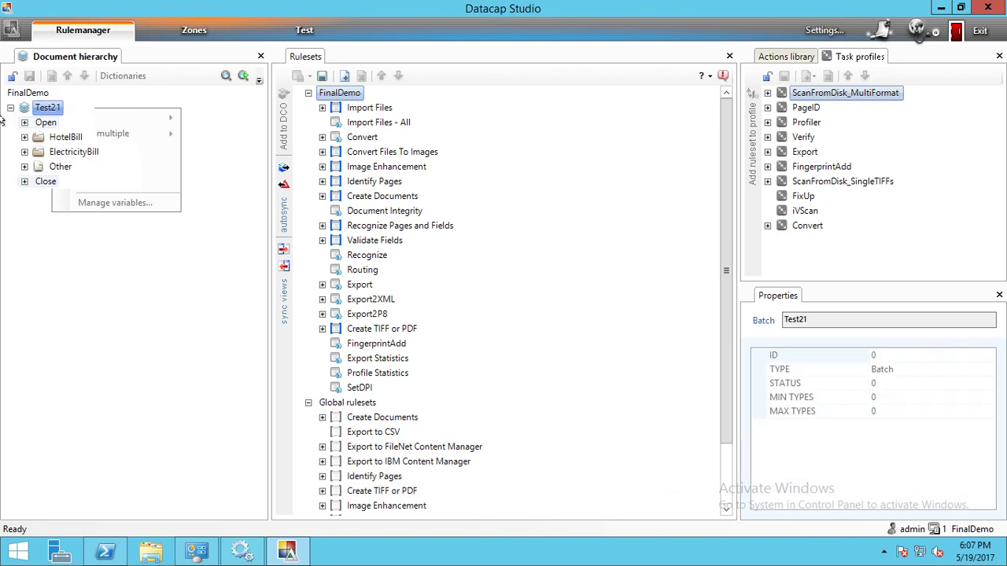
left_click(56, 138)
right_click(57, 138)
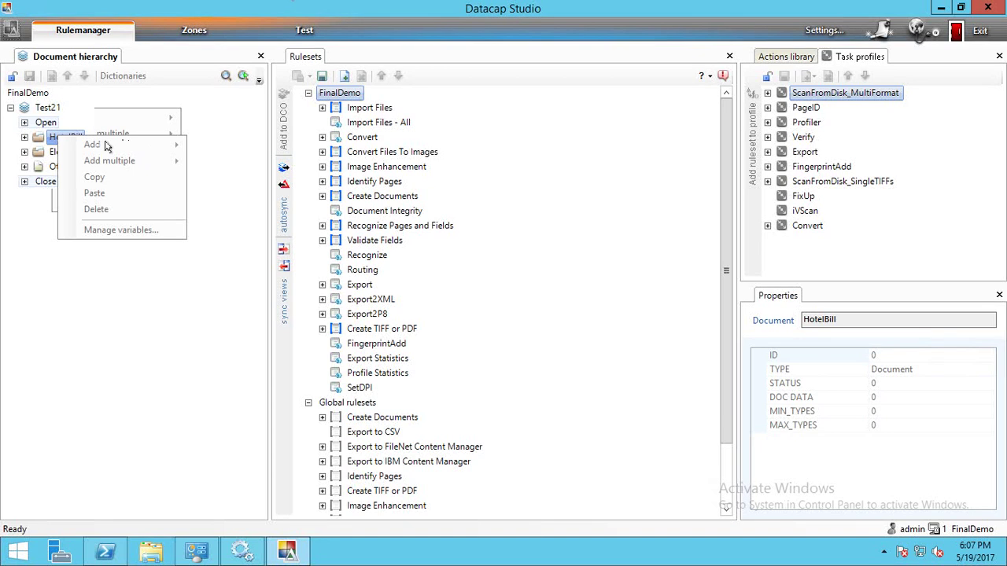
key("Escape")
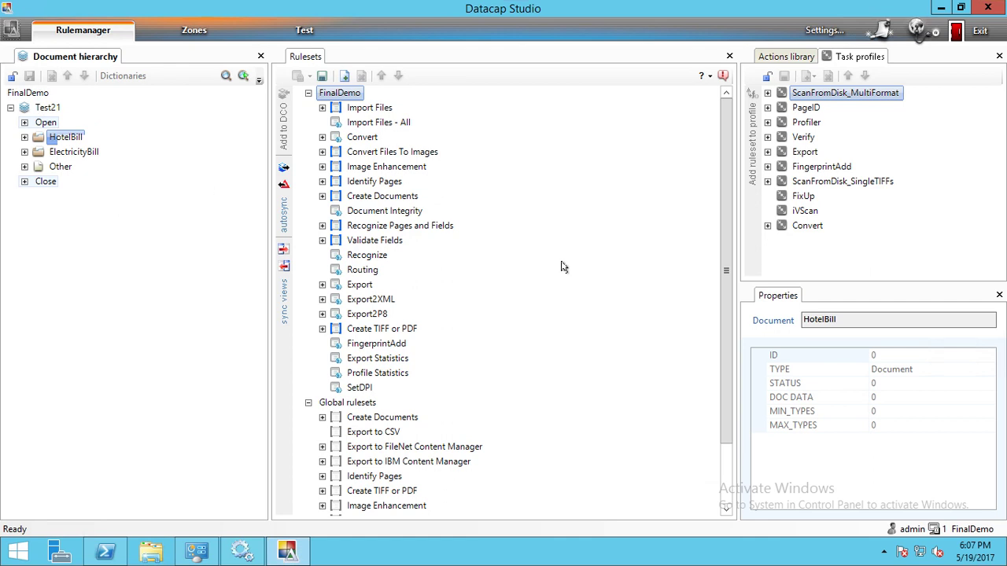
Switch to Zones and back to Rulemanager, then lock the Test21 document hierarchy
left_click(157, 35)
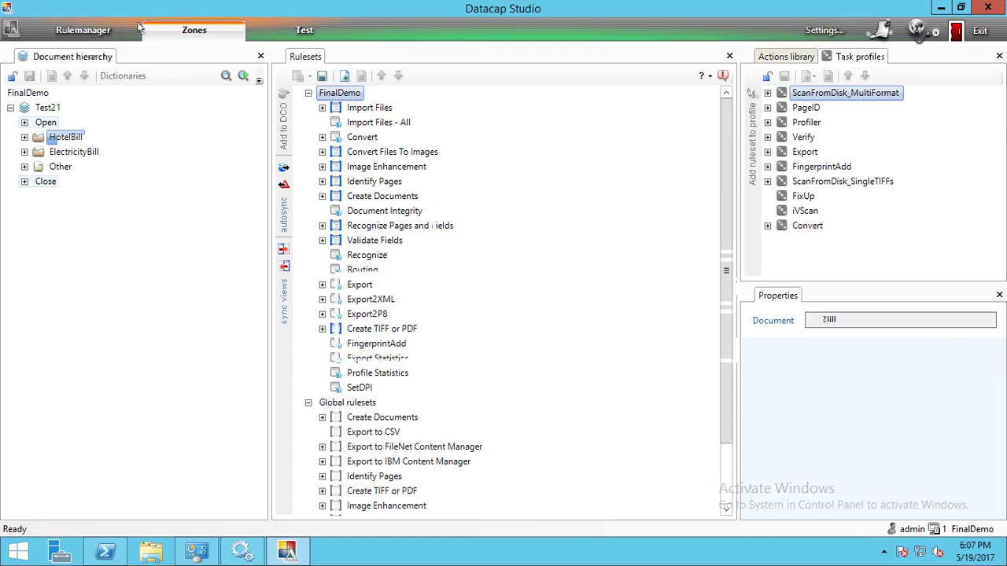
left_click(79, 29)
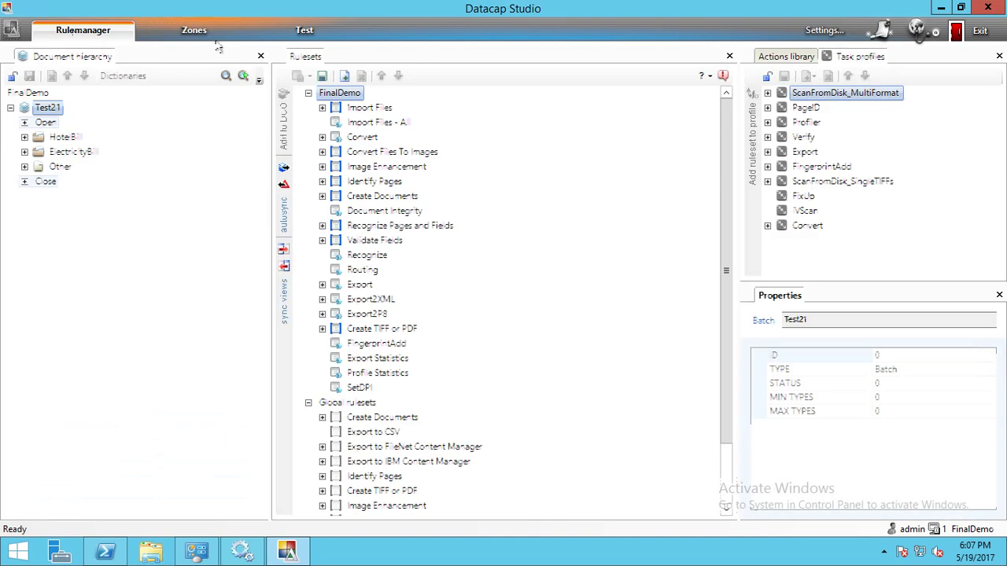
right_click(46, 107)
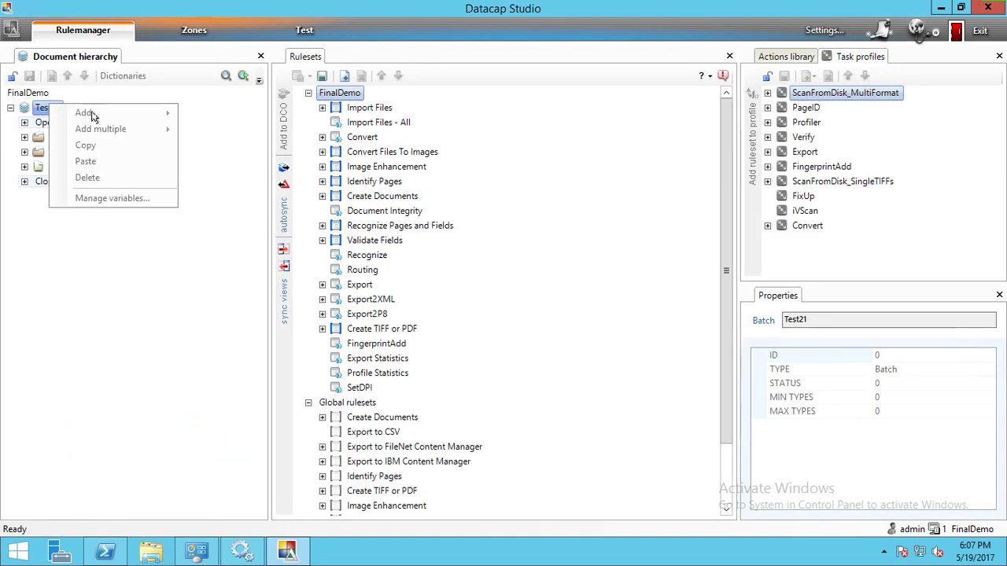
left_click(40, 109)
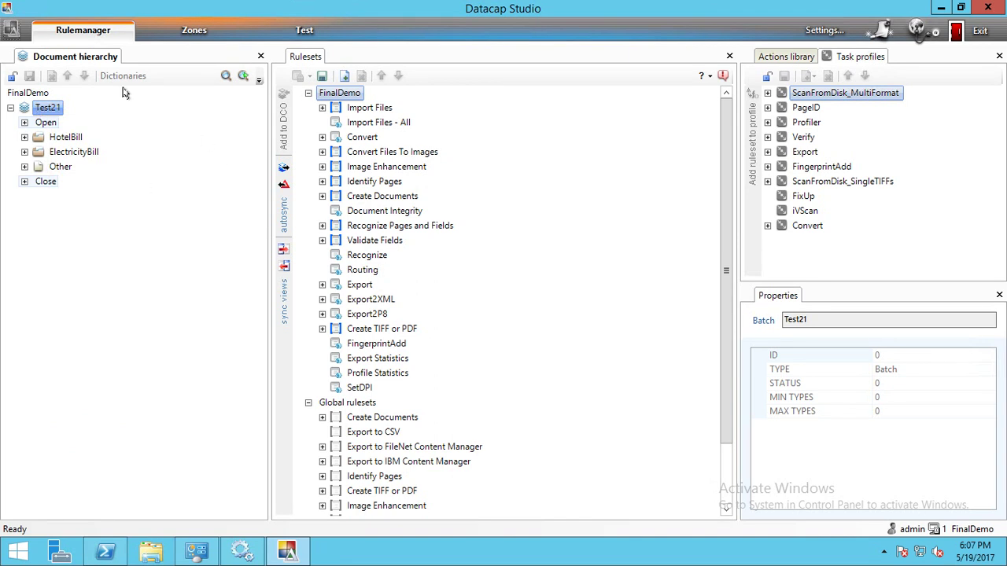
left_click(12, 78)
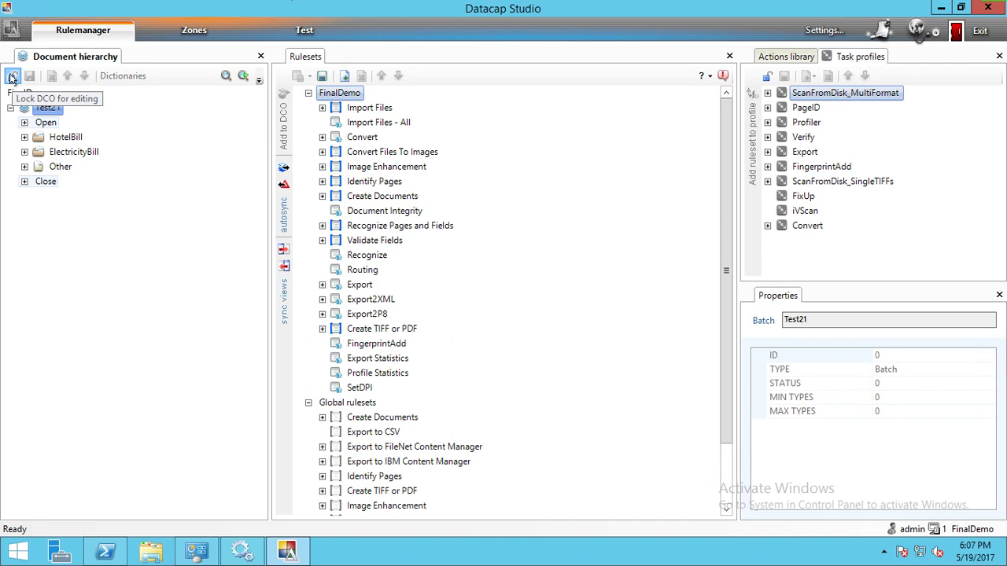
Look over Test21's add options, then select HotelBill and ElectricityBill to view their properties
right_click(54, 111)
mouse_move(115, 116)
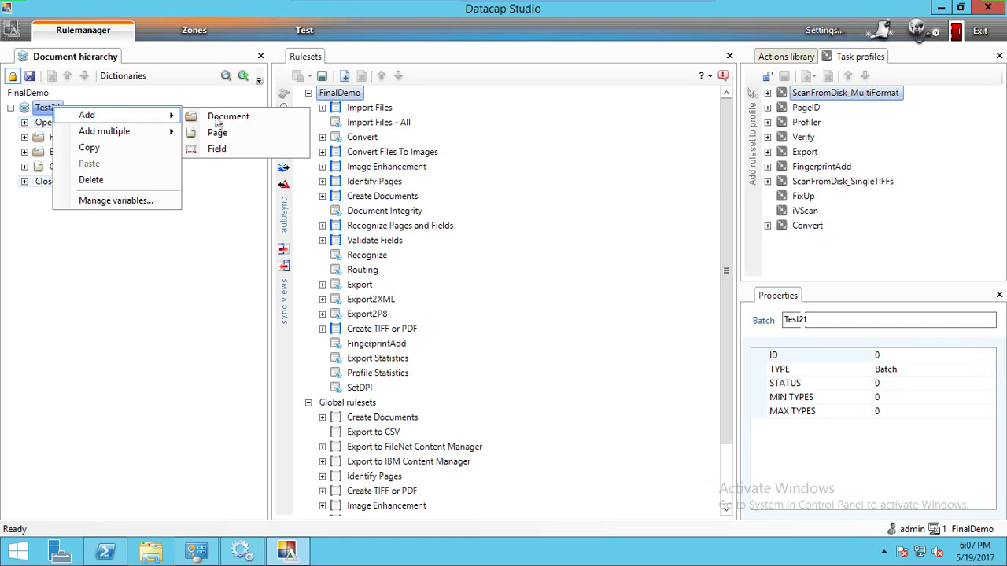
left_click(32, 114)
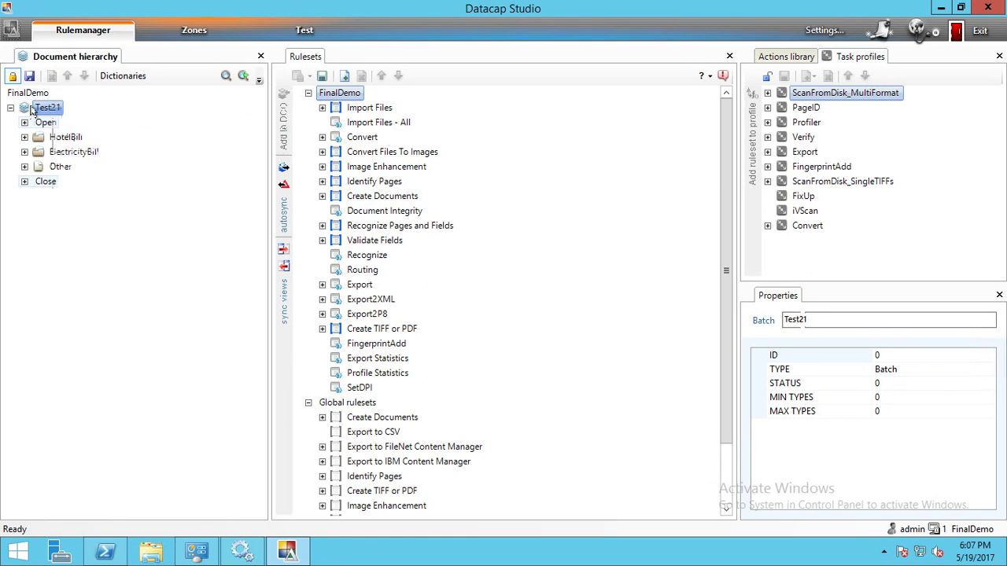
left_click(77, 139)
left_click(78, 154)
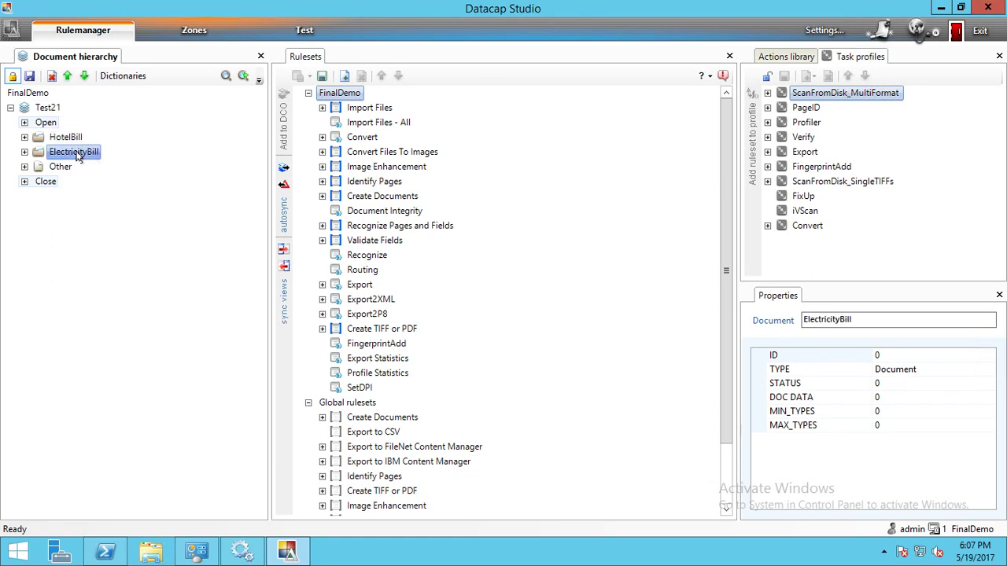
left_click(24, 137)
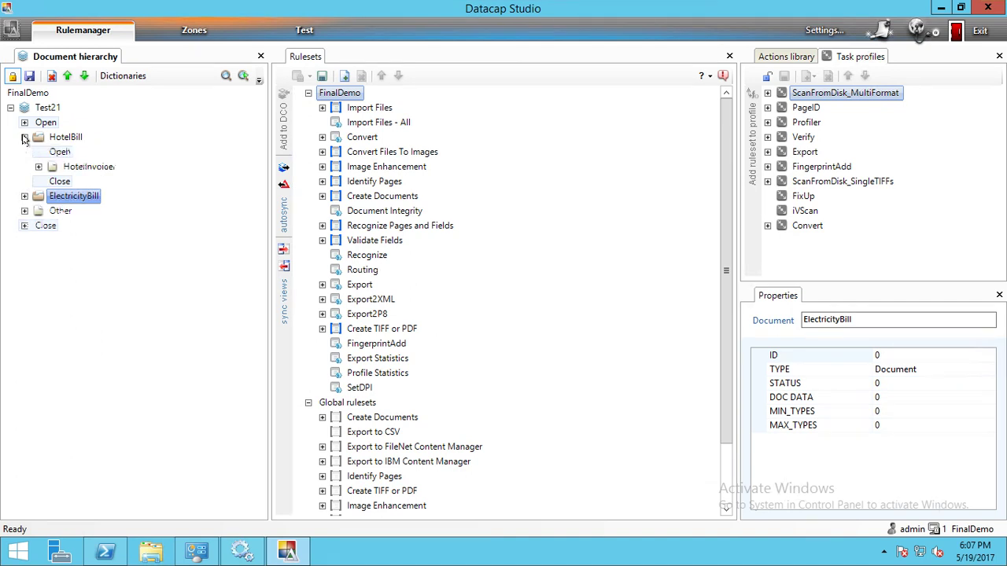
left_click(103, 170)
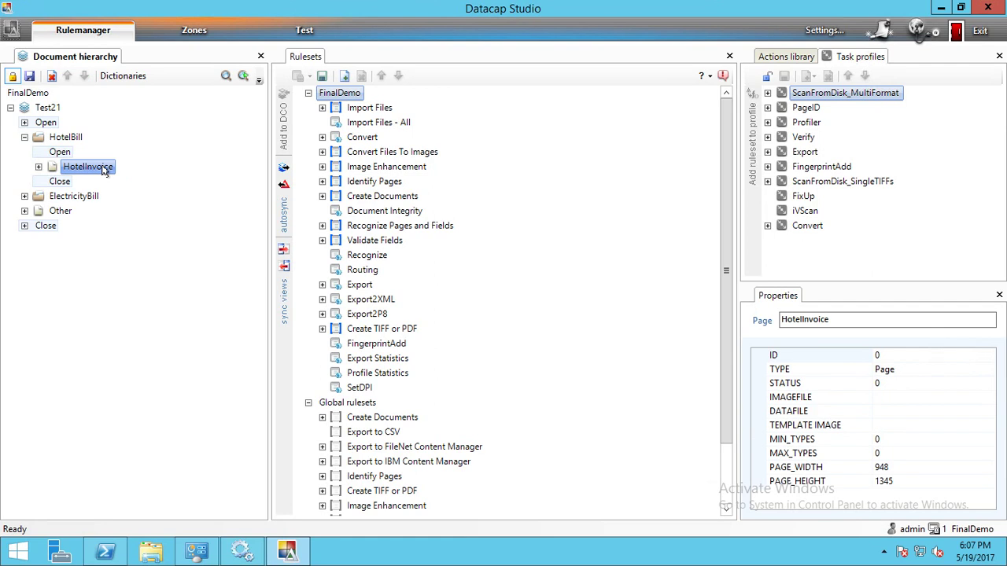
right_click(73, 140)
mouse_move(166, 147)
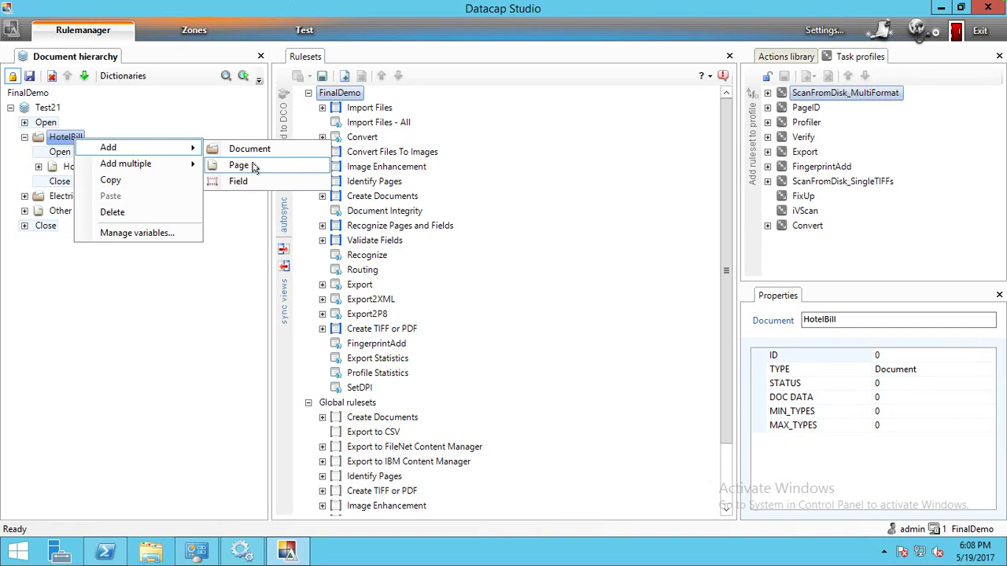
left_click(254, 167)
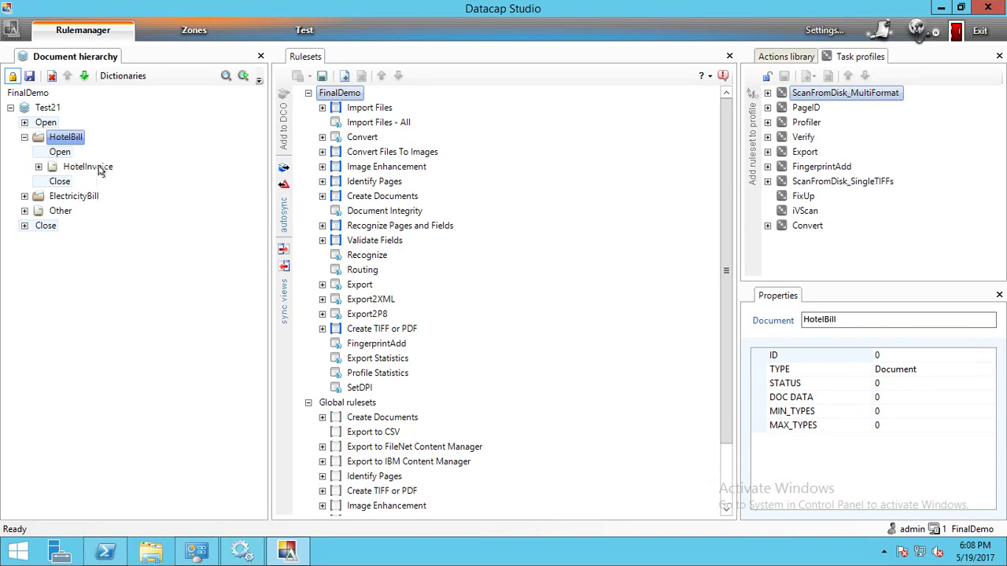
left_click(100, 169)
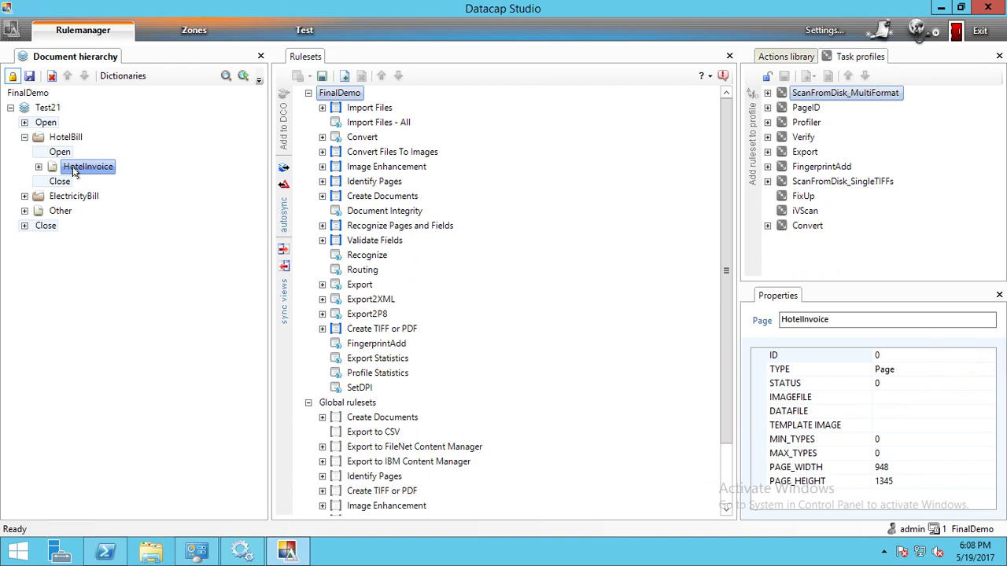
left_click(38, 167)
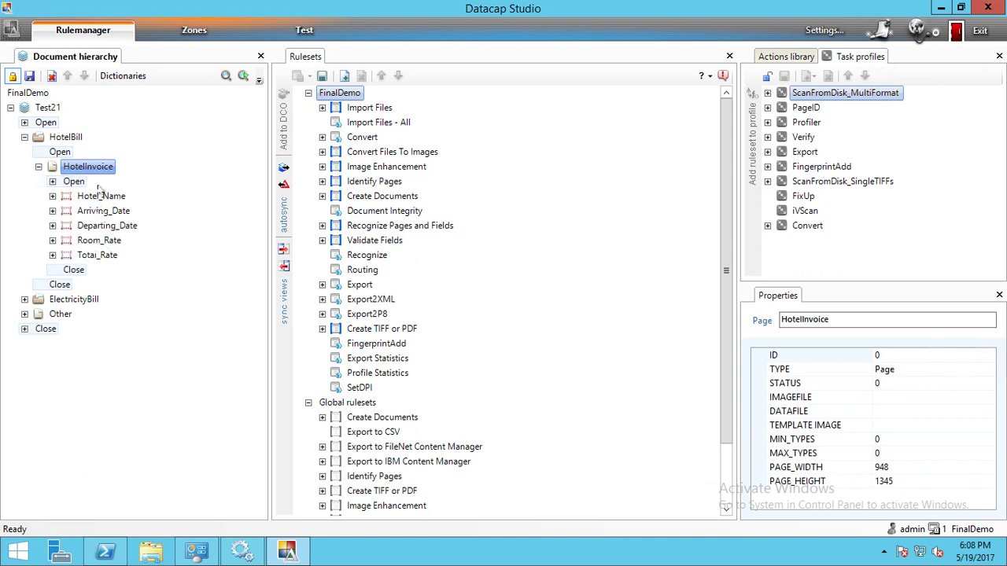
left_click(100, 198)
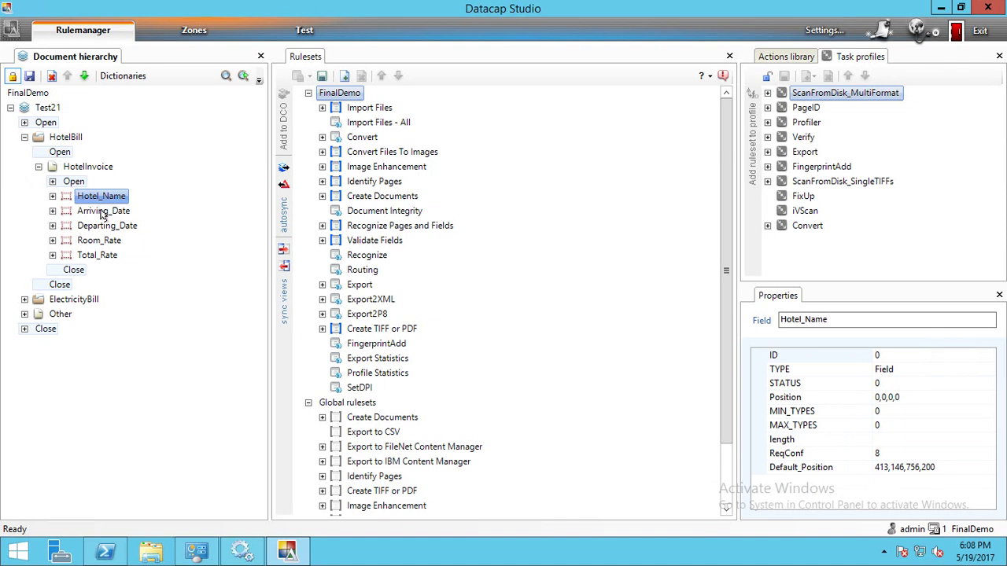
left_click(102, 211)
left_click(102, 226)
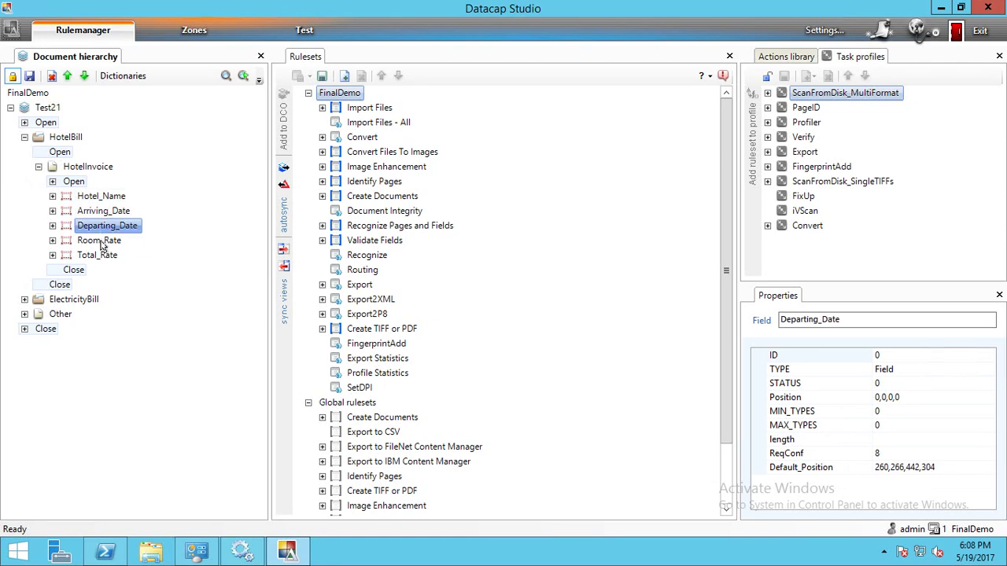
left_click(103, 240)
left_click(103, 258)
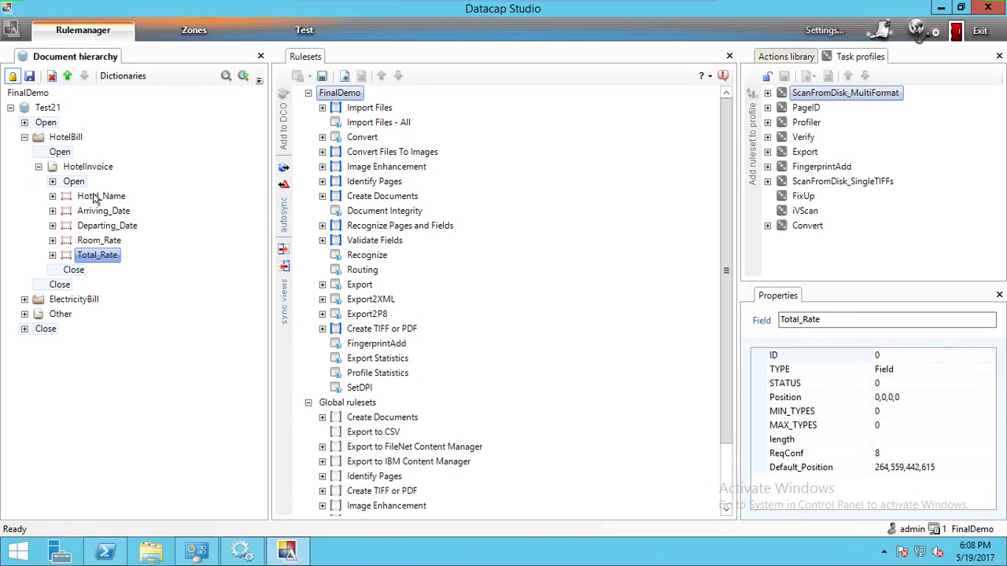
right_click(103, 165)
mouse_move(163, 193)
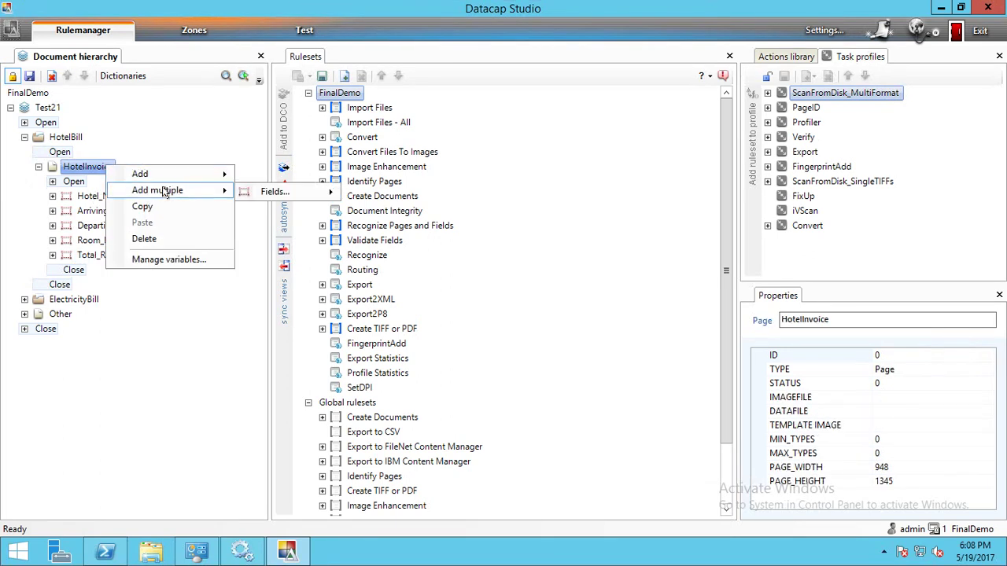
mouse_move(320, 196)
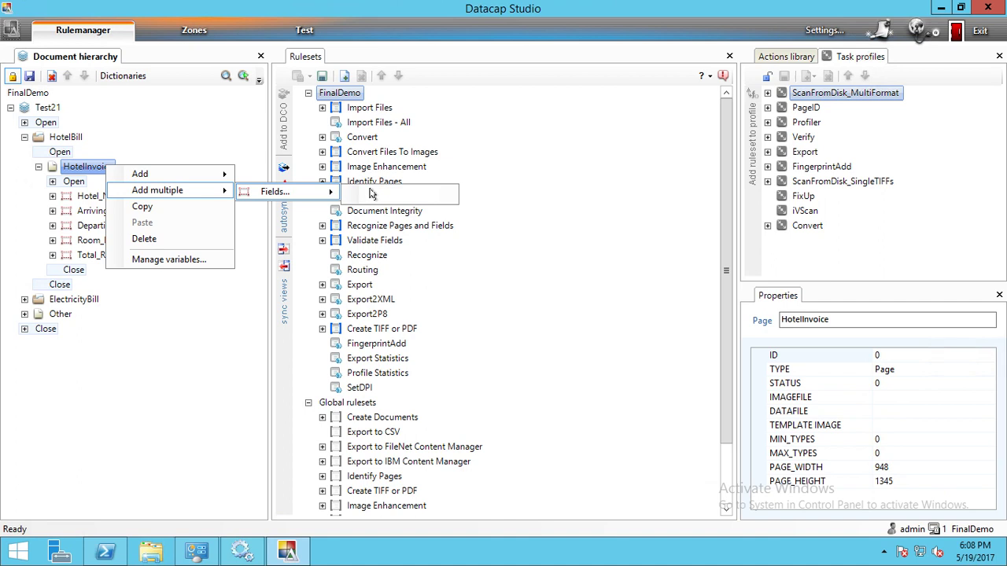
left_click(374, 193)
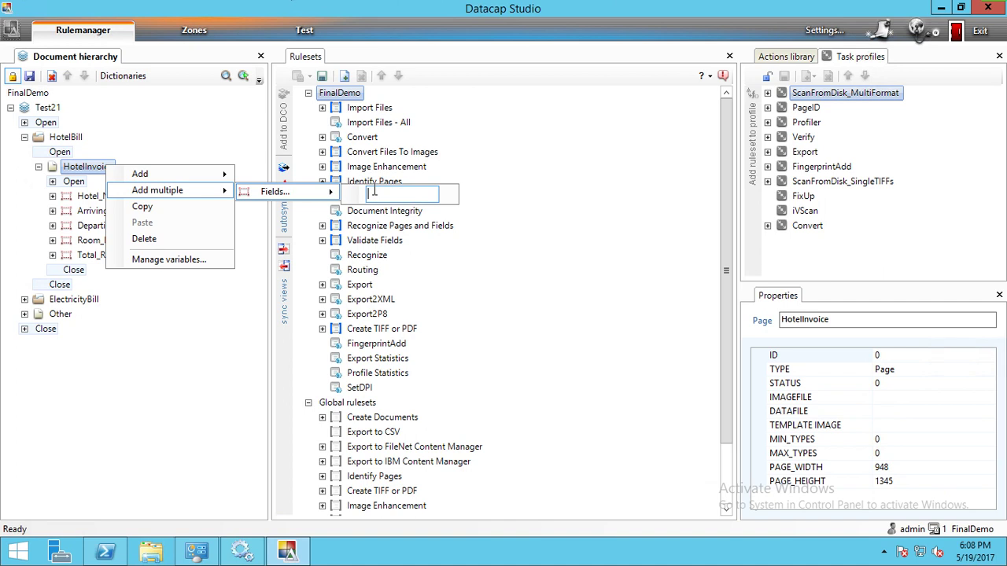
left_click(111, 165)
key("Escape")
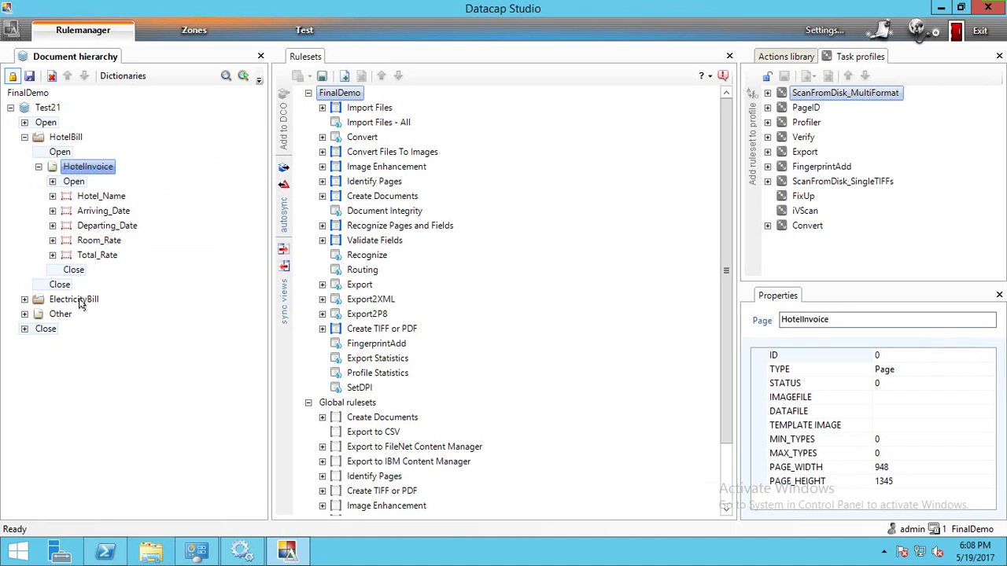
left_click(79, 301)
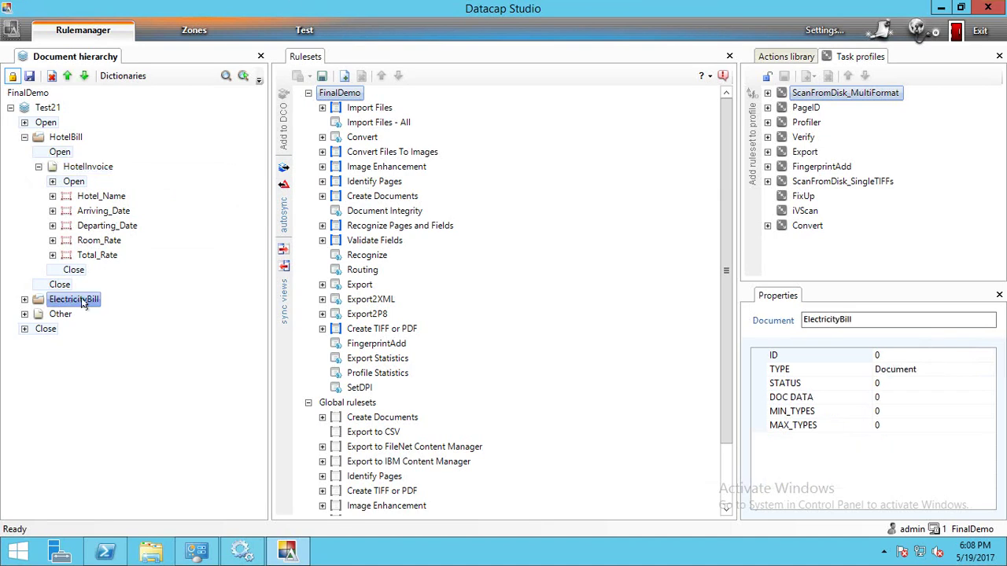
Expand ElectricityBill and ElectricityInvoice and inspect the Customer_Name and Customer_Address fields
left_click(24, 300)
left_click(106, 334)
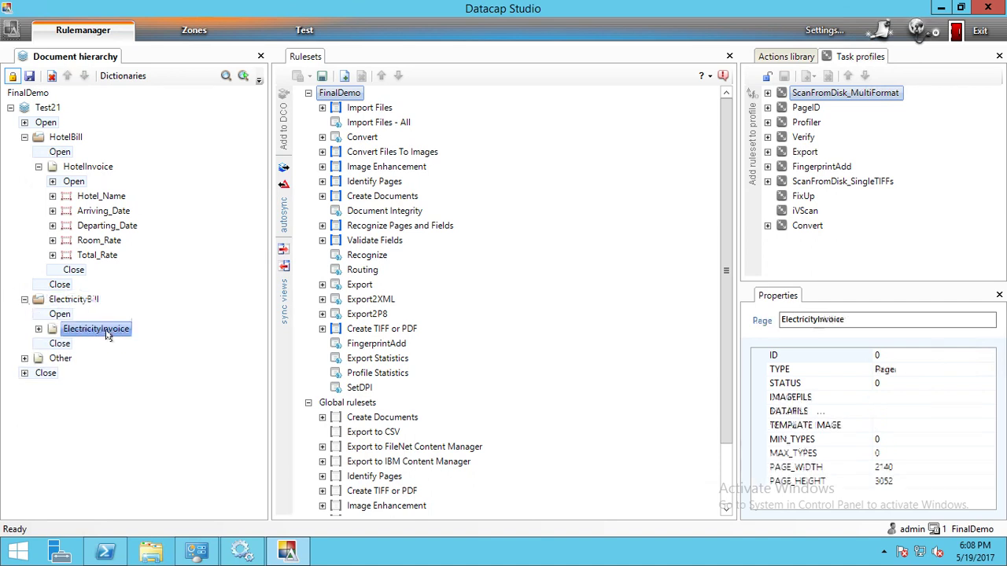
left_click(39, 329)
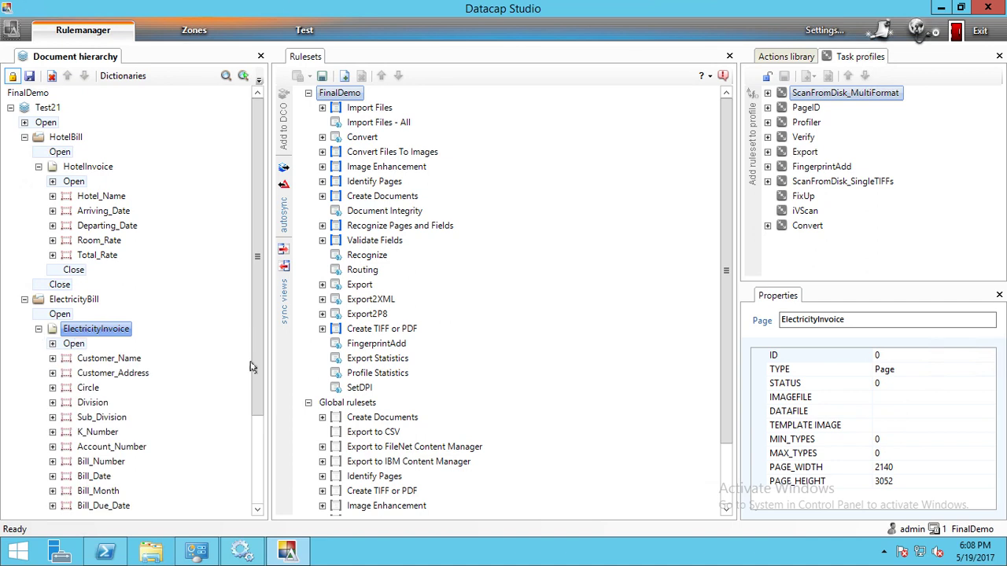
scroll(258, 383, "down", 2)
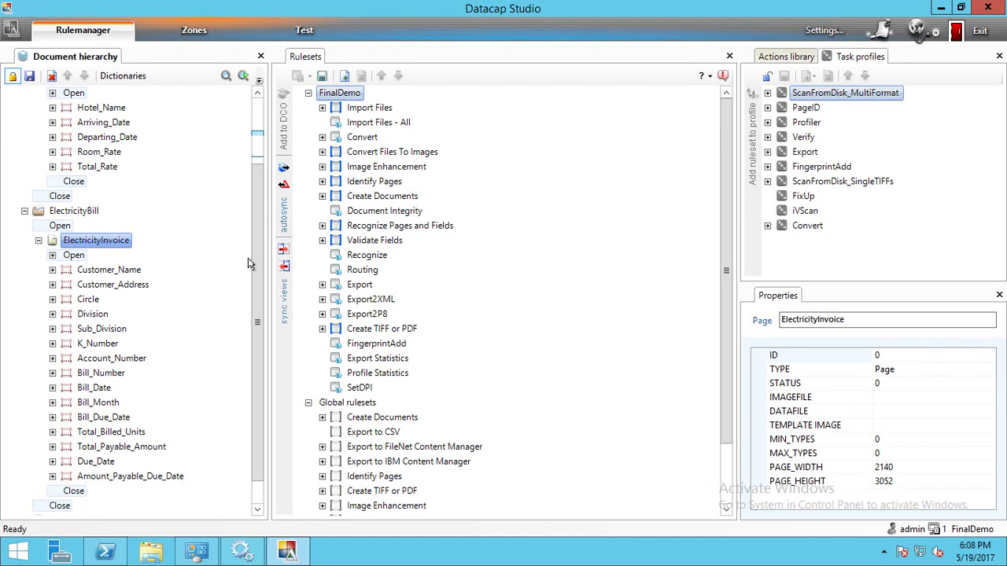
scroll(250, 266, "up", 2)
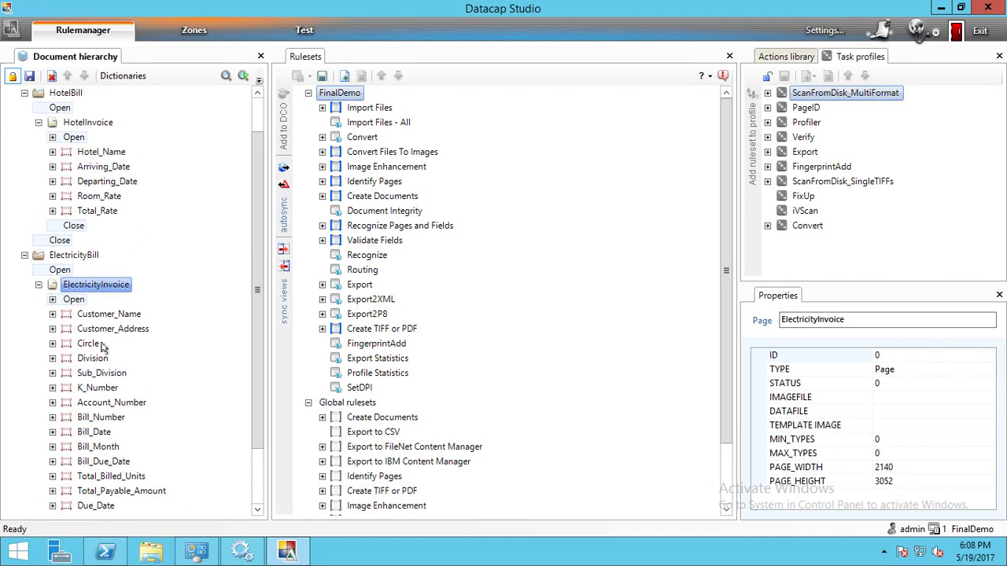
left_click(107, 315)
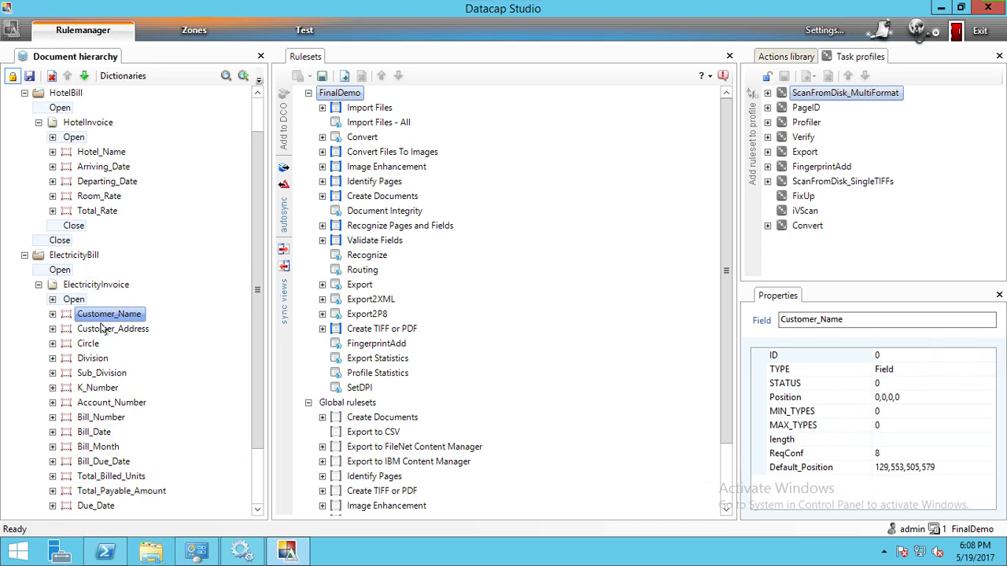
left_click(103, 330)
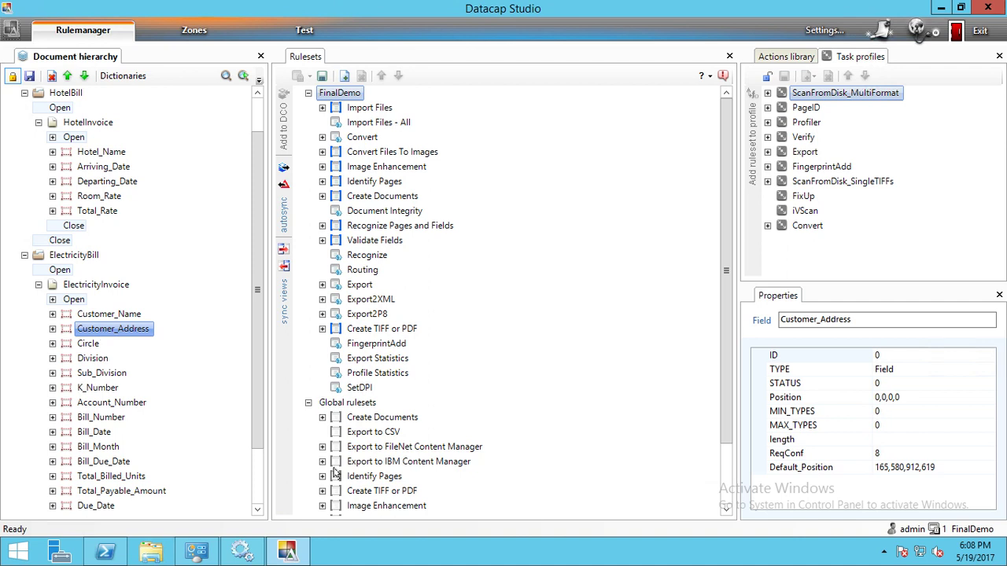
Show the remote desktop, minimizing Datacap Studio
left_click(1003, 555)
left_click(1003, 555)
left_click(1003, 555)
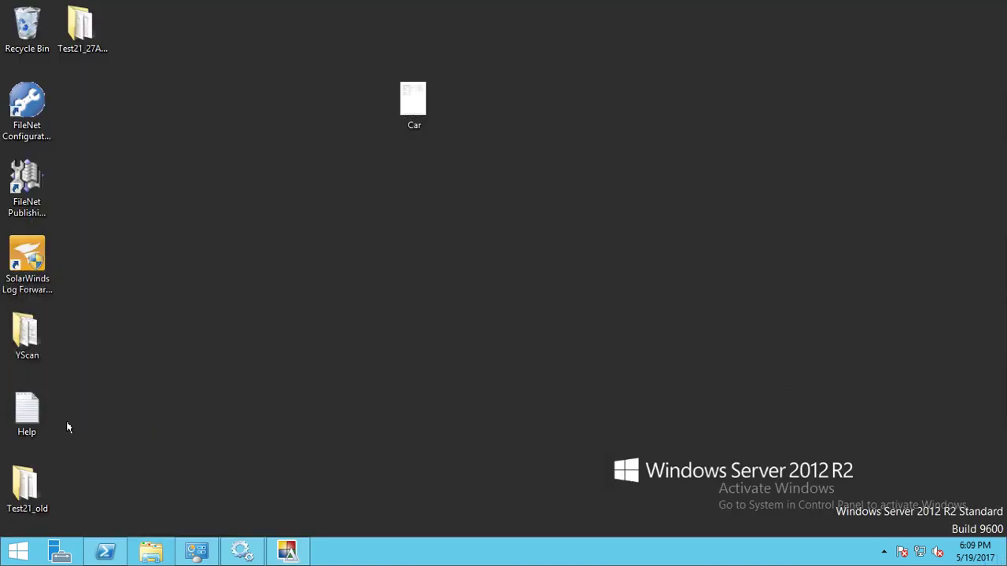
Open the YScan folder, view Hotel.tif in Paint, then close it without saving
double_click(27, 334)
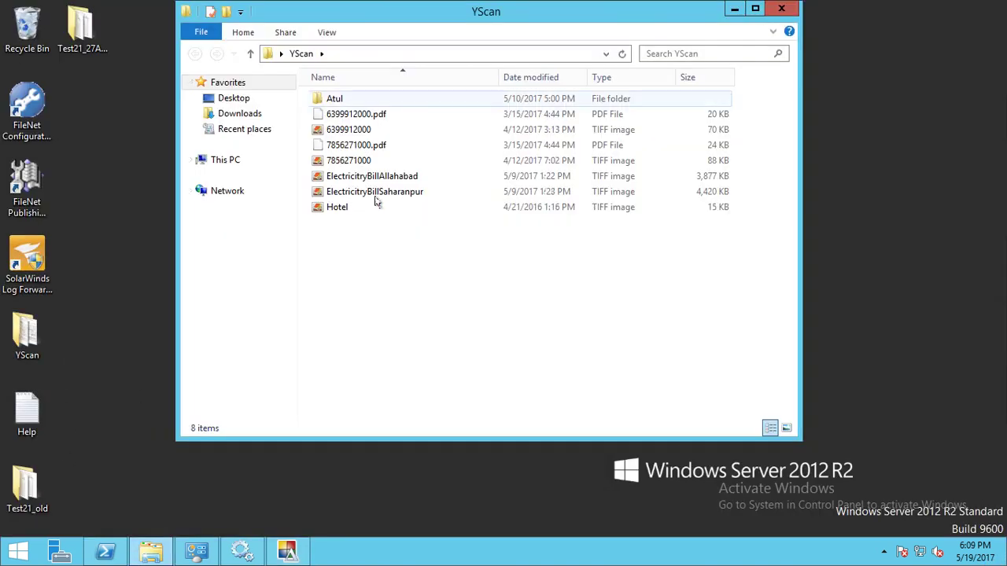
double_click(349, 208)
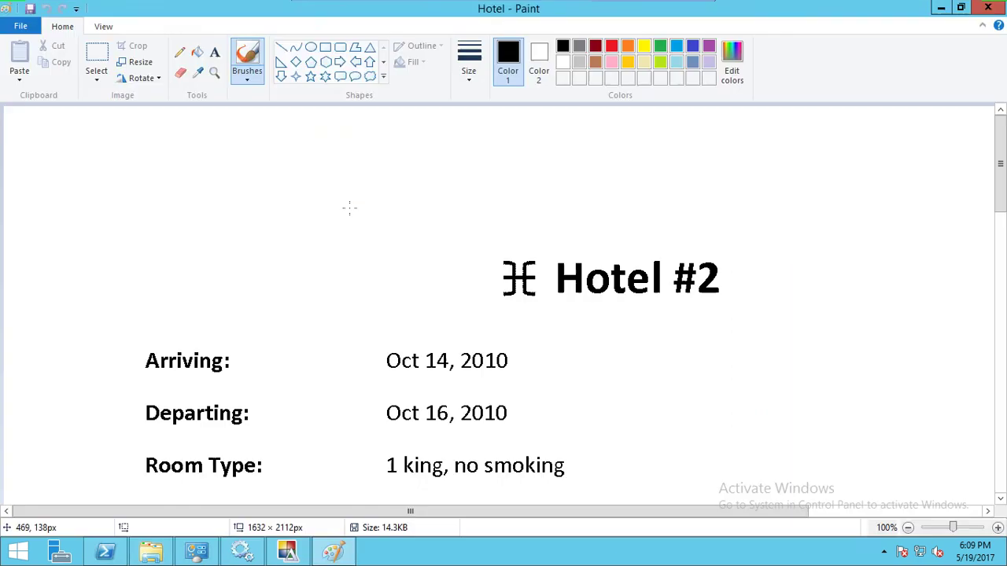
left_click_drag(1000, 168, 1002, 201)
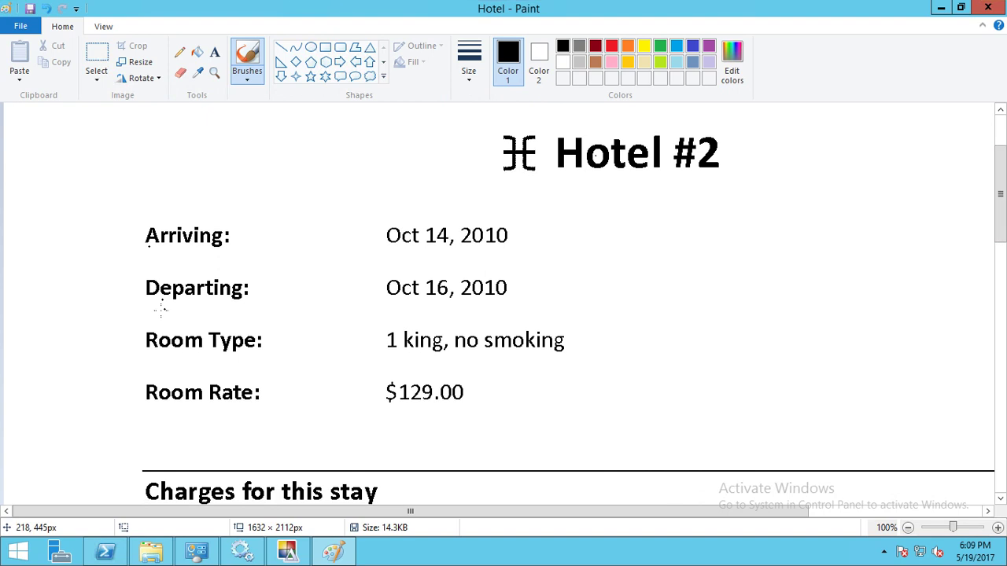
left_click(890, 347)
mouse_move(1003, 226)
left_mouse_down()
mouse_move(1003, 293)
mouse_move(1003, 239)
left_mouse_up()
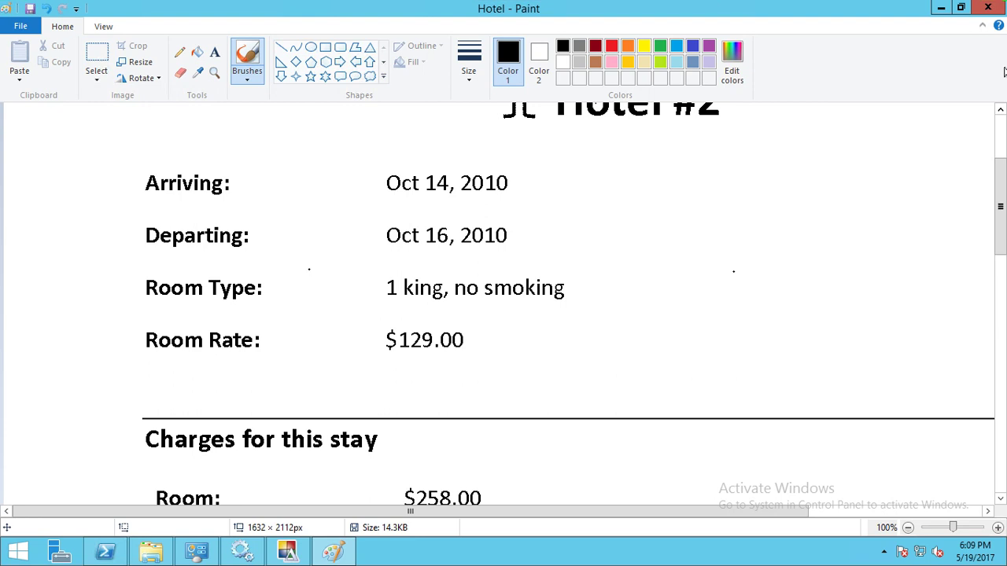
left_click(989, 8)
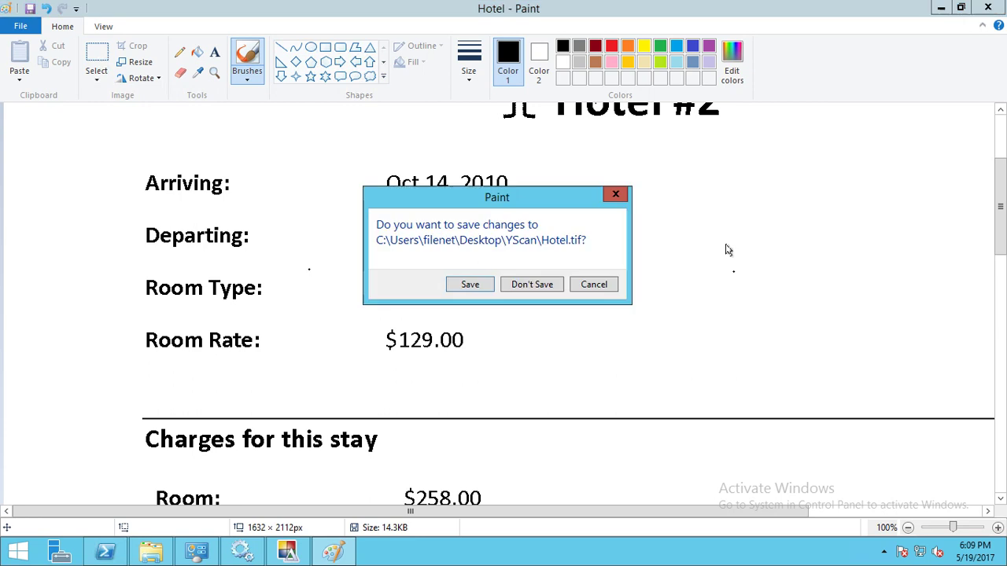
left_click(527, 285)
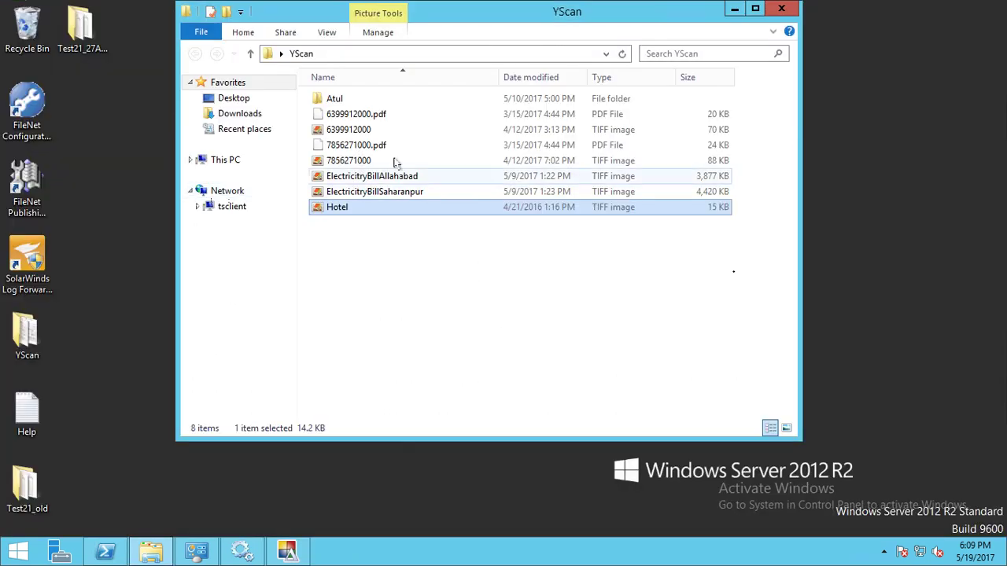
left_click(394, 131)
double_click(393, 131)
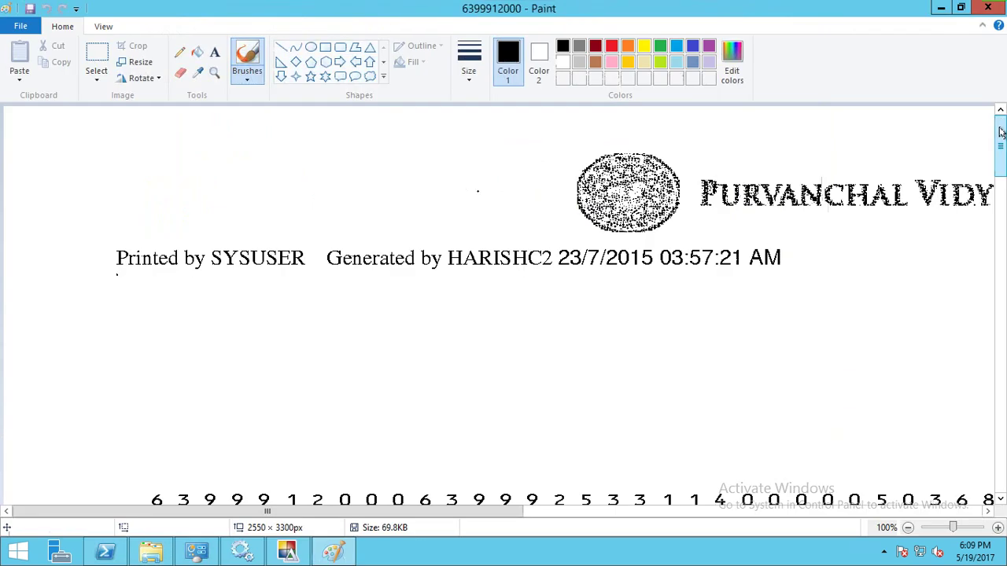
left_click_drag(1001, 132, 1002, 167)
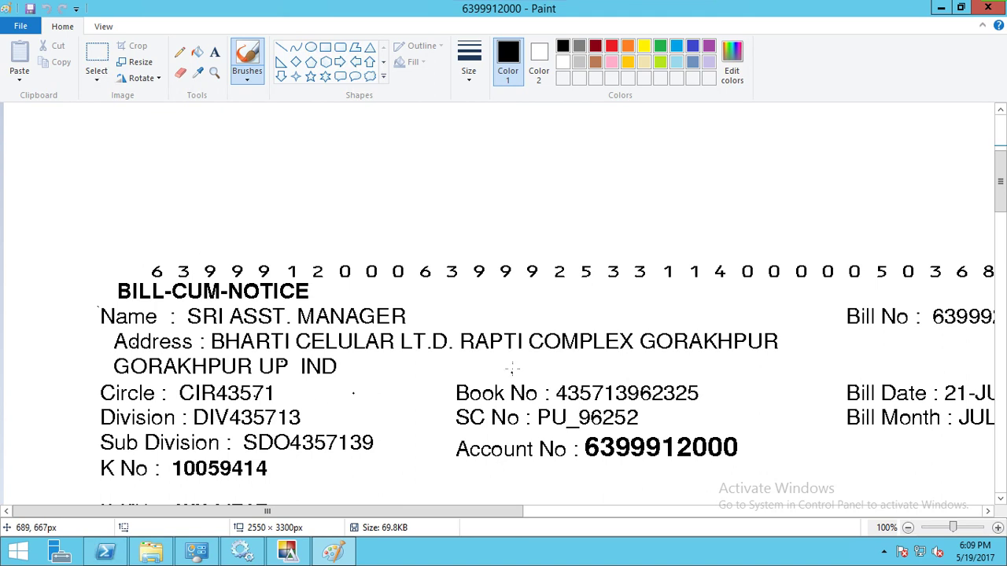
scroll(566, 374, "down", 3)
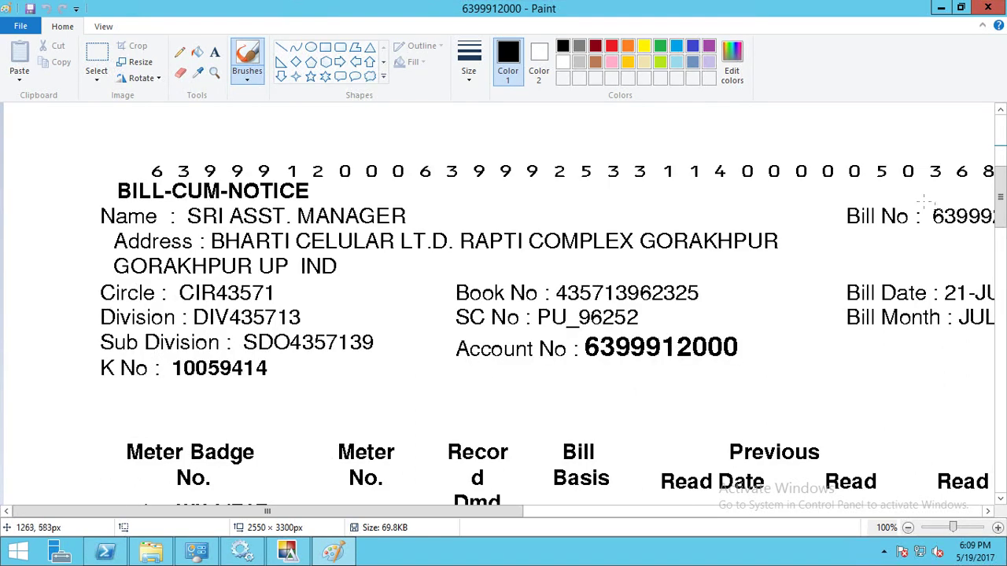
left_click_drag(508, 512, 464, 515)
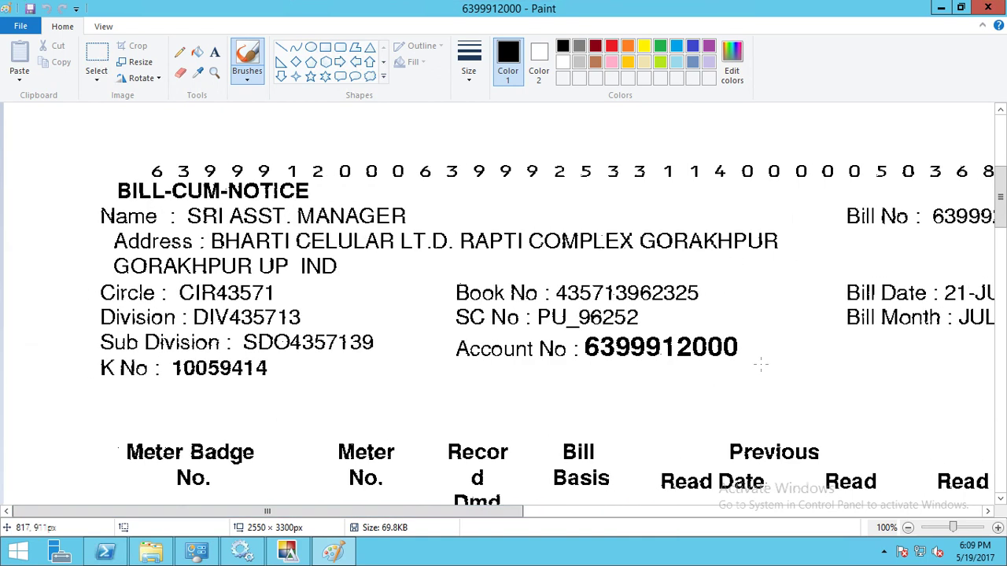
left_click_drag(1001, 217, 1002, 312)
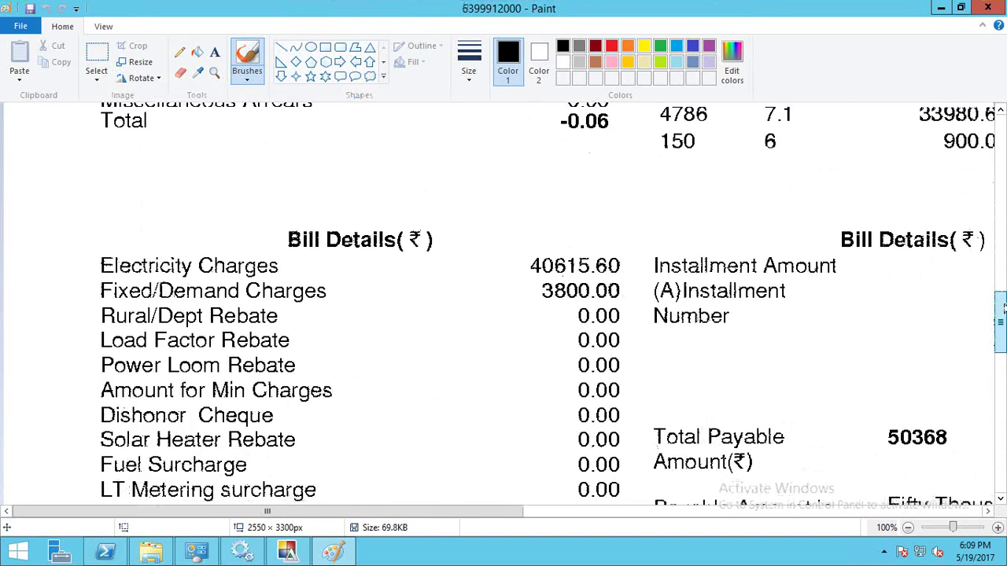
left_click(908, 528)
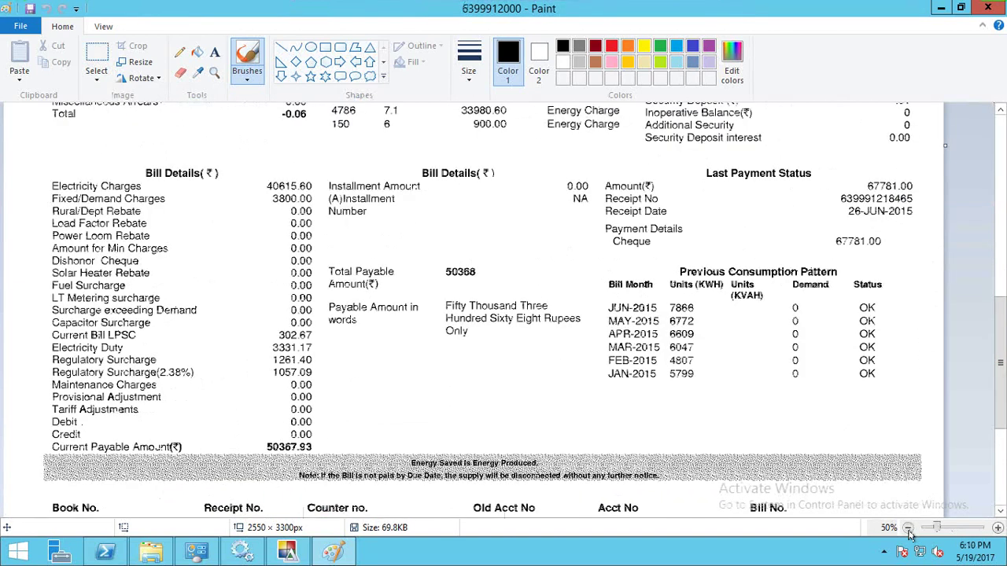
left_click(908, 528)
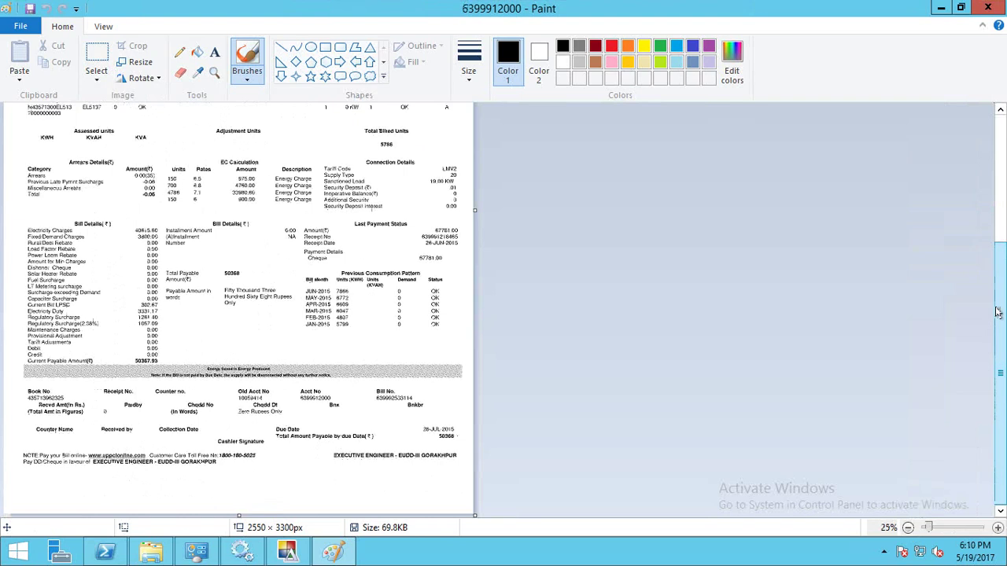
left_click_drag(1000, 291, 1002, 166)
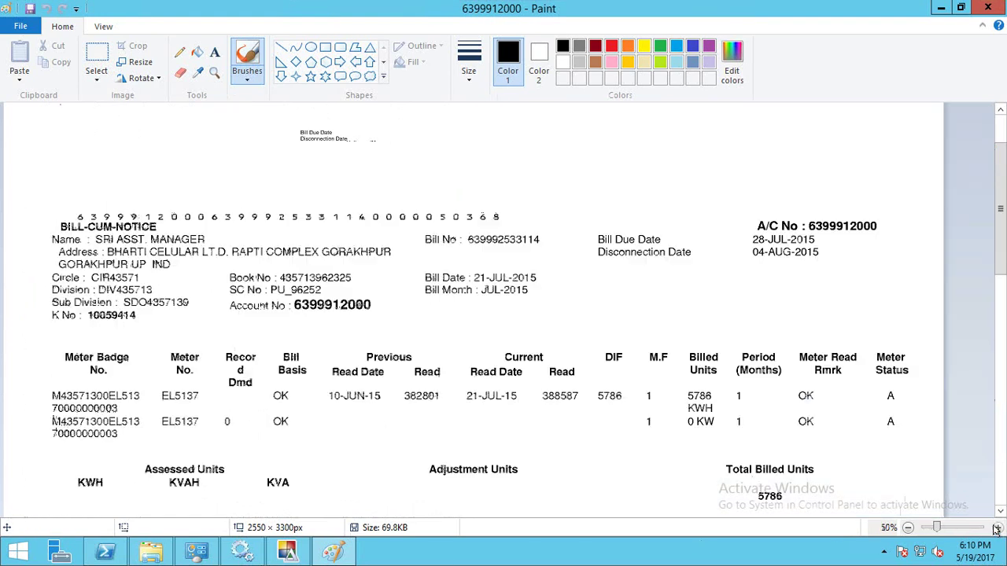
left_click(997, 527)
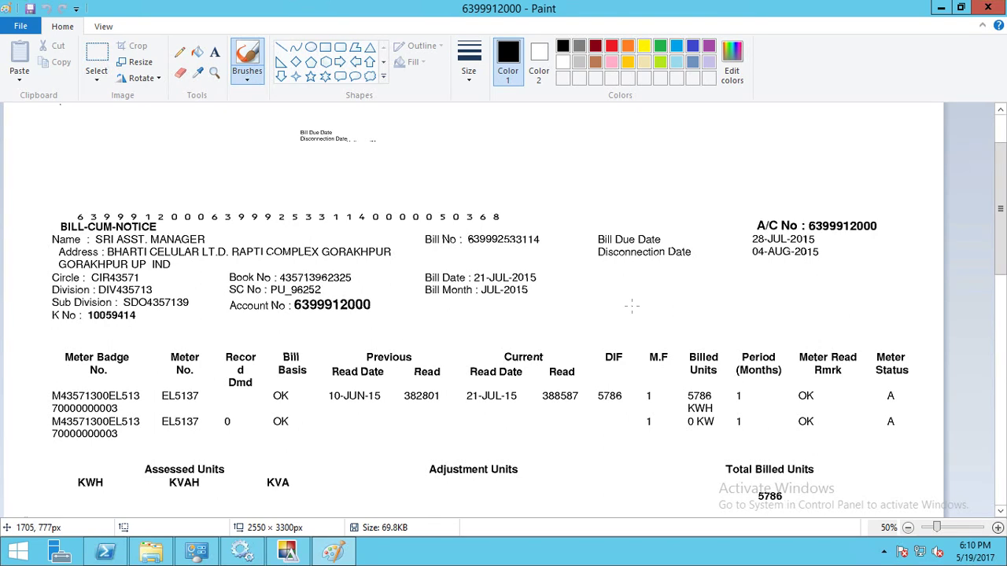
left_click(288, 553)
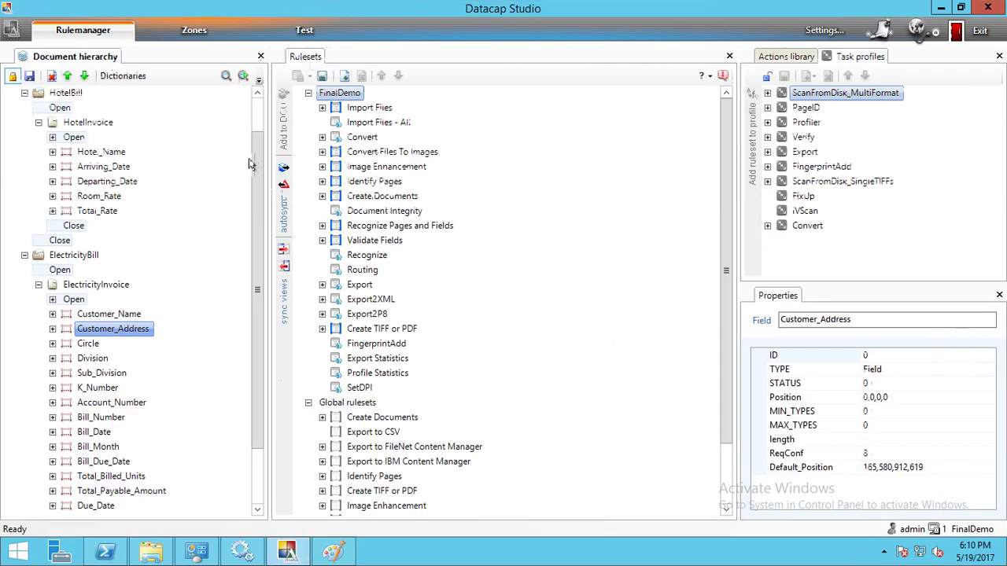
Select HotelBill and collapse both the HotelBill and ElectricityBill branches under Test21
left_click(256, 117)
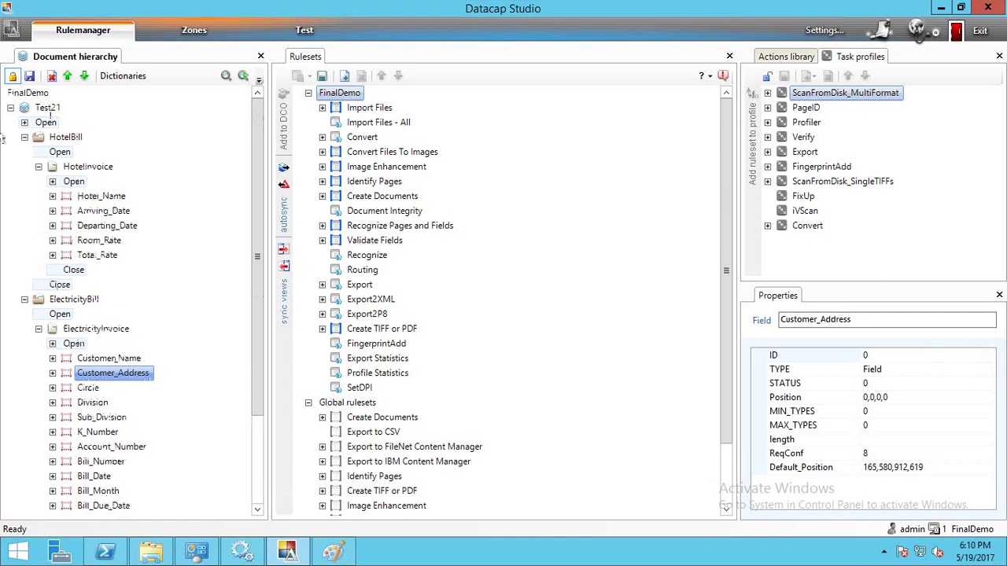
left_click(67, 138)
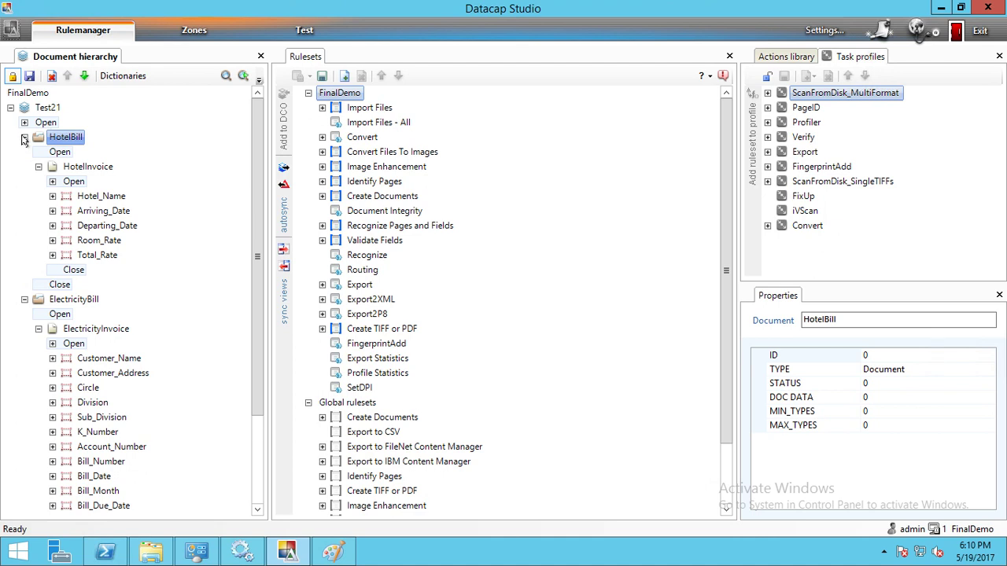
left_click(24, 137)
left_click(25, 152)
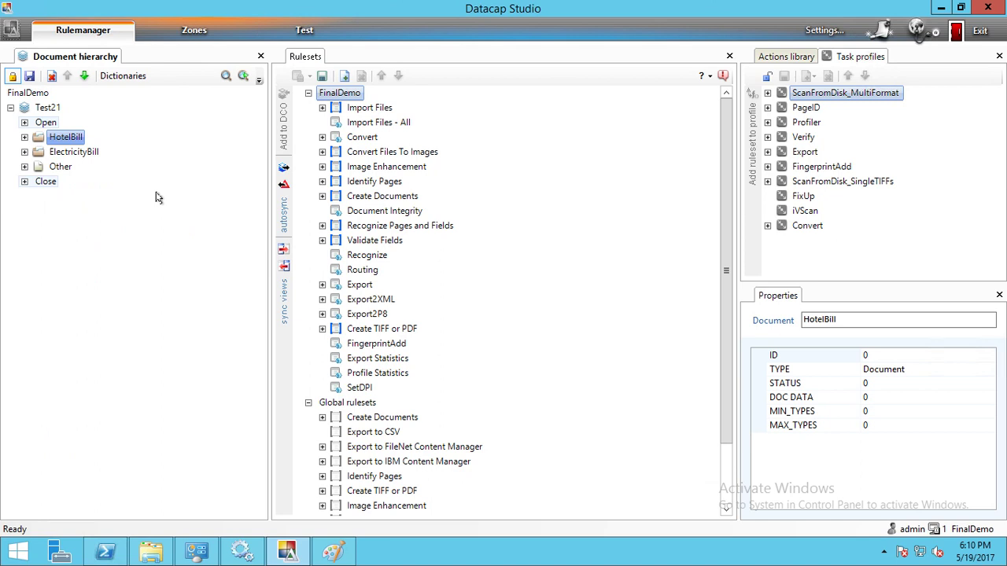
Switch to the Zones workspace and browse the HotelClass and ElectricityClass fingerprint classes
left_click(194, 31)
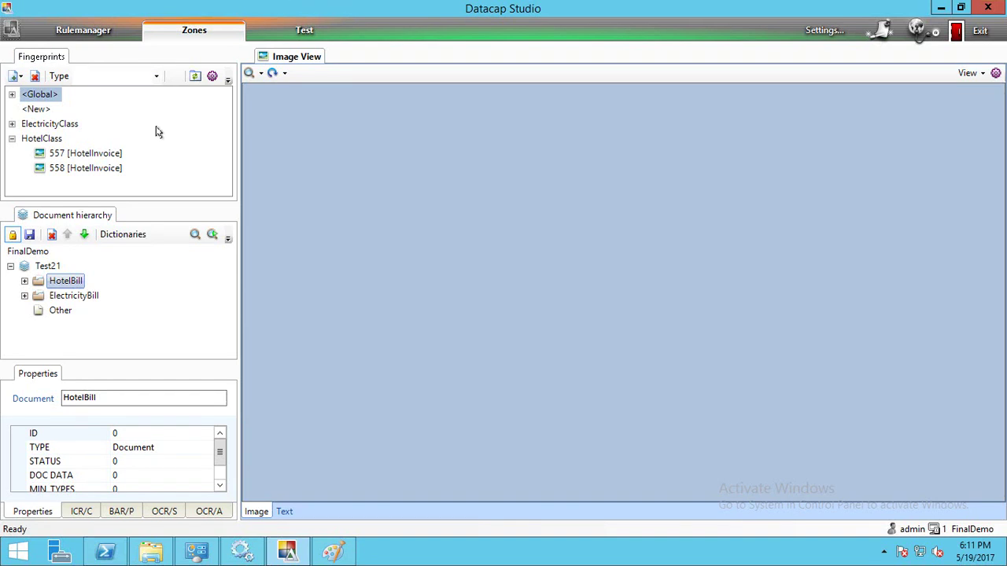
left_click(49, 139)
left_click(49, 125)
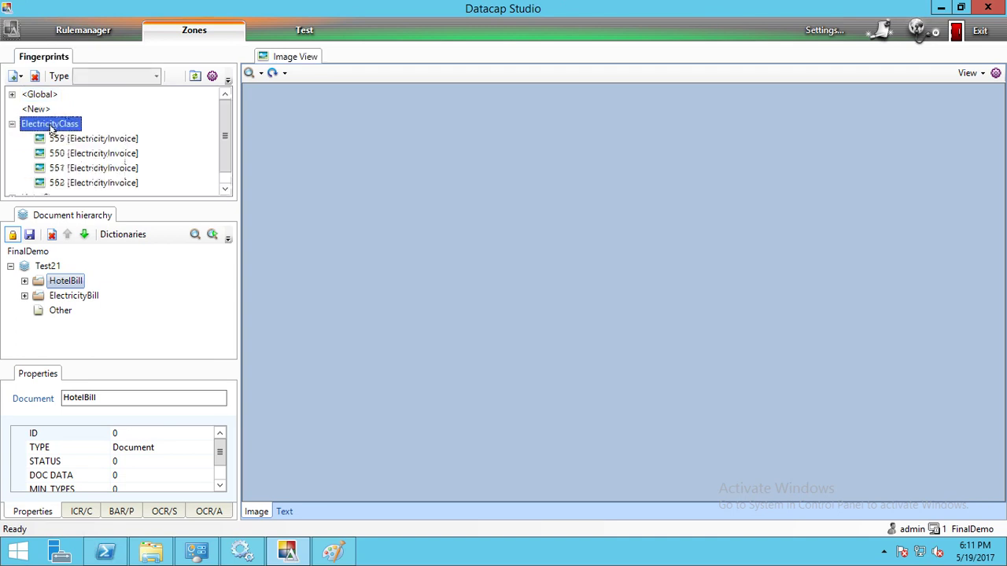
left_click(12, 124)
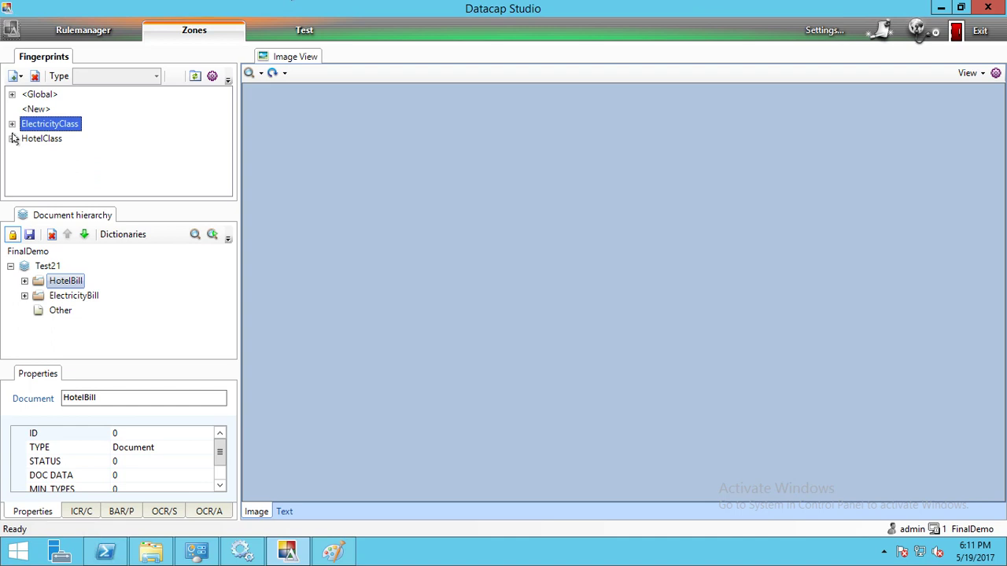
left_click(16, 76)
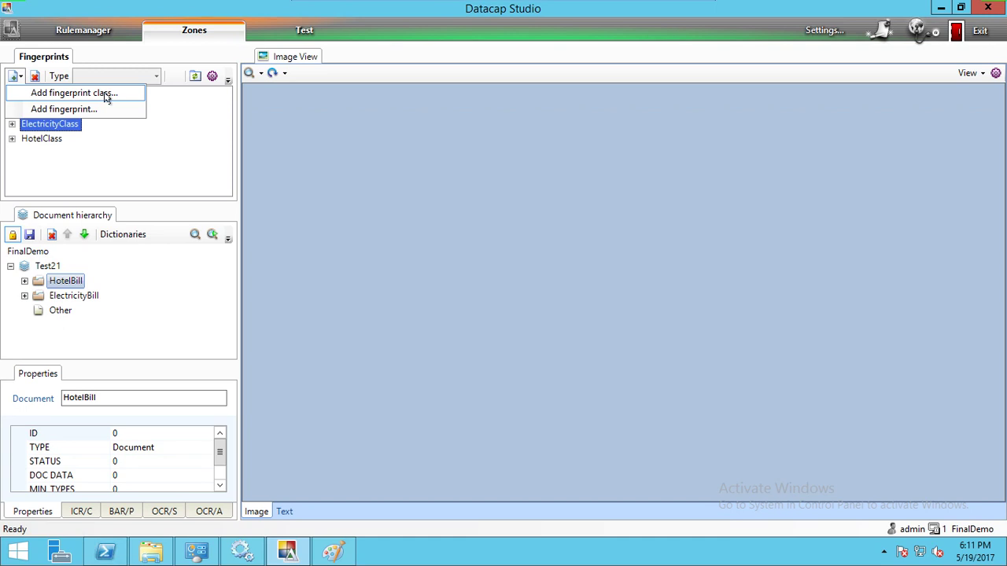
left_click(207, 161)
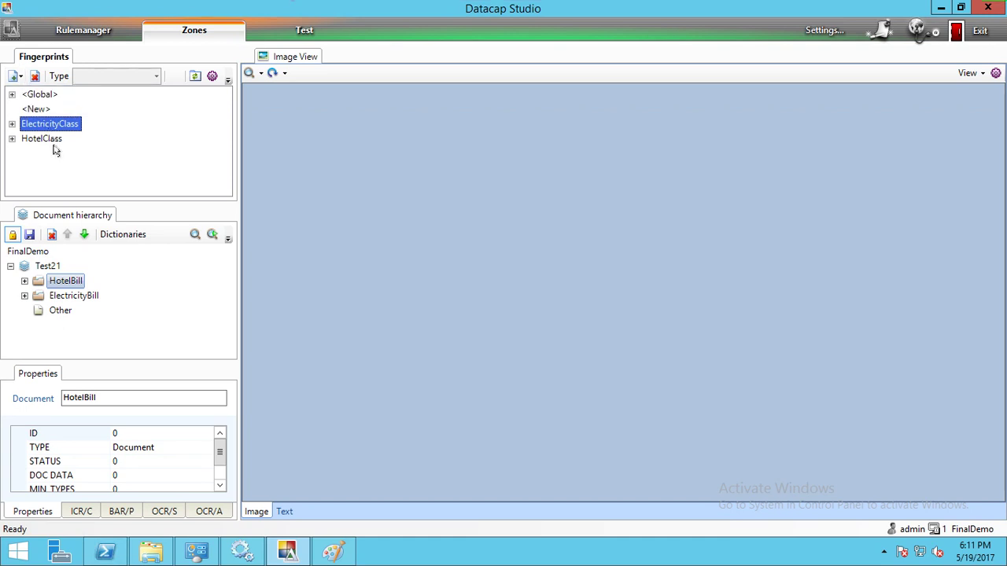
Expand ElectricityClass to list fingerprints 559–562 and bring up its context menu
mouse_move(49, 146)
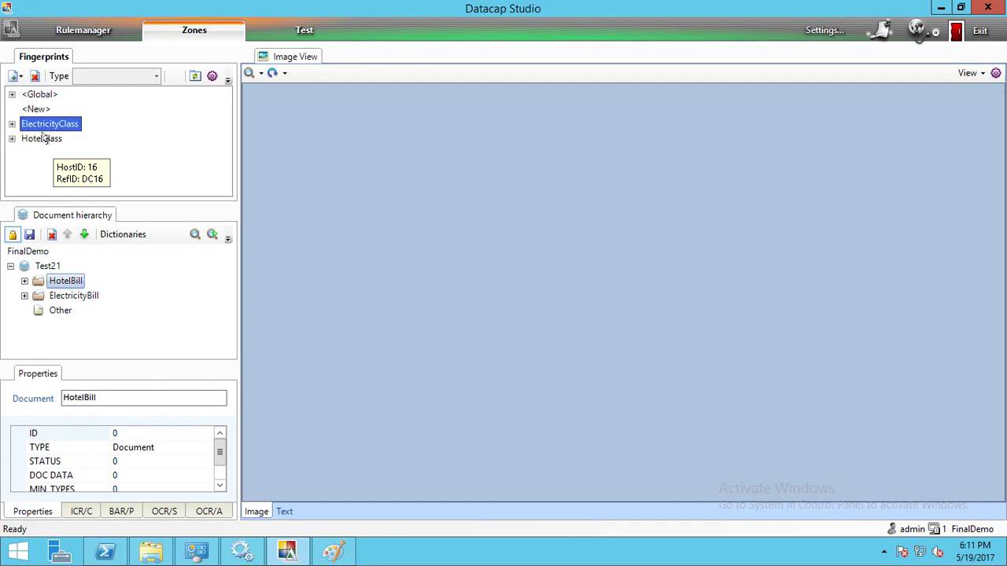
left_click(15, 77)
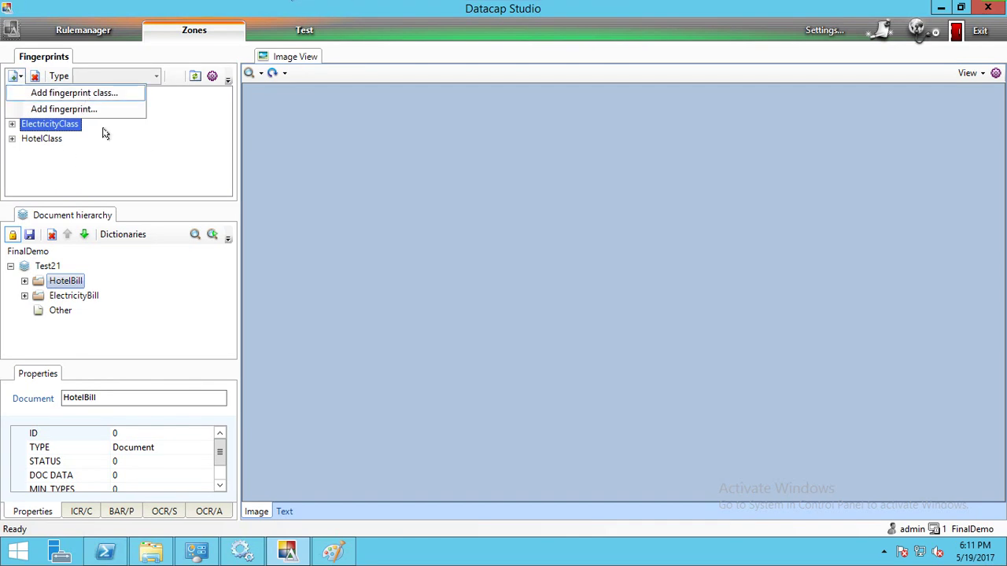
left_click(71, 124)
double_click(71, 124)
left_click(71, 123)
right_click(71, 123)
left_click(128, 105)
right_click(43, 129)
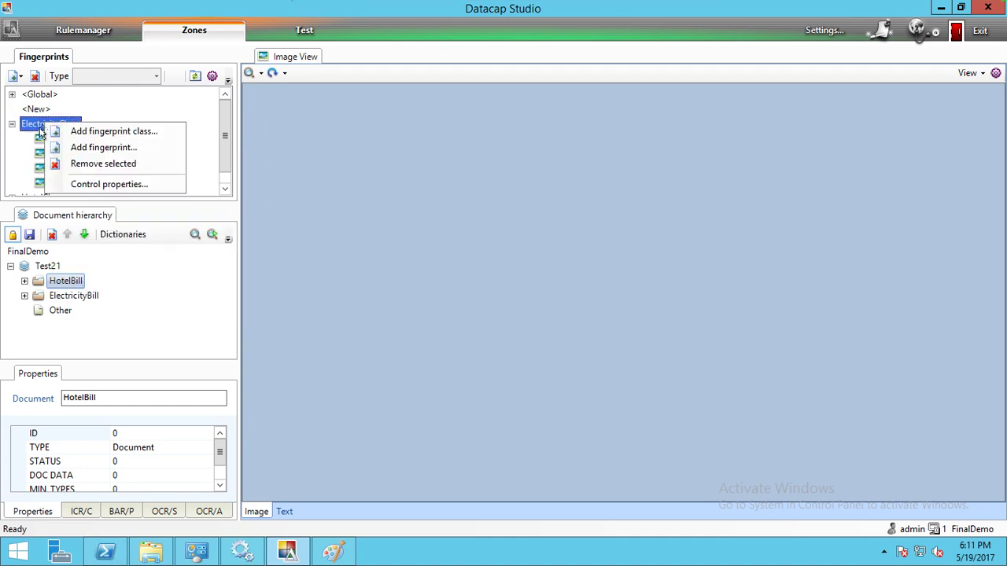
left_click(137, 149)
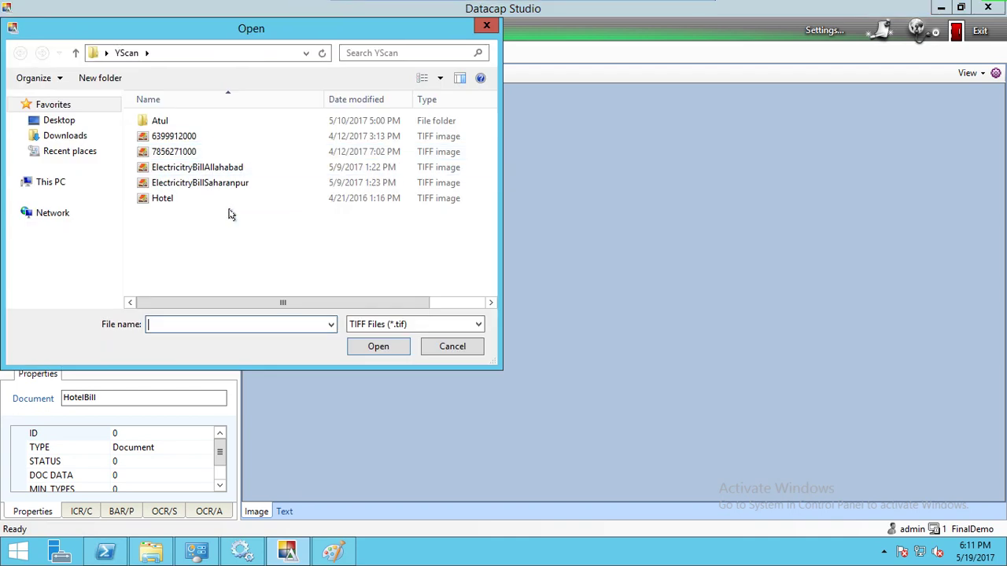
left_click_drag(206, 36, 498, 100)
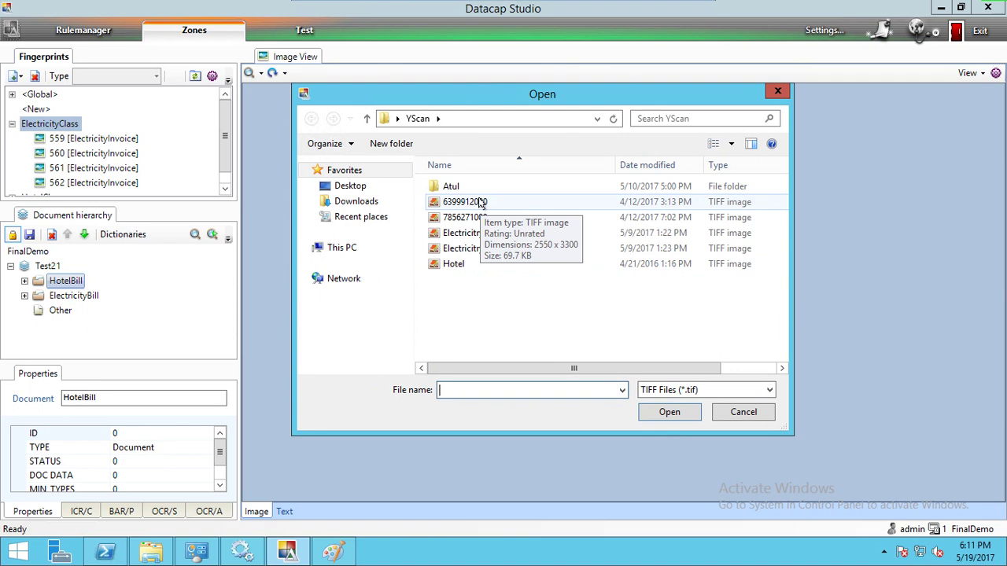
left_click(480, 202)
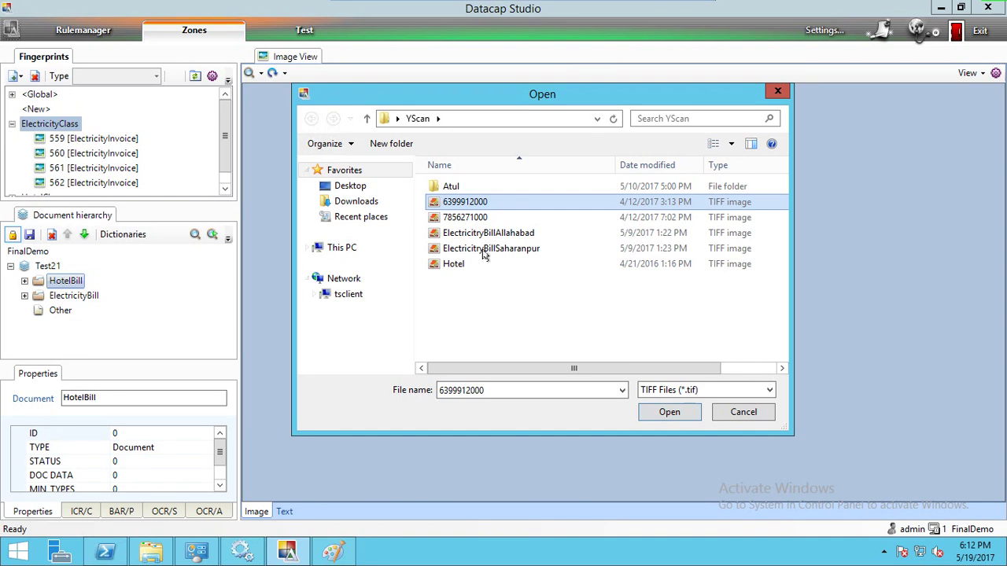
left_click(665, 414)
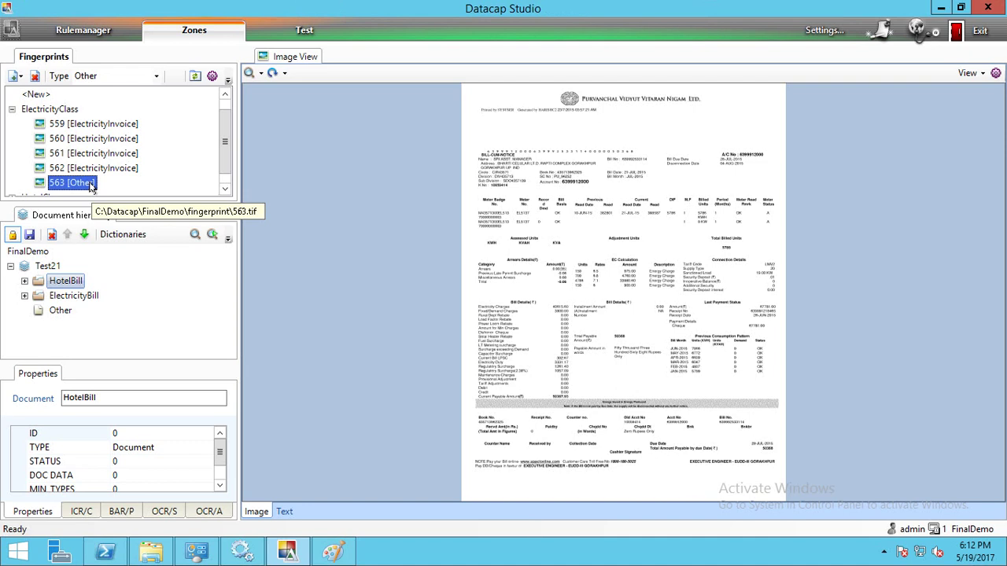
Type fingerprint 563 as ElectricityInvoice and select Customer_Name under the expanded ElectricityBill
left_click(156, 76)
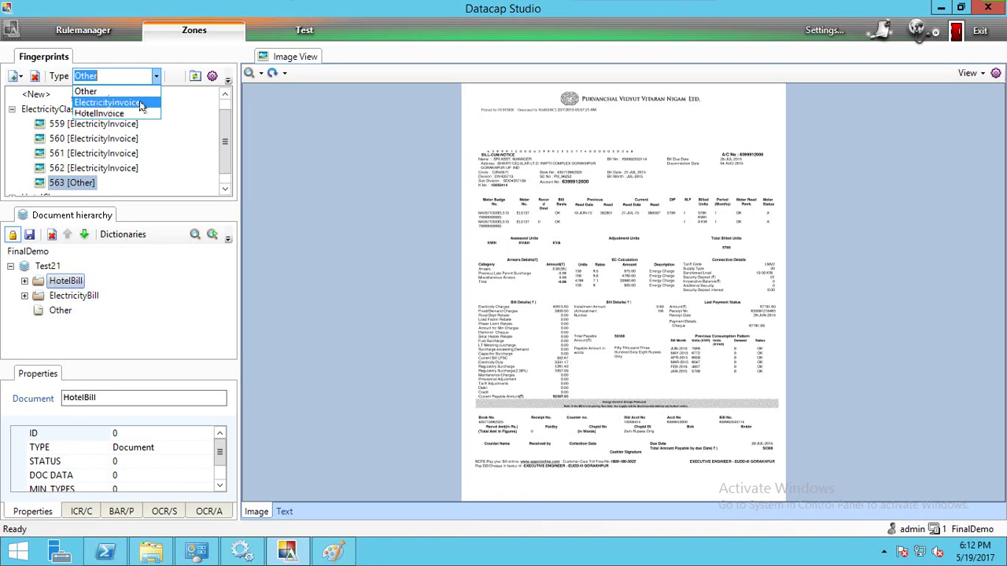
left_click(142, 105)
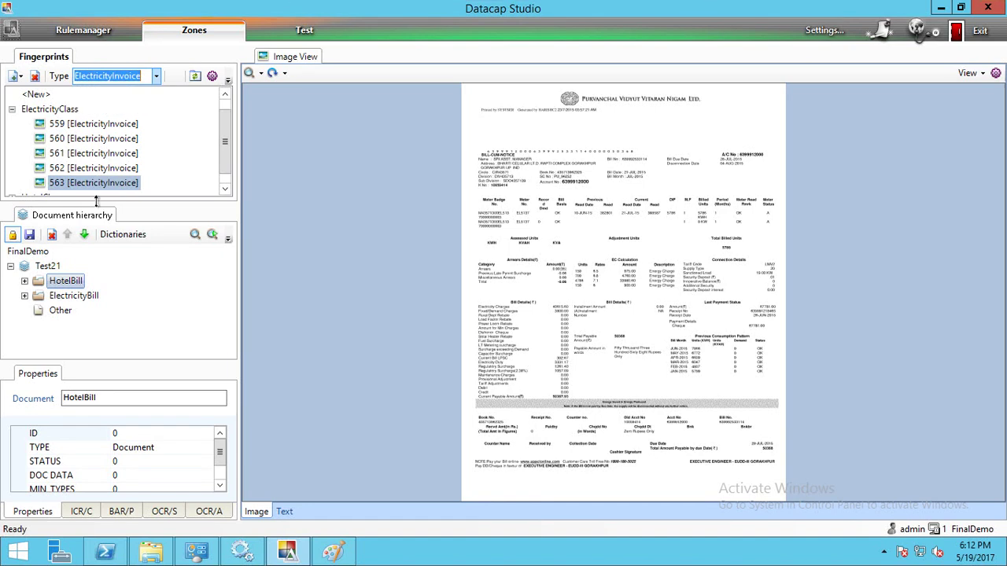
left_click(25, 297)
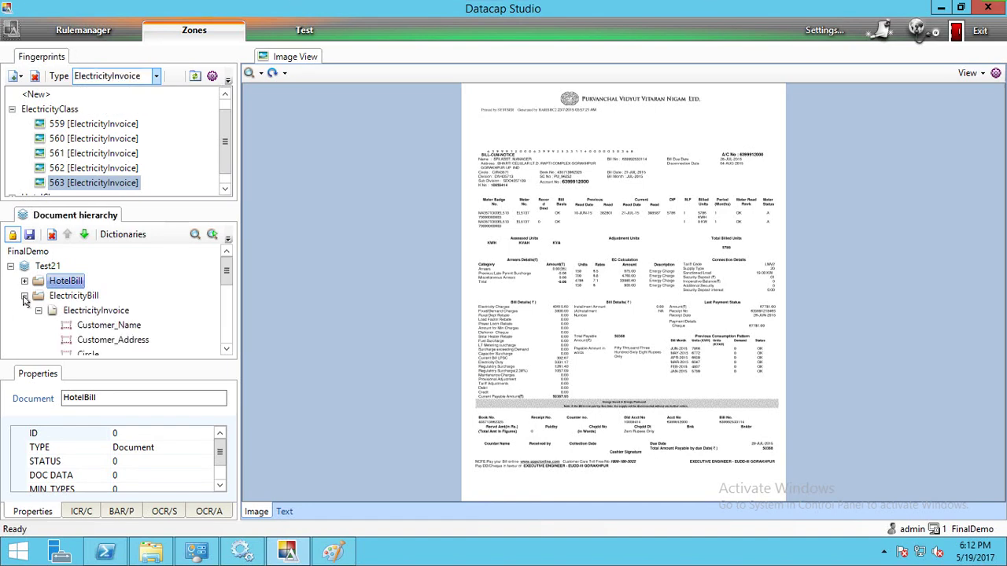
left_click_drag(226, 271, 226, 287)
left_click(92, 283)
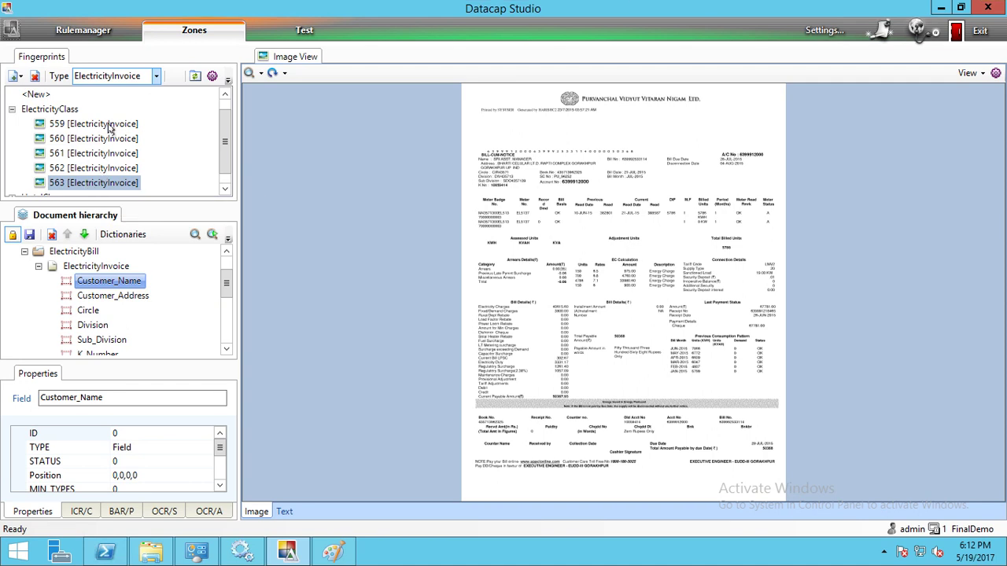
Delete fingerprint 563 and view sample 559's Customer_Address and Customer_Name zones
right_click(103, 181)
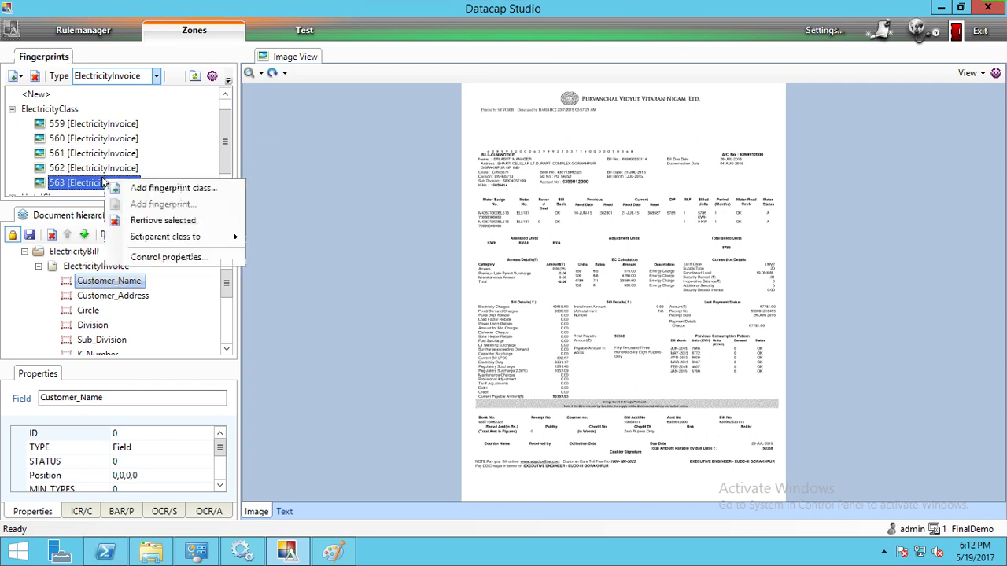
left_click(163, 221)
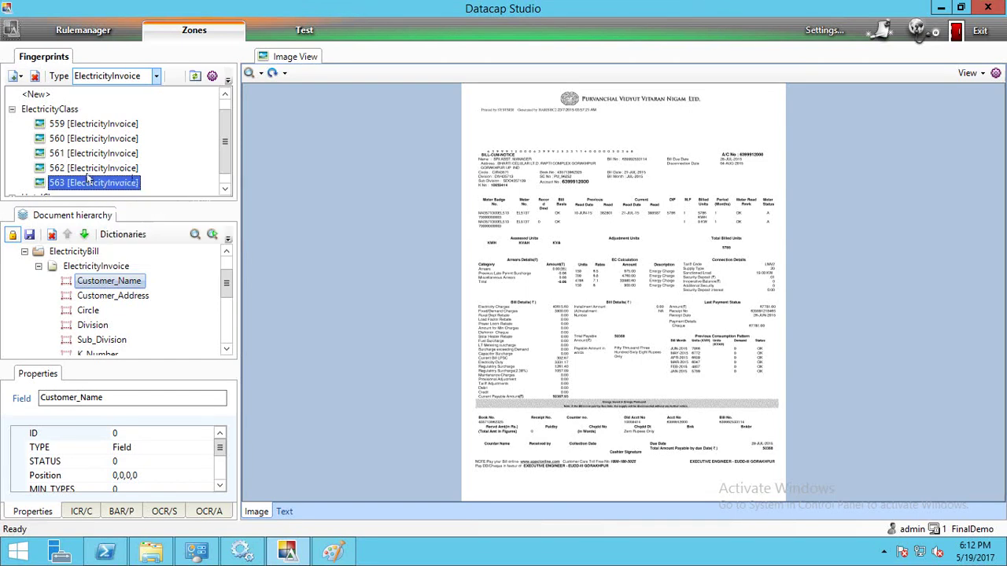
left_click(101, 124)
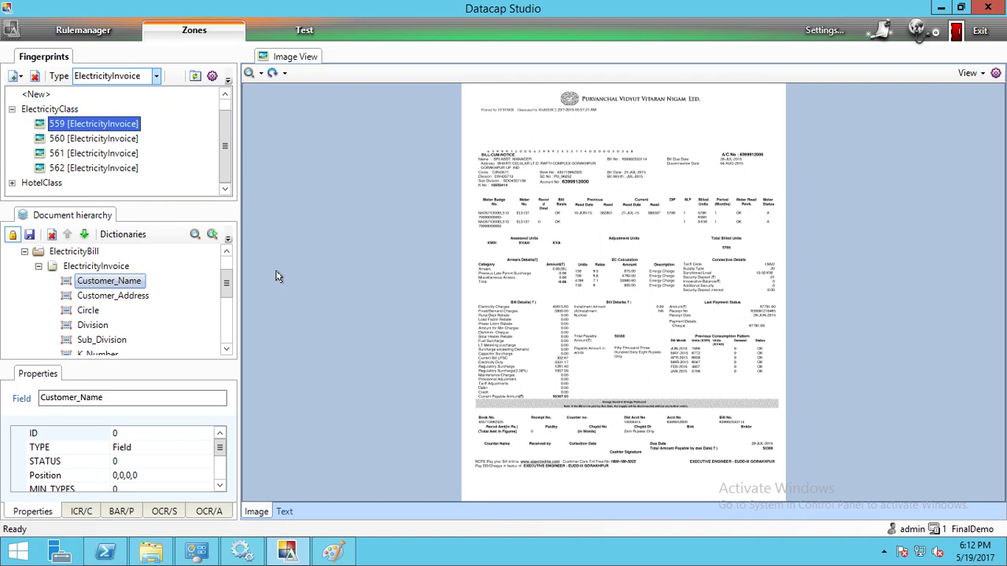
left_click(115, 290)
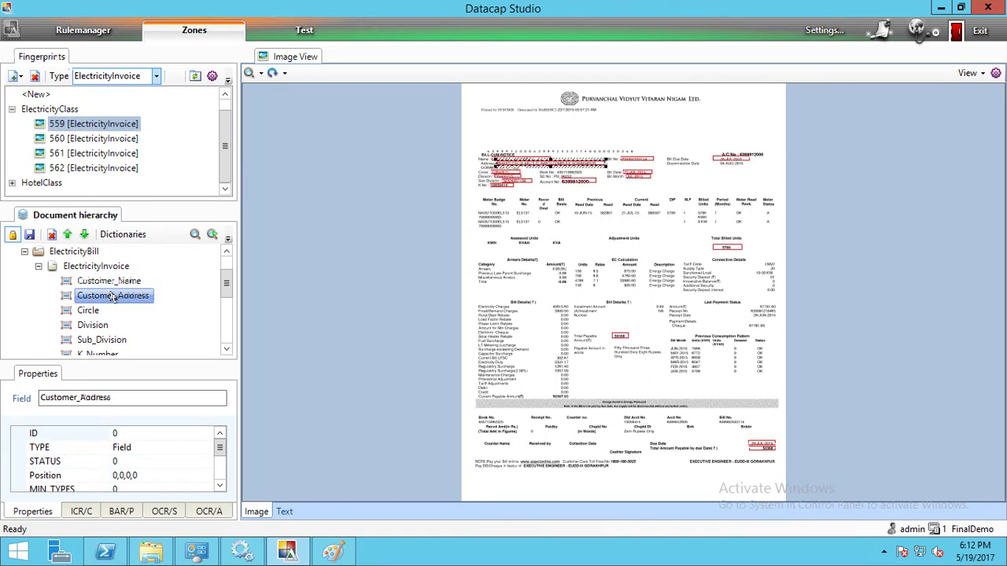
left_click(115, 283)
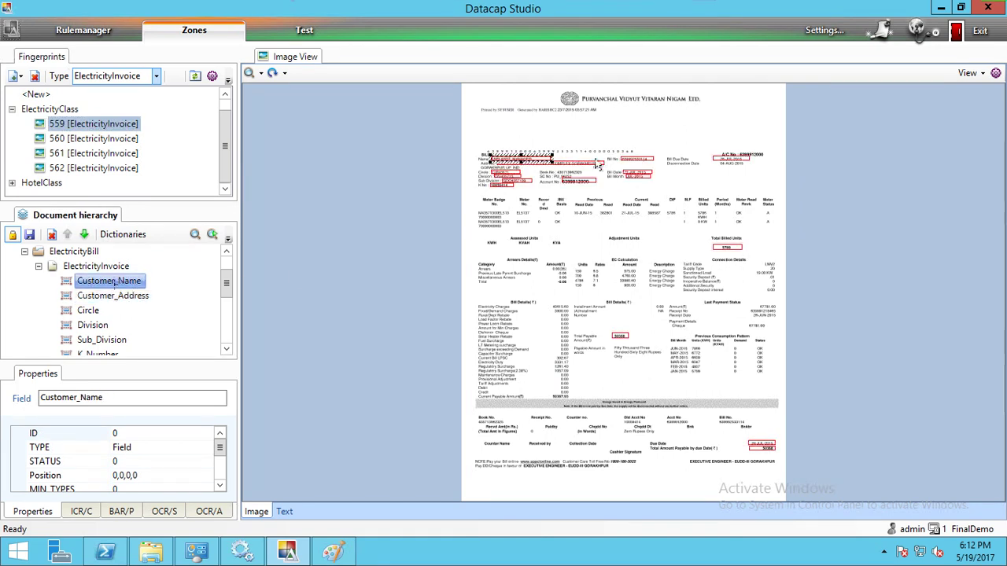
Zoom into fingerprint 559's electricity bill image
left_click(249, 73)
left_click(249, 73)
scroll(990, 203, "down", 3)
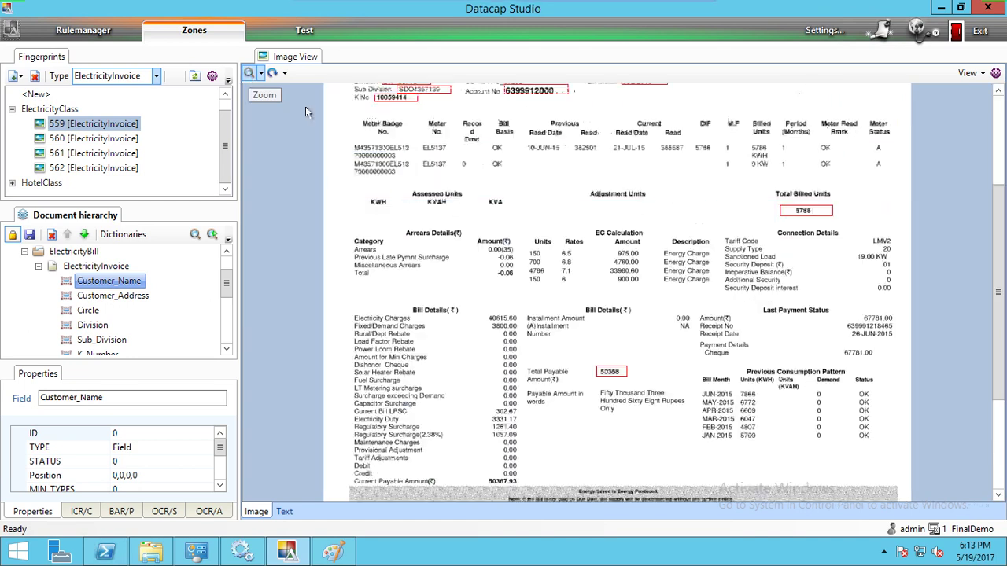
left_click_drag(990, 203, 991, 134)
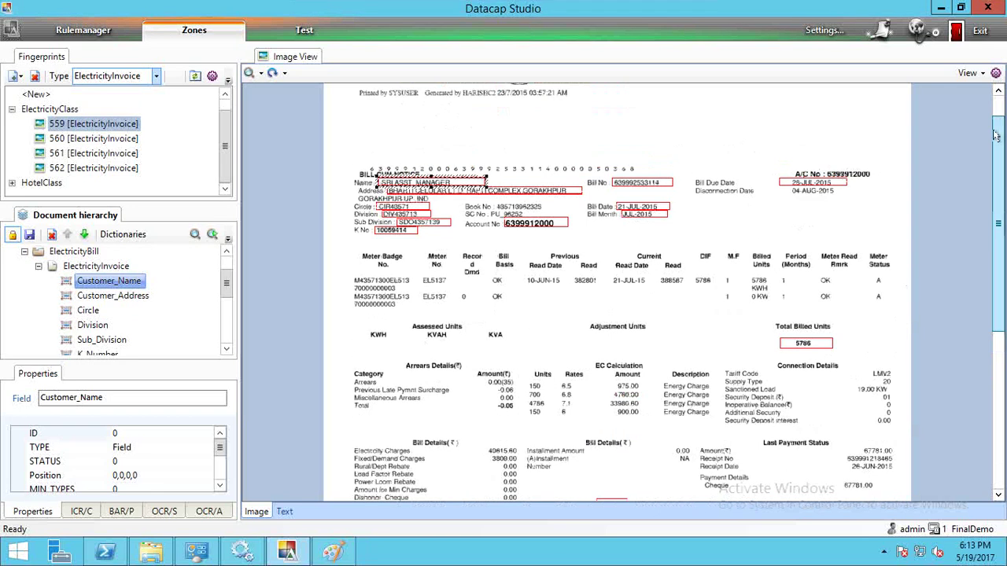
left_click(248, 73)
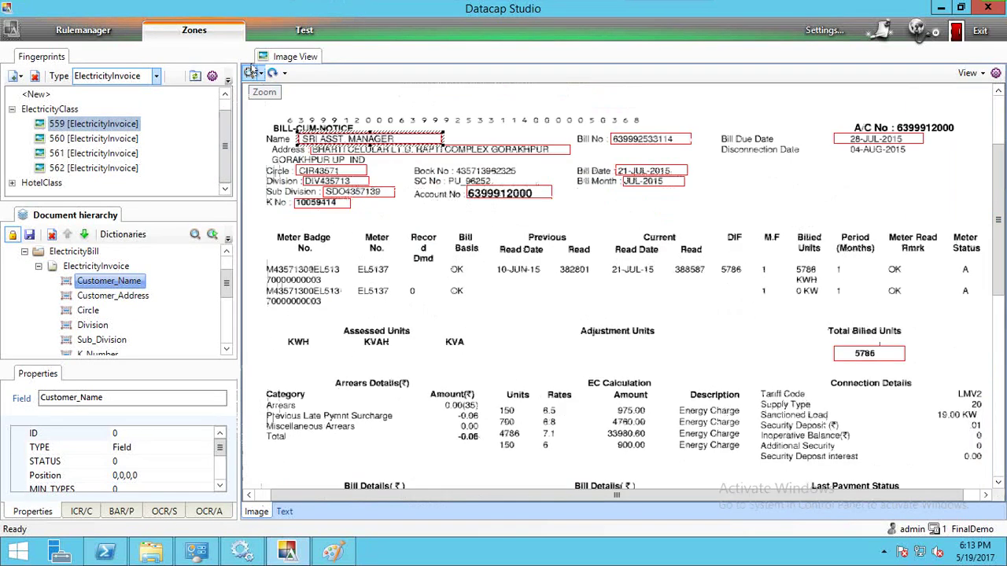
left_click_drag(533, 496, 515, 495)
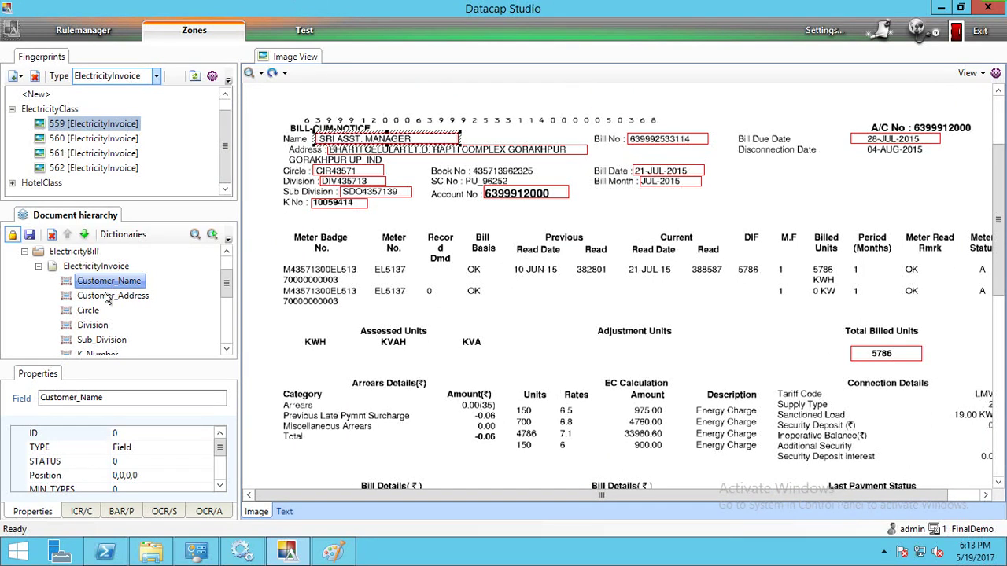
Check the Customer_Address, Circle, K_Number, Account_Number and Amount_Payable_Due_Date zones
left_click(107, 296)
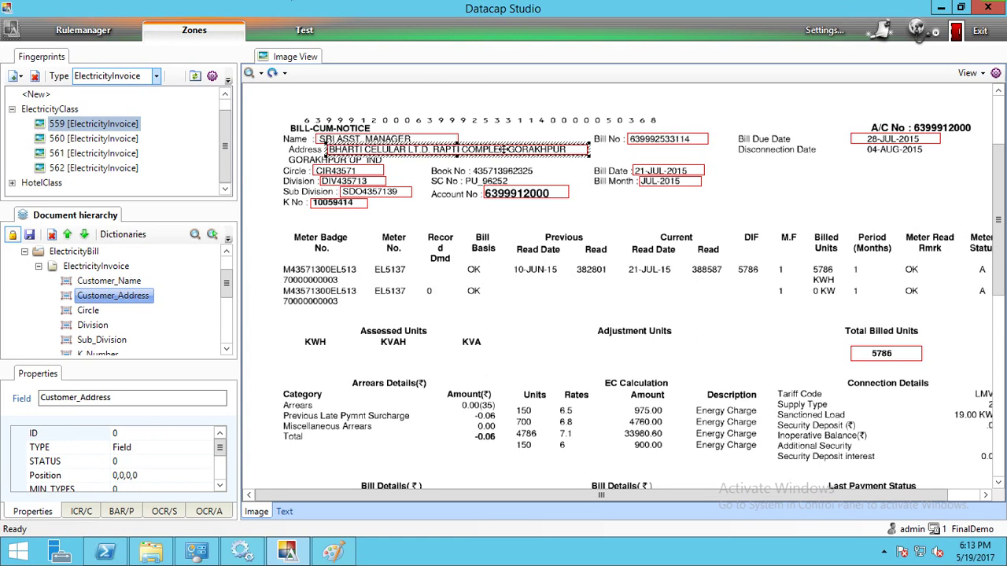
left_click(88, 312)
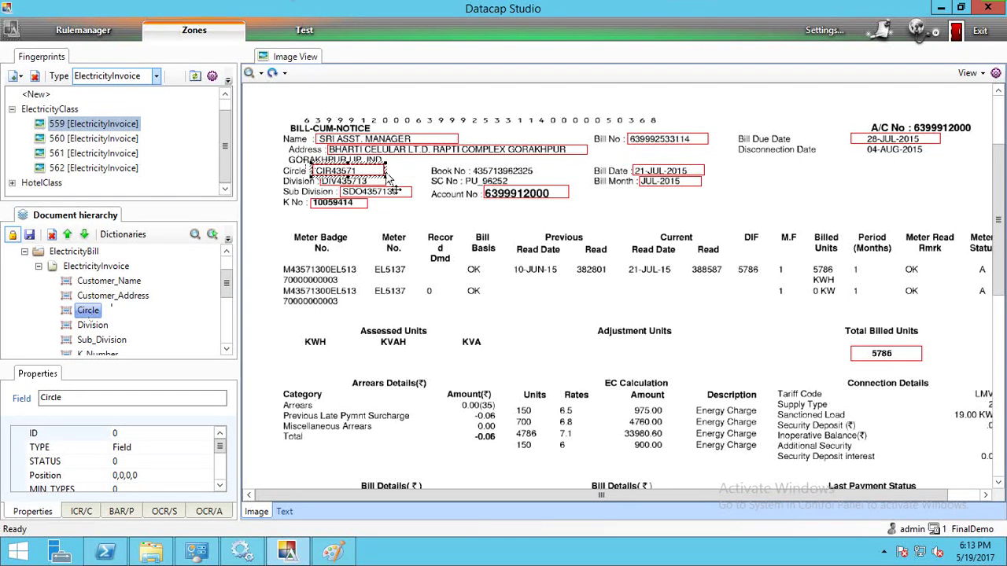
scroll(112, 314, "down", 2)
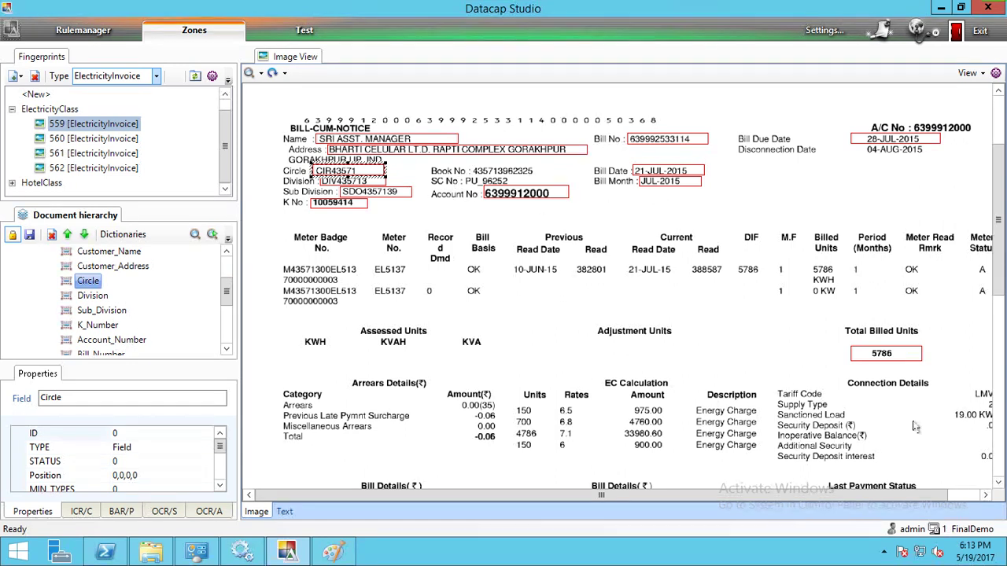
left_click(98, 326)
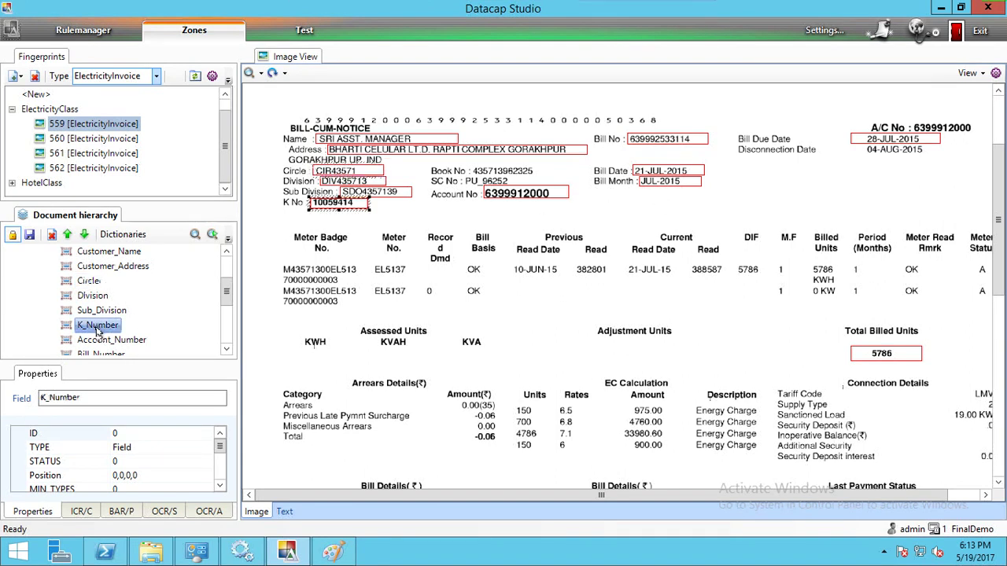
left_click(100, 340)
left_click_drag(224, 297, 226, 329)
left_click(168, 329)
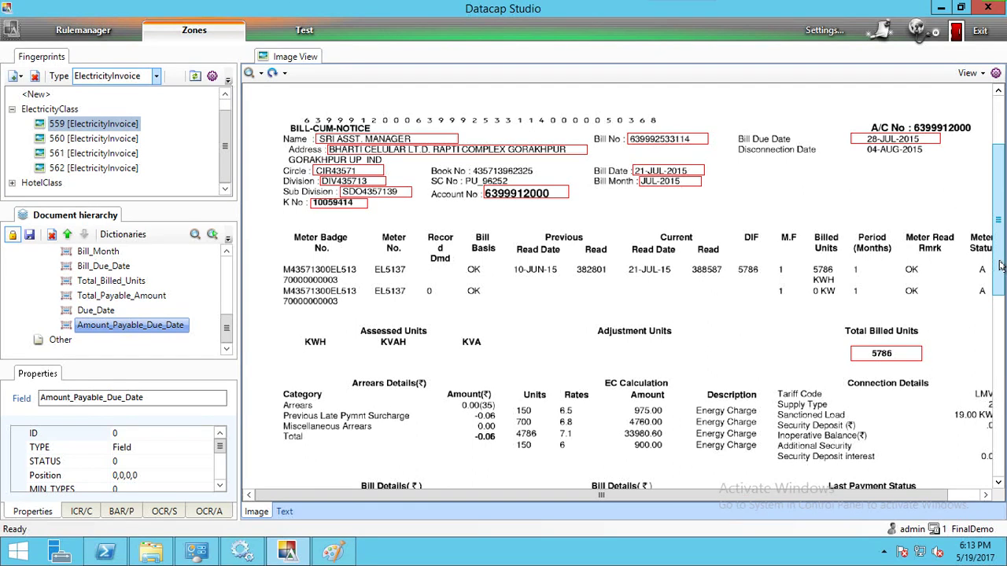
left_click_drag(999, 266, 999, 375)
scroll(1000, 375, "down", 2)
left_click_drag(929, 495, 338, 300)
left_click_drag(226, 322, 224, 236)
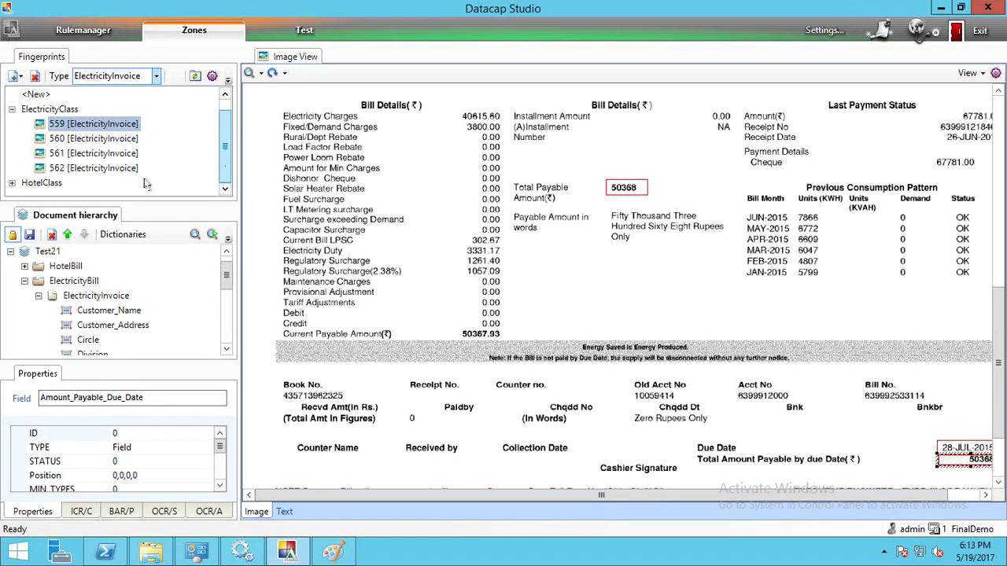
Open hotel sample 557 and review its Hotel_Name, Arriving_Date and Departing_Date zones
left_click(12, 183)
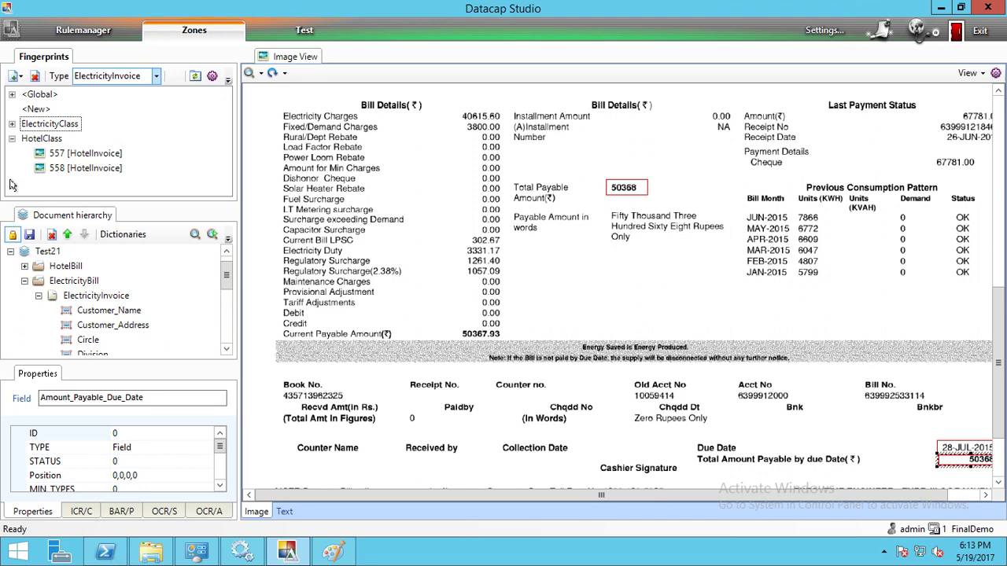
left_click(92, 155)
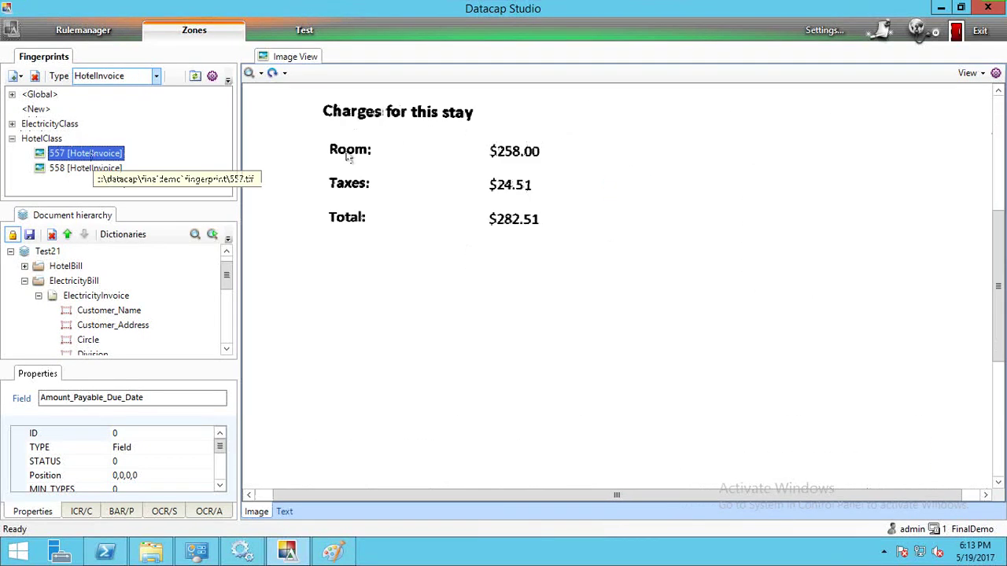
left_click_drag(997, 280, 991, 197)
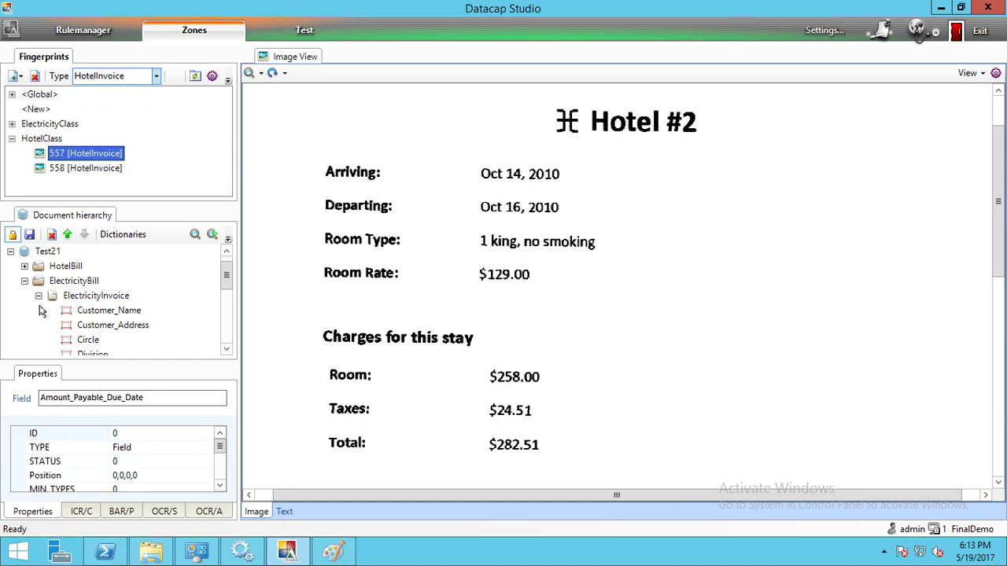
left_click(24, 266)
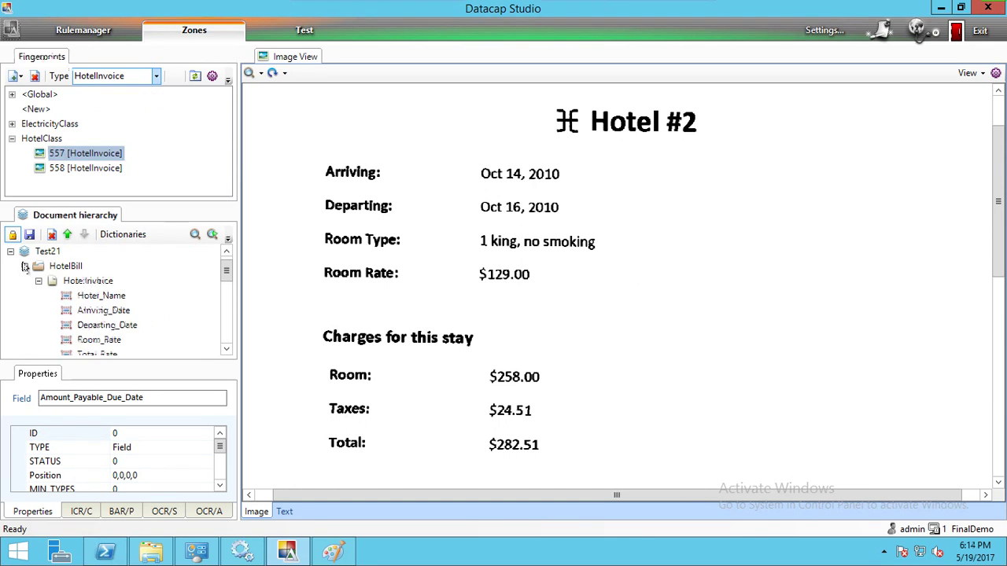
left_click(103, 302)
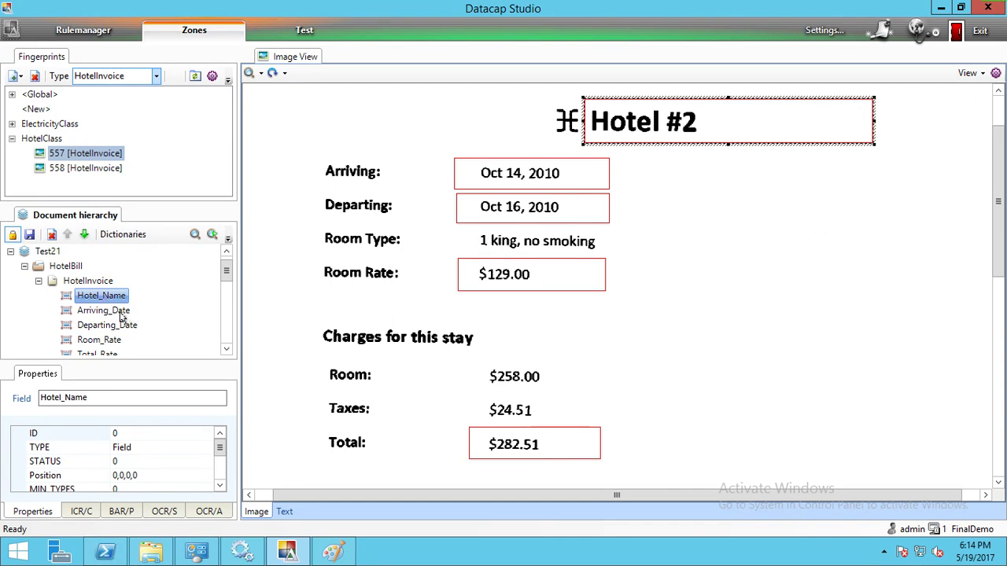
left_click(118, 310)
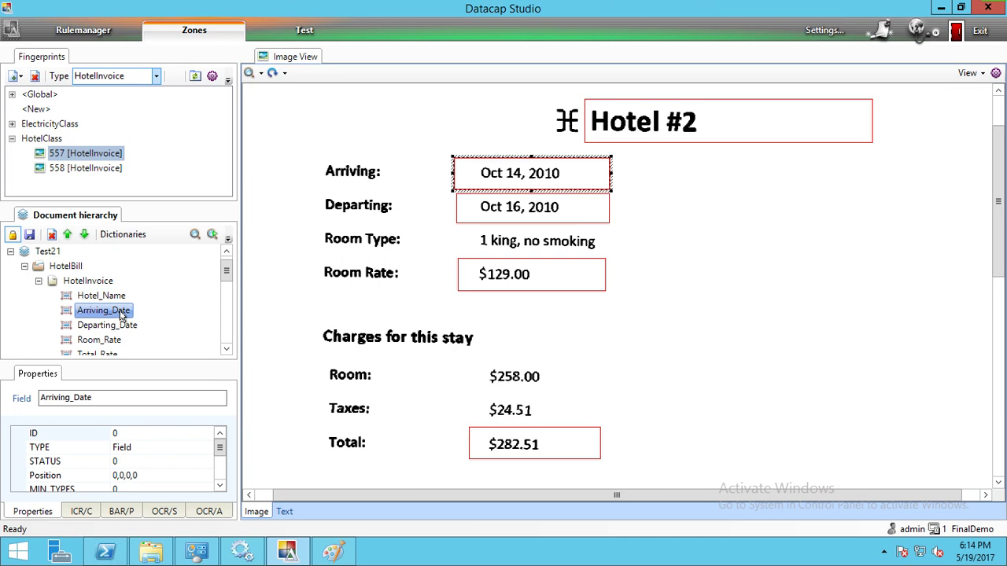
left_click(118, 325)
Redraw the Room_Rate zone around the $129.00 room rate
left_click(110, 340)
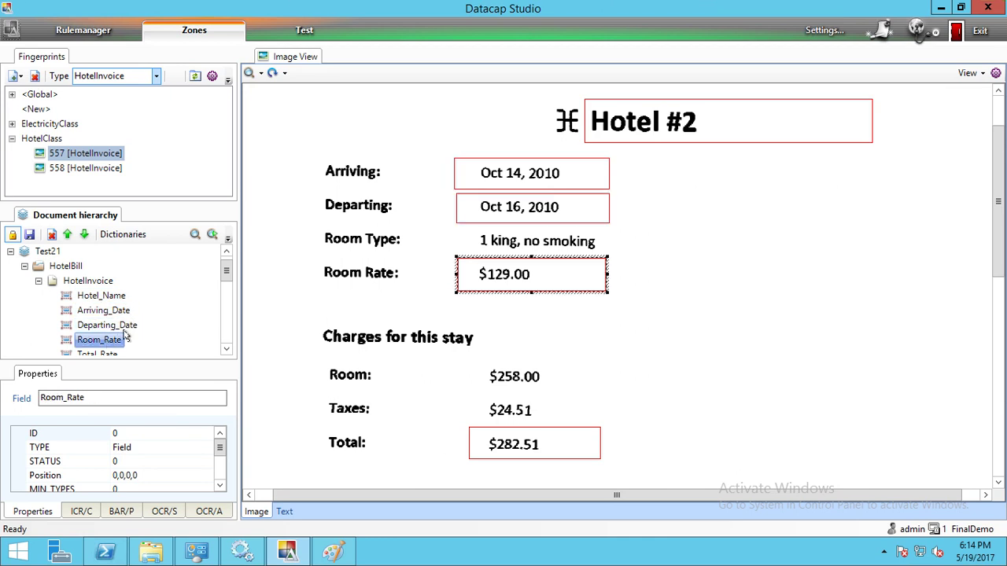
scroll(224, 272, "down", 1)
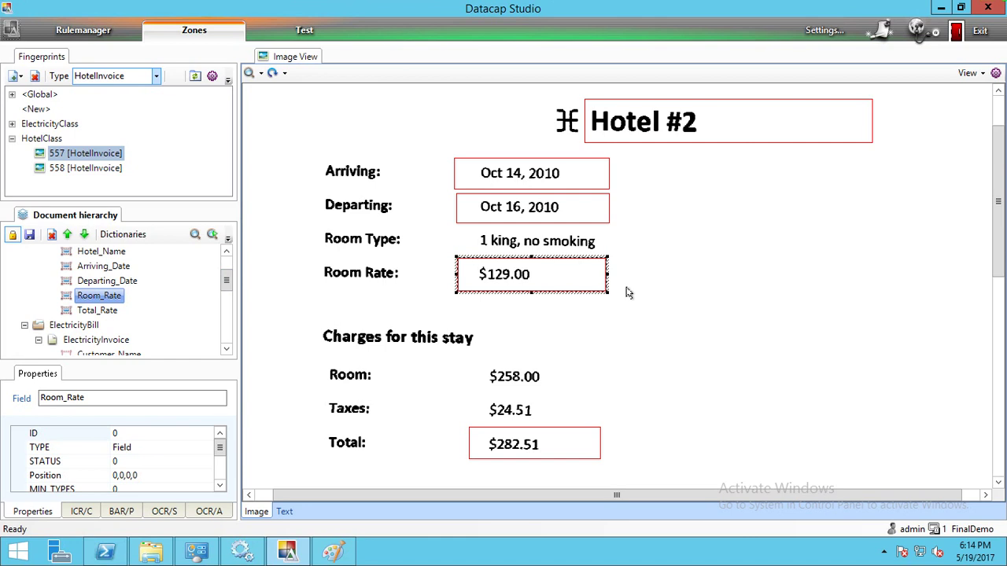
left_click(456, 300)
left_click_drag(459, 321, 669, 340)
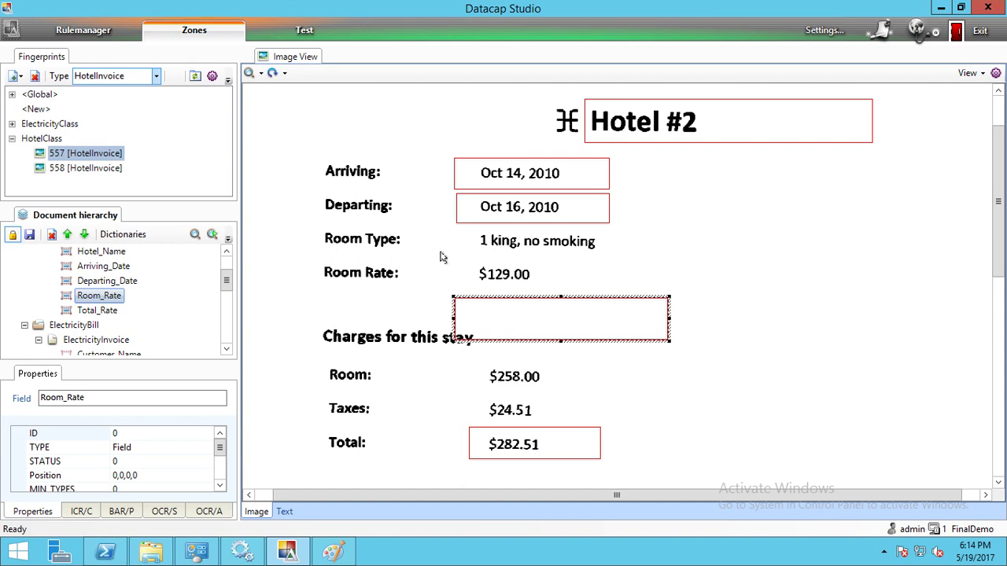
left_click_drag(455, 258, 618, 291)
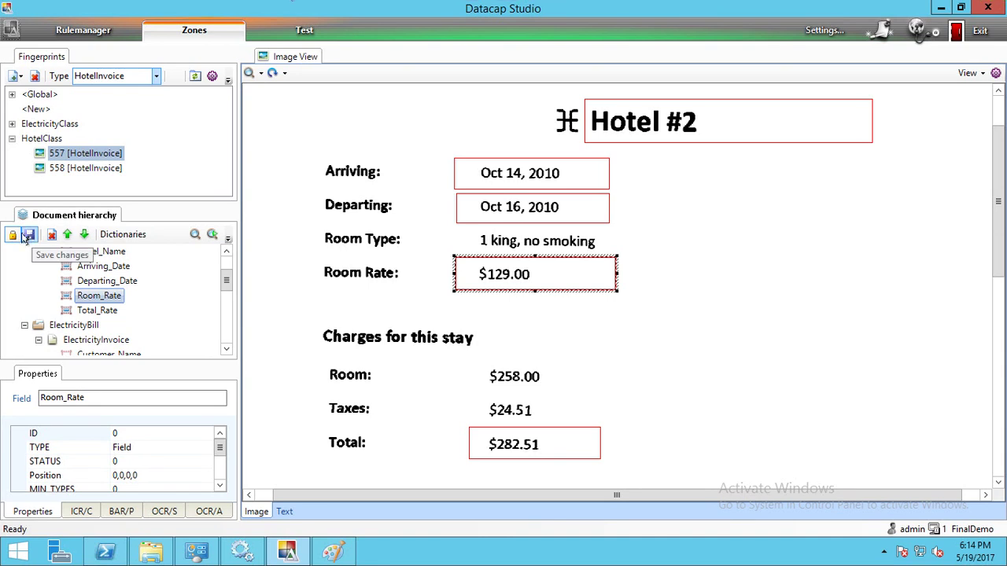
Save the zones, toggle the hierarchy lock, and read Hotel_Name and Arriving_Date Pos557 coordinates
left_click(12, 238)
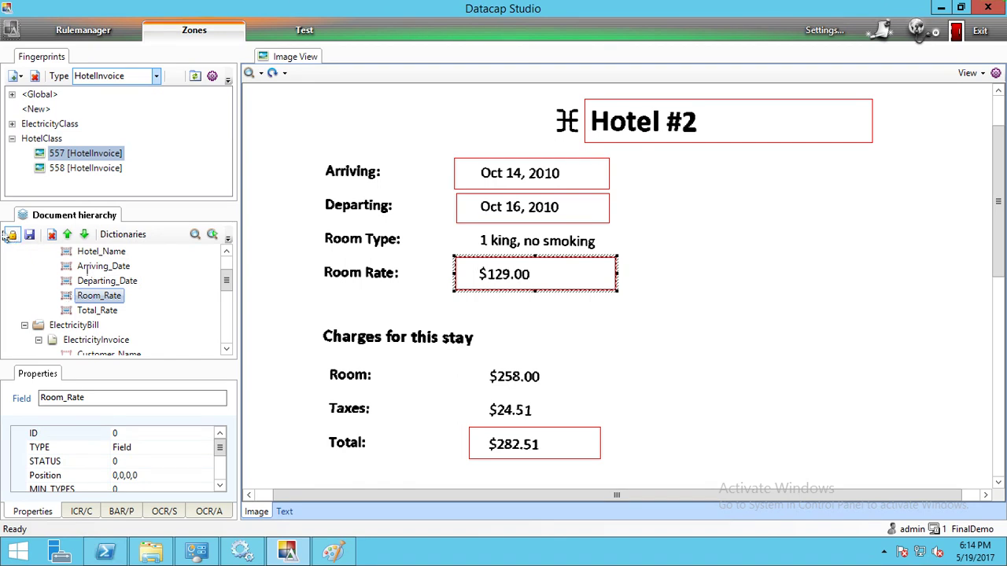
left_click(11, 236)
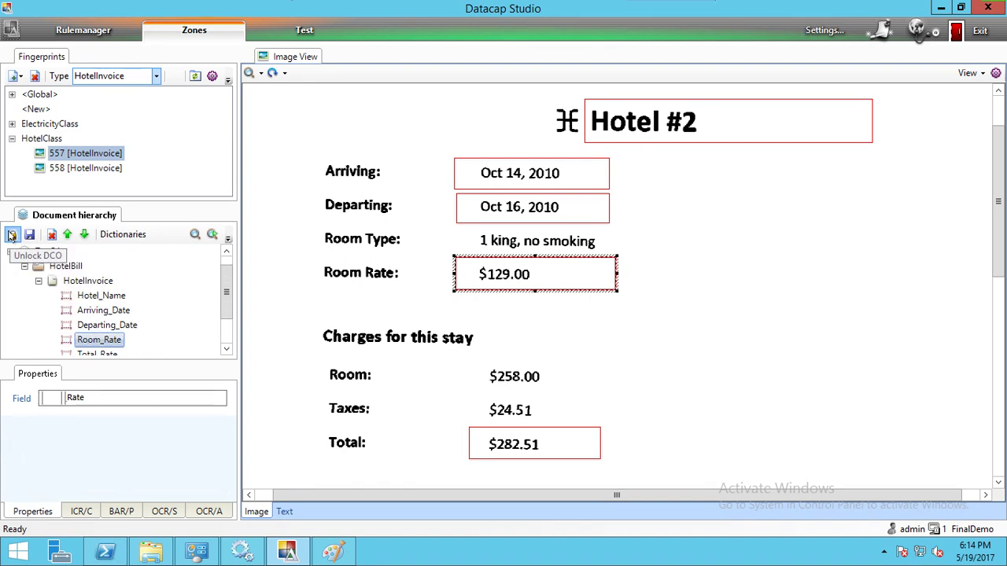
left_click(116, 296)
scroll(219, 456, "down", 2)
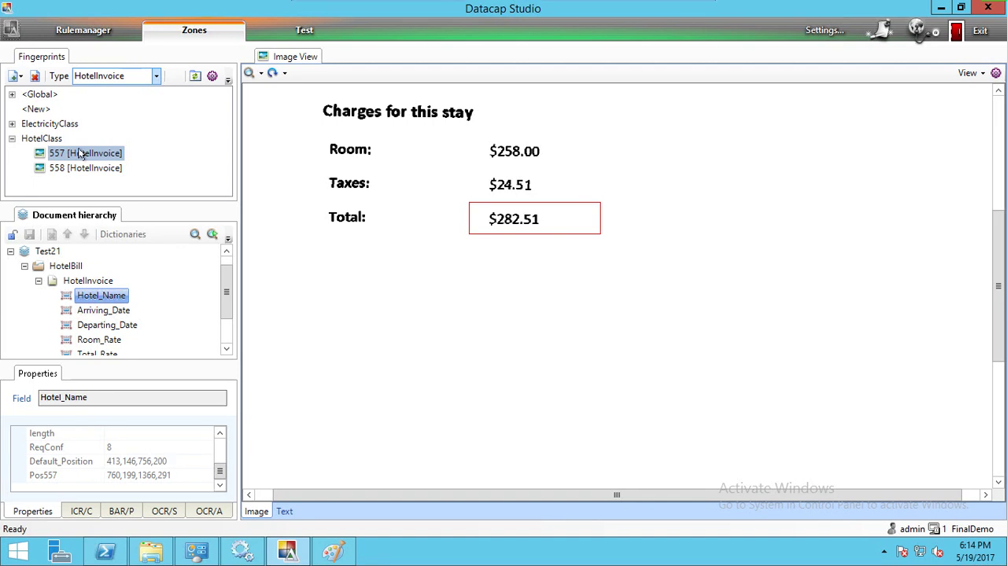
left_click(134, 476)
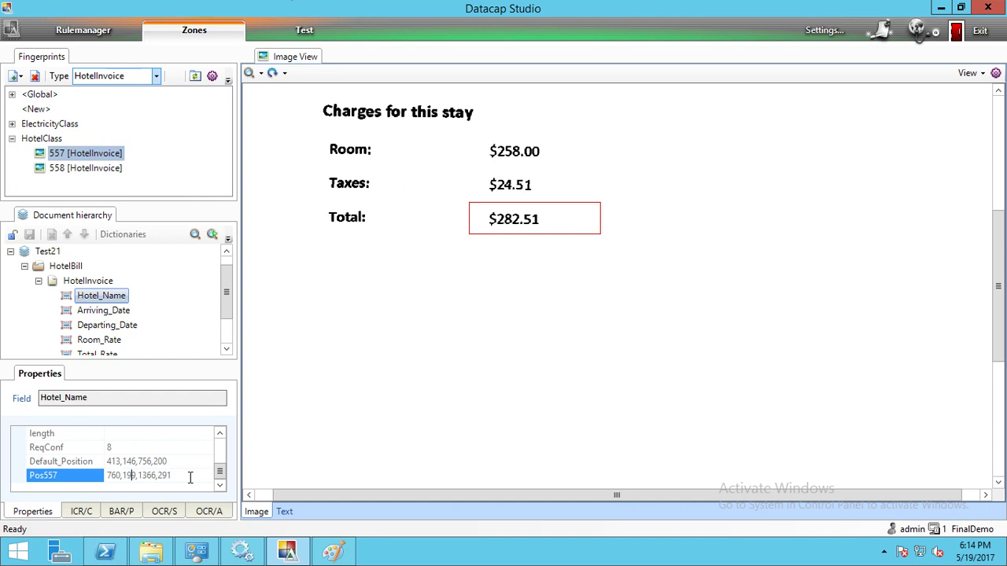
left_click(123, 311)
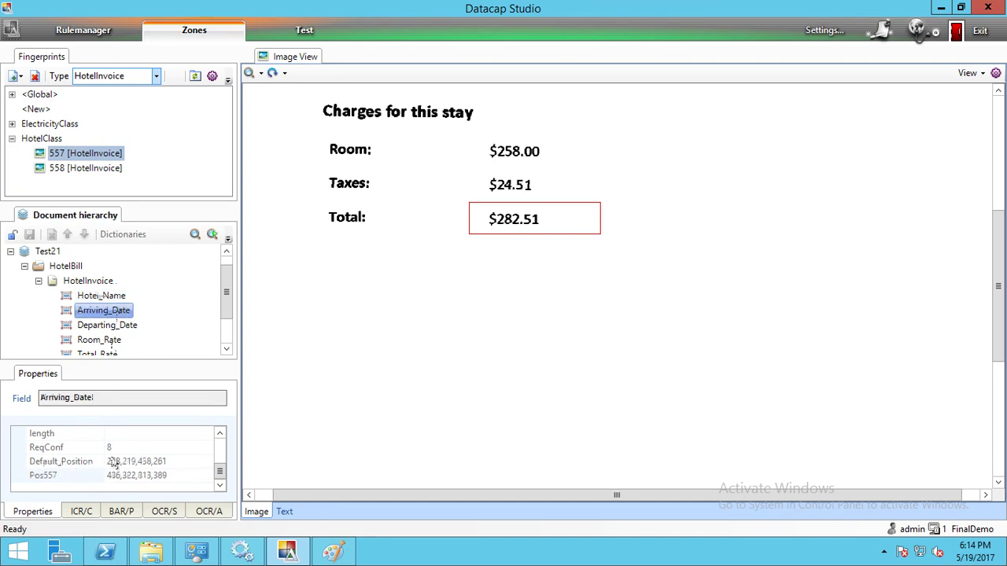
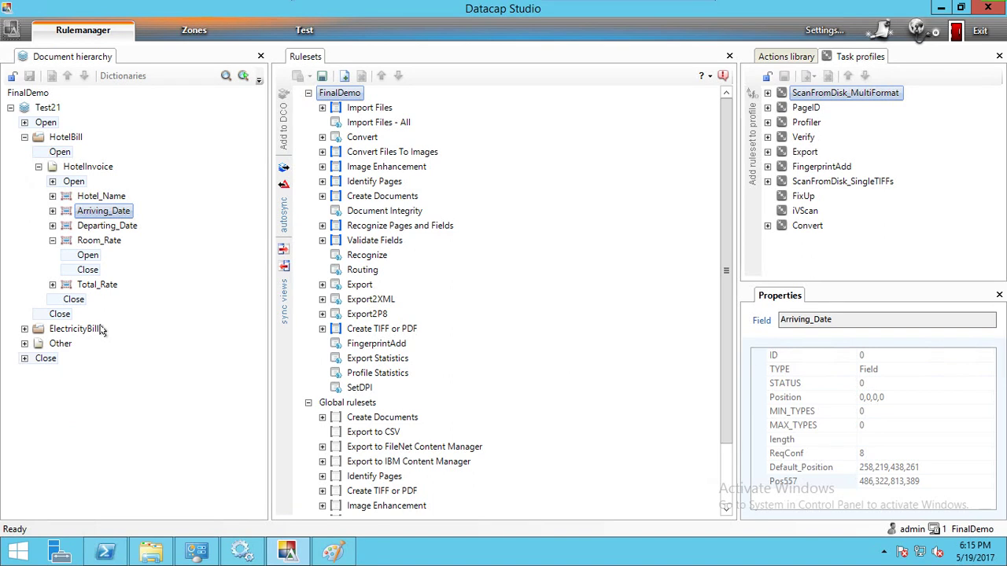
View the hotel invoice zones, then select the Recognize Pages and Fields ruleset in Rulemanager
left_click(194, 31)
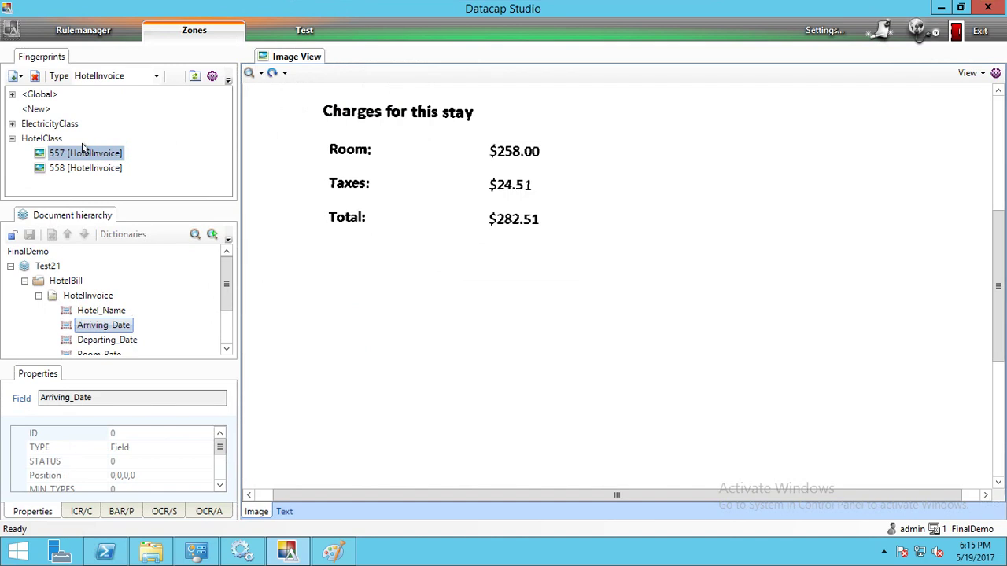
left_click(88, 32)
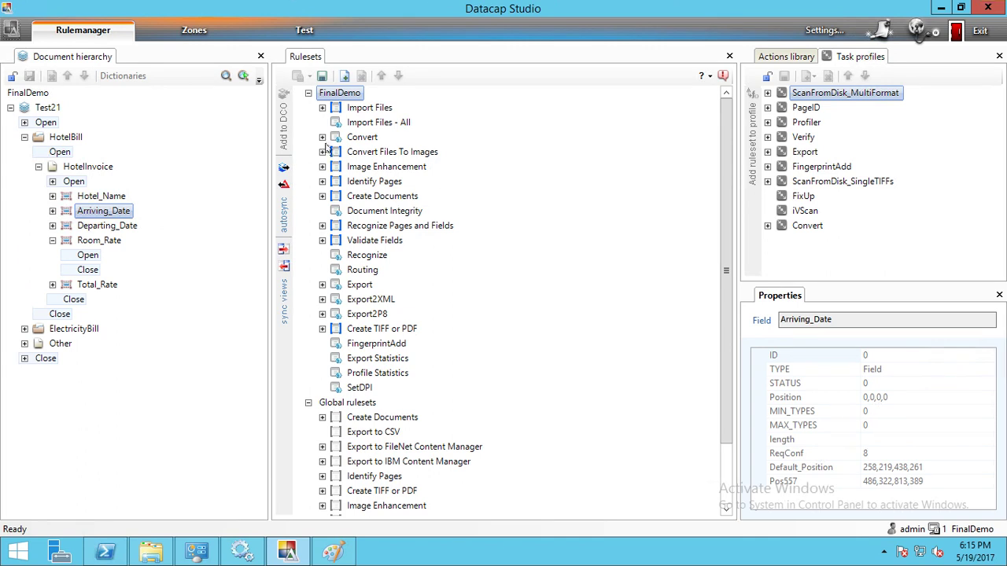
left_click(417, 228)
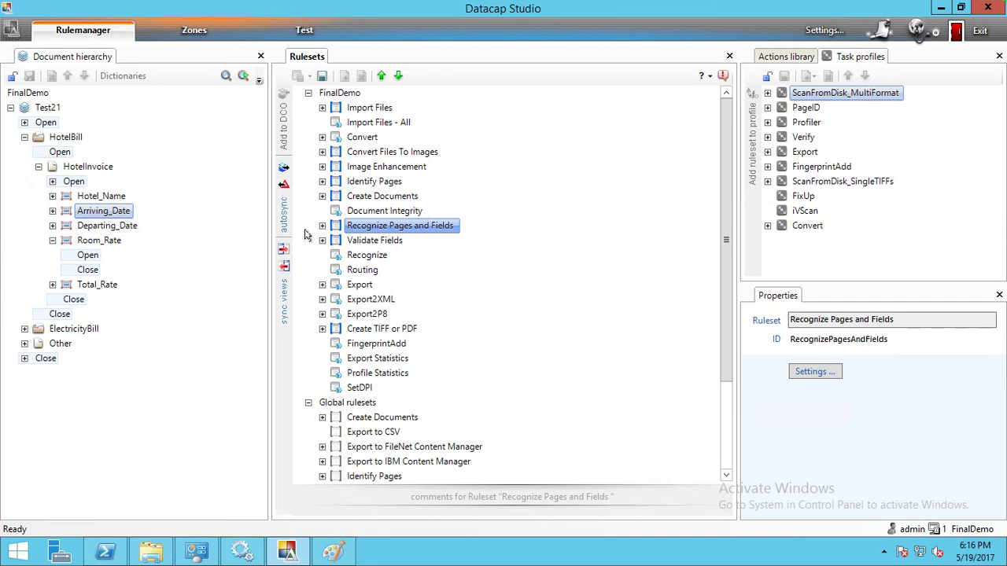
Open the Recognize Pages and Fields settings and maximize the panel to review them
left_click(103, 197)
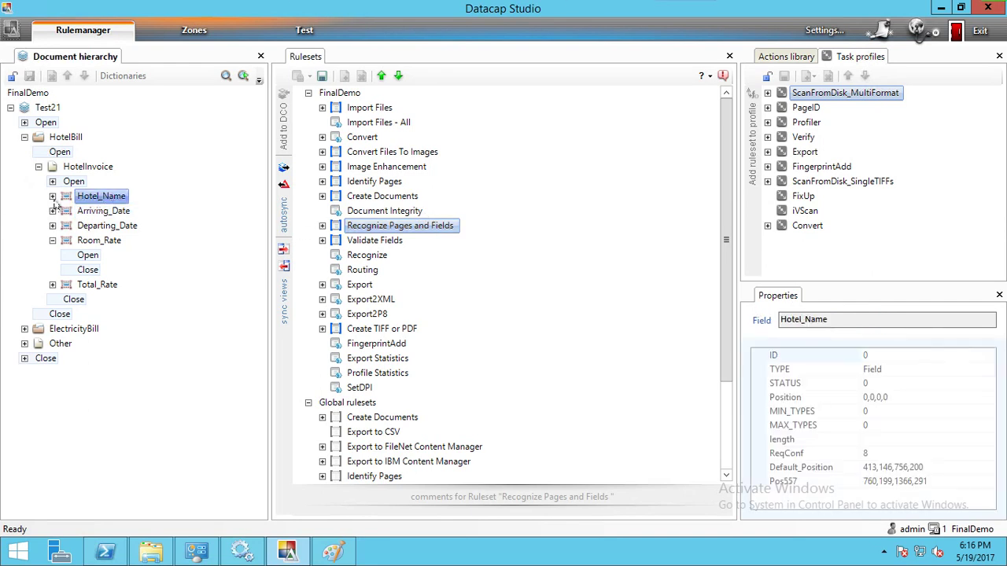
left_click(433, 228)
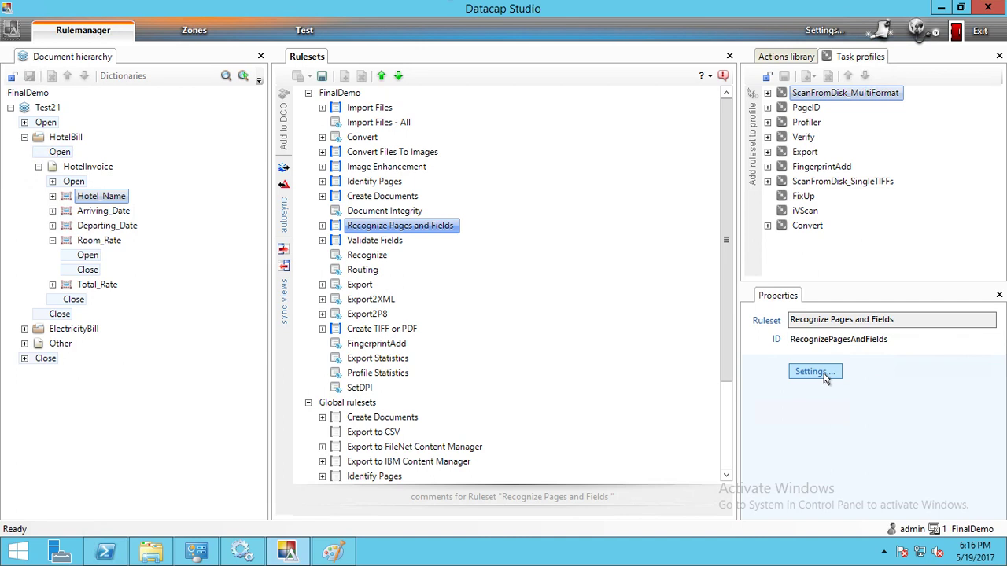
right_click(446, 225)
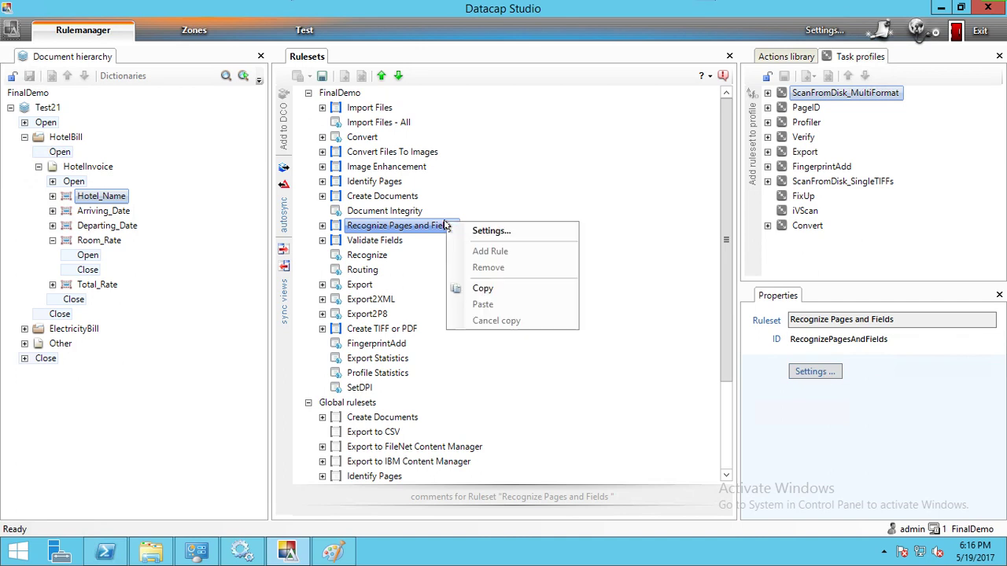
left_click(830, 376)
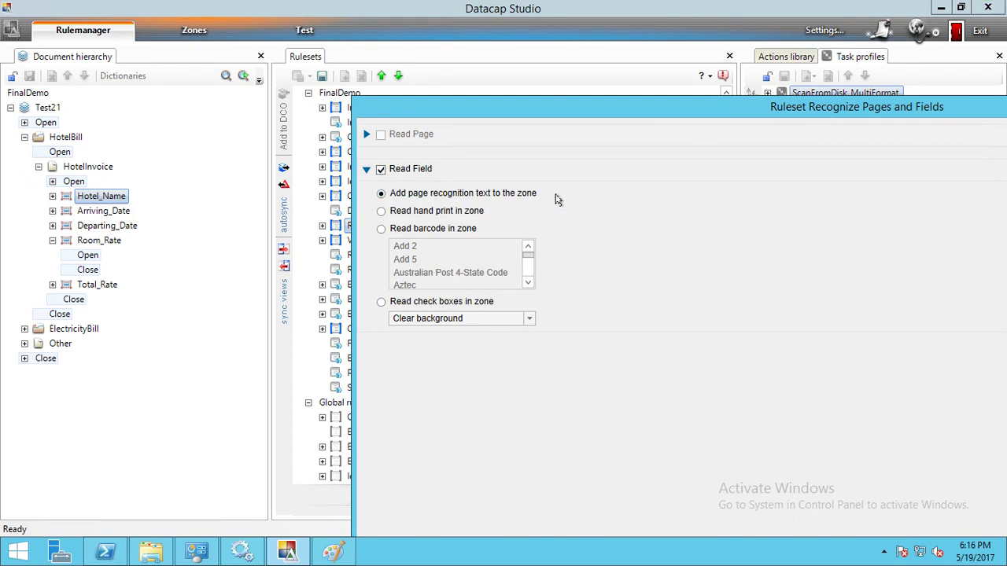
left_click_drag(585, 118, 429, 71)
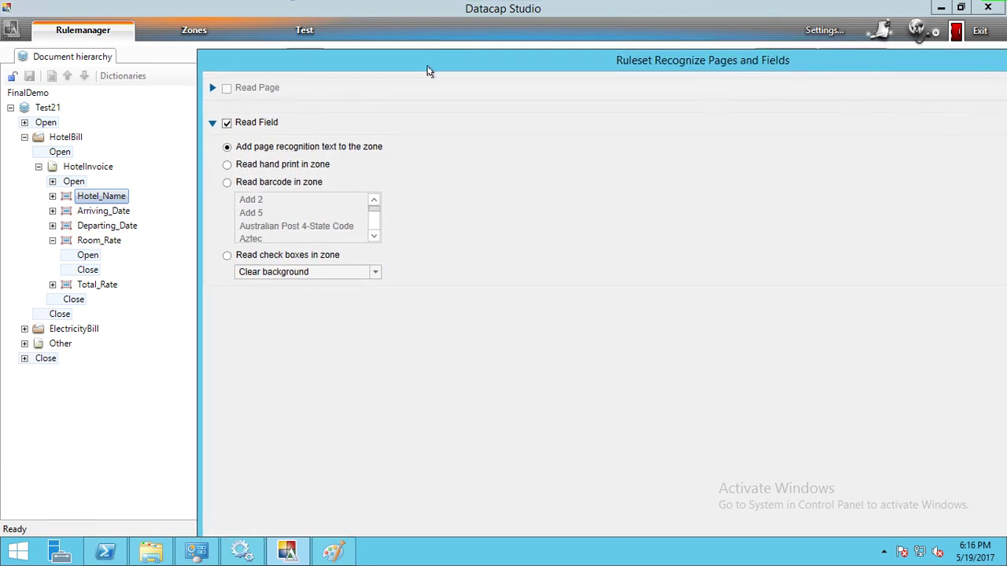
double_click(427, 71)
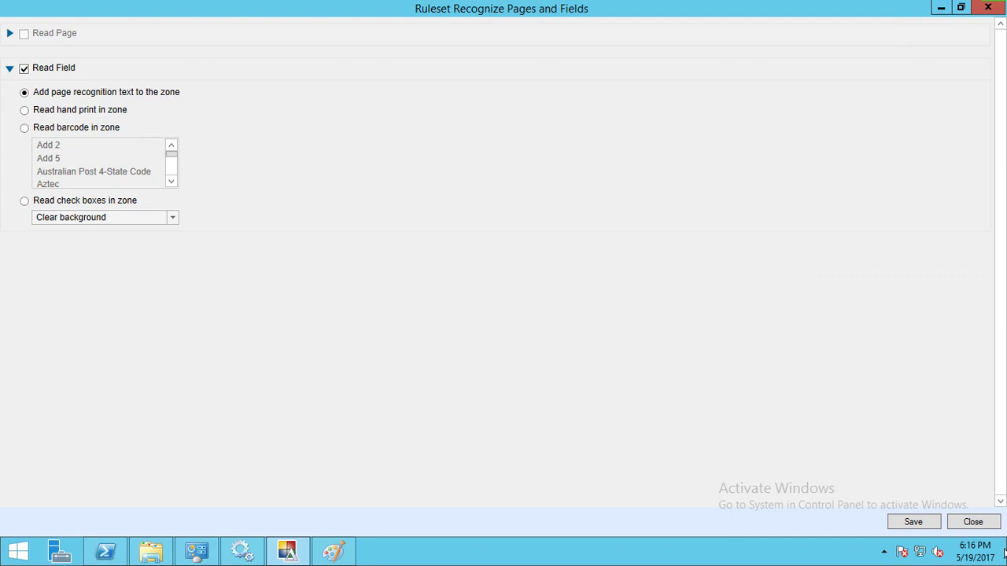
left_click(973, 523)
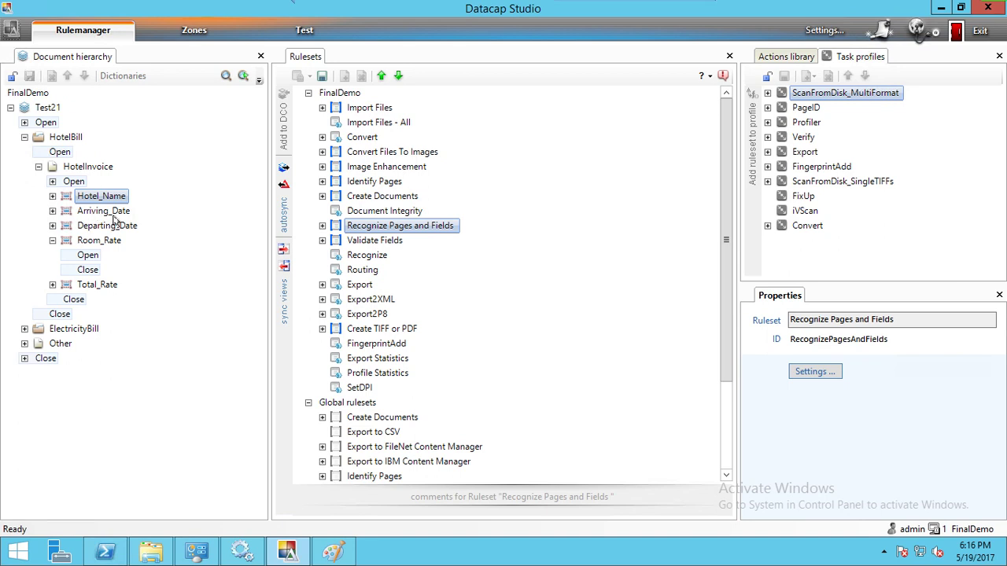
Reopen the ruleset's recognition settings from the Arriving_Date field, then close them
left_click(108, 213)
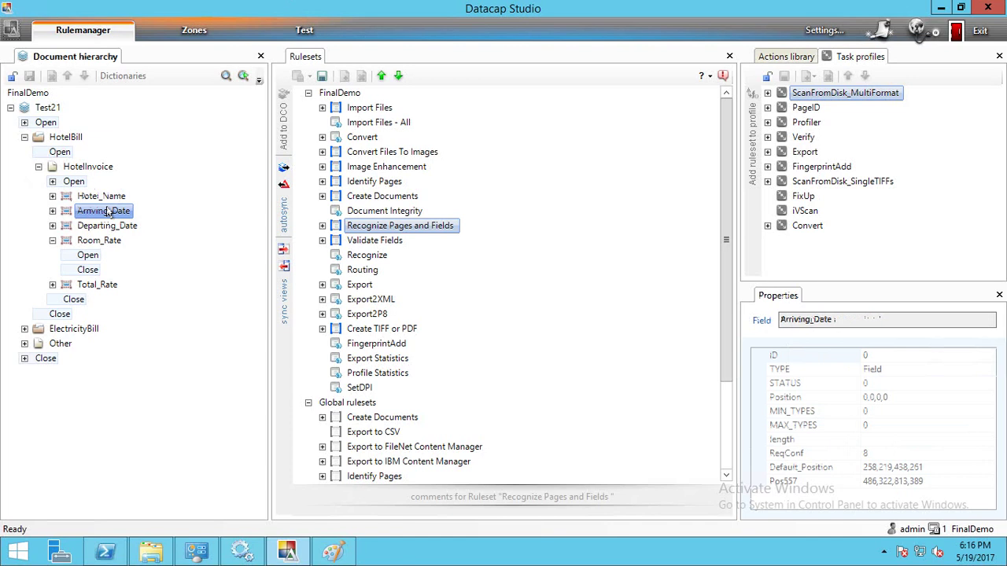
left_click(417, 228)
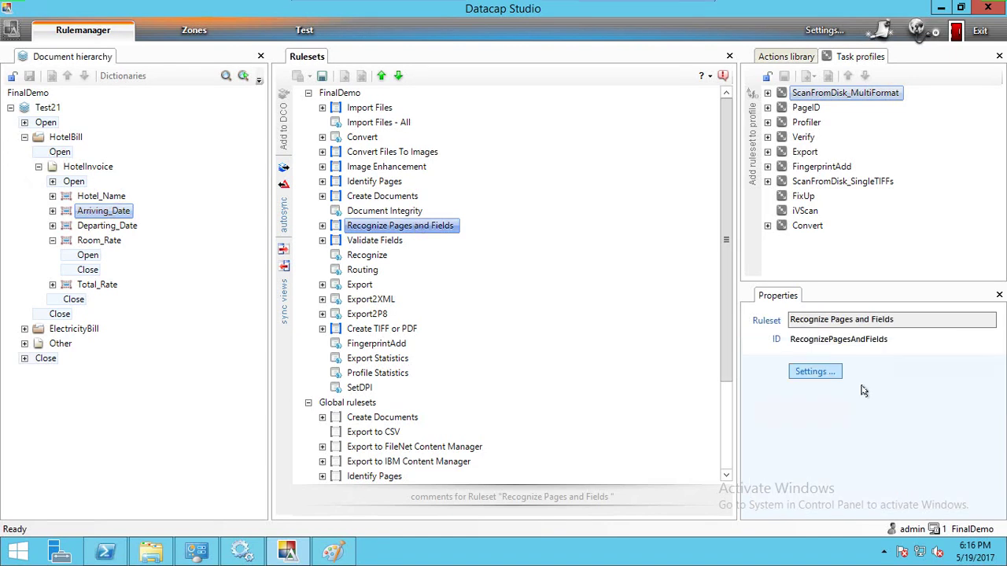
left_click(819, 377)
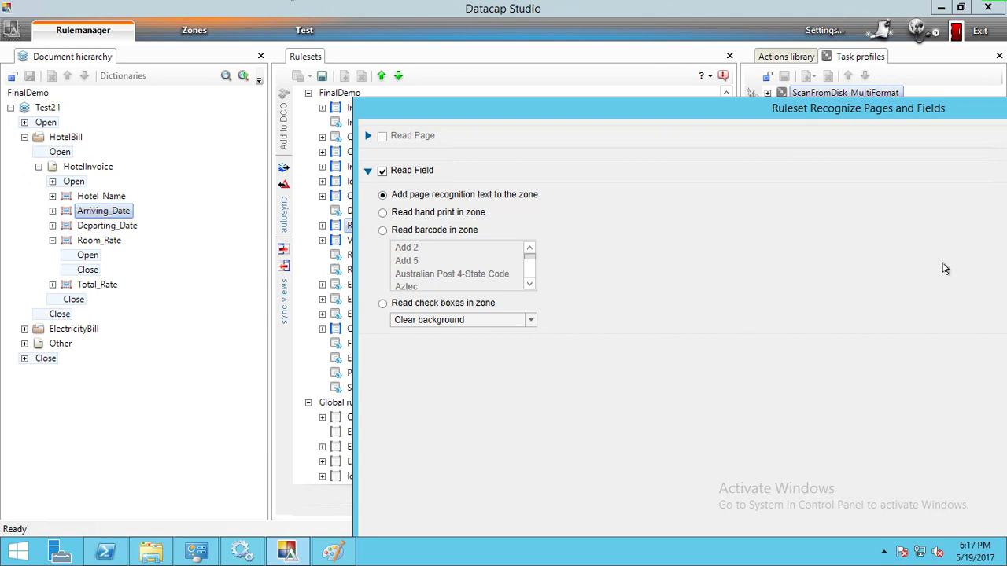
left_click_drag(845, 119, 540, 55)
left_click(938, 44)
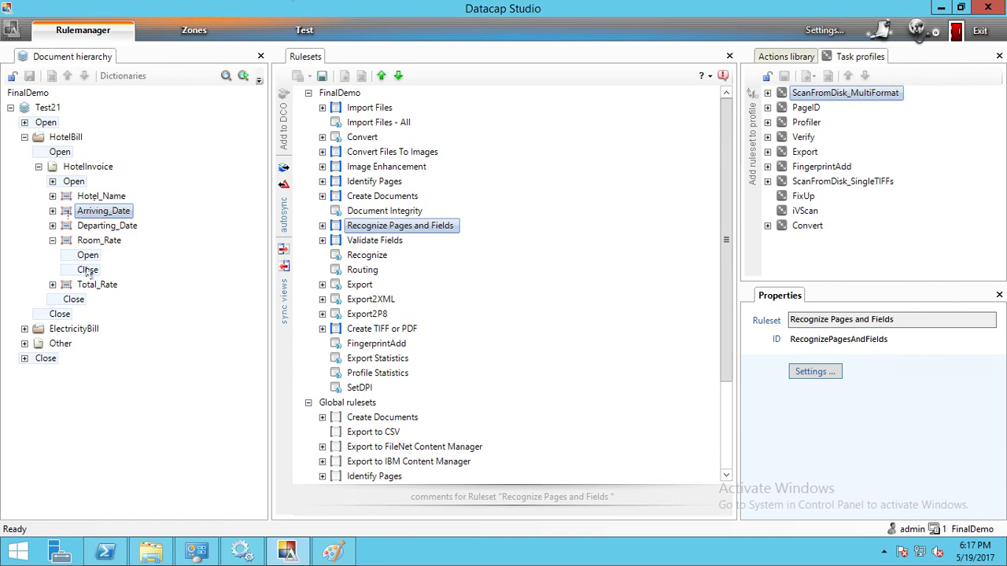
Expand ElectricityBill > ElectricityInvoice to list its fields, selecting Customer_Name
left_click(24, 328)
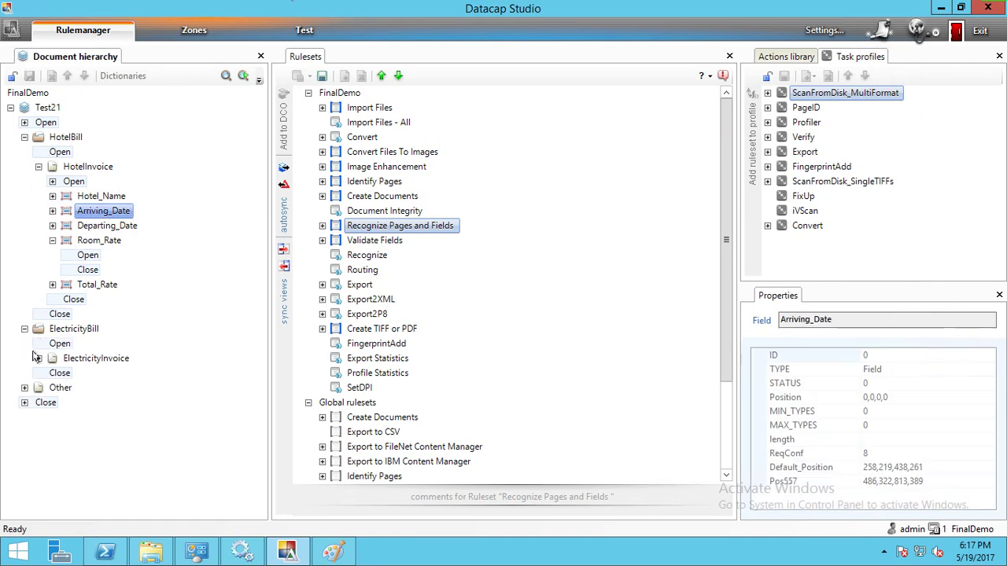
left_click(39, 357)
left_click(118, 387)
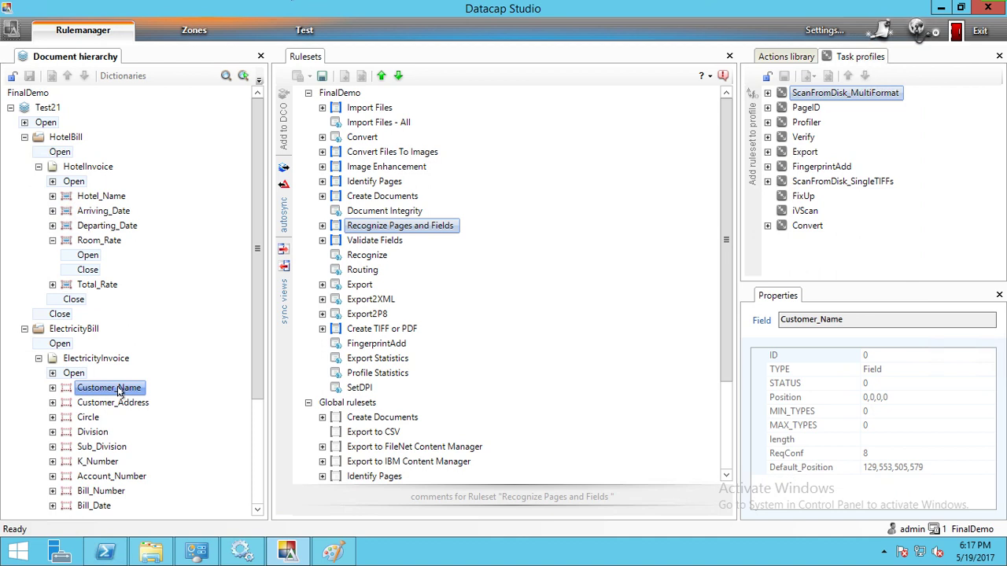
Enable Read Field with 'Add page recognition text to the zone' in the ruleset settings
left_click(438, 224)
left_click(802, 372)
left_click(383, 111)
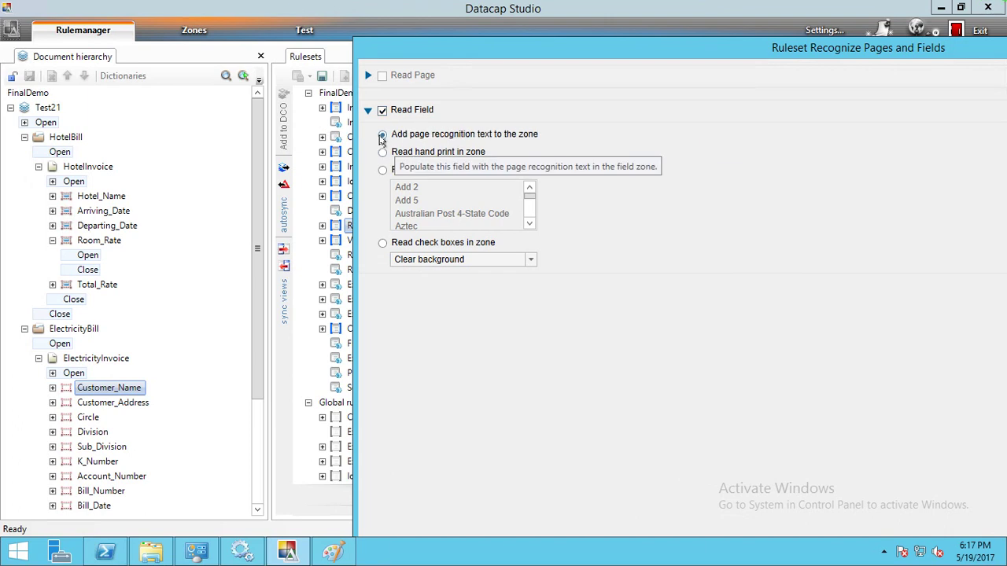
left_click(382, 135)
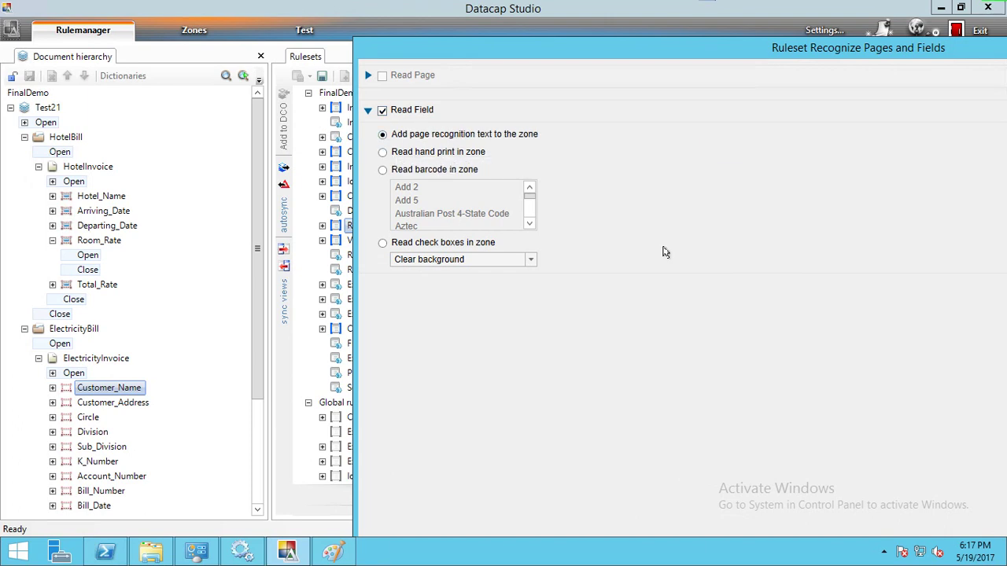
double_click(715, 57)
left_click(972, 521)
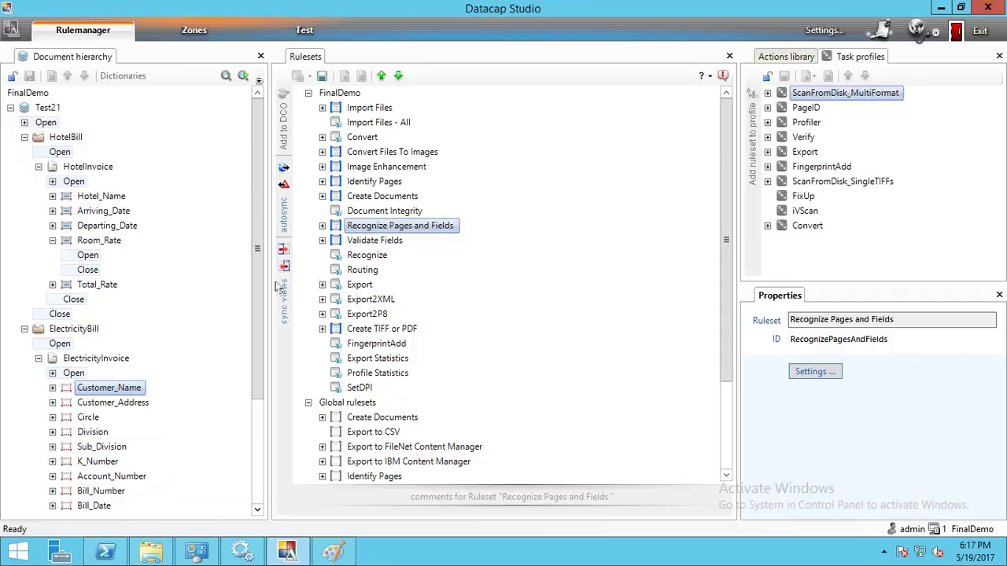
Expand Recognize Pages and Fields and inspect the RecogFieldDivision rule
left_click(321, 226)
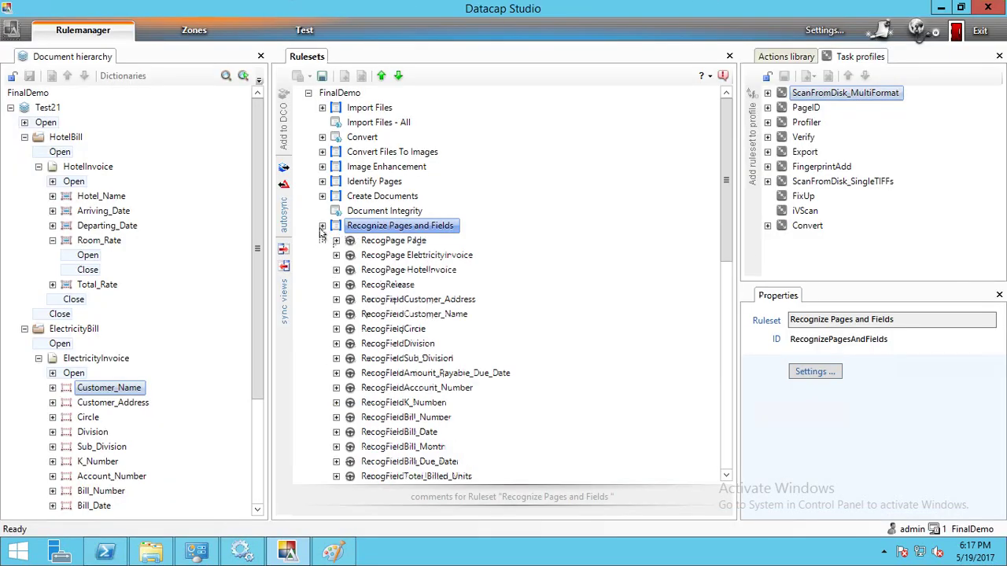
scroll(728, 224, "down", 2)
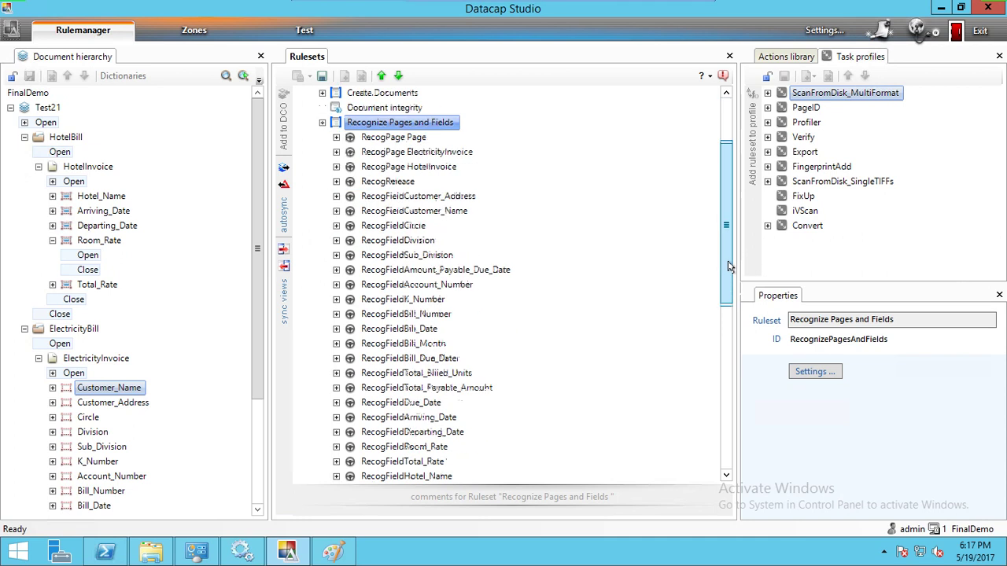
mouse_move(728, 273)
left_mouse_down()
mouse_move(724, 294)
mouse_move(738, 275)
left_mouse_up()
left_click(409, 212)
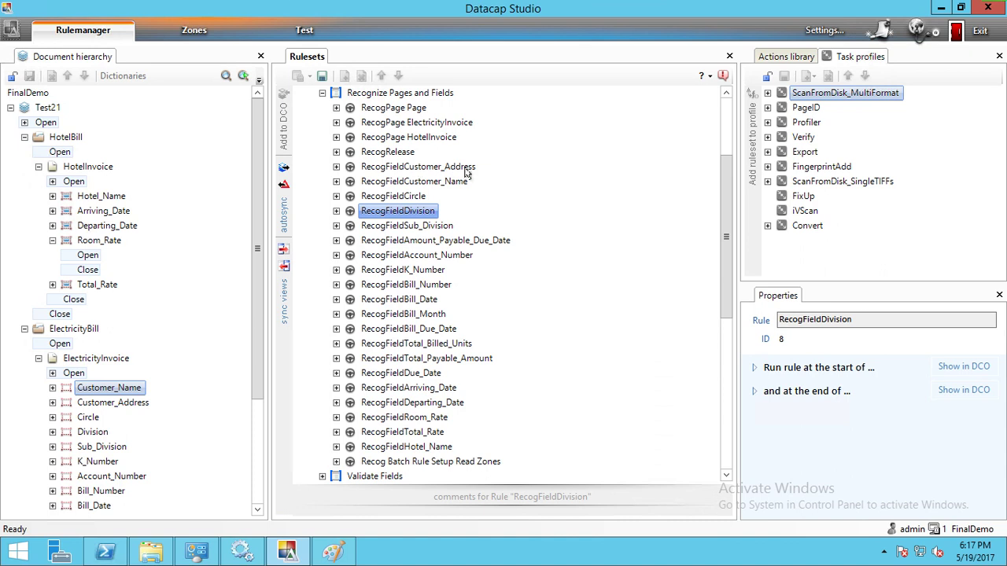
Expand RecogFieldCustomer_Name's Function1 to inspect its SnapCCOtoDCO action
left_click(437, 182)
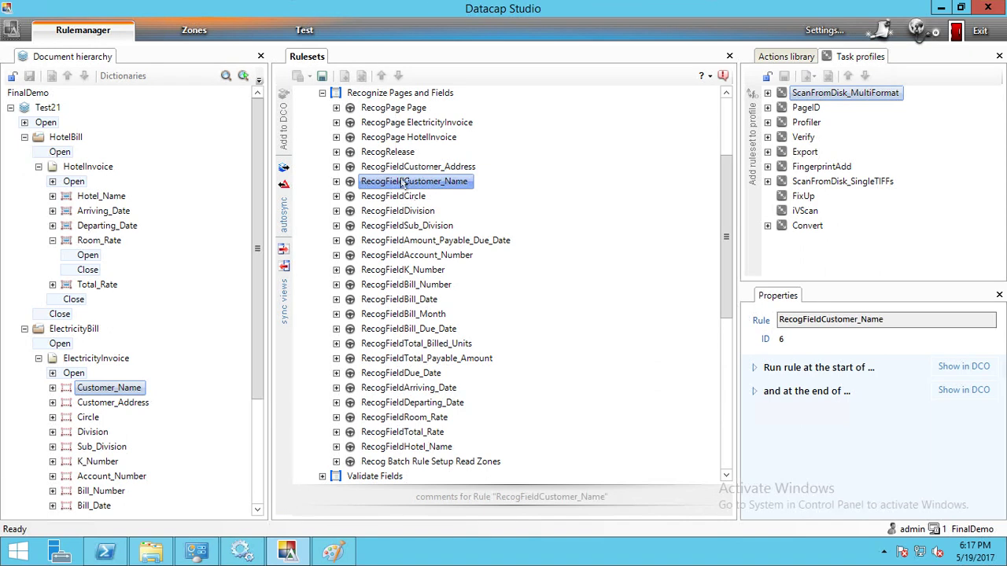
left_click(337, 181)
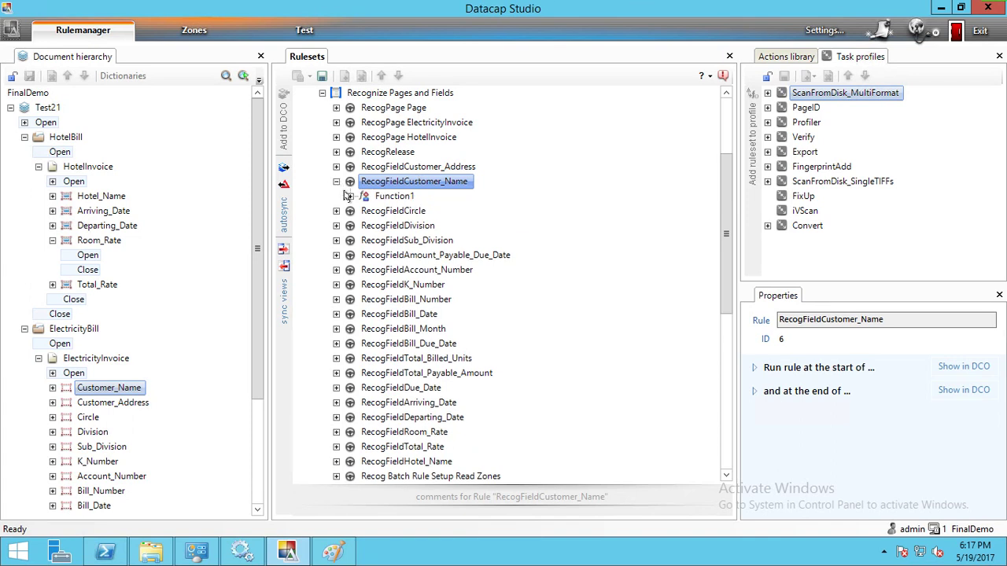
left_click(350, 196)
left_click(429, 210)
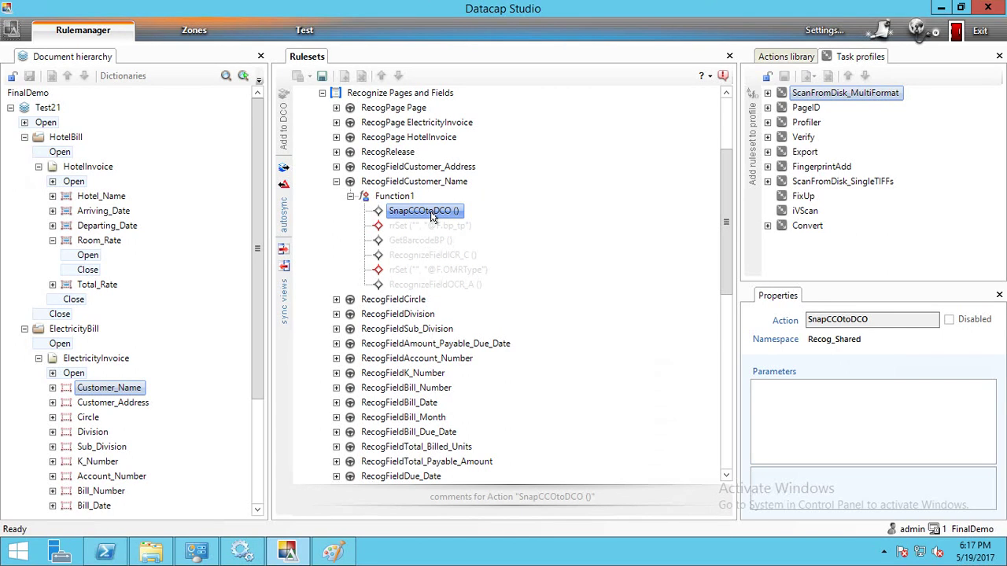
left_click(336, 181)
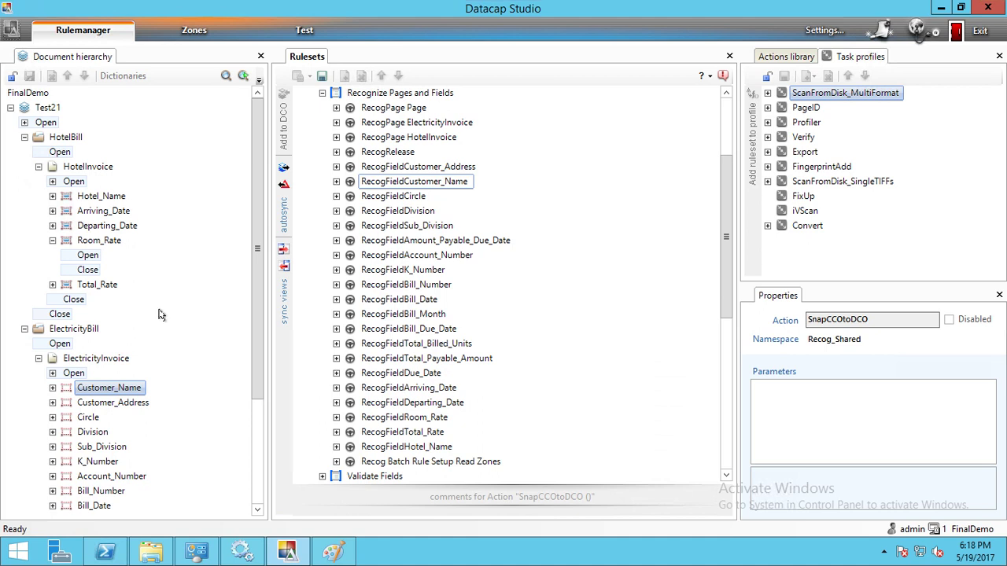
Inspect the RecogFieldCircle rule, then reselect the Recognize Pages and Fields ruleset
left_click(417, 198)
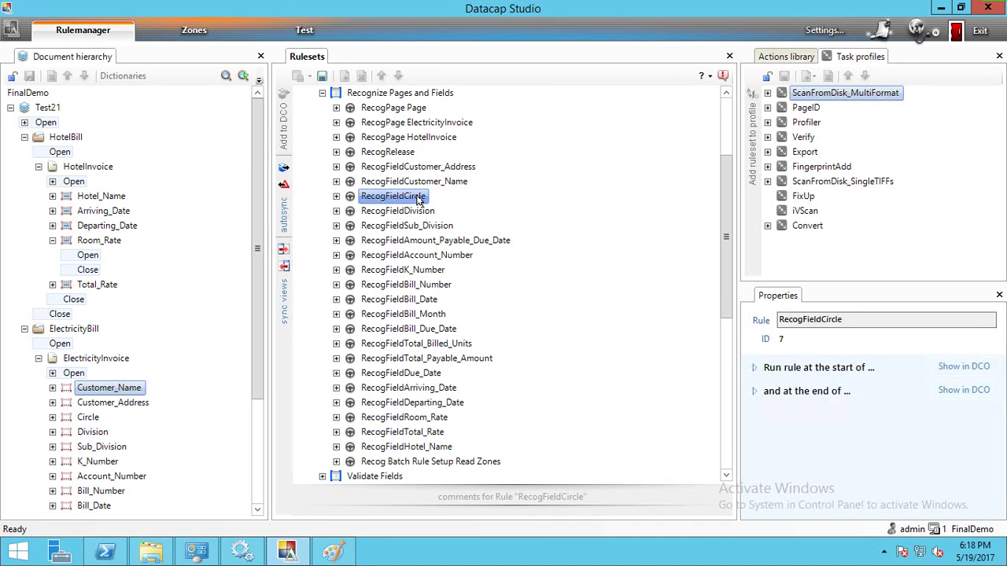
left_click(90, 169)
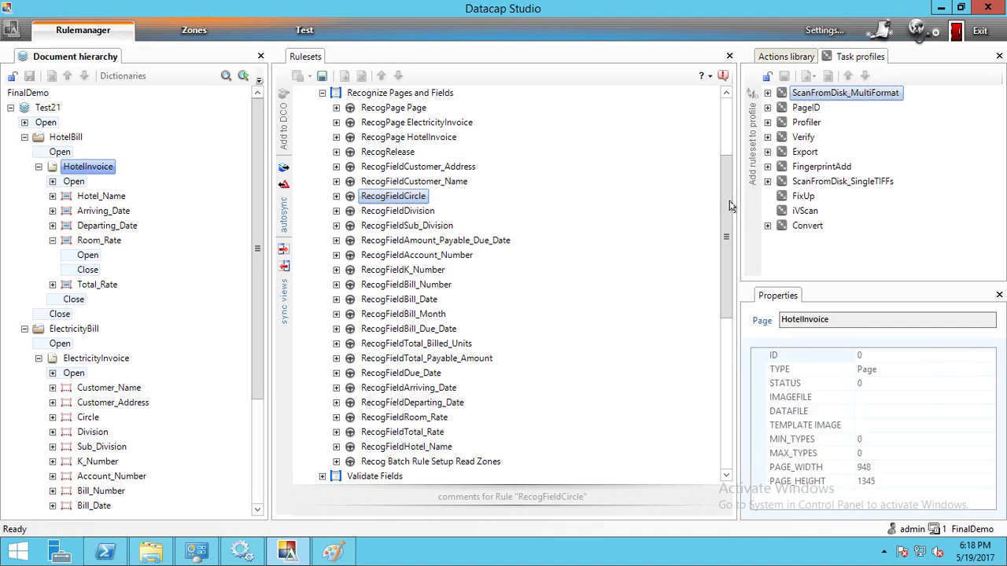
scroll(730, 163, "up", 3)
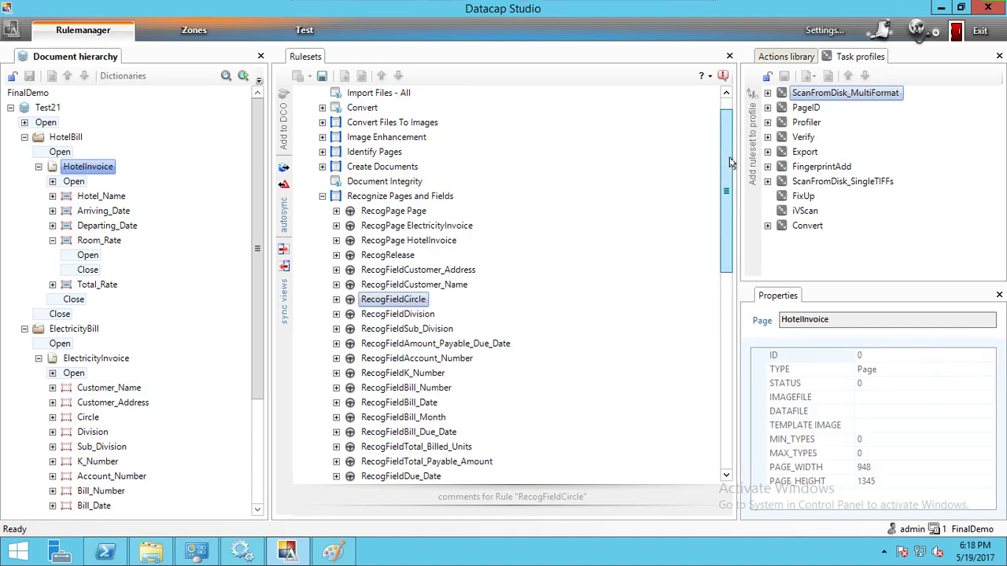
left_click(432, 198)
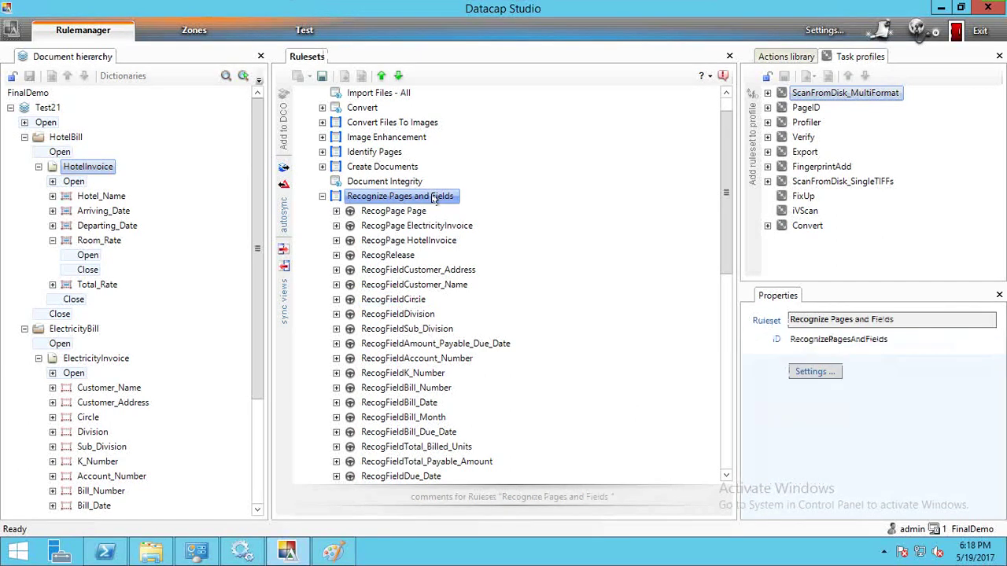
Review the ruleset settings full-screen, close them, and select RecogPage HotelInvoice (ID 3)
left_click(815, 371)
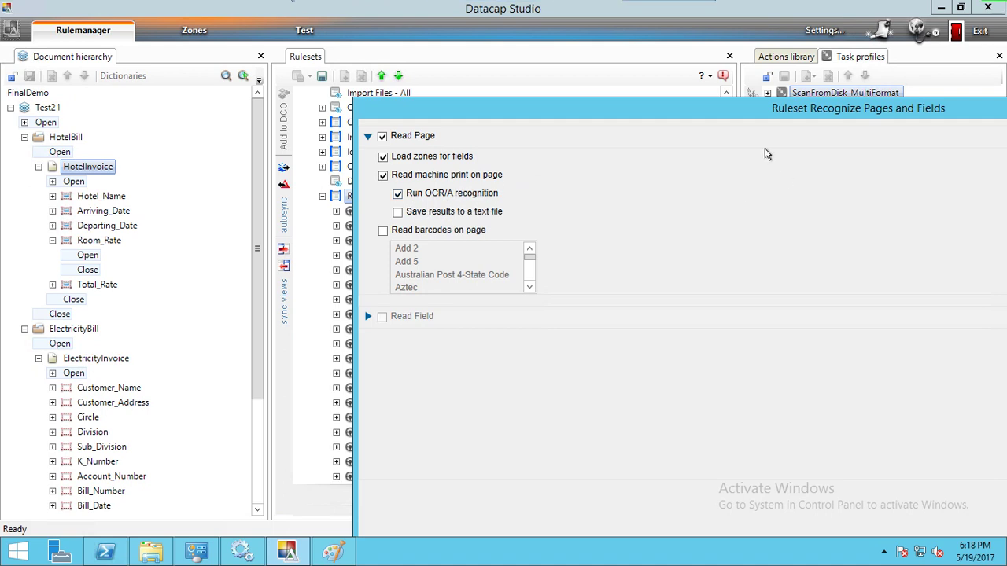
left_click_drag(721, 112, 404, 99)
double_click(406, 98)
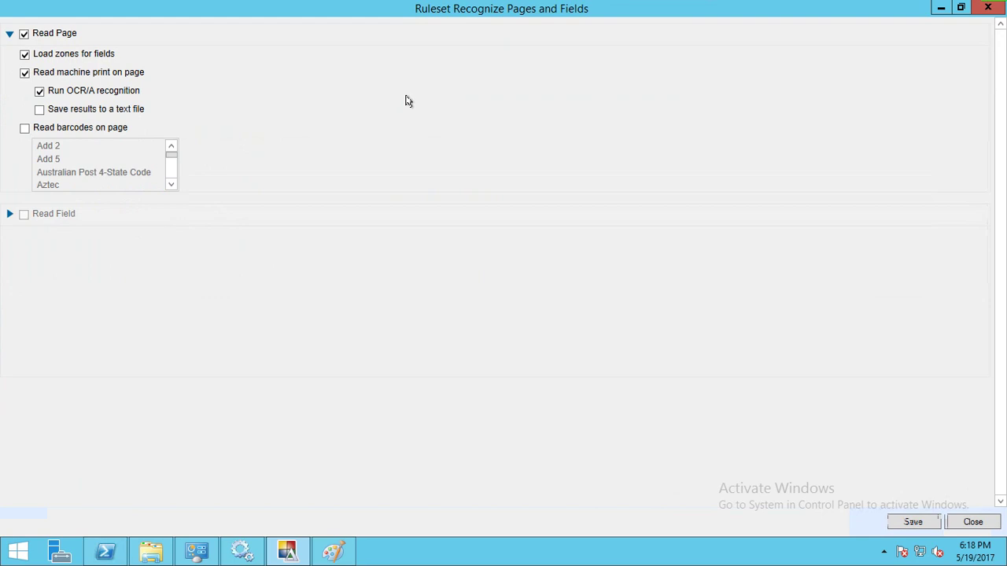
left_click(976, 523)
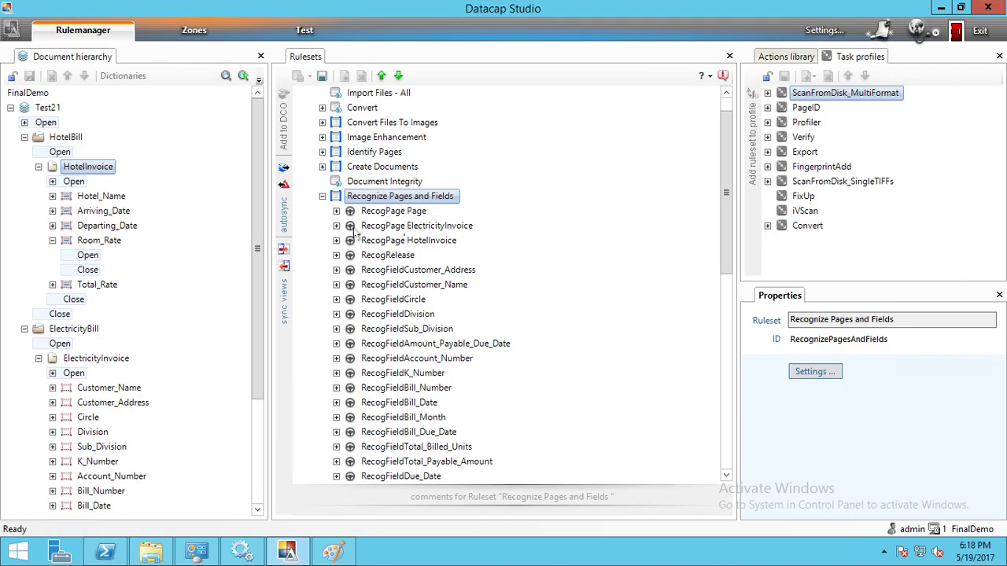
left_click(440, 242)
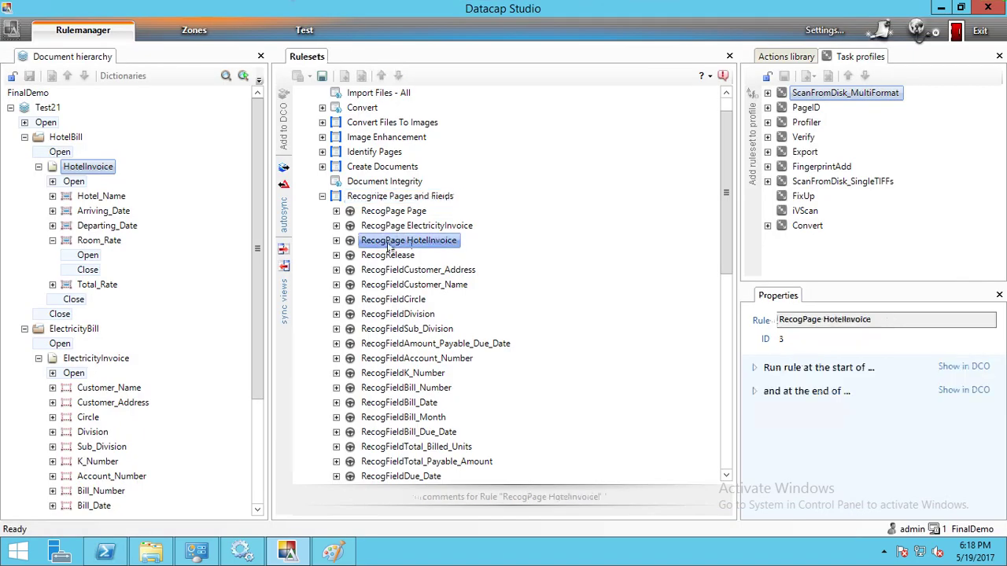
Compare the RecogPage rules, inspect field rules through RecogFieldBill_Date, then collapse the ruleset
left_click(430, 227)
left_click(430, 242)
left_click(432, 226)
left_click(427, 241)
left_click(431, 227)
left_click(410, 284)
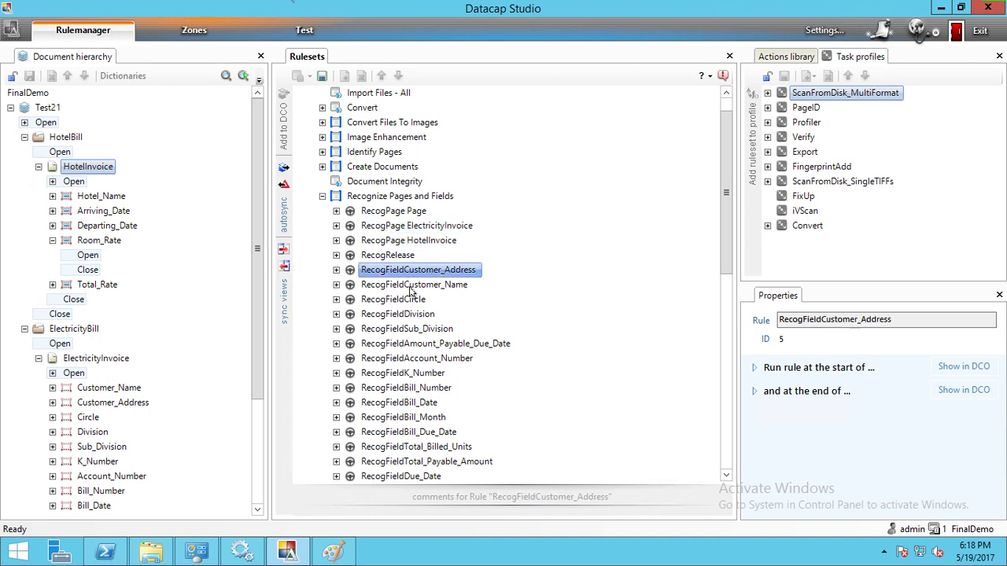
left_click(409, 314)
left_click(409, 344)
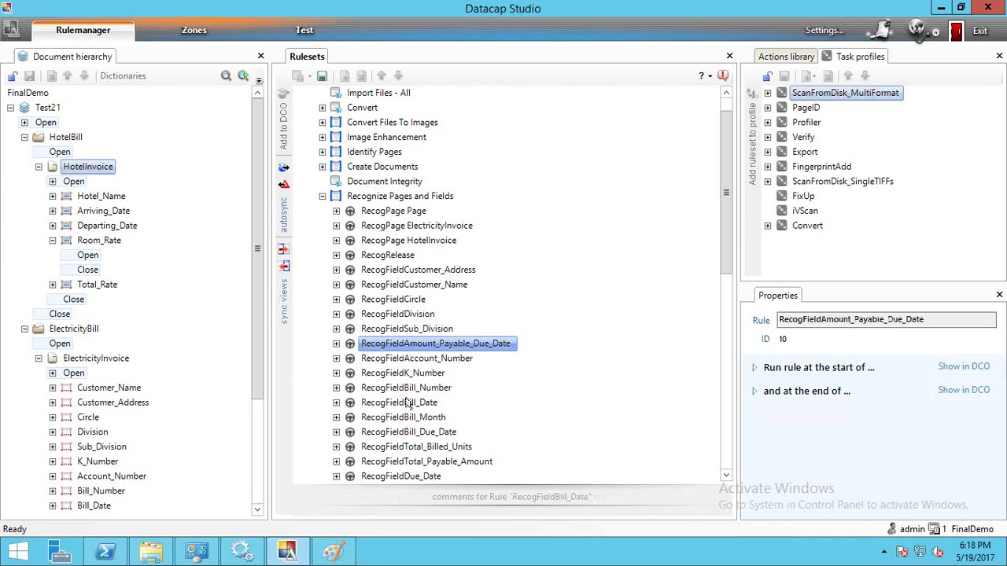
left_click(407, 402)
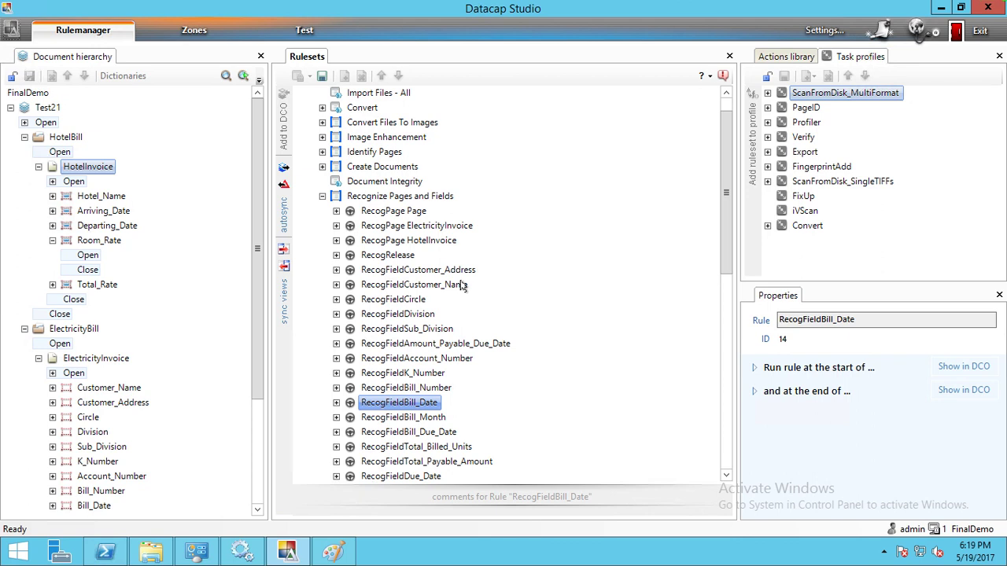
left_click(321, 197)
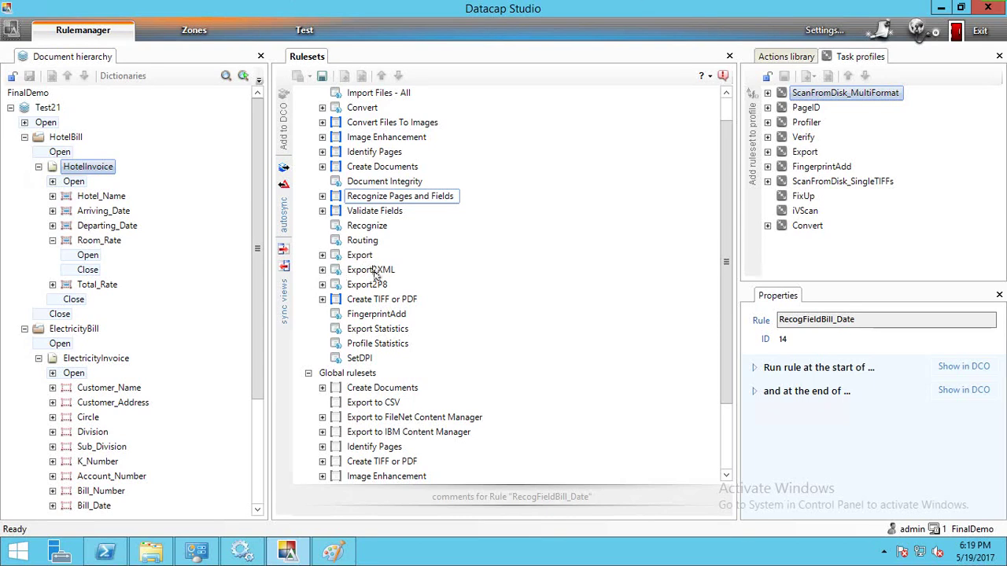
Add a new child ruleset to FinalDemo named Export2PS
left_click(372, 272)
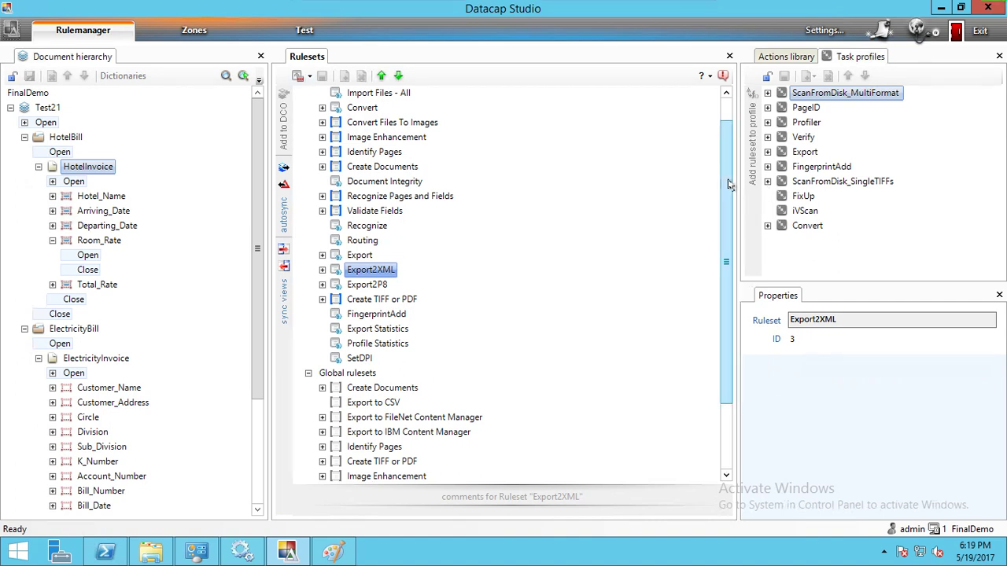
scroll(730, 184, "up", 2)
left_click(336, 93)
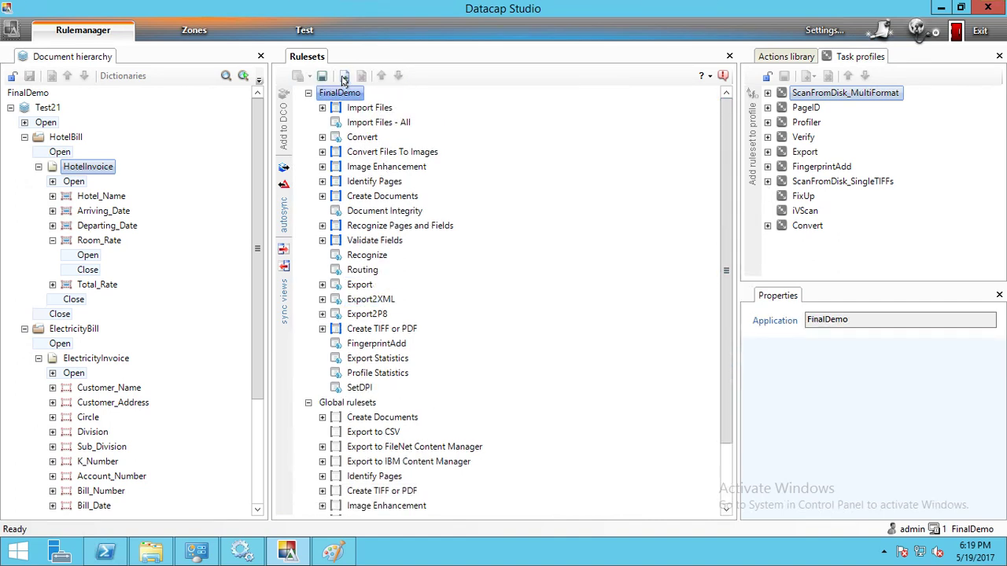
left_click(344, 76)
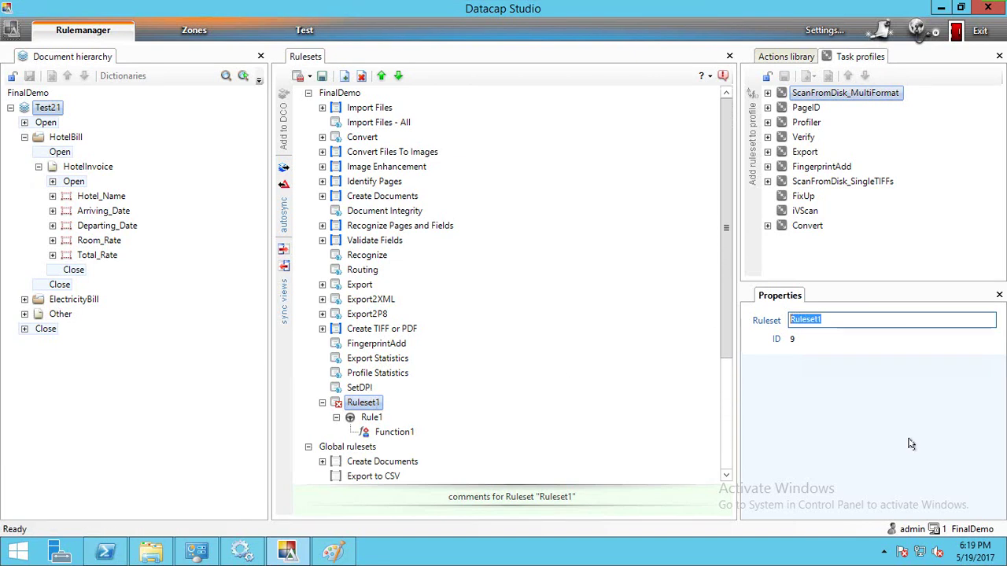
type("Export2PS")
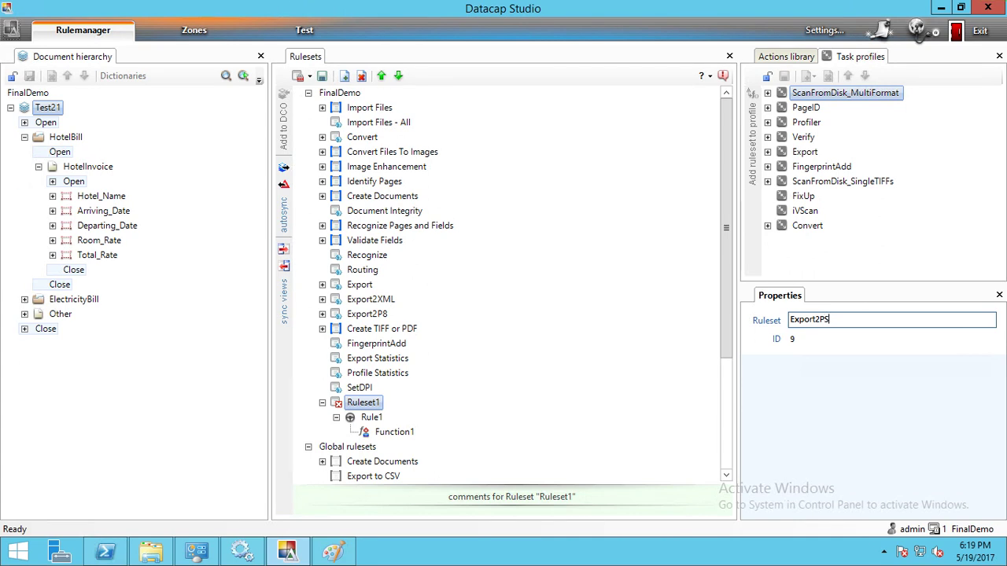
key("Return")
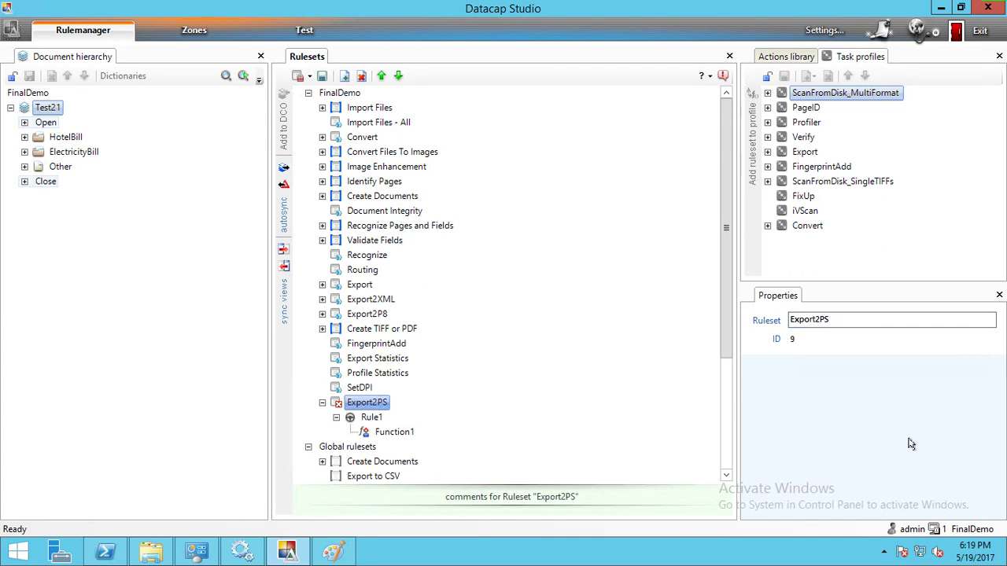
Rename the new ruleset's Rule1 to r:Export2PS
left_click(372, 418)
left_click(383, 402)
left_click_drag(861, 321, 819, 320)
left_click_drag(721, 319, 707, 318)
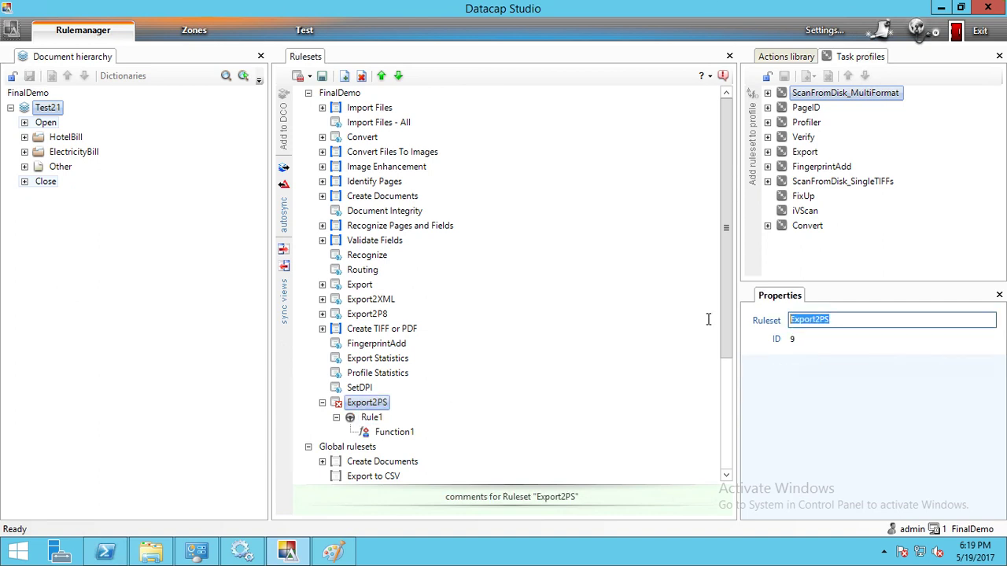
left_click(370, 417)
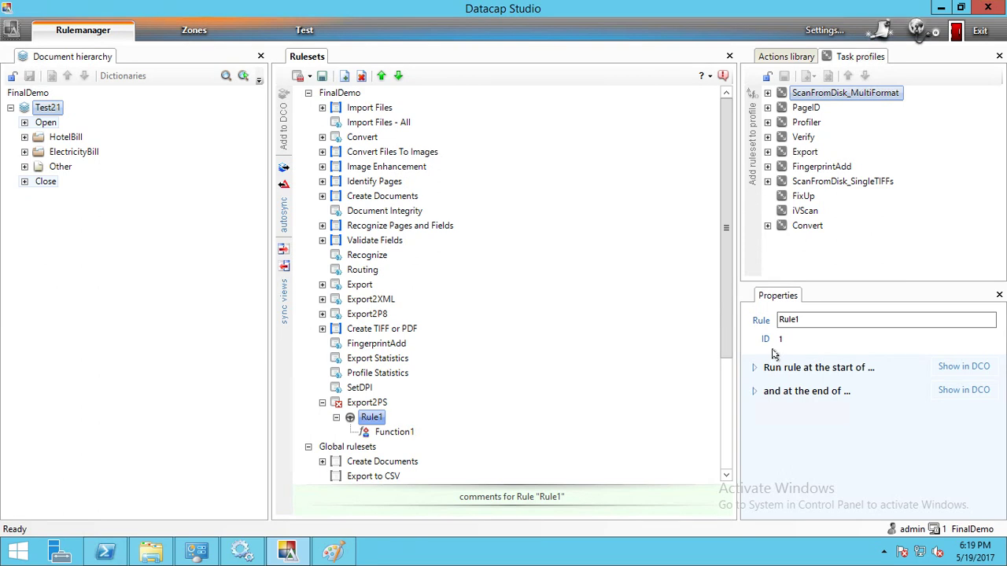
key("Tab")
type("r")
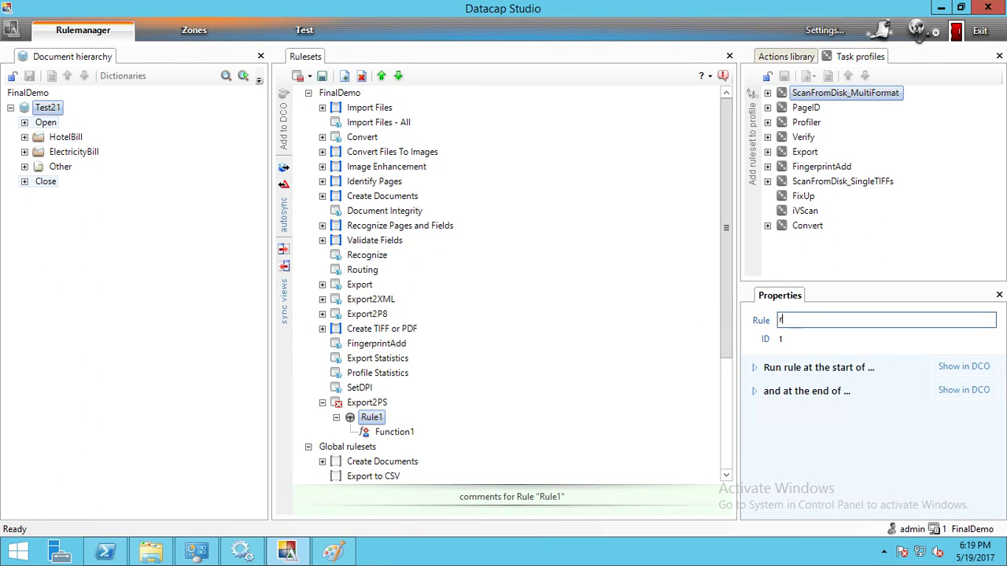
type(":Export2PS")
left_click(394, 432)
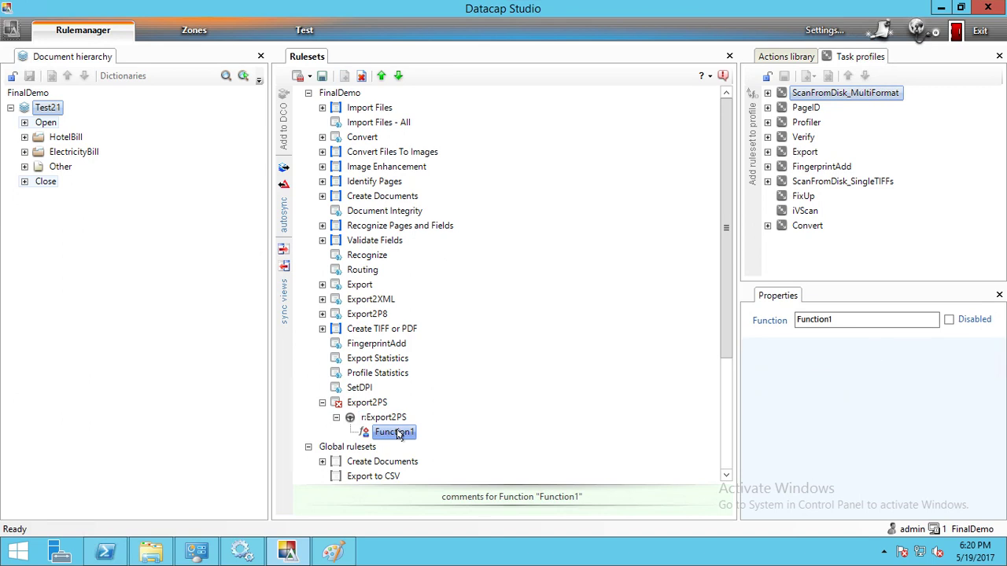
double_click(876, 319)
Rename Function1 to F:Export2PS
type("F")
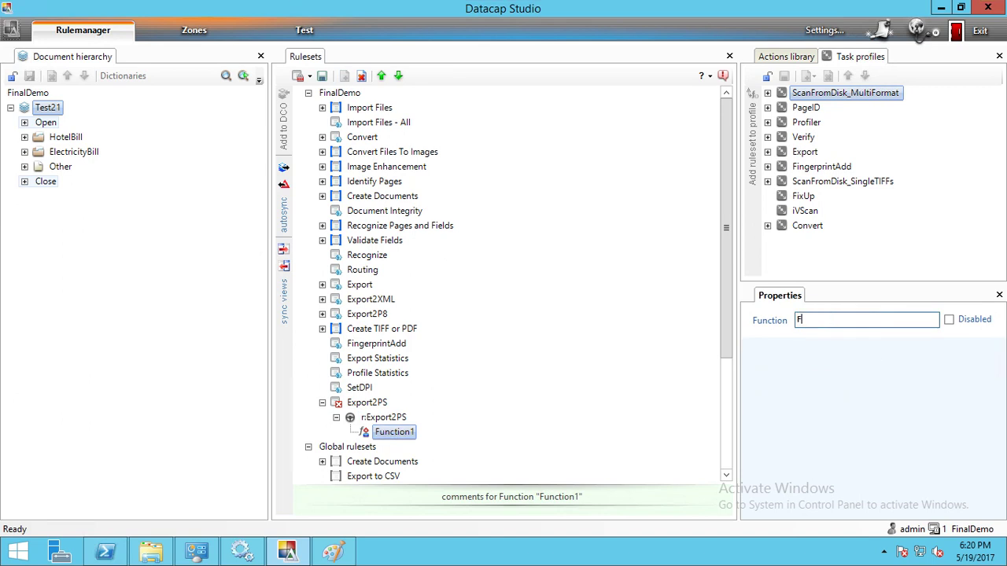
type(":Export2PS")
left_click(451, 349)
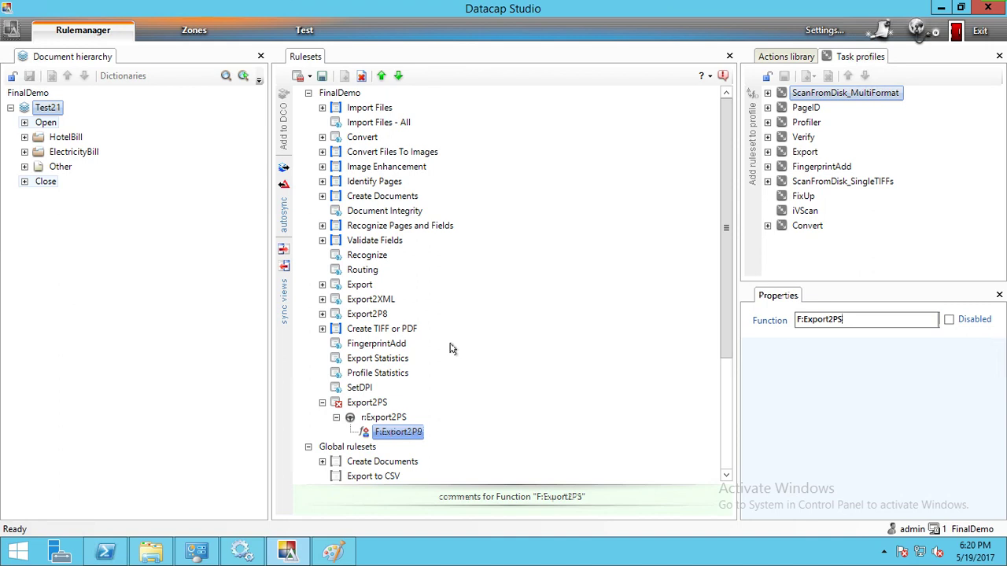
left_click(368, 403)
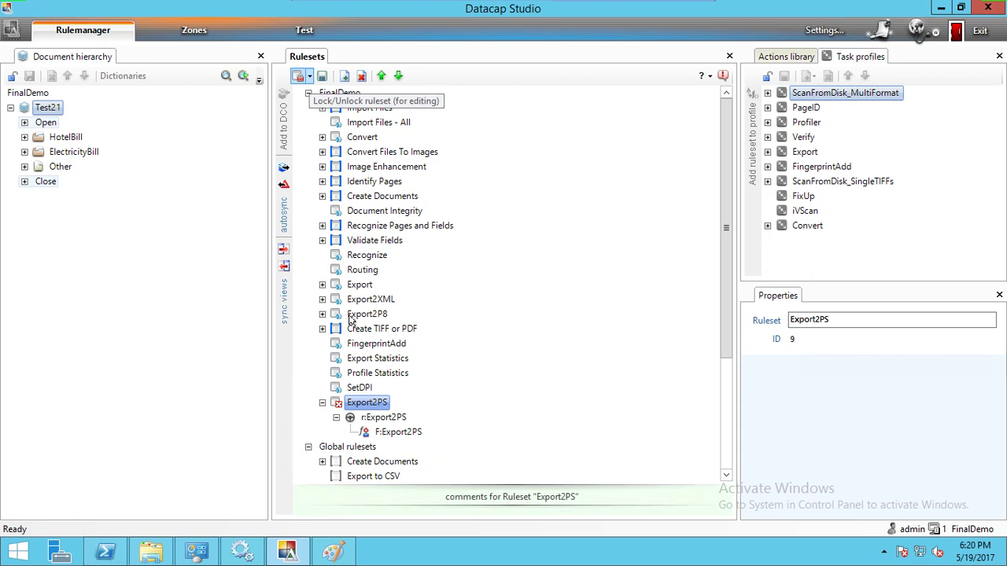
left_click(403, 432)
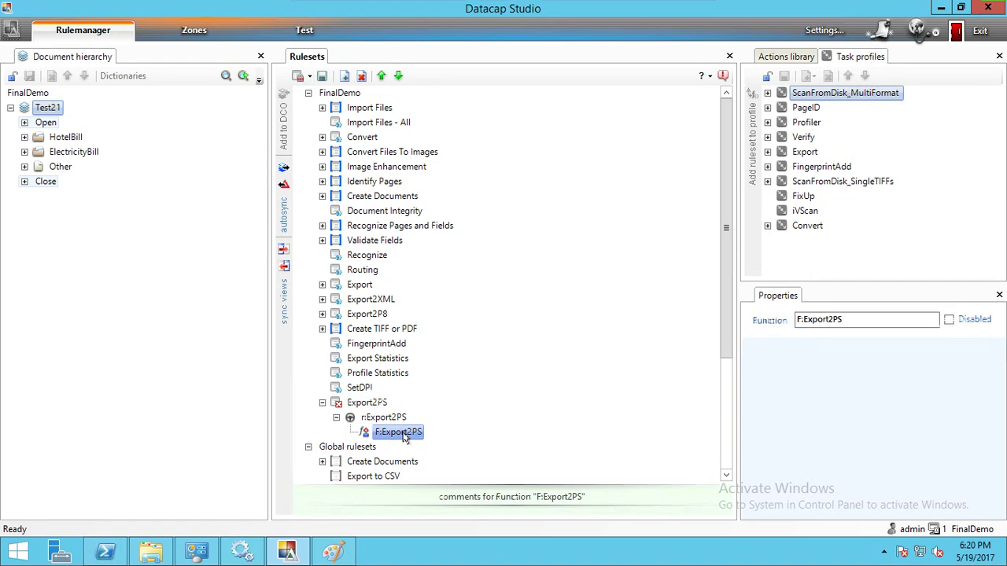
Show the Actions library and publish the Export2PS ruleset
left_click(786, 57)
left_click_drag(999, 118, 994, 162)
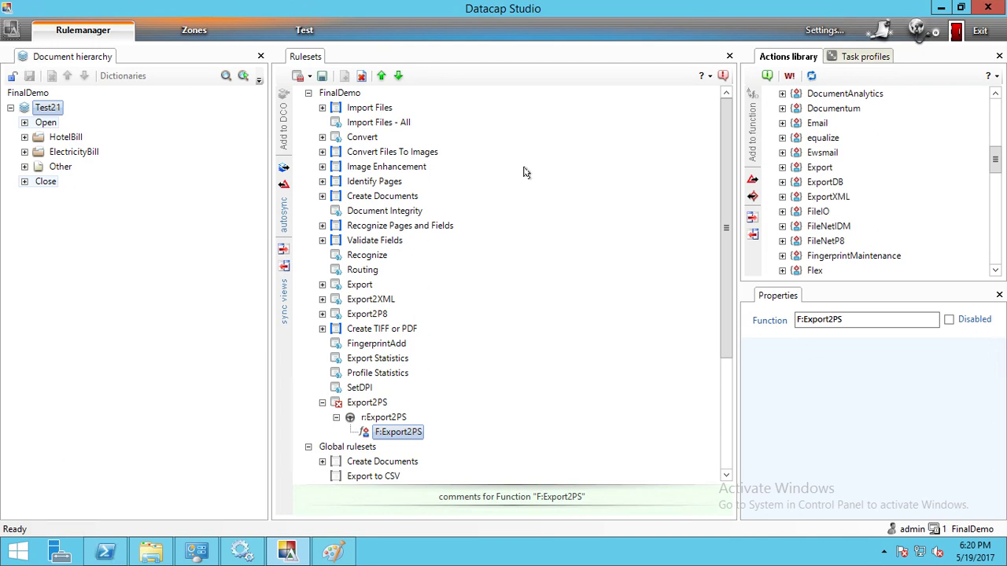
left_click(321, 79)
left_click(334, 116)
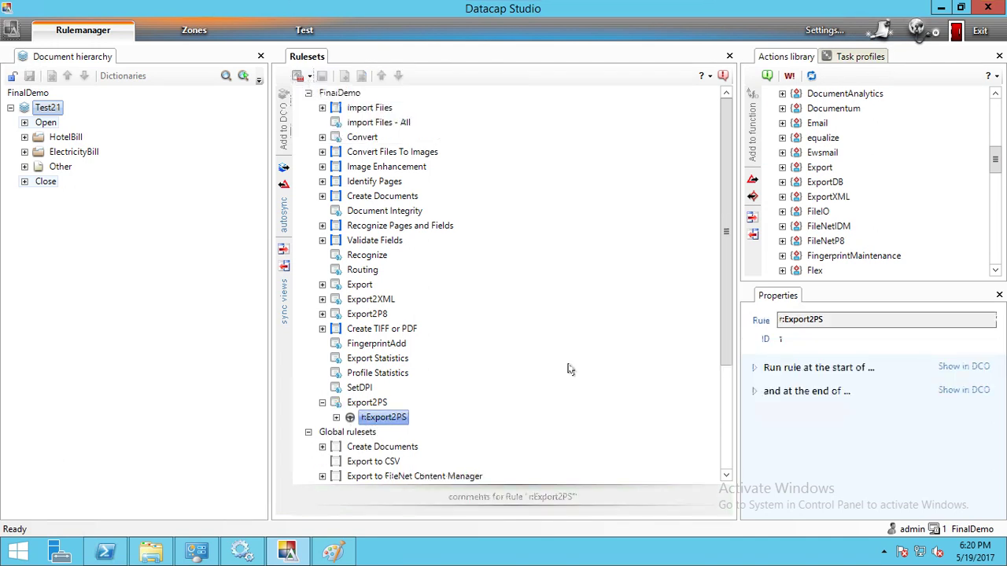
Browse the Export2PS ruleset, rule and function, then select the Export2XML ruleset
left_click(368, 403)
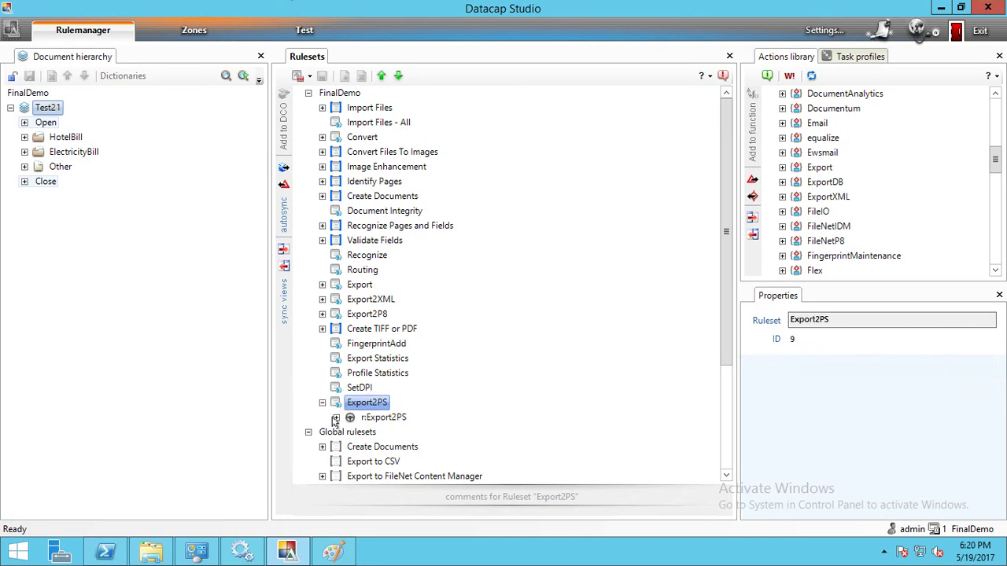
left_click(335, 417)
left_click(402, 435)
left_click(383, 417)
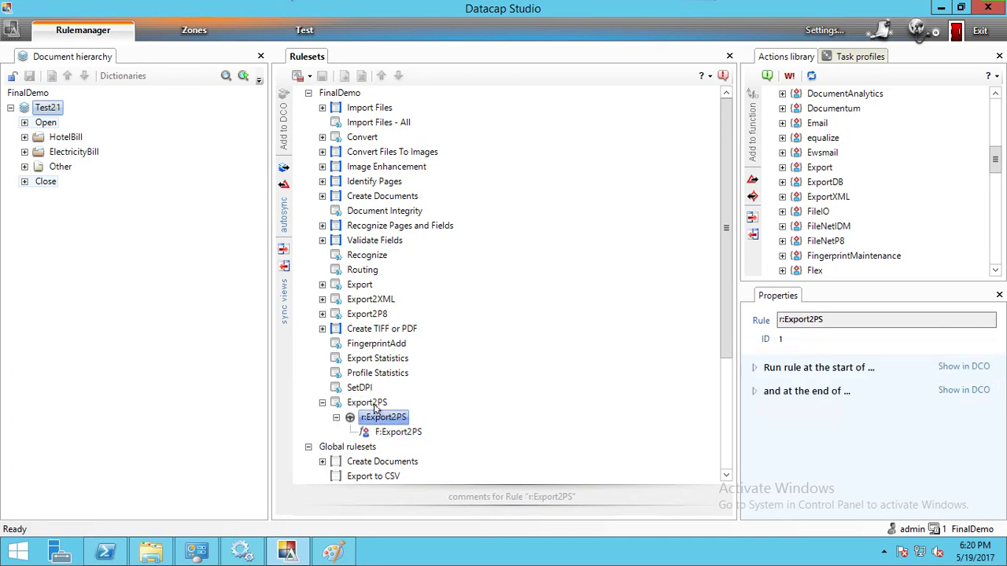
left_click(374, 405)
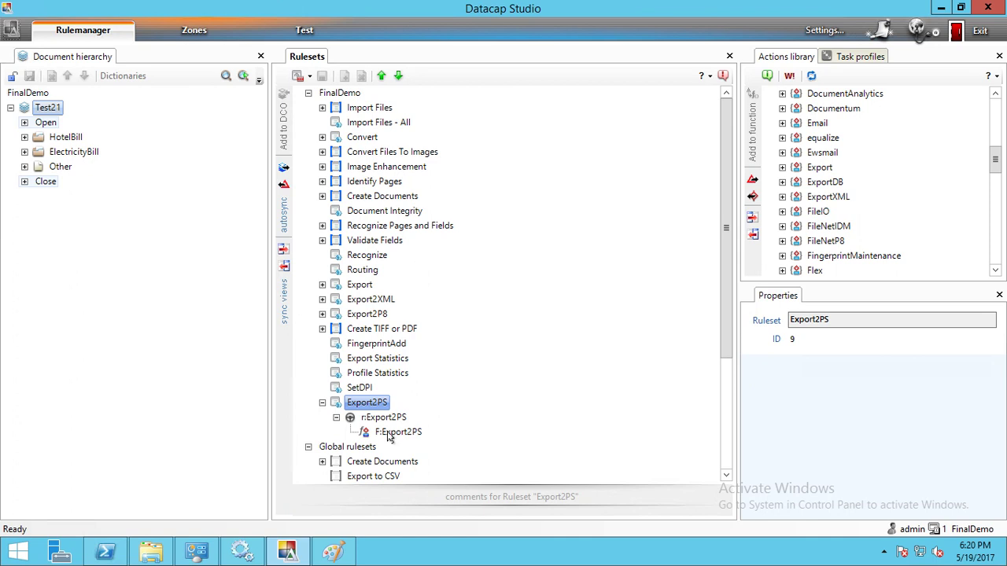
left_click(378, 306)
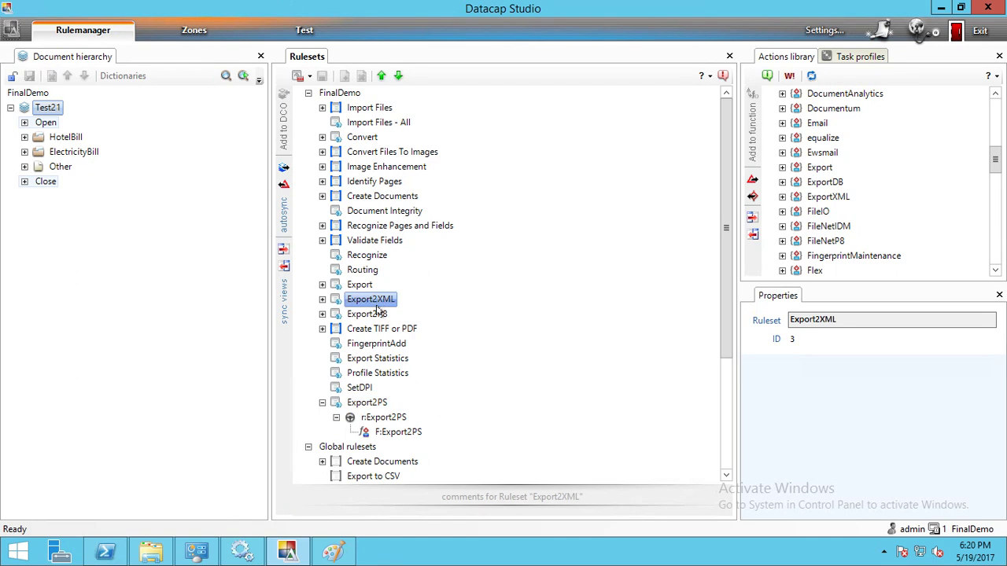
Expand Export2XML, inspect its four rules, and expand Open XML's function to list its actions
left_click(379, 317)
left_click(380, 303)
left_click(322, 300)
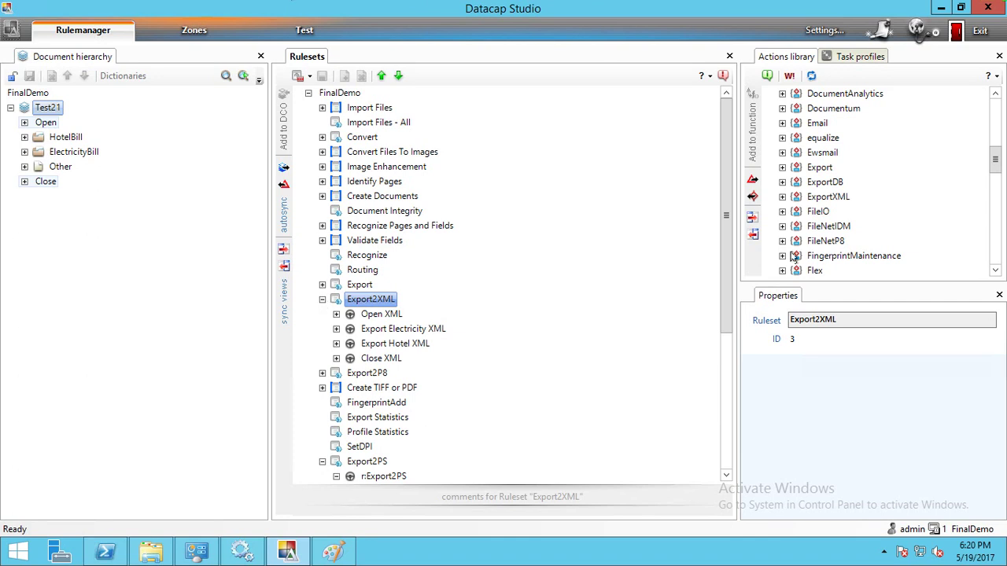
scroll(728, 290, "down", 3)
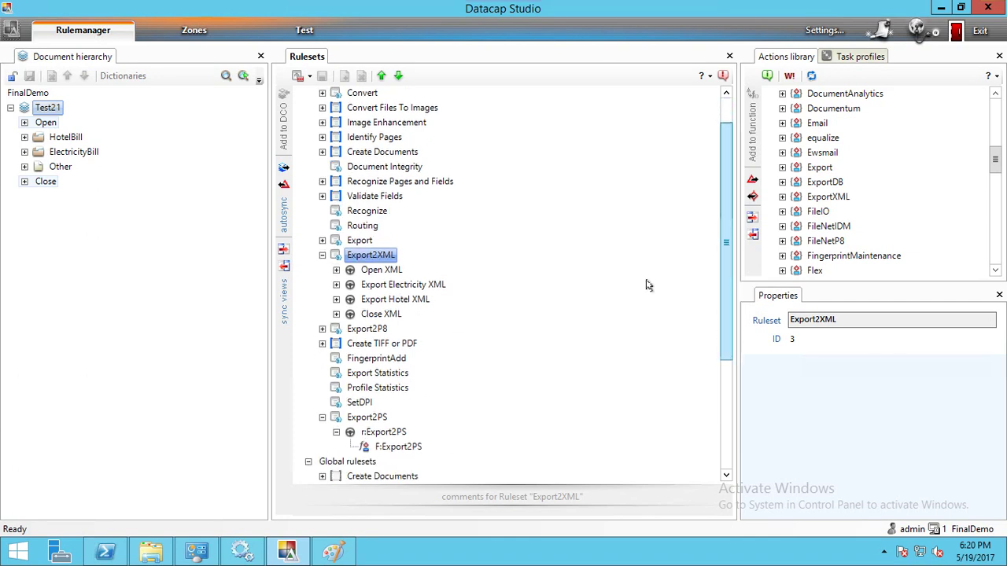
left_click(381, 271)
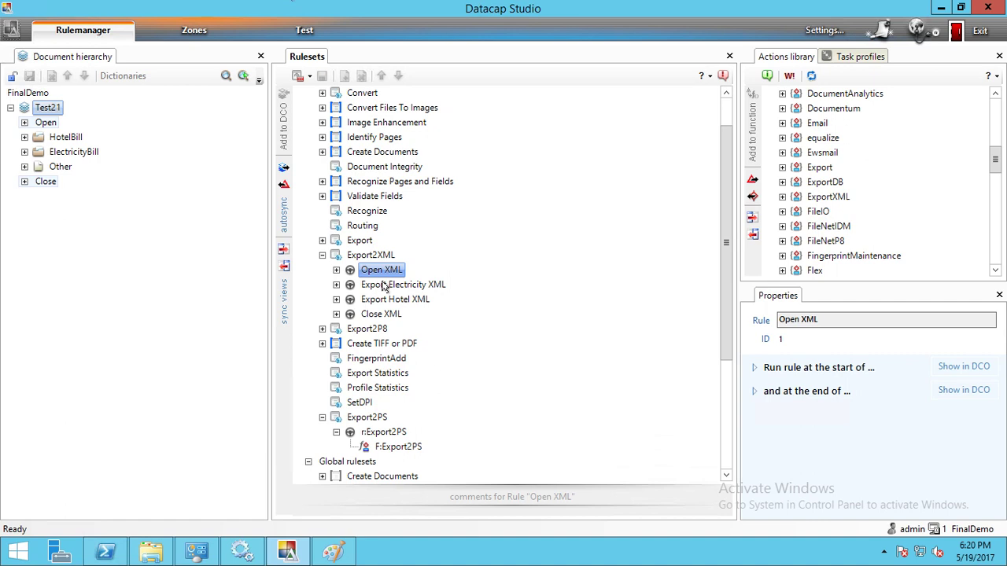
left_click(397, 287)
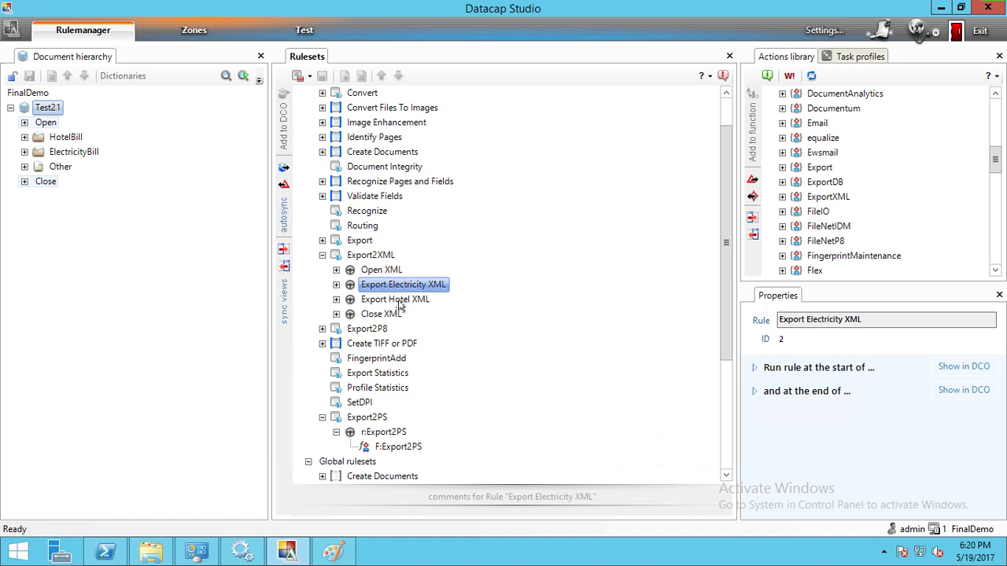
left_click(399, 302)
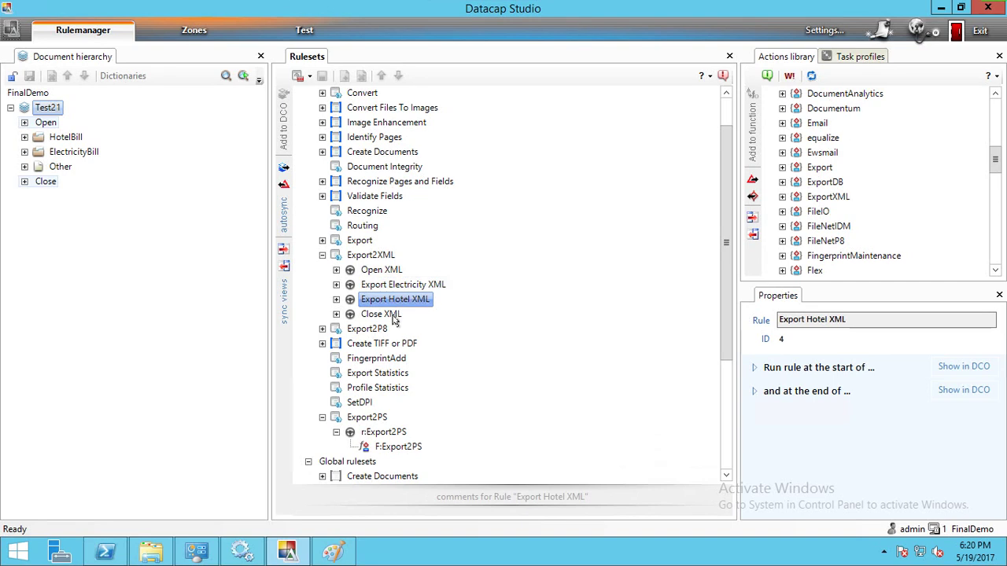
left_click(393, 316)
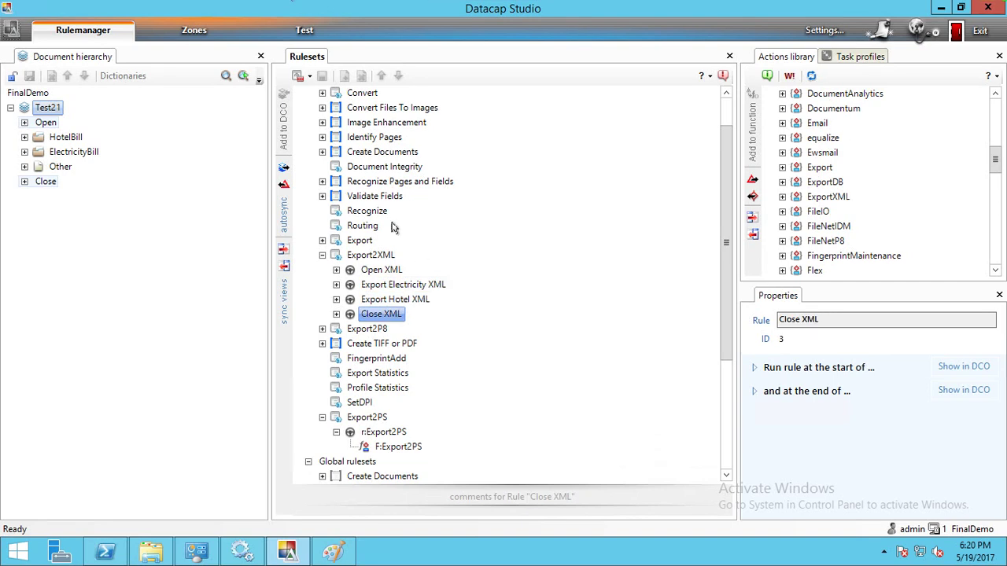
left_click(335, 270)
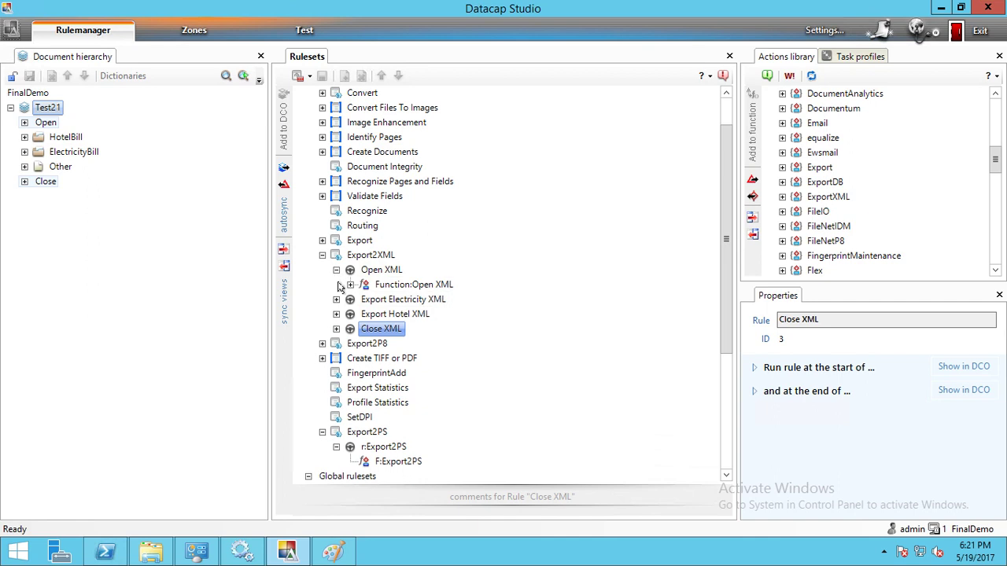
left_click(349, 284)
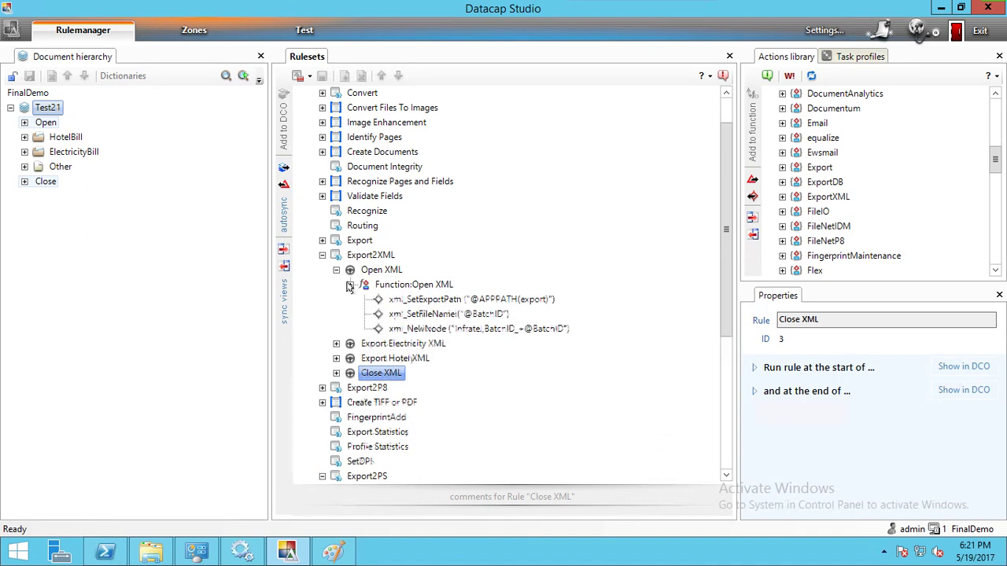
Inspect the parameters of xml_SetExportPath, xml_SetFileName and xml_NewNode
left_click(457, 300)
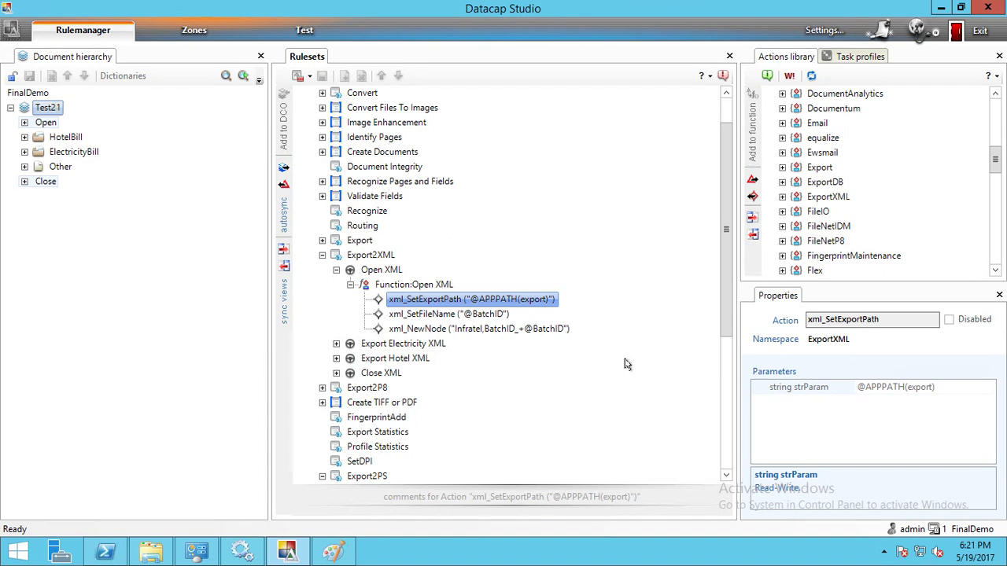
left_click(471, 315)
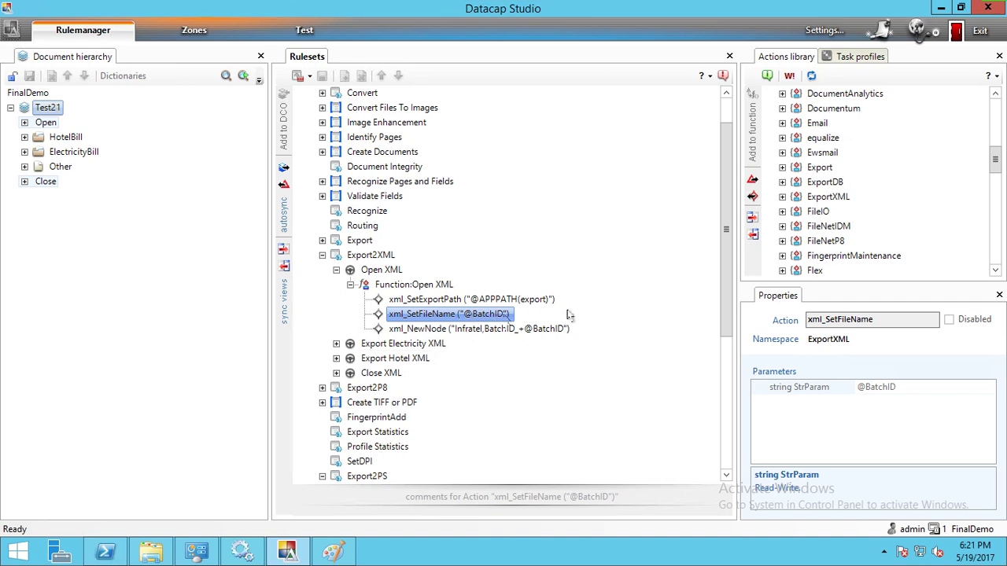
left_click(417, 332)
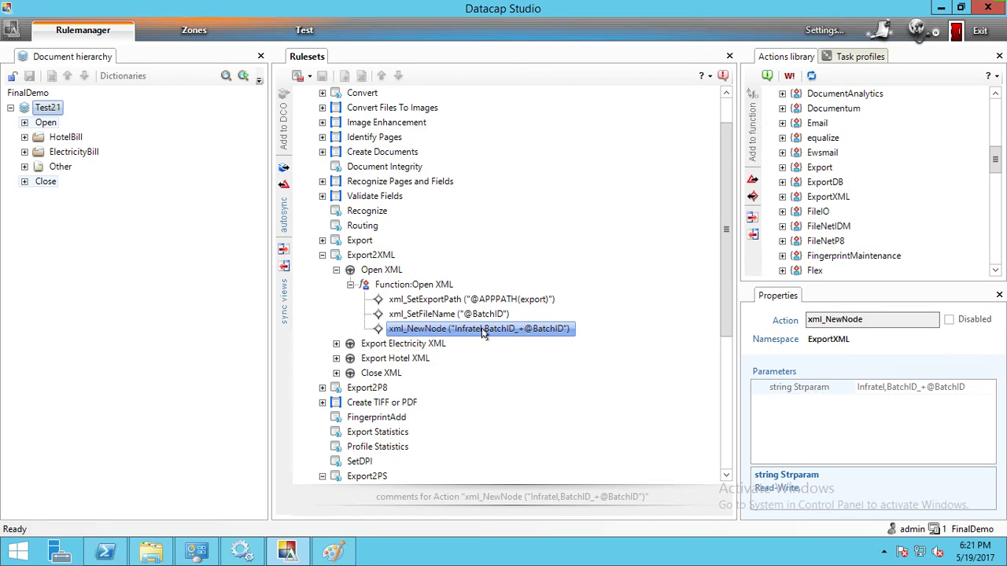
Locate xml_NewNode, xml_SetFileName and xml_SetExportPath in the actions library
left_click(752, 219)
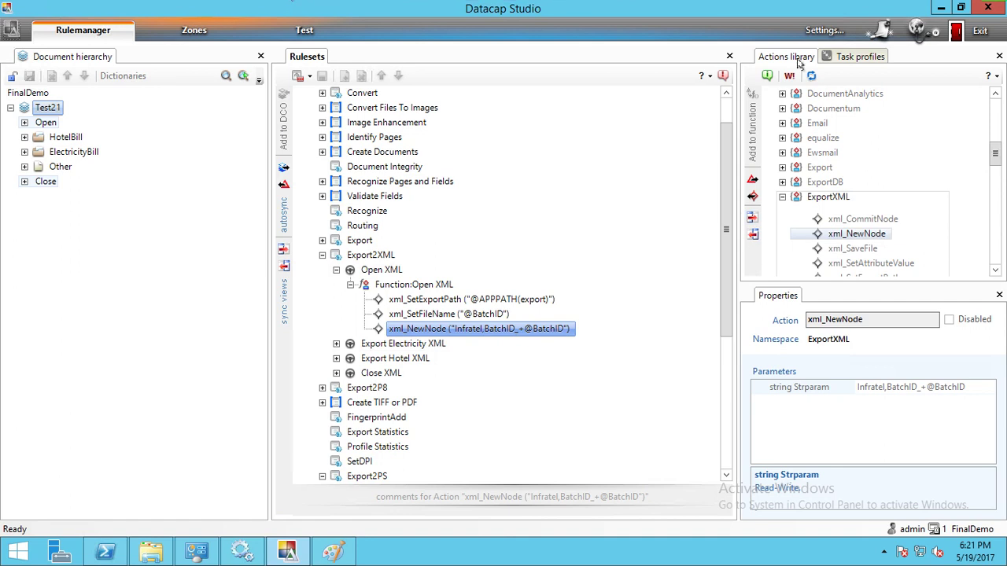
left_click(995, 271)
left_click(995, 271)
left_click(995, 271)
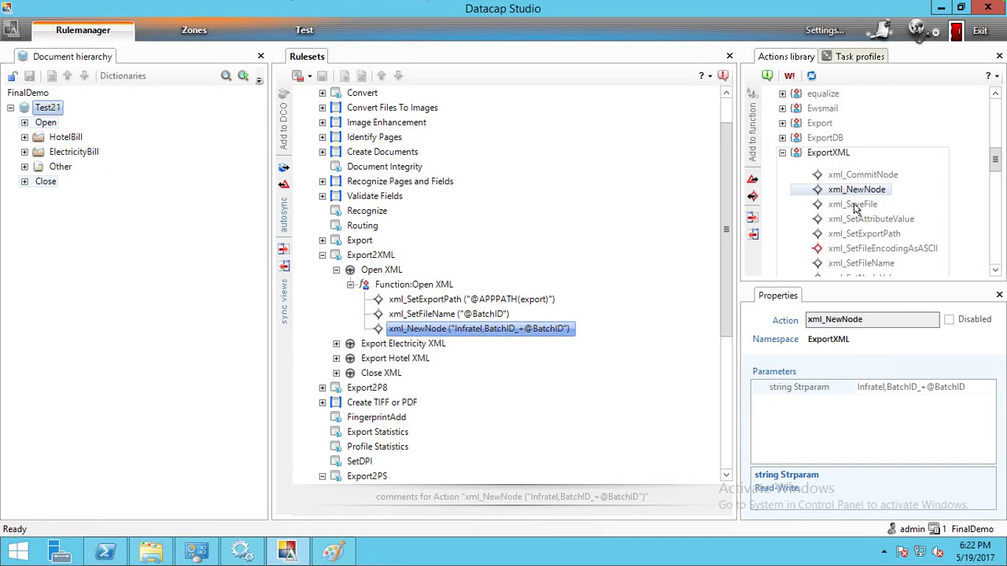
left_click(440, 315)
left_click(752, 236)
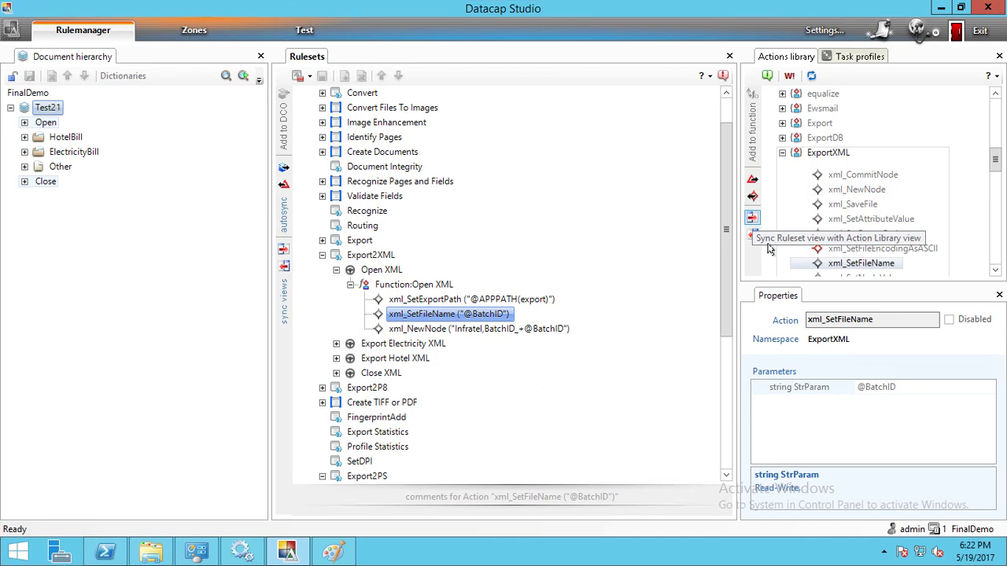
left_click(477, 300)
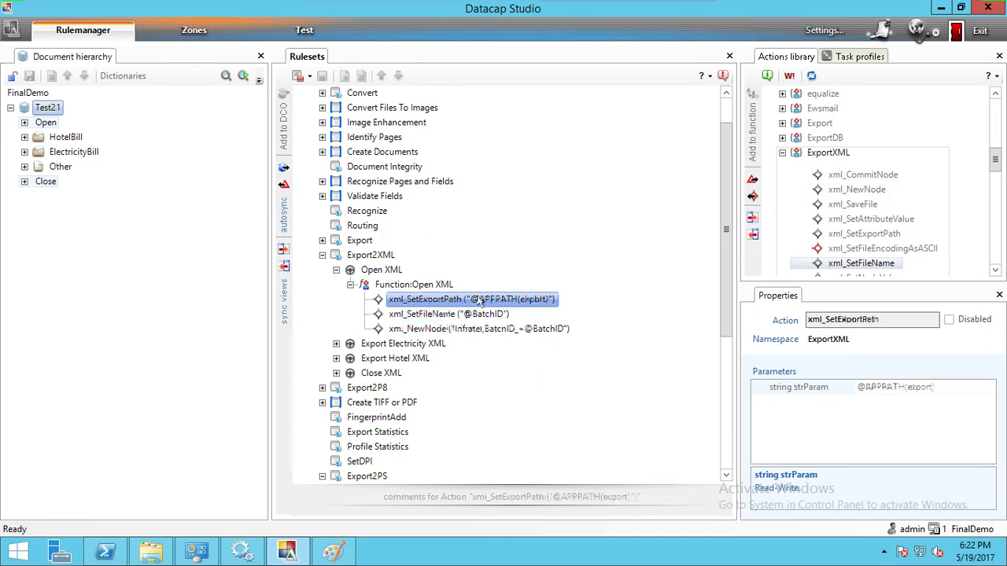
left_click(752, 218)
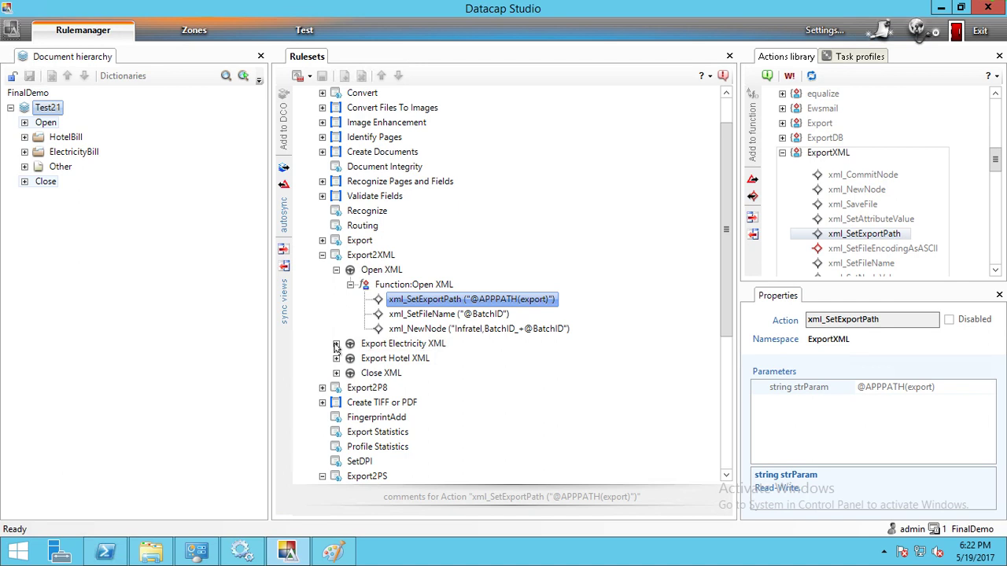
Expand Export Electricity XML's Export XML function and inspect its ElectricityBill,Infratel and Customer_Name actions
left_click(335, 344)
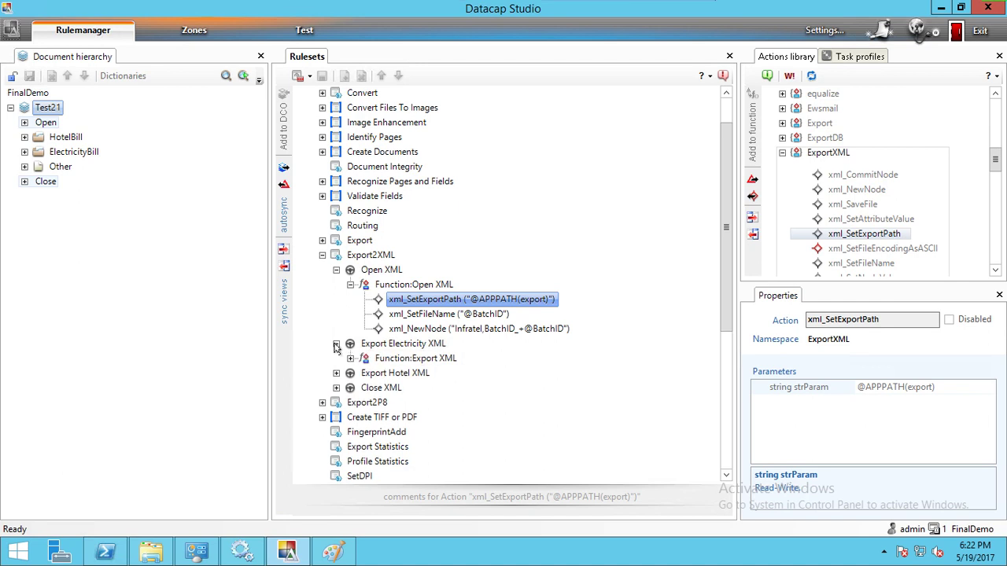
left_click(349, 358)
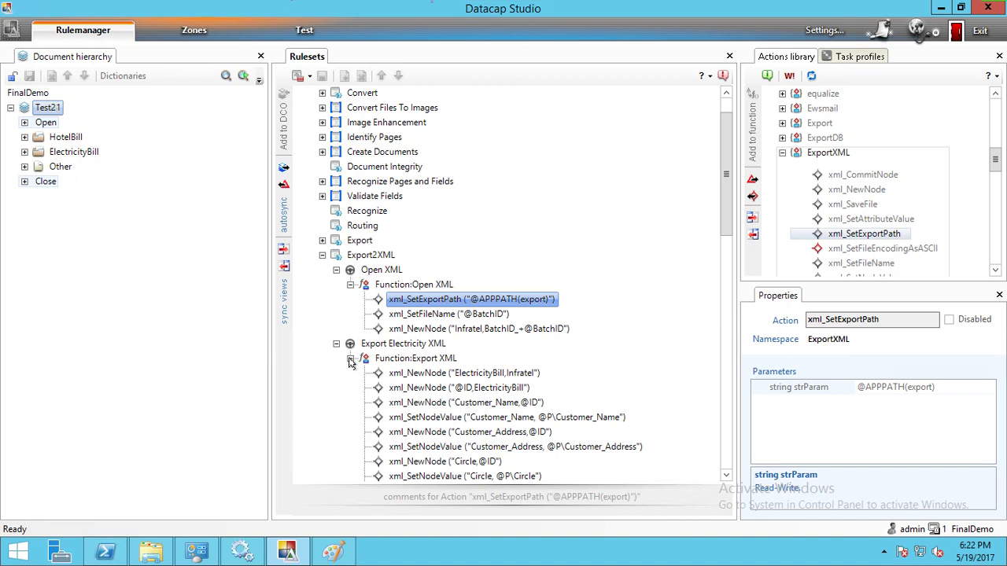
left_click_drag(725, 206, 725, 252)
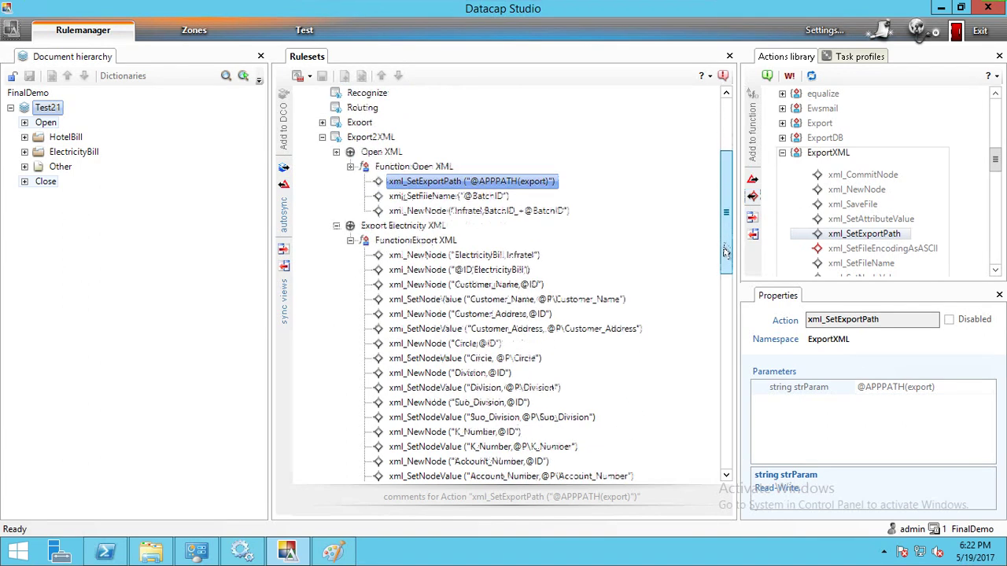
left_click(423, 244)
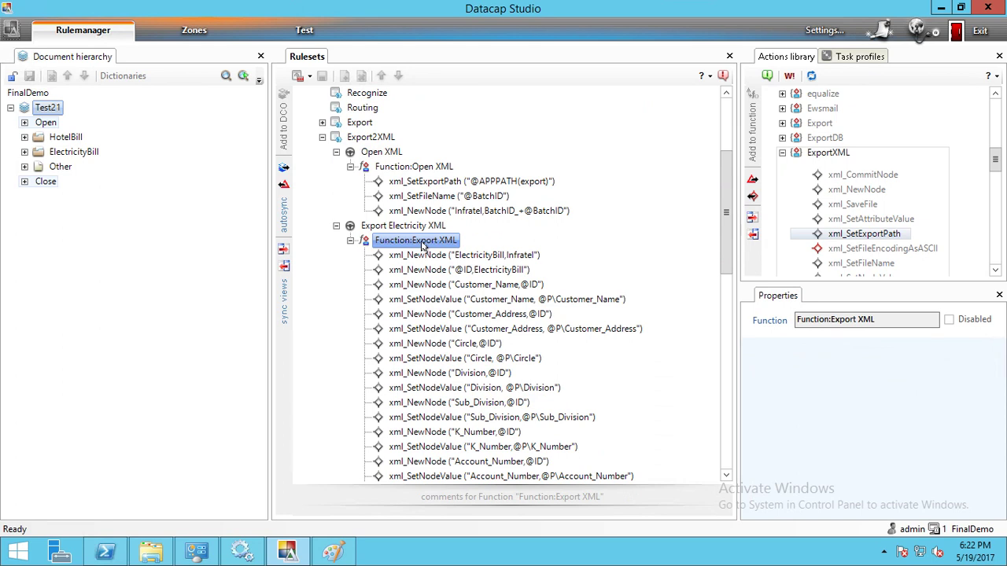
left_click(462, 259)
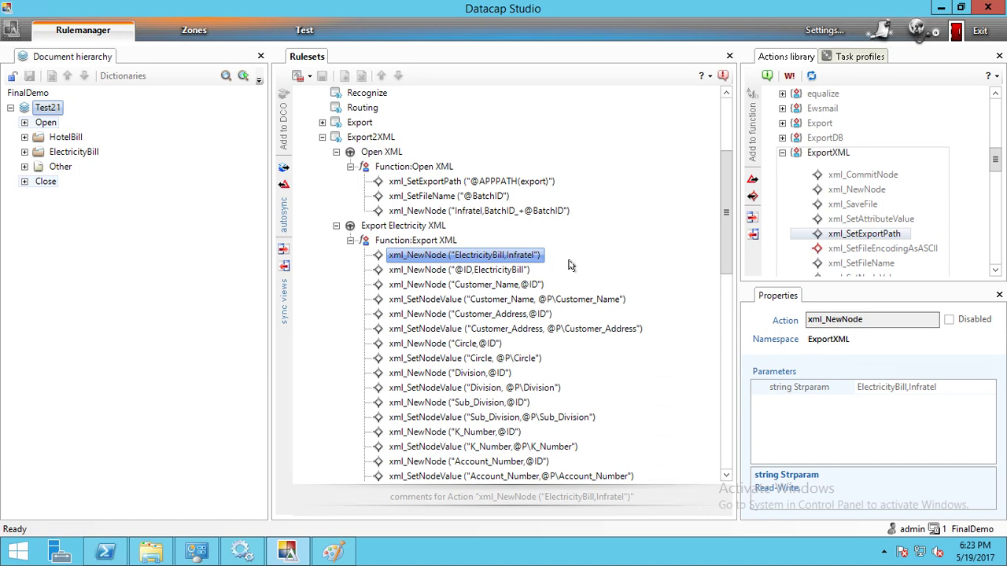
left_click(430, 288)
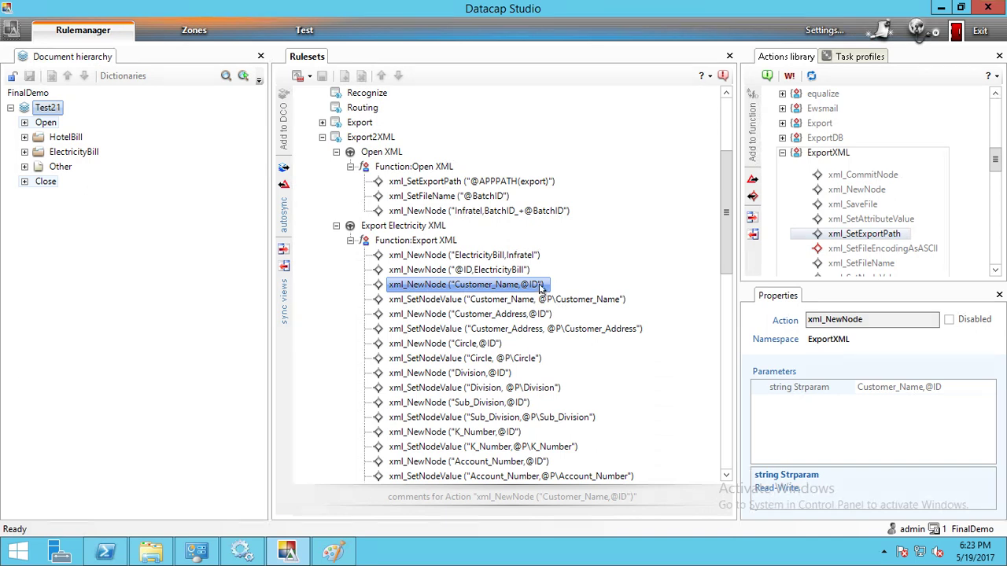
left_click(429, 303)
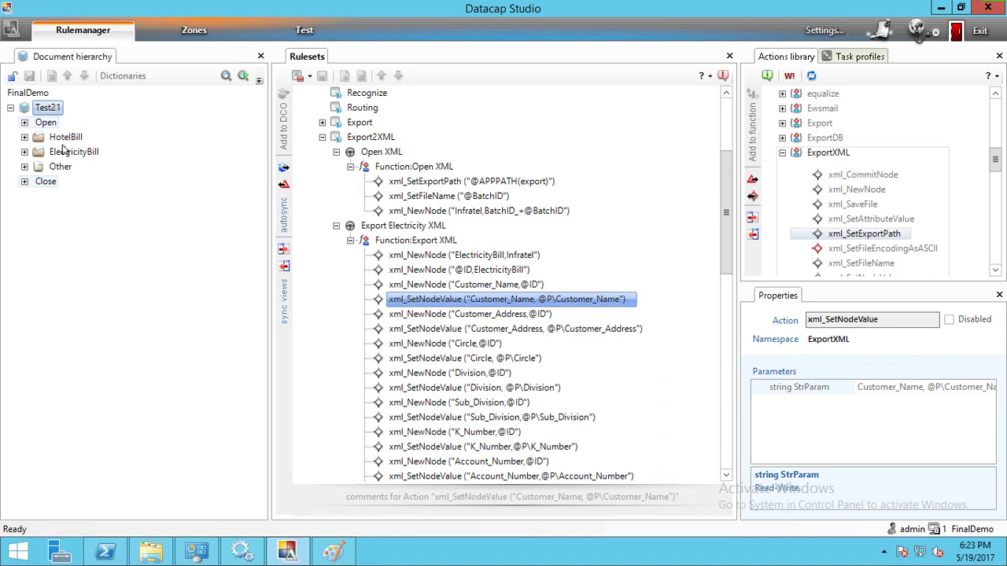
Expand ElectricityBill > ElectricityInvoice and compare the Customer_Name field with its two export actions
left_click(24, 152)
left_click(39, 181)
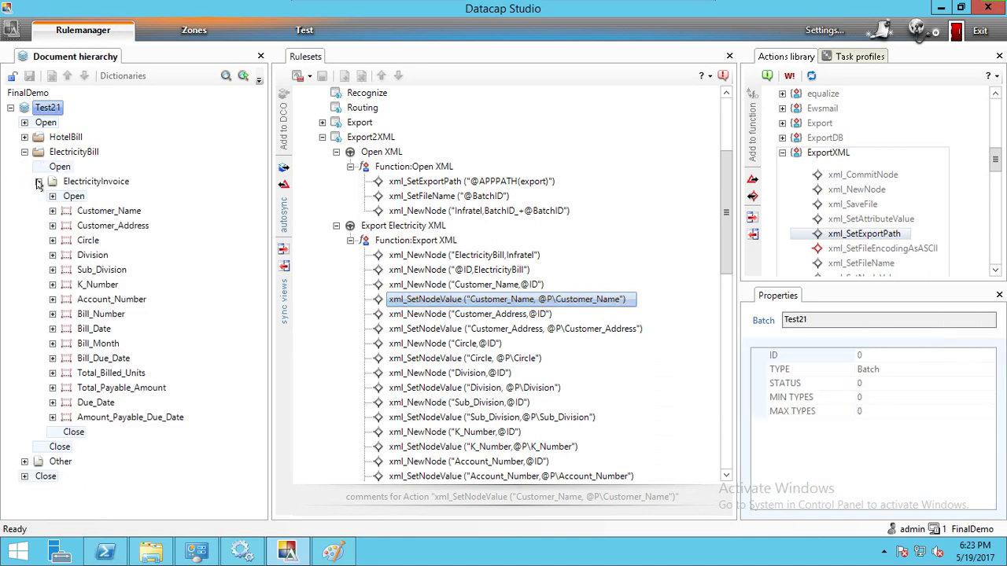
left_click(102, 210)
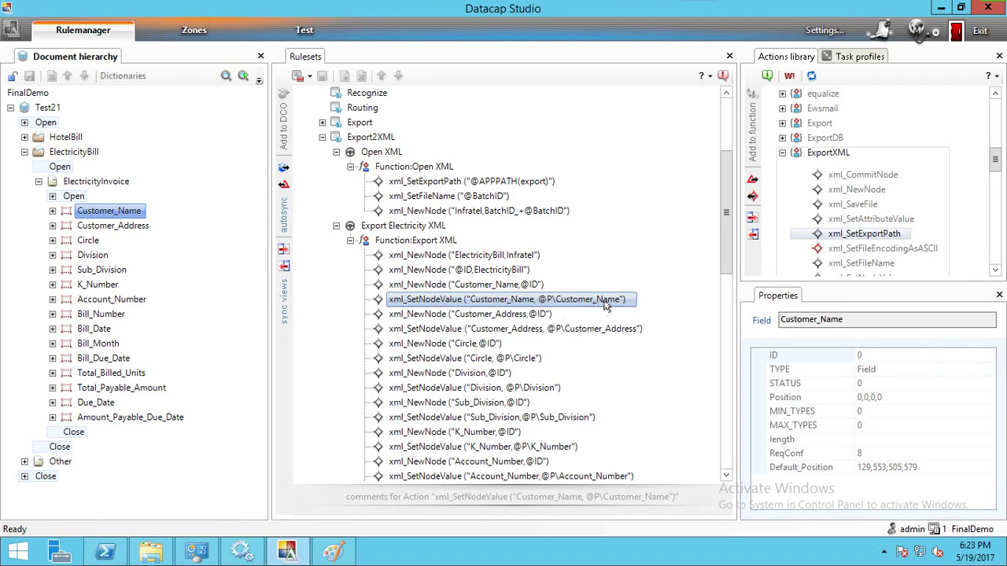
left_click(471, 285)
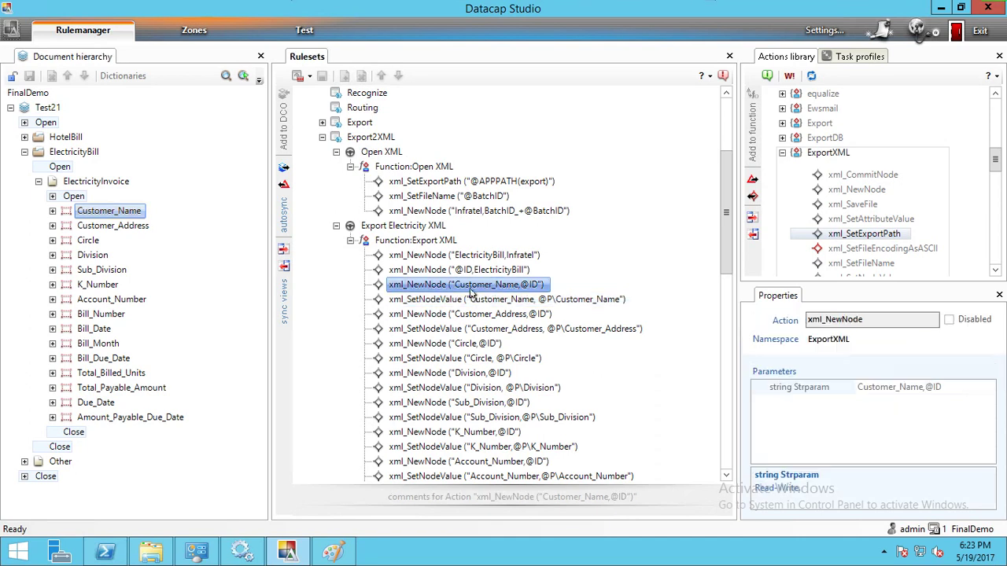
left_click(431, 302)
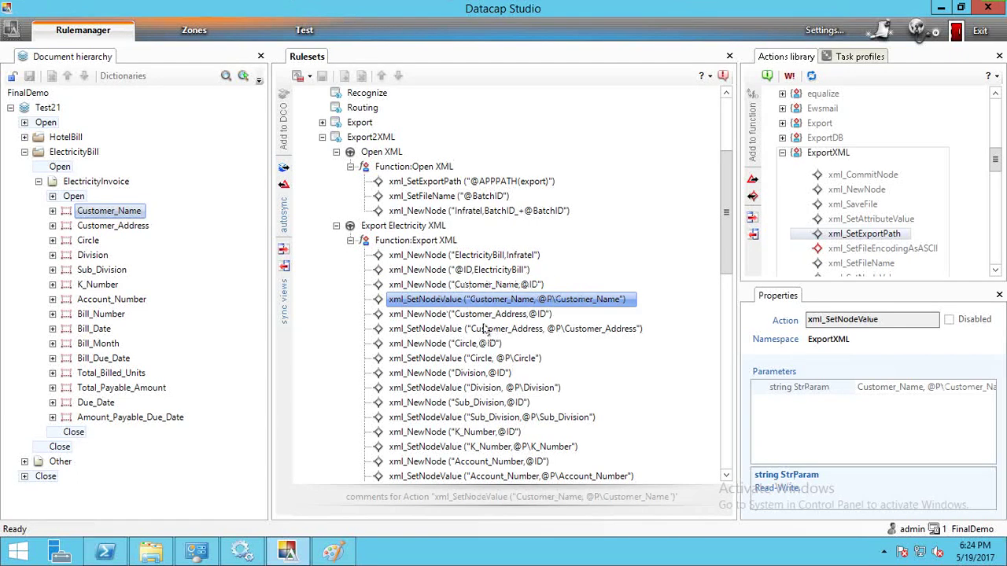
Compare the Customer_Address actions with its field, then switch from Export Electricity XML to Export Hotel XML
left_click(482, 316)
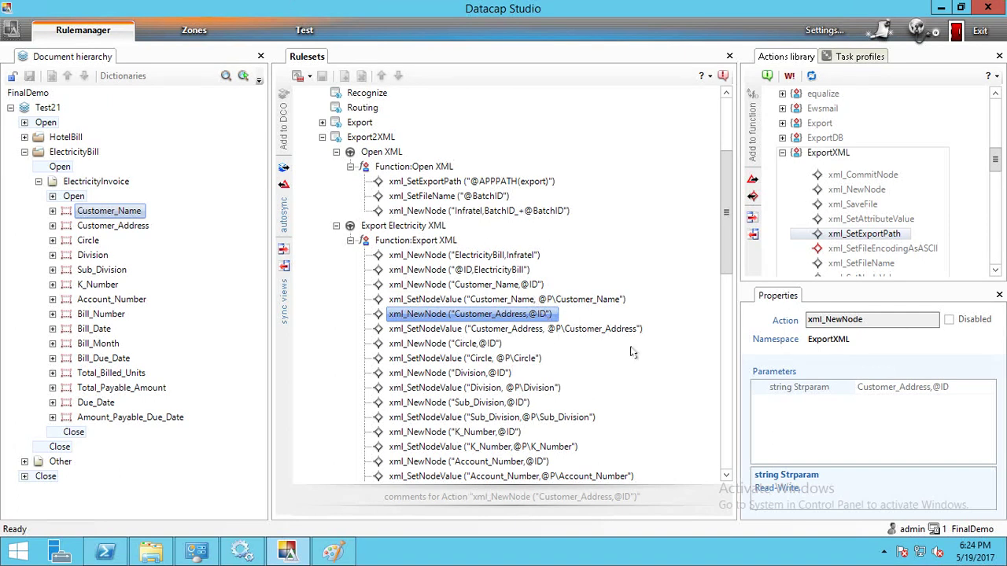
left_click(447, 332)
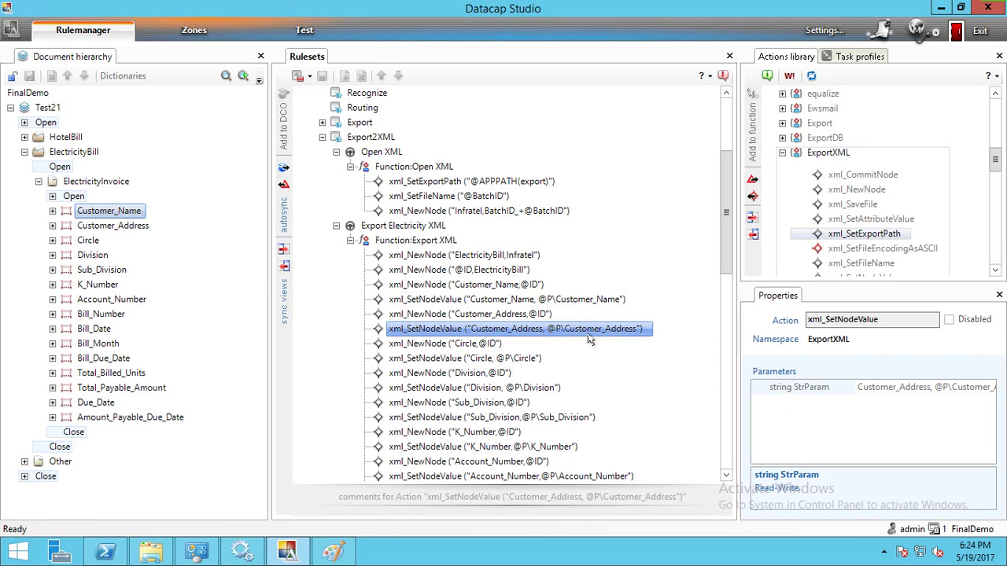
left_click(123, 230)
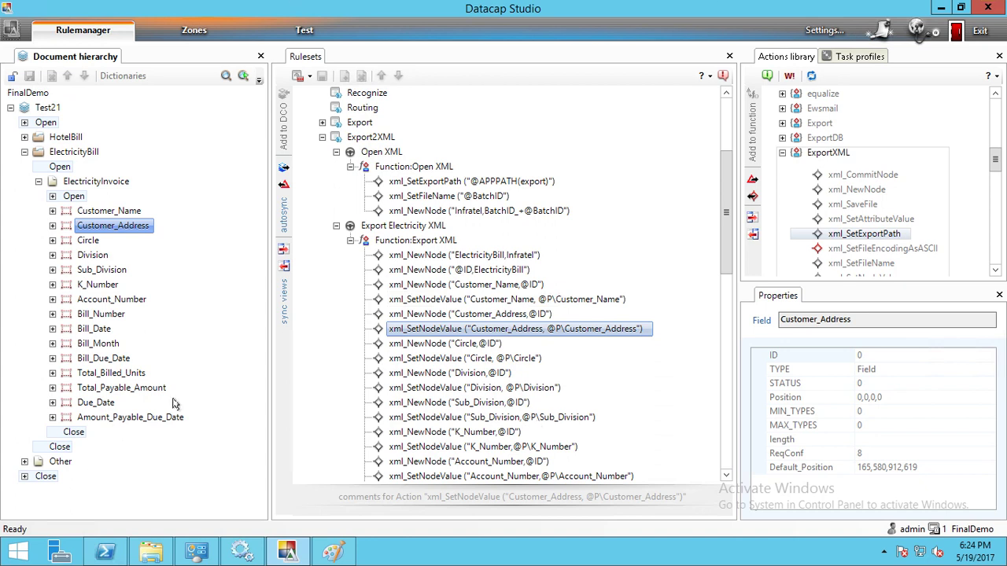
left_click(336, 225)
left_click(336, 240)
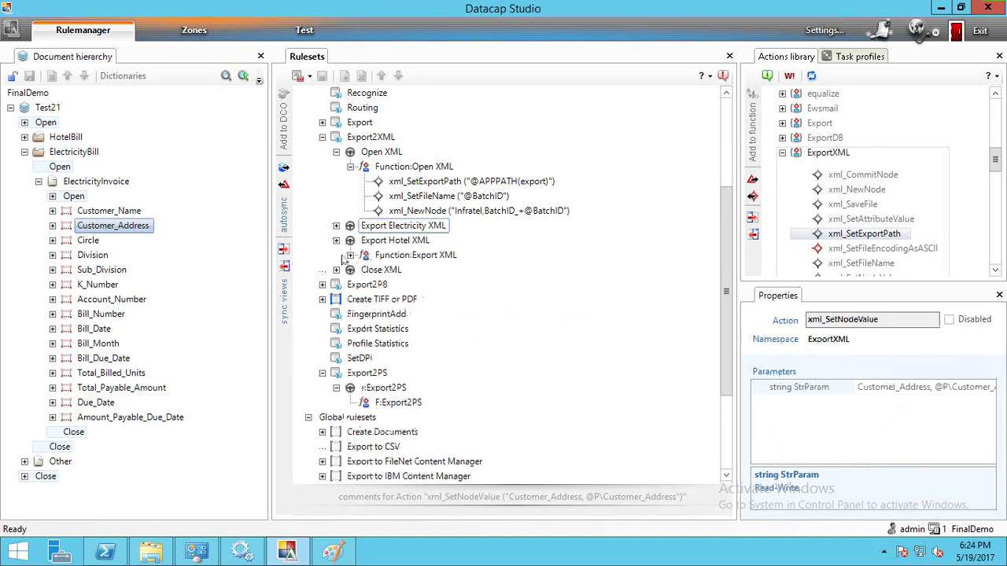
Expand HotelBill > HotelInvoice, compare Hotel_Name's Export XML actions with its field, then collapse Export Hotel XML
left_click(350, 255)
left_click(393, 255)
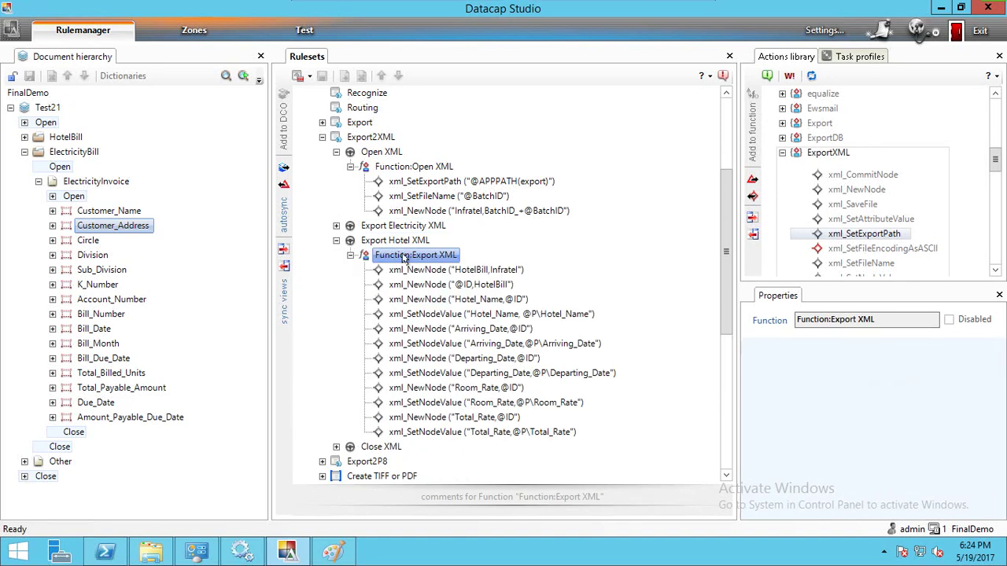
left_click(25, 137)
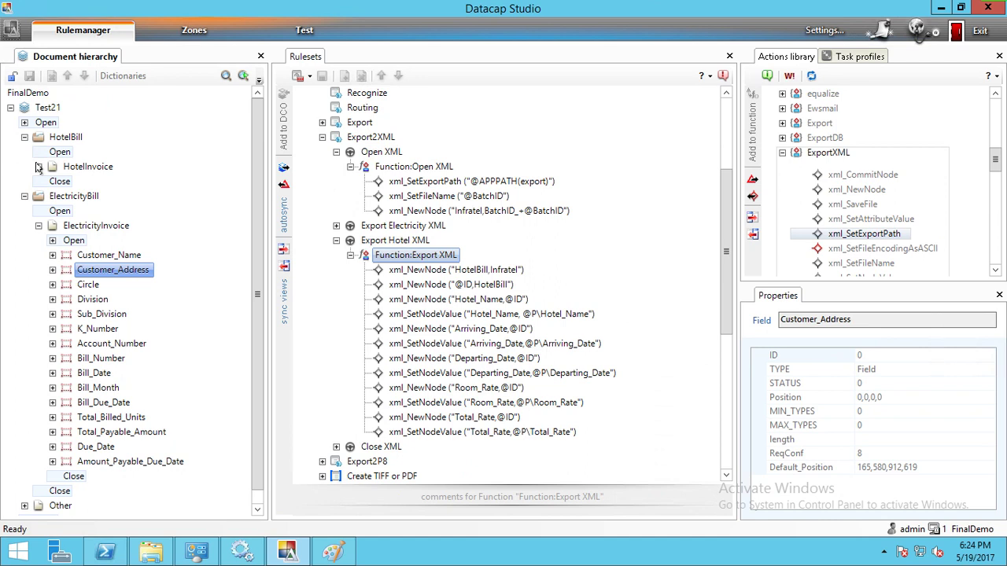
left_click(38, 167)
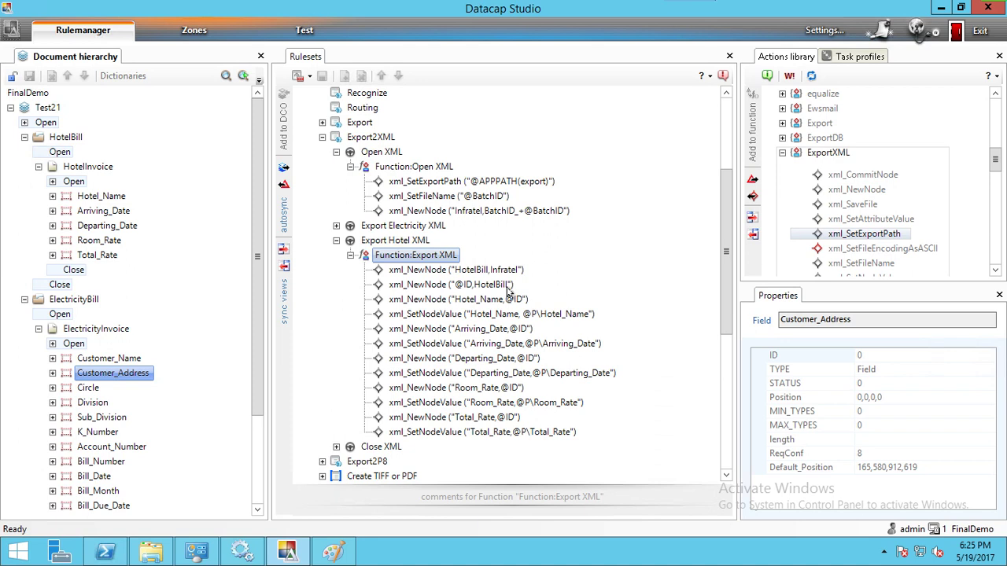
left_click(461, 299)
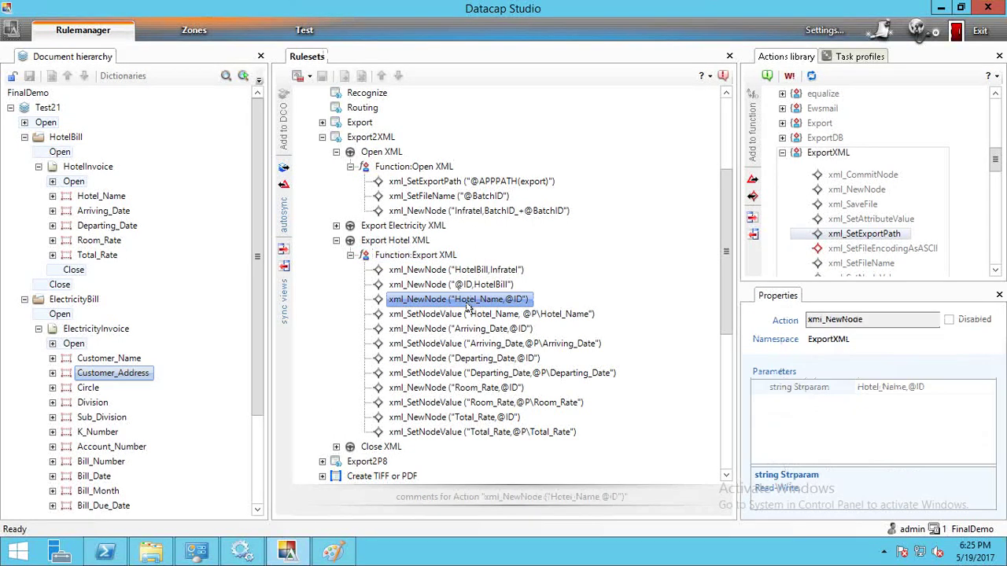
left_click(443, 315)
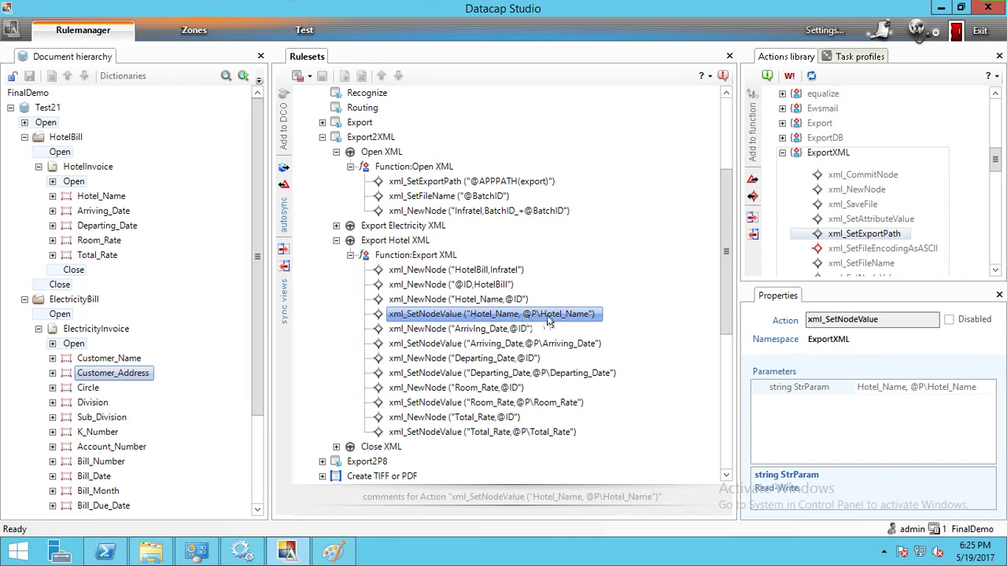
left_click(113, 199)
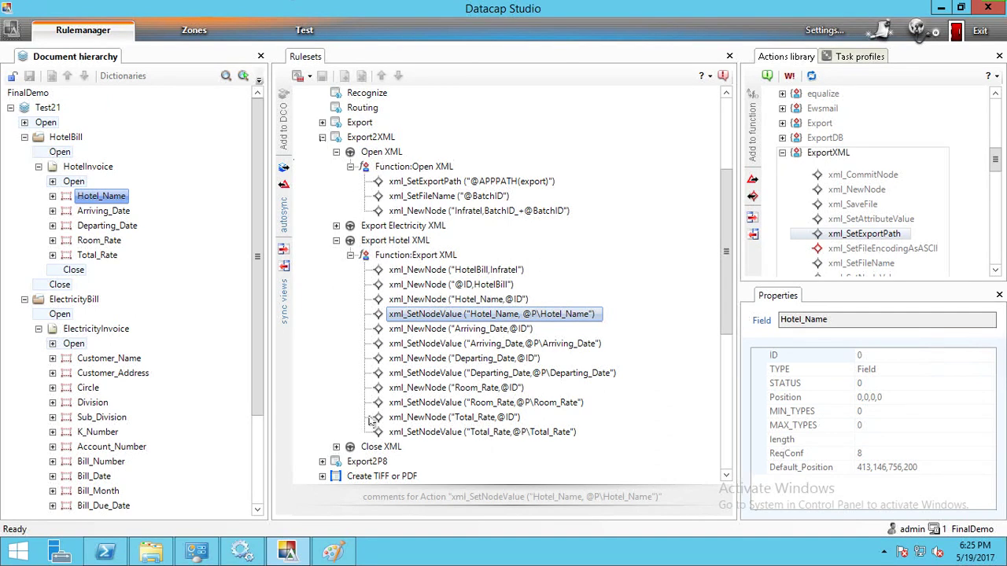
left_click(337, 240)
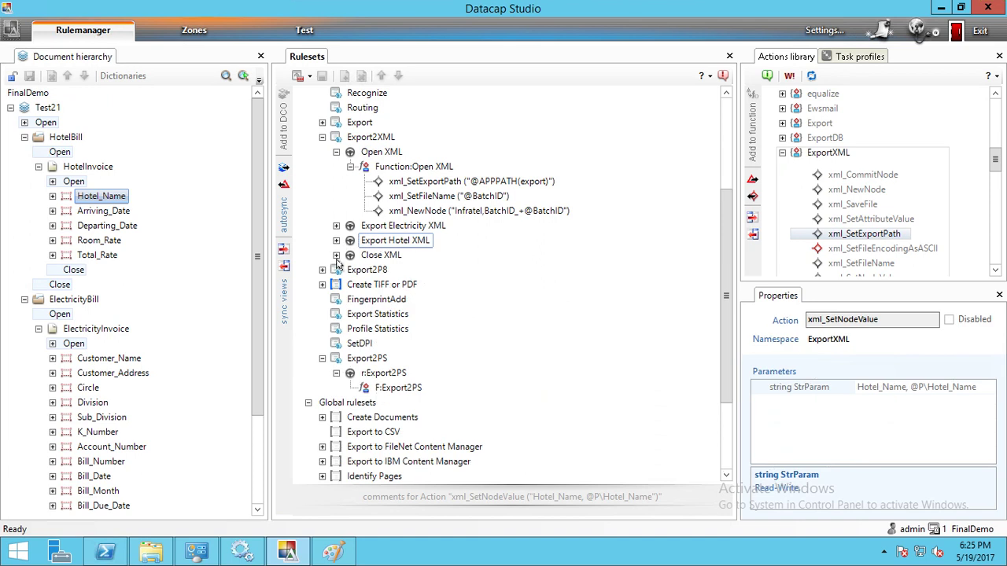
Expand the Close XML rule and read the xml_SaveFile reference in the actions library
left_click(337, 256)
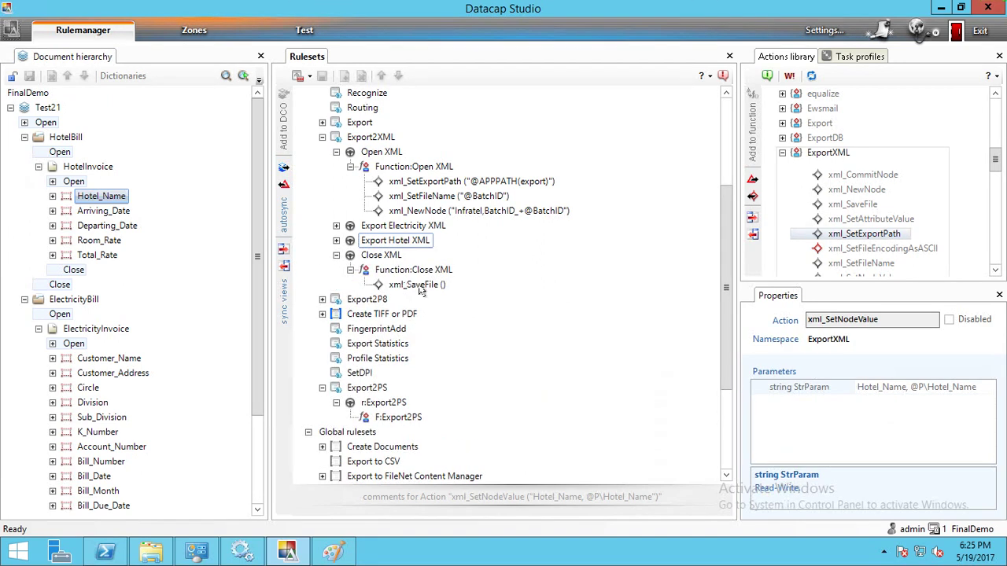
left_click(409, 286)
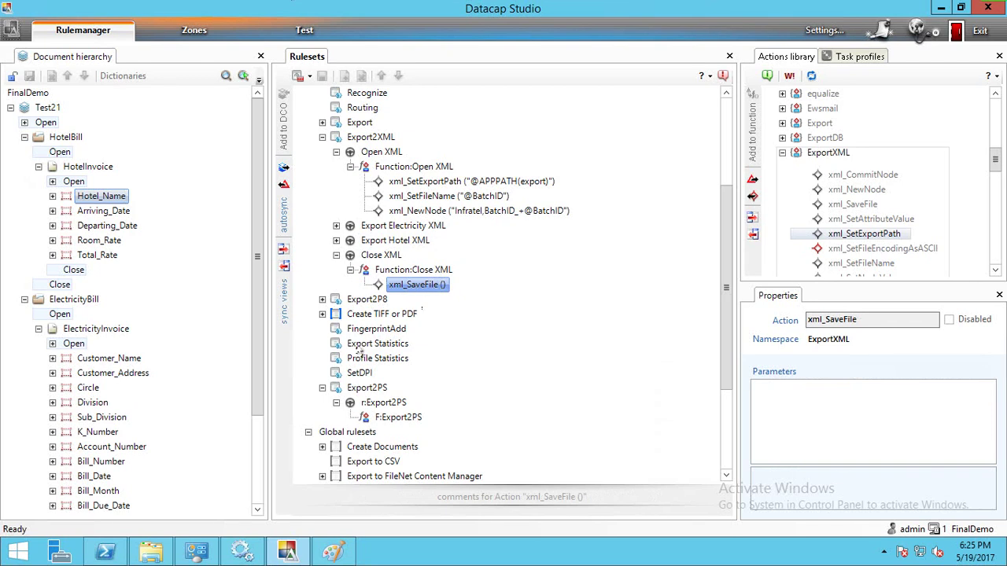
left_click(753, 218)
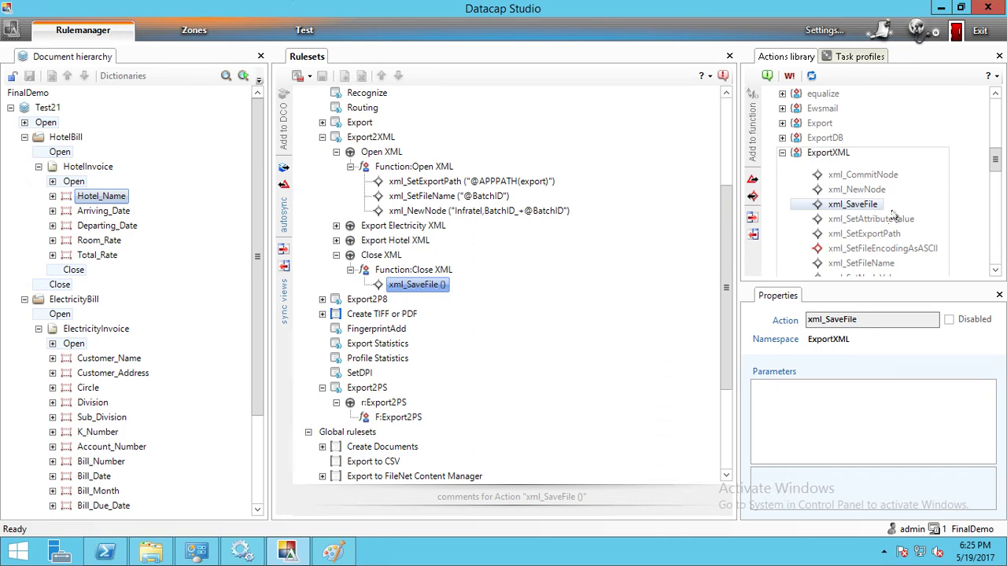
left_click(875, 206)
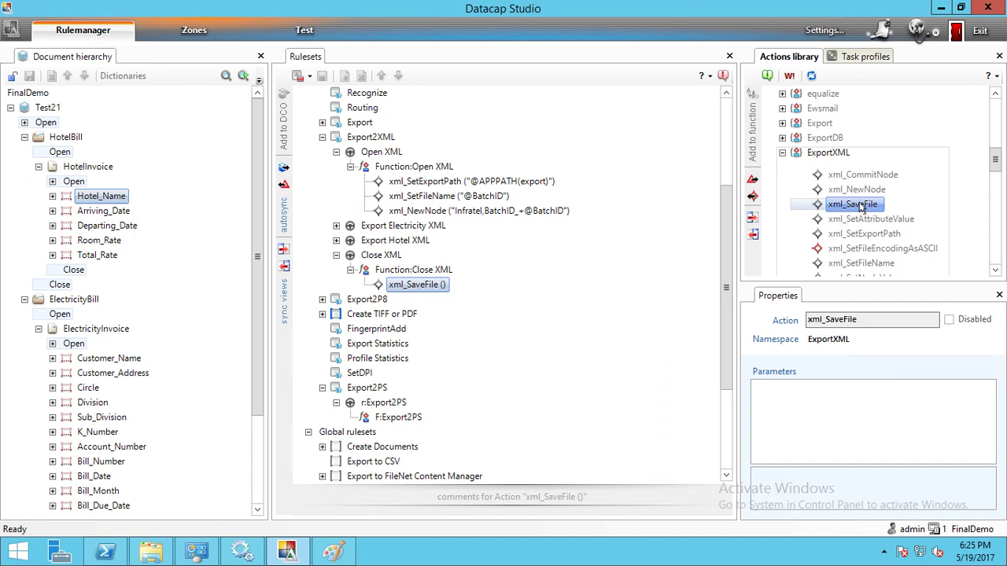
left_click(765, 75)
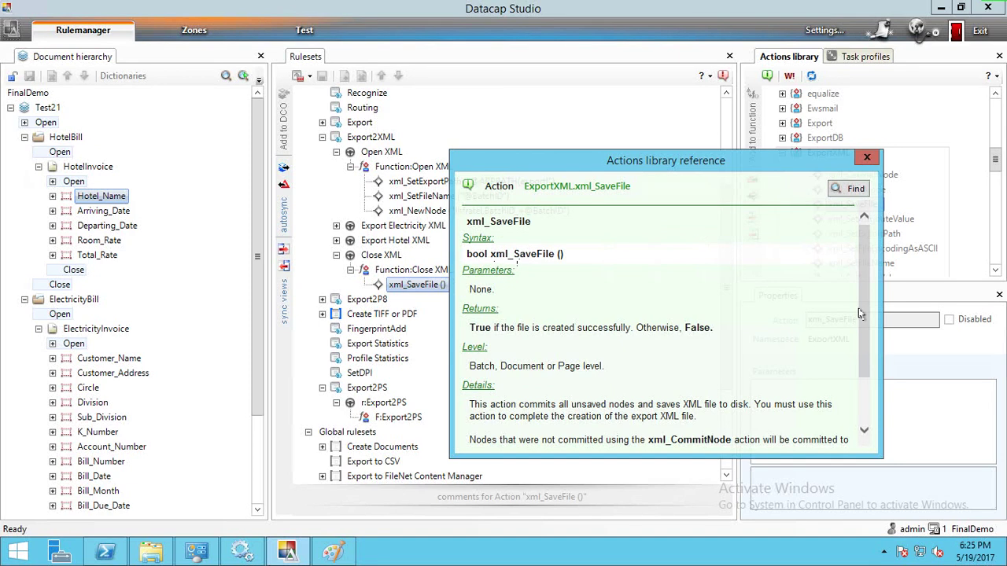
left_click_drag(863, 314, 865, 356)
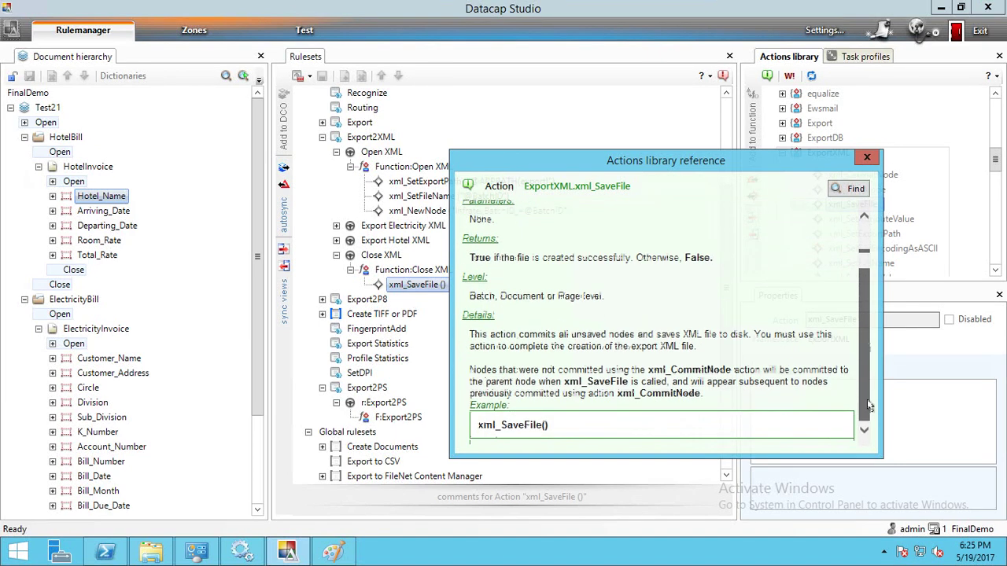
left_click(866, 158)
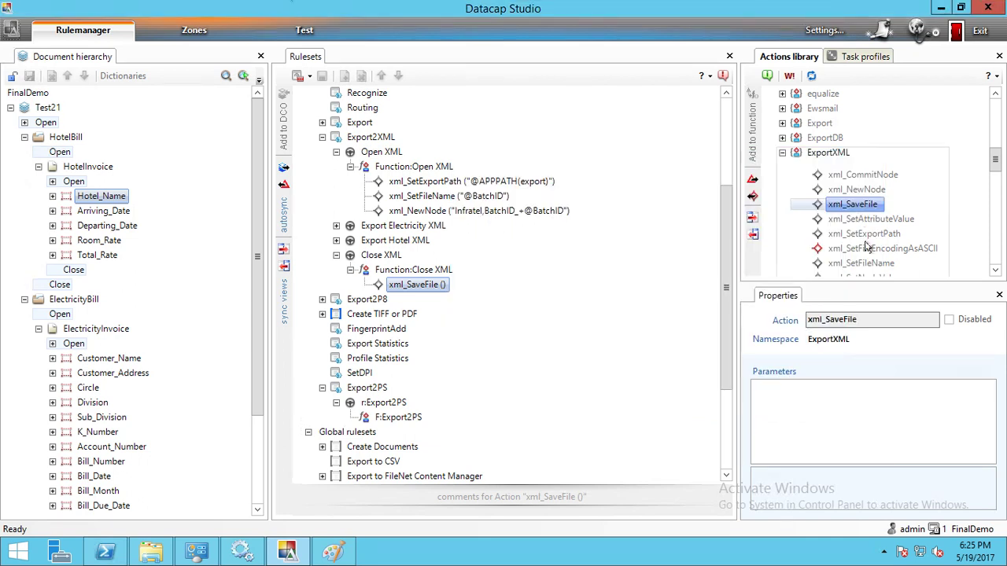
Read the xml_SetExportPath reference, then collapse the Export2XML ruleset
left_click(870, 236)
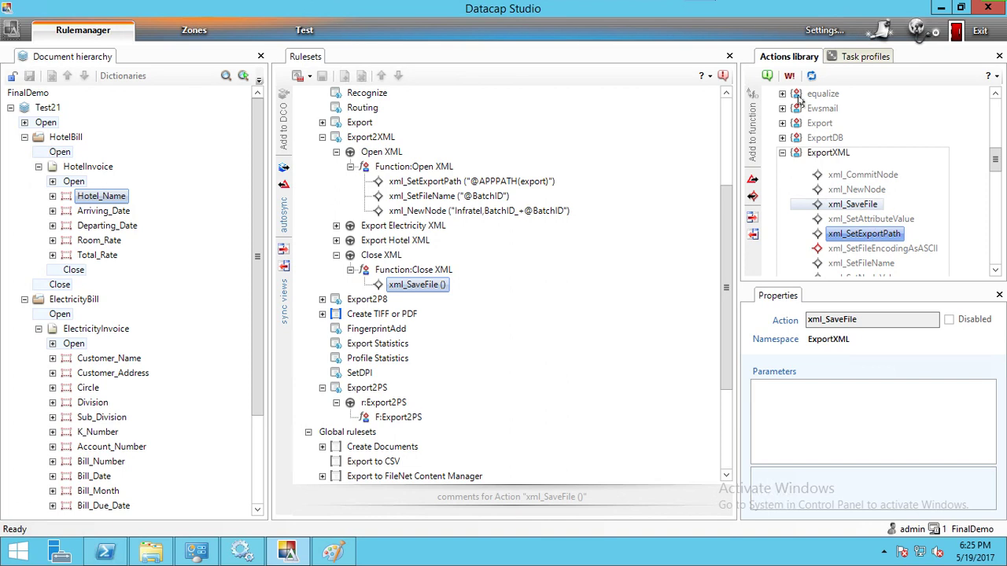
left_click(766, 75)
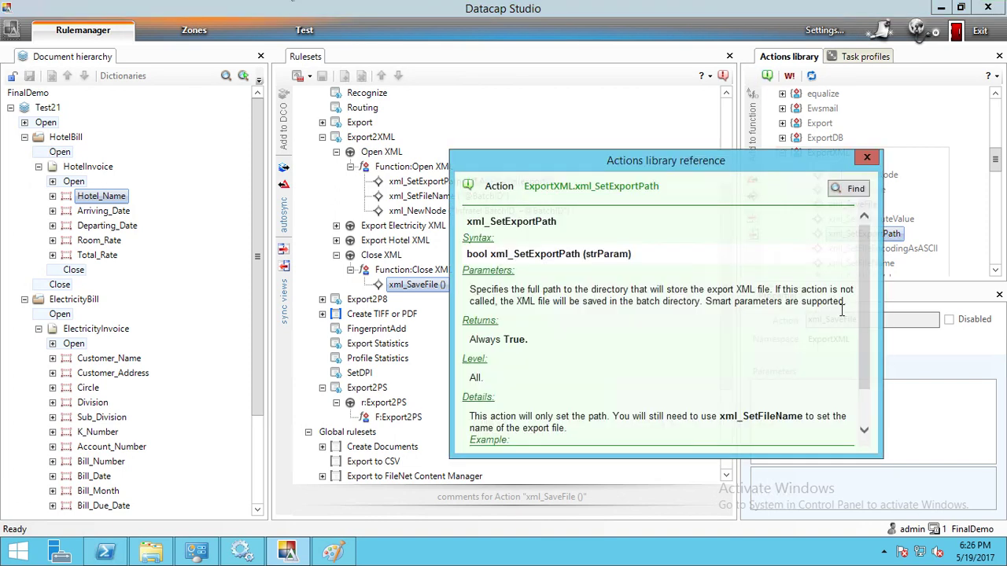
scroll(859, 313, "down", 2)
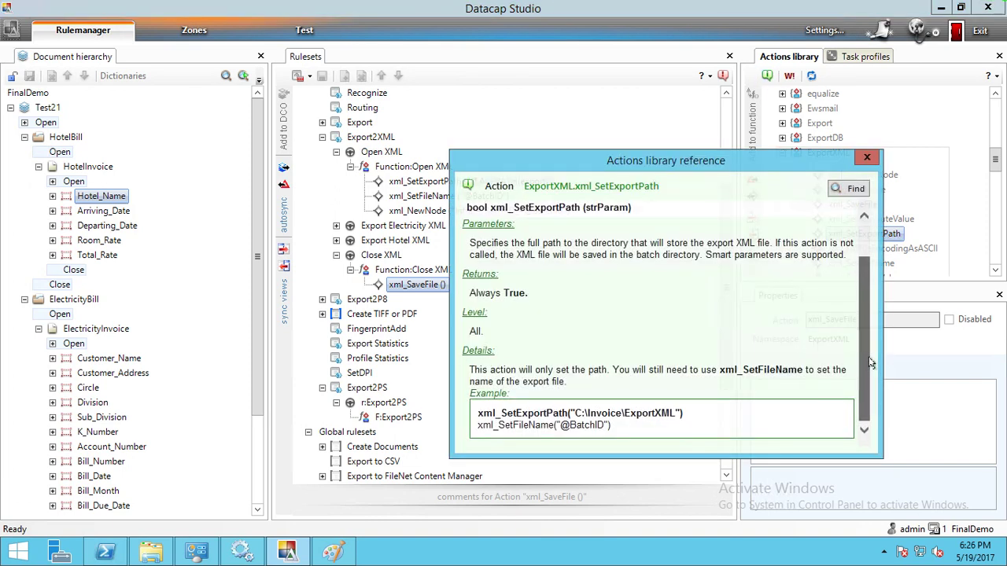
left_click(866, 157)
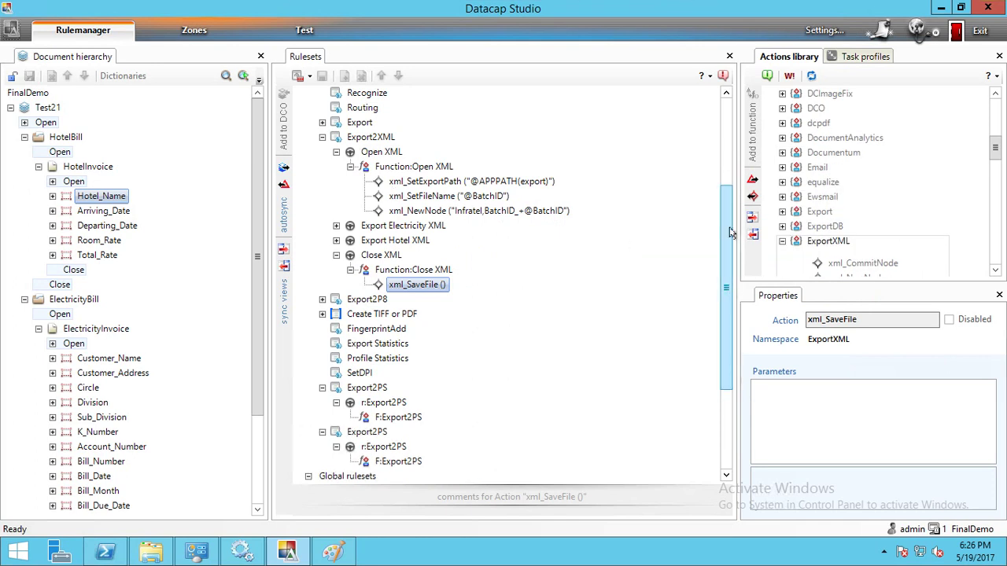
scroll(730, 233, "up", 4)
left_click(323, 269)
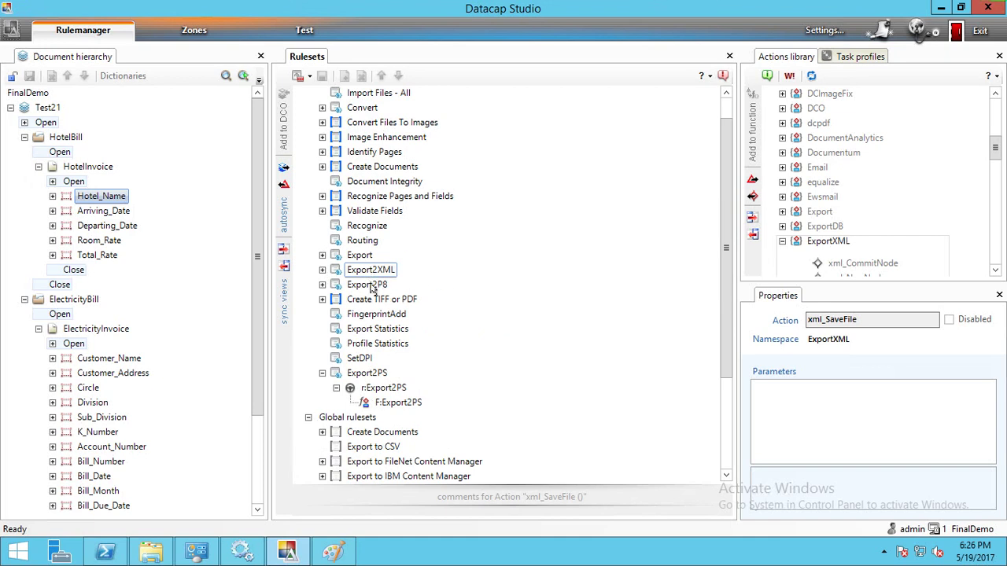
Expand Export2P8 and inspect its Login, ElectricityBill and HotelBill rules
left_click(373, 287)
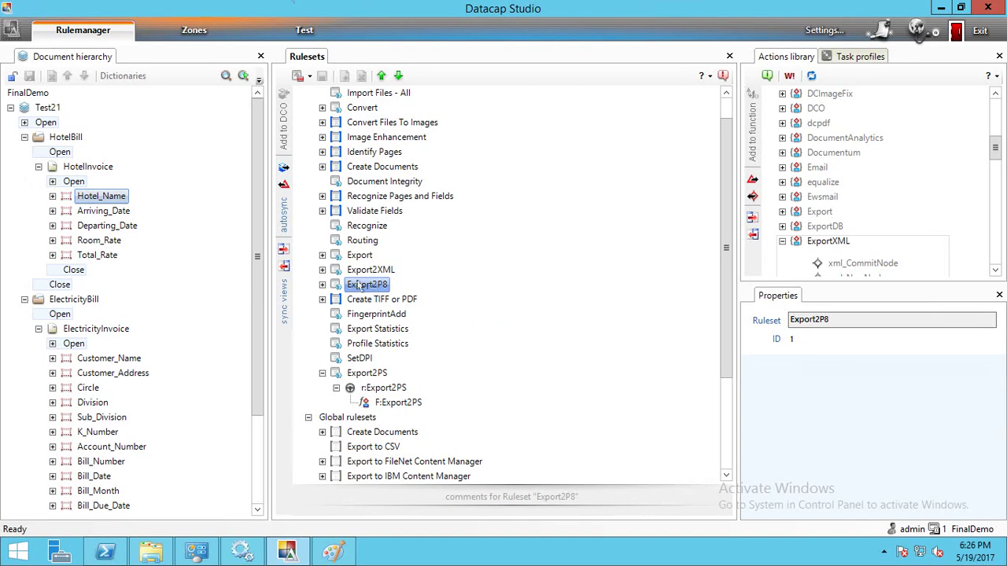
left_click(322, 285)
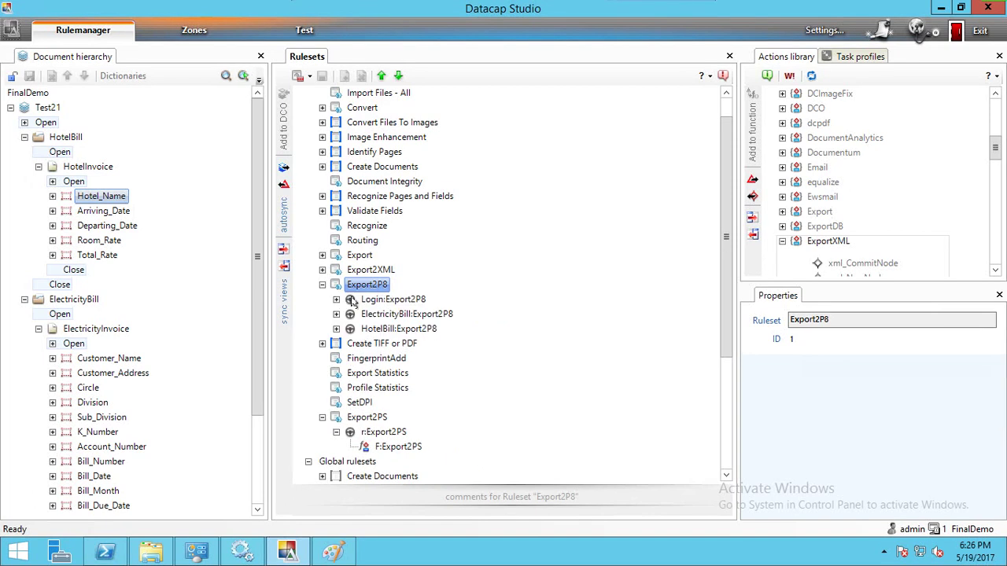
left_click(406, 304)
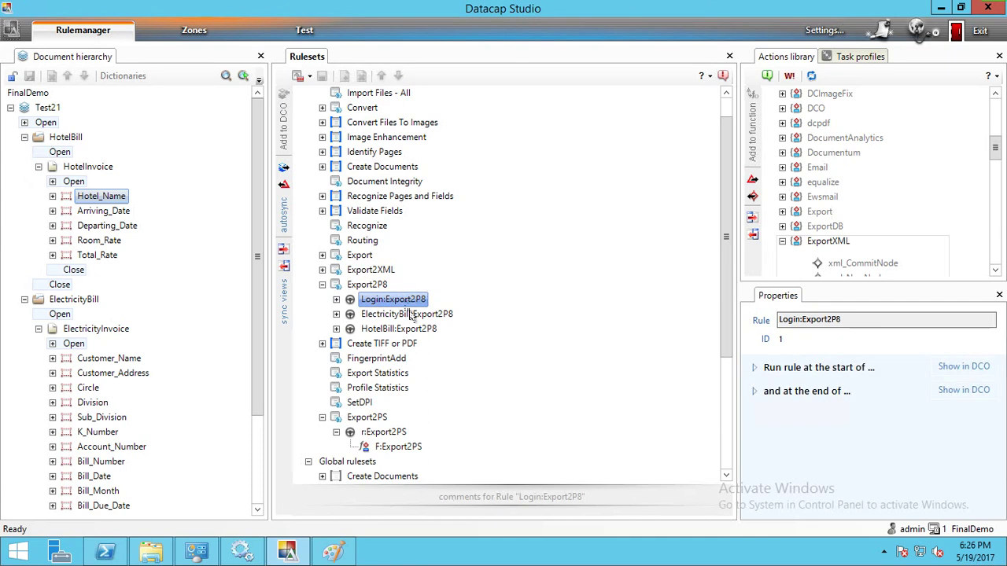
left_click(412, 316)
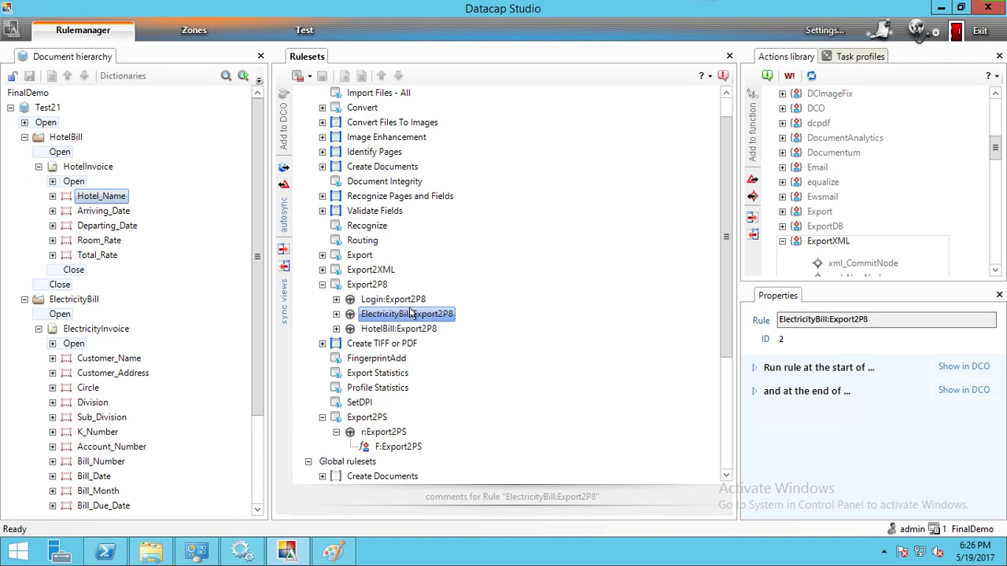
left_click(397, 331)
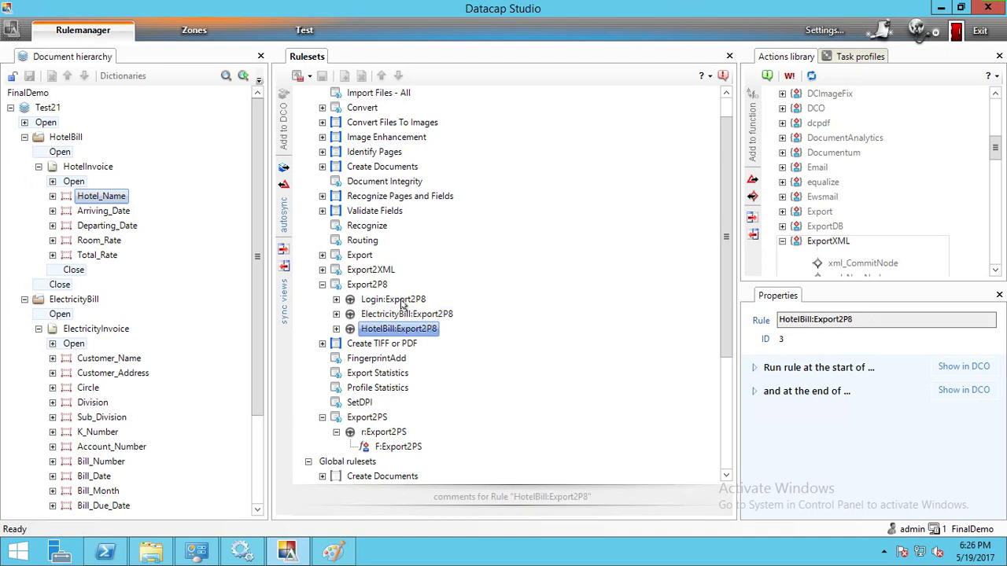
left_click(398, 302)
Expand Login:Export2P8 and Function:Login, selecting the FNP8_SetURL action
left_click(336, 300)
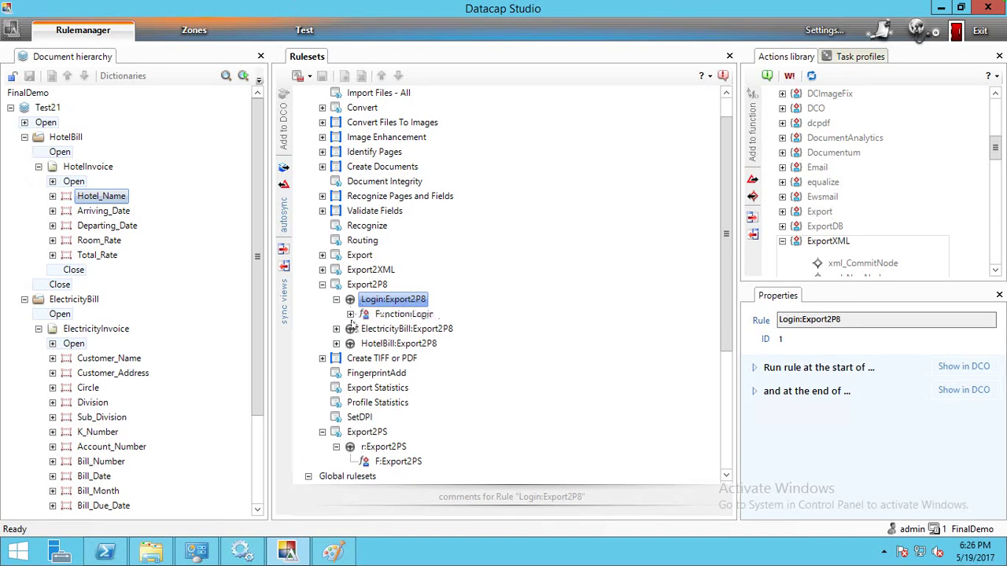
left_click(350, 314)
left_click(465, 330)
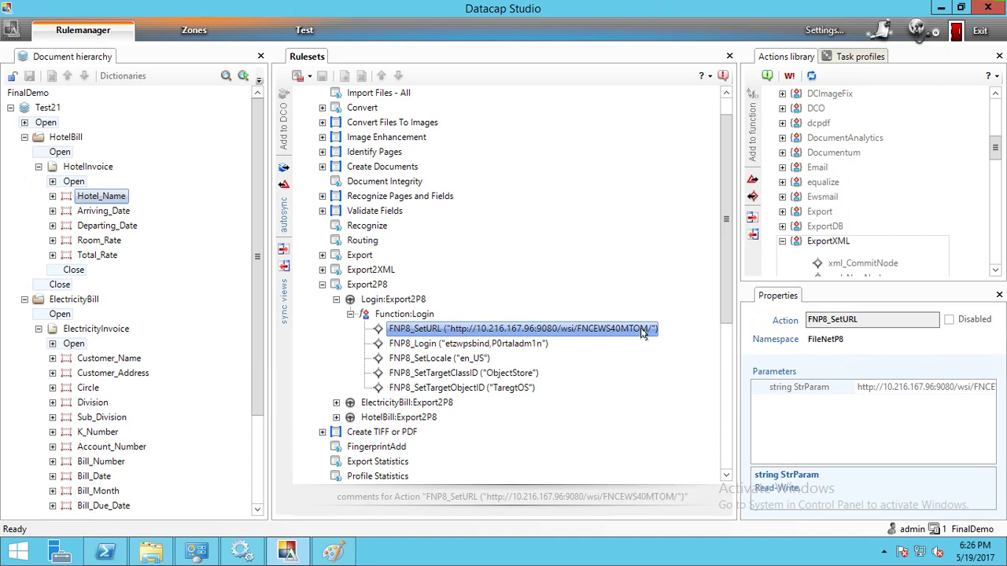
Find FNP8_SetURL in the FileNetP8 library group and read its reference notes
left_click(752, 218)
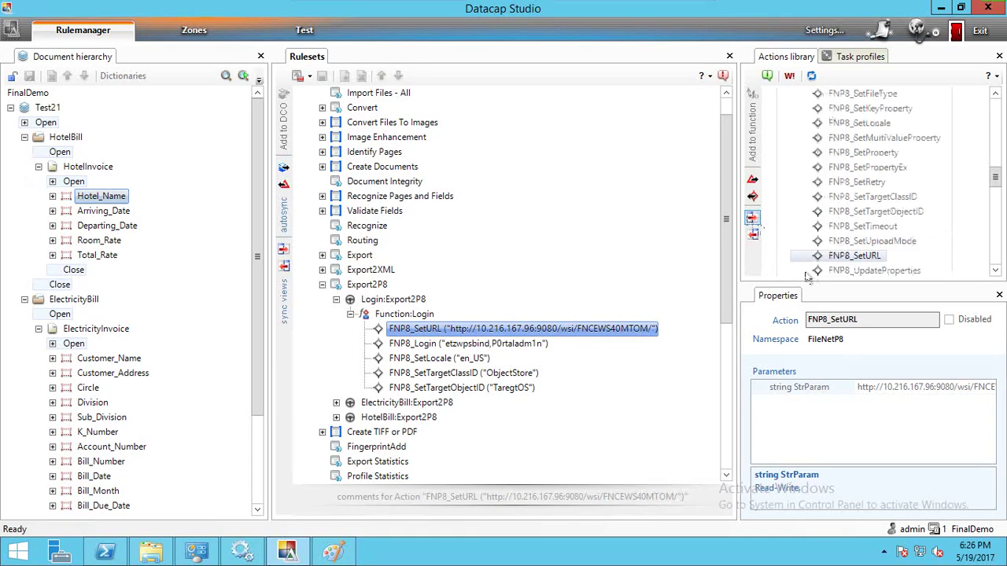
left_click_drag(995, 178, 993, 160)
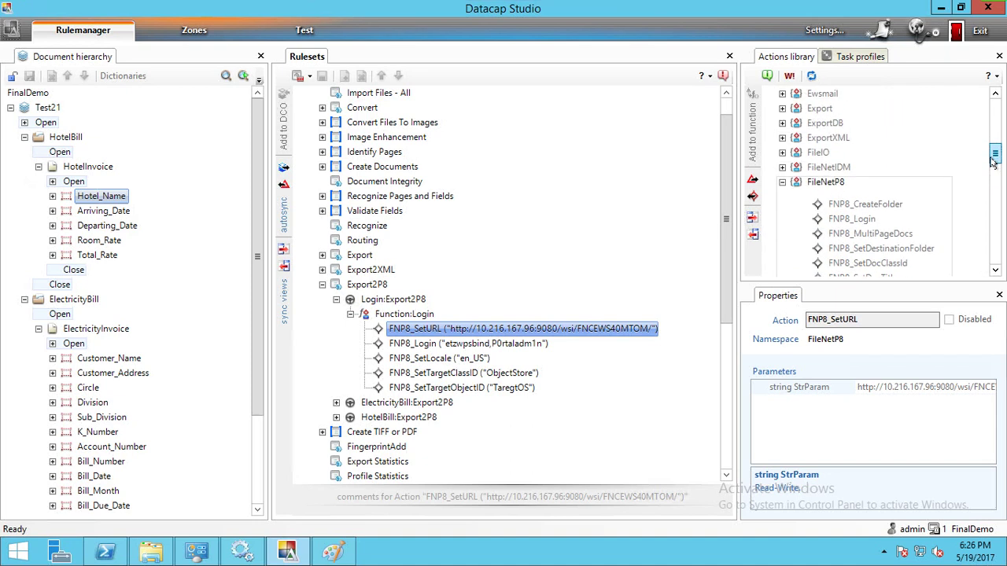
left_click(841, 186)
left_click_drag(993, 152, 994, 192)
left_click(856, 191)
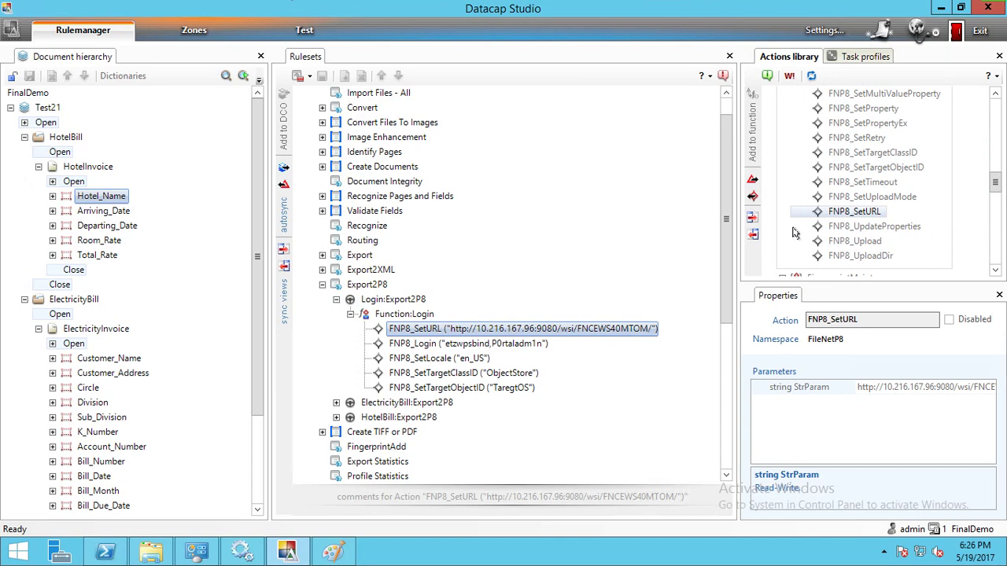
left_click(859, 214)
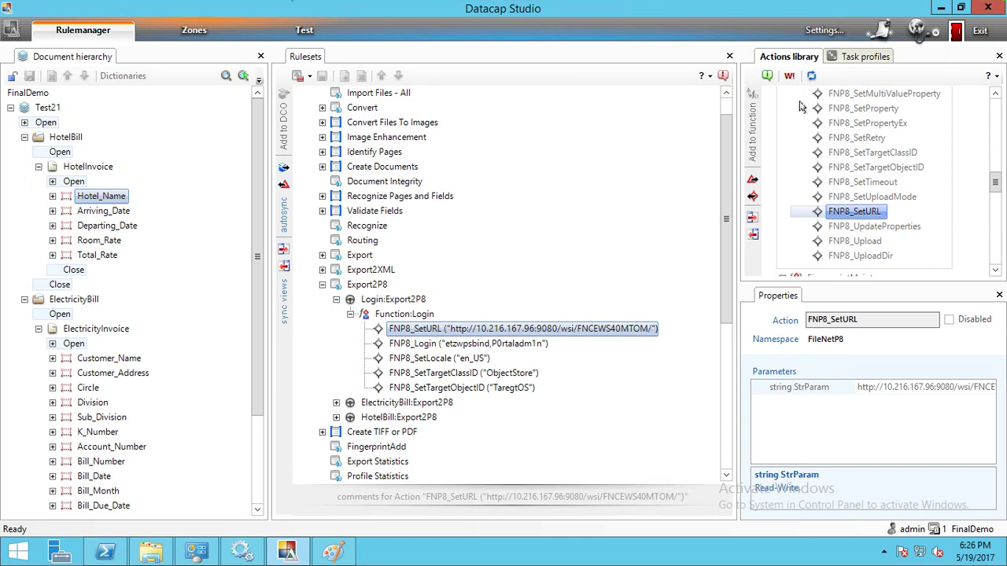
left_click(766, 76)
left_click_drag(871, 286, 870, 395)
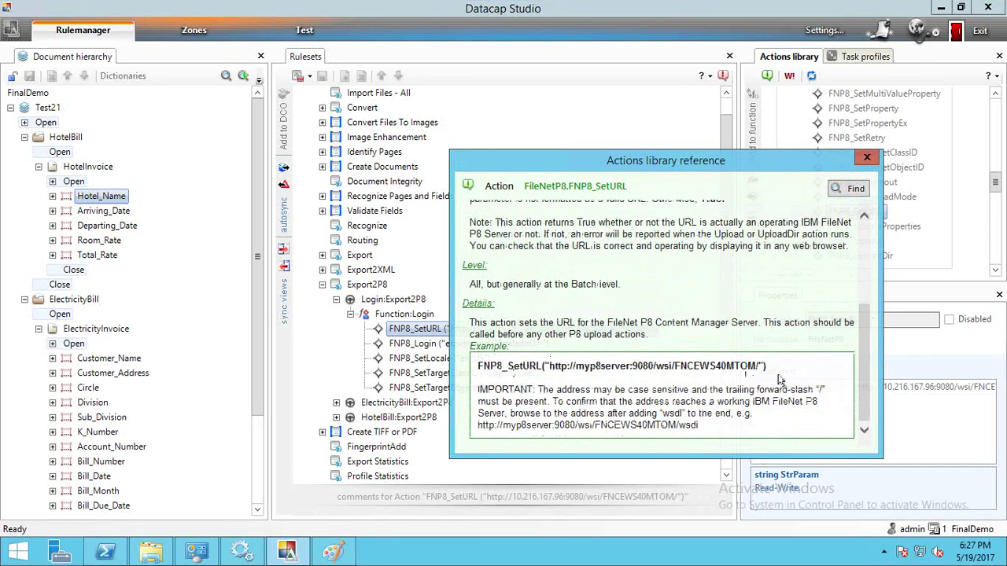
left_click(867, 157)
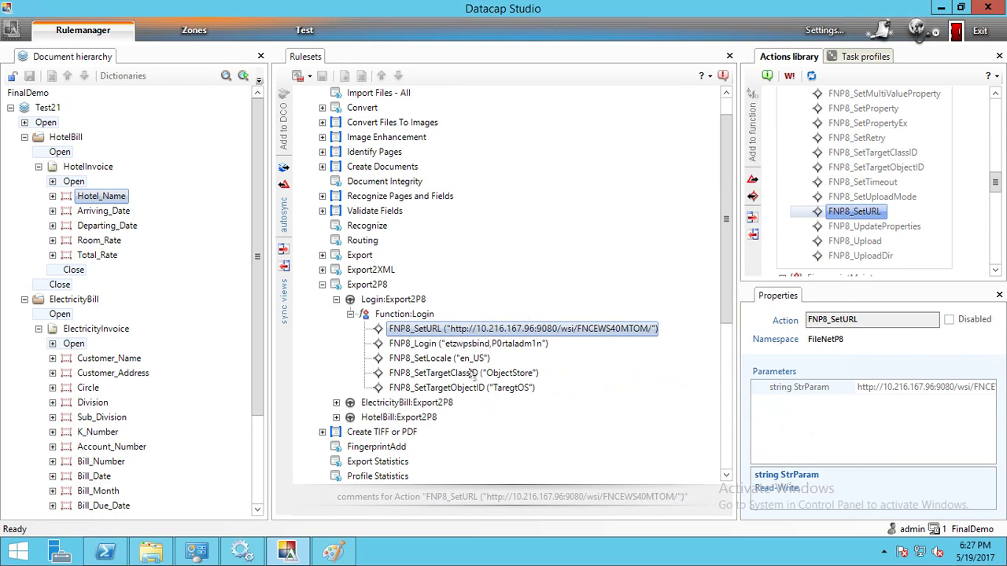
Review the FNP8_Login, FNP8_SetLocale, FNP8_SetTargetClassID and FNP8_SetTargetObjectID (TaregtOS) parameters
left_click(519, 346)
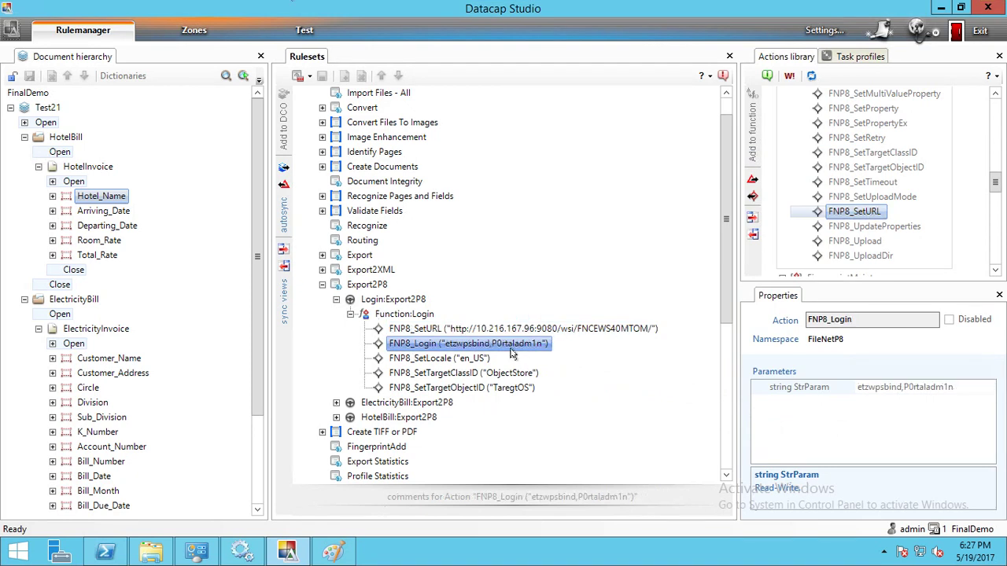
left_click(455, 359)
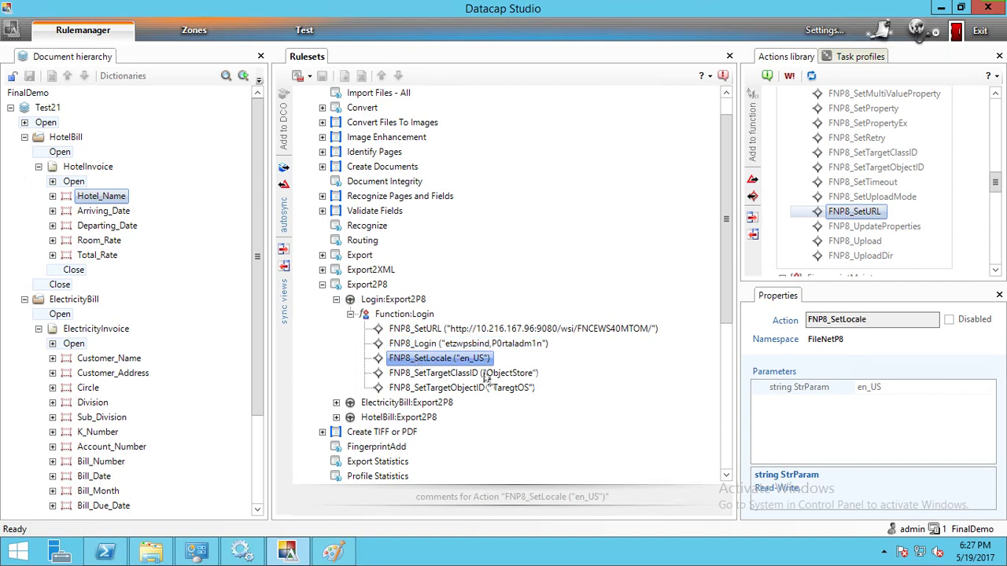
left_click(490, 374)
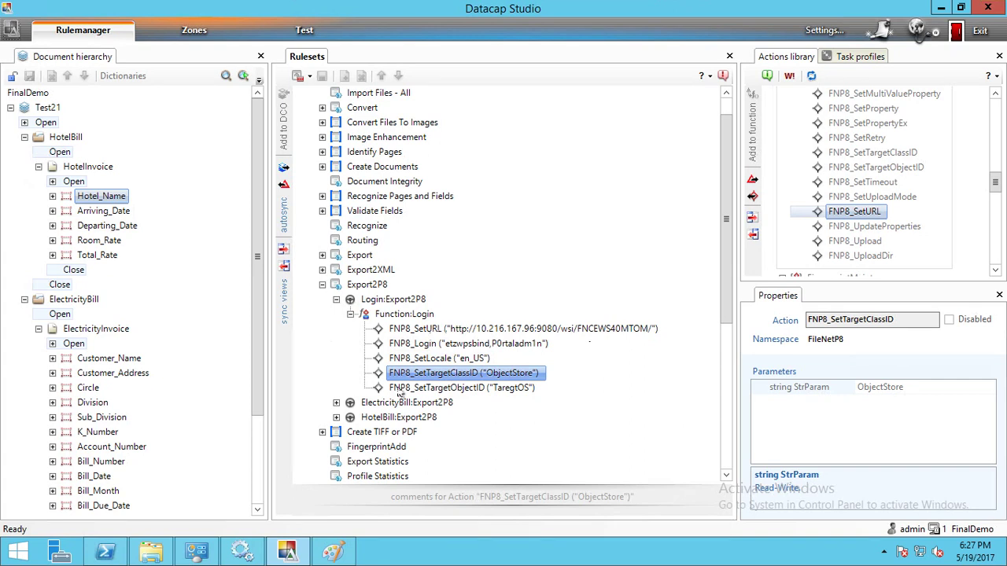
left_click(496, 390)
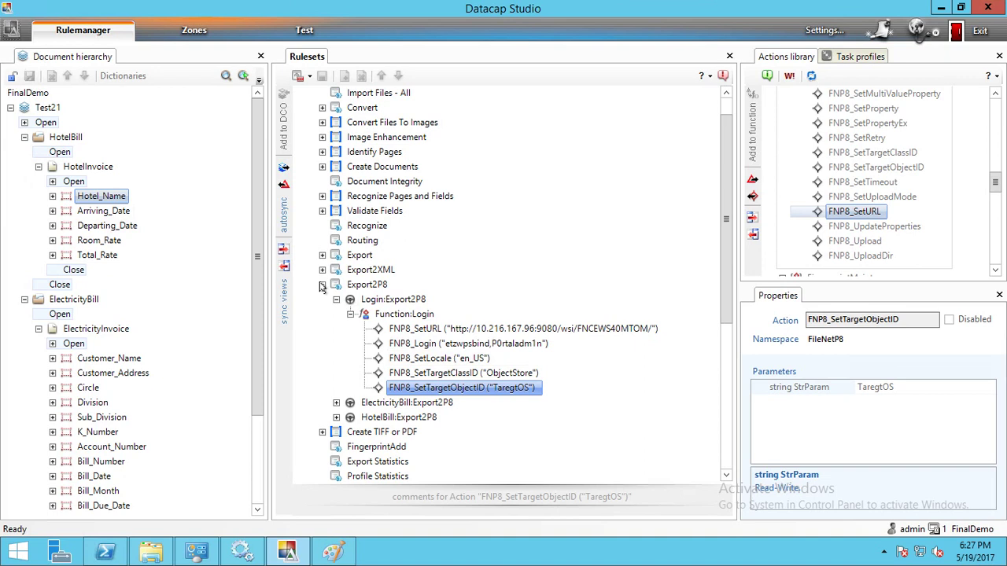
left_click(350, 314)
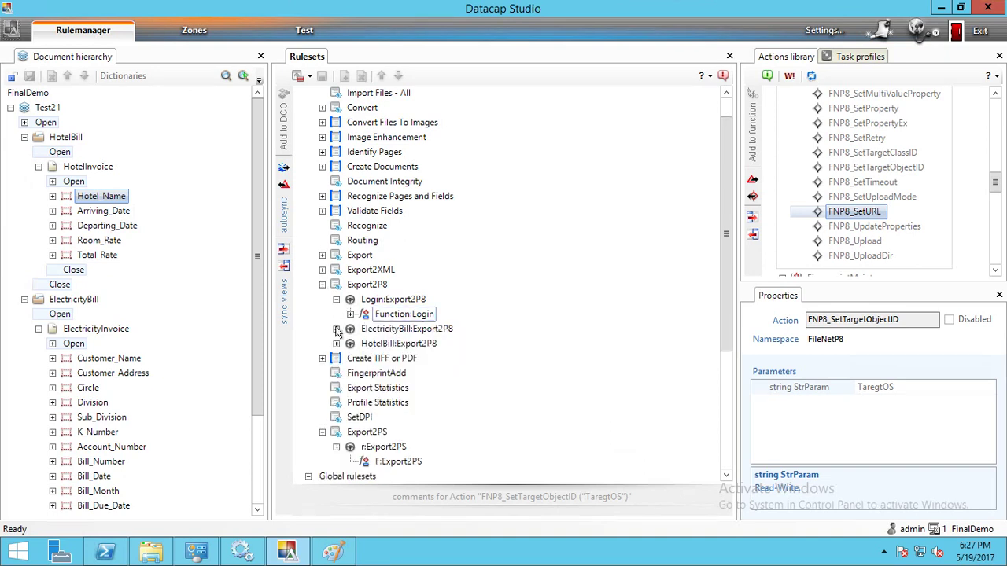
left_click(336, 344)
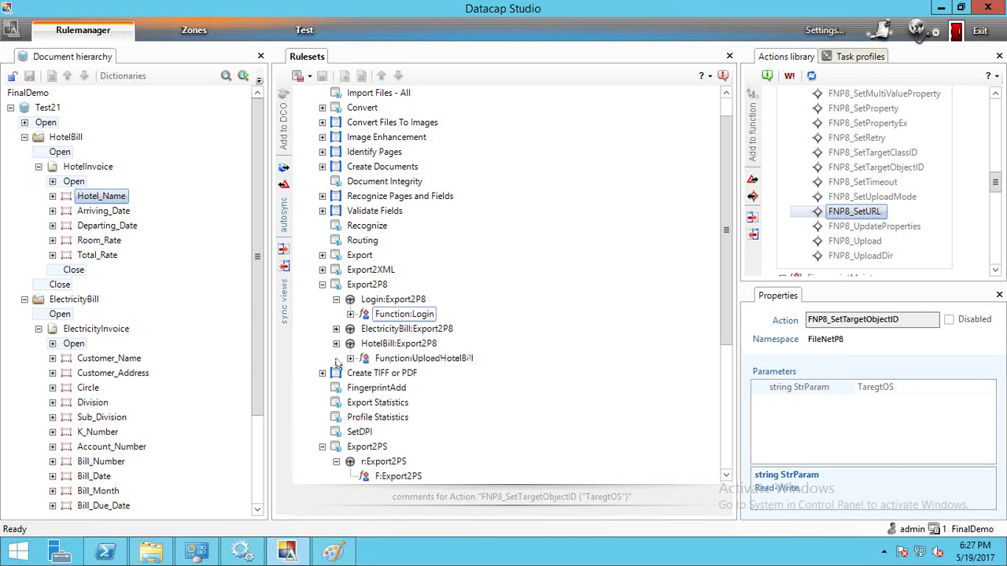
left_click(351, 358)
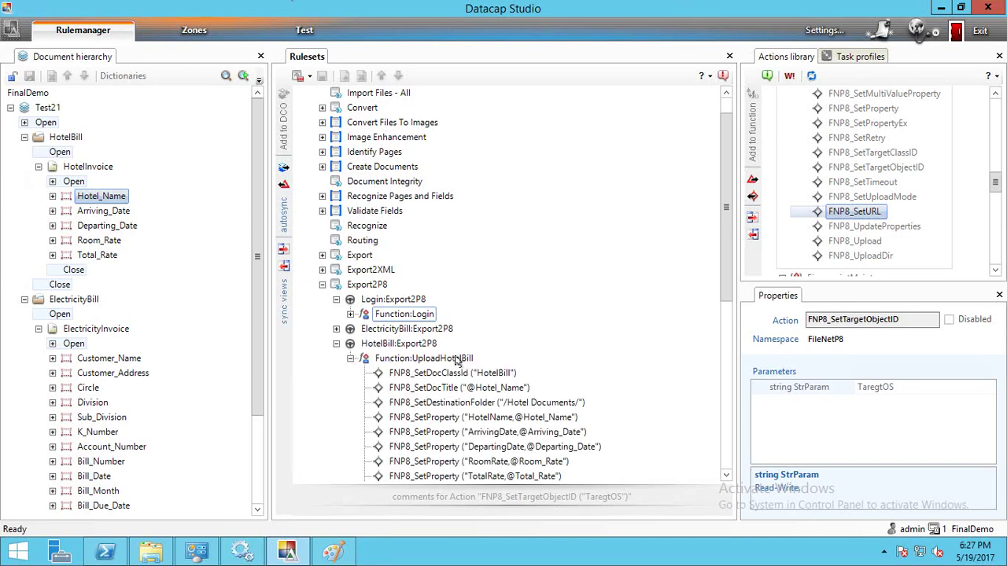
left_click_drag(727, 259, 727, 314)
left_click(436, 256)
left_click(437, 271)
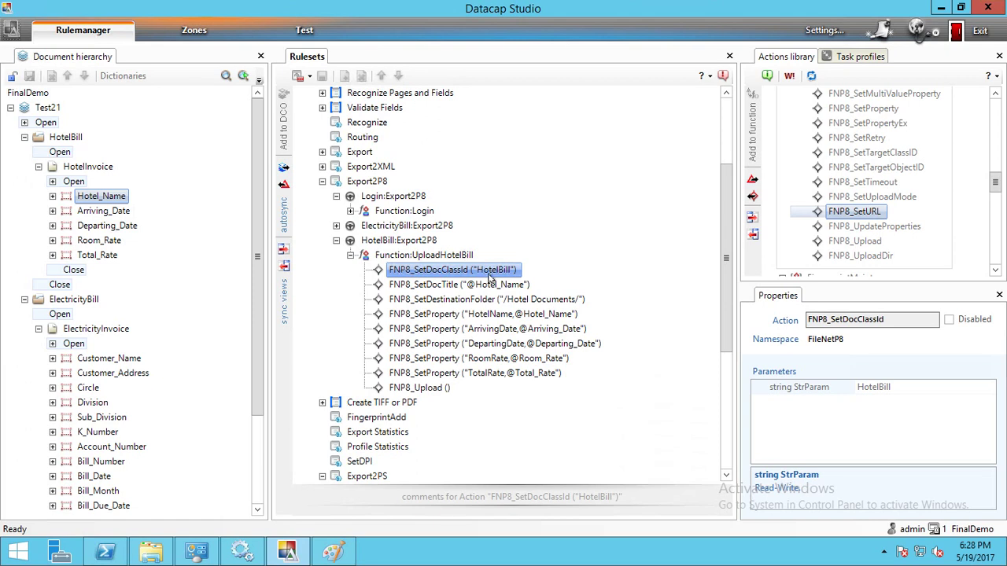
left_click(421, 286)
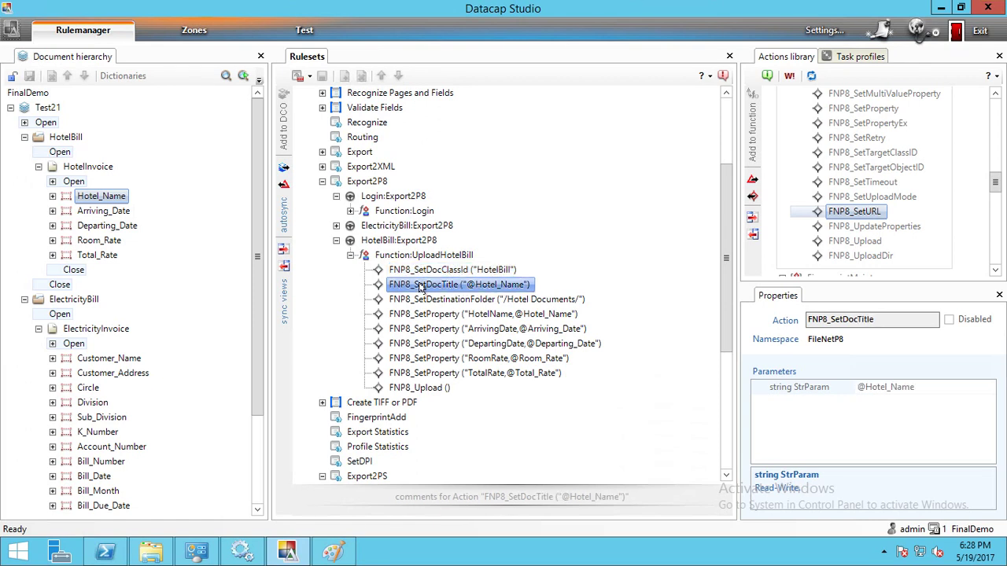
Locate FNP8_SetDocTitle in the library and inspect the SetDestinationFolder and HotelName actions
left_click(753, 219)
left_click(859, 265)
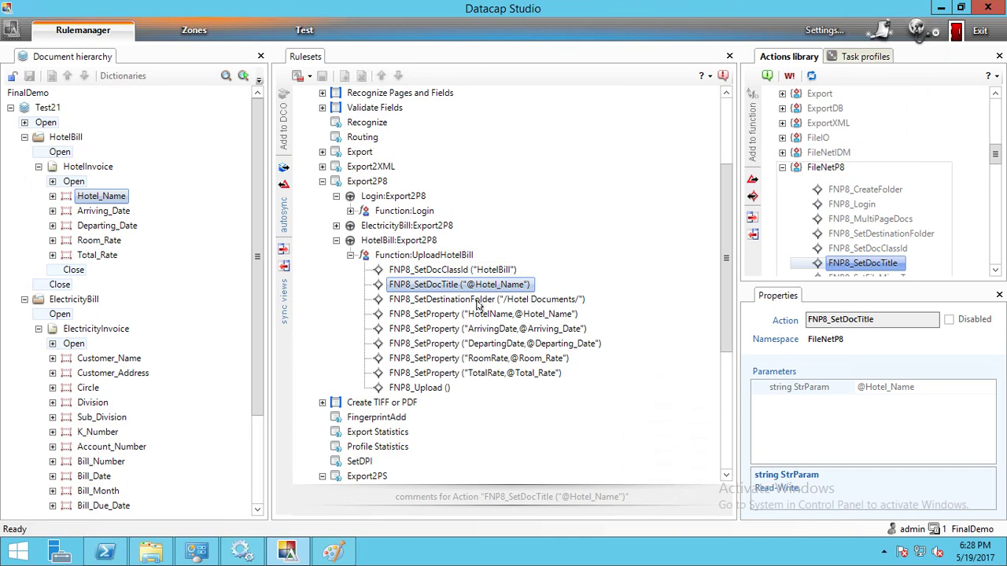
left_click(478, 300)
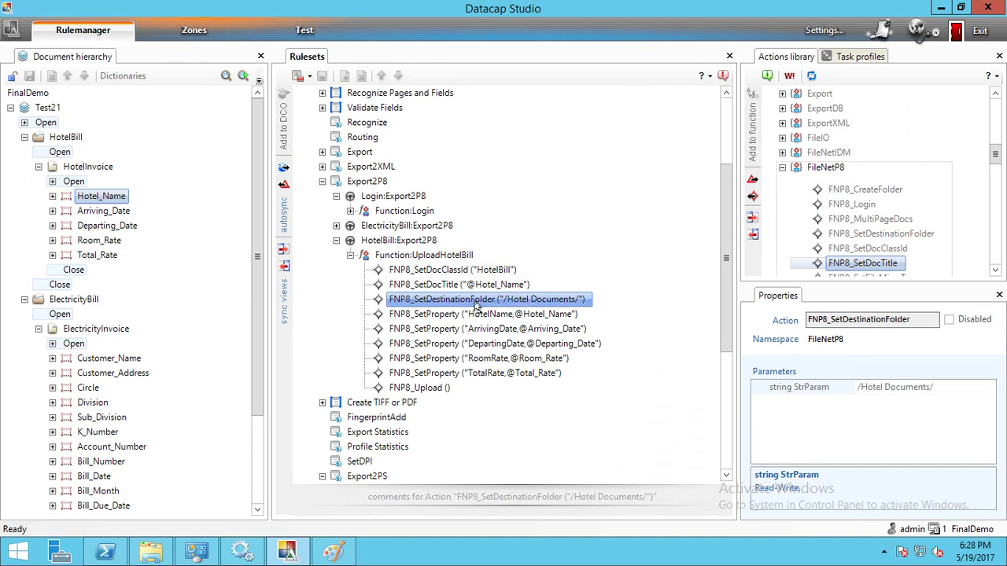
left_click(429, 316)
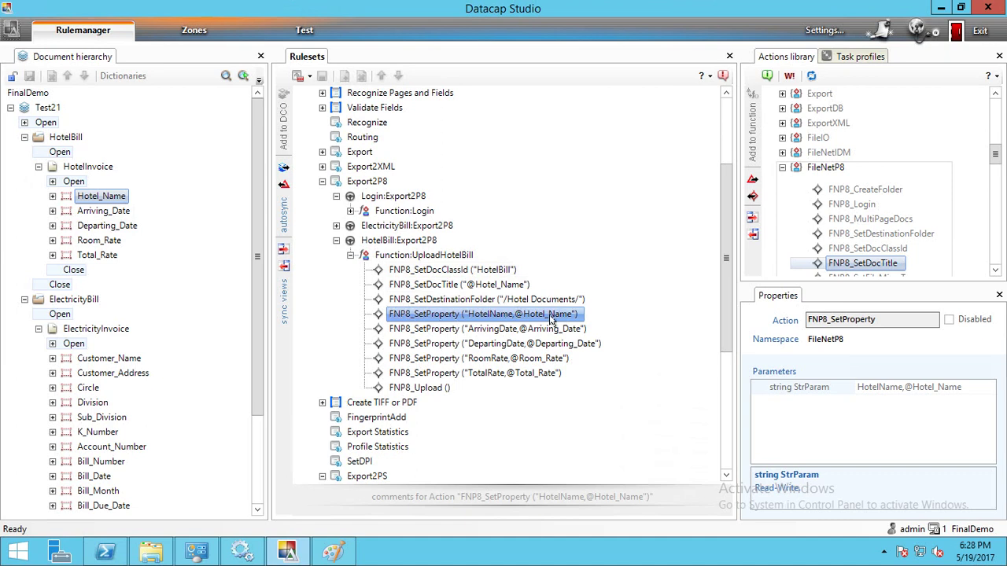
Check the Hotel_Name field, ArrivingDate, TotalRate and FNP8_Upload, then swap HotelBill for ElectricityBill branch
left_click(102, 198)
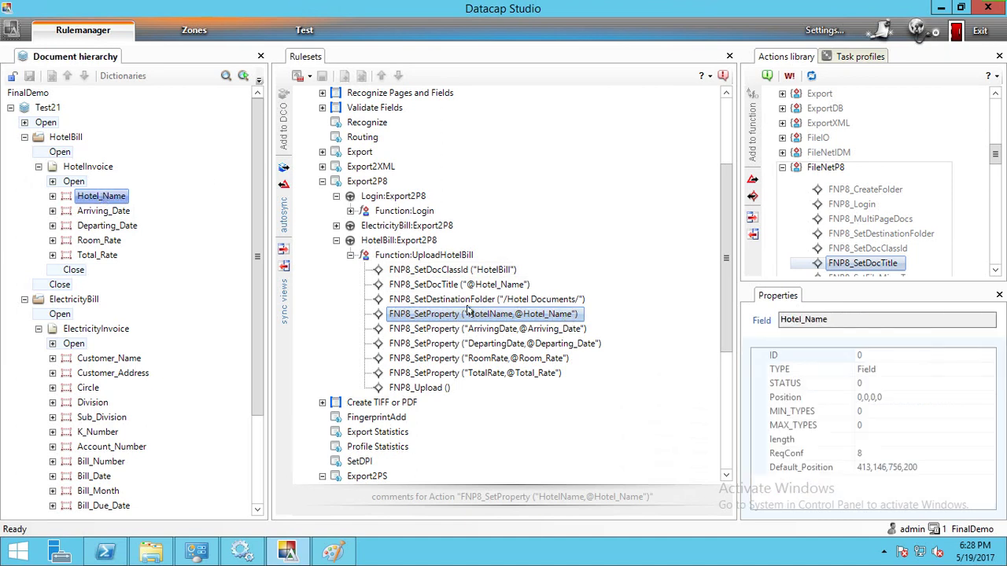
left_click(436, 332)
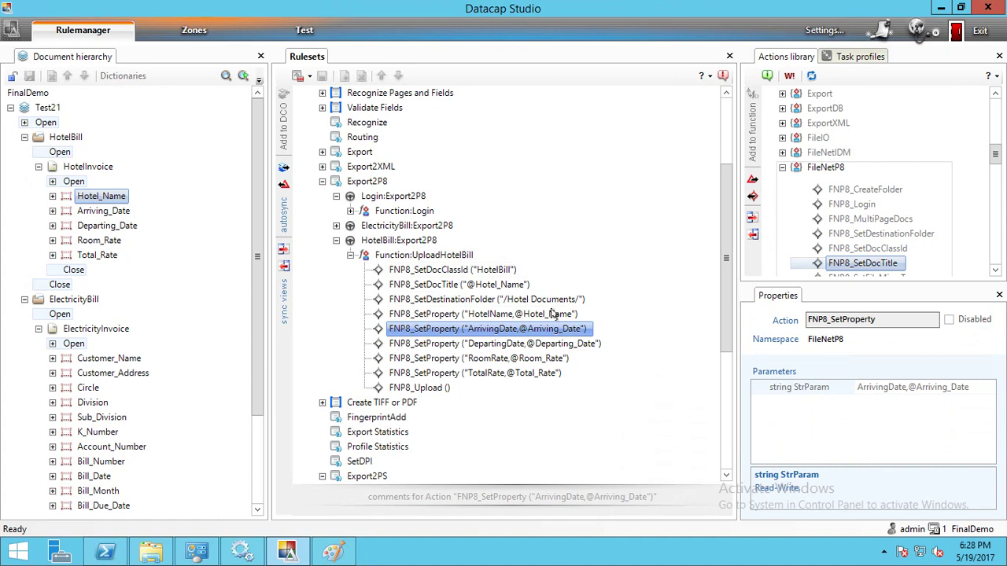
left_click(452, 376)
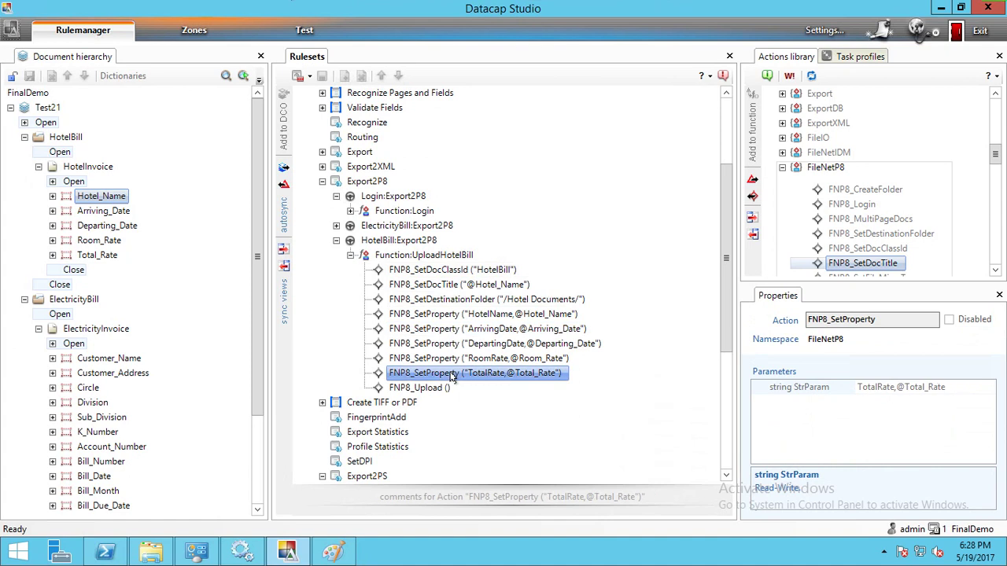
left_click(426, 391)
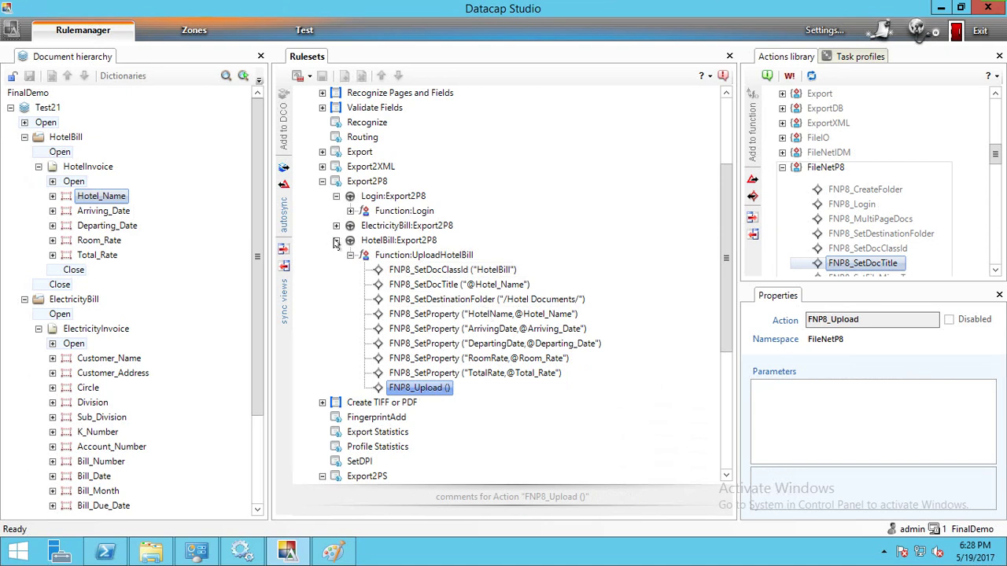
left_click(336, 241)
left_click(336, 226)
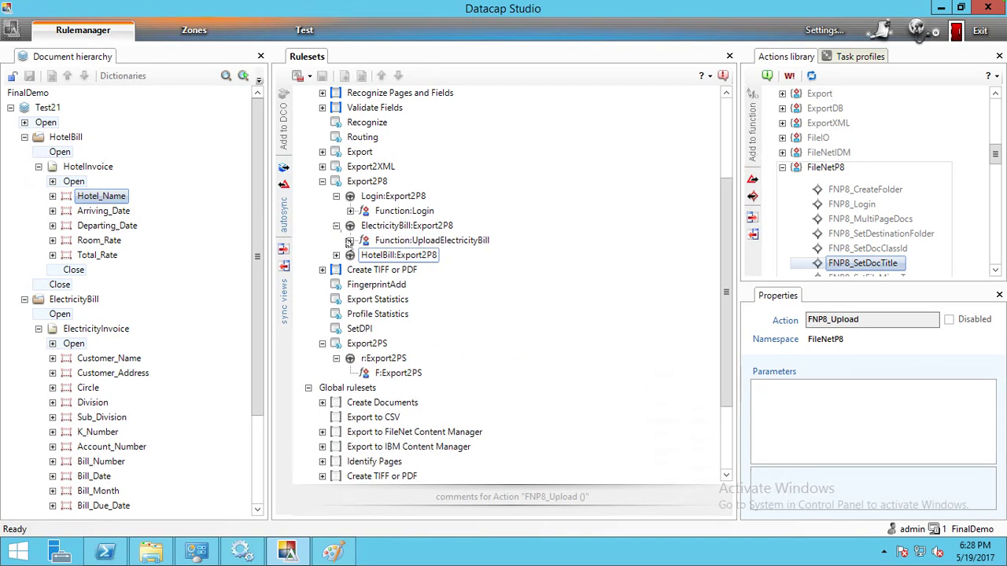
Expand UploadElectricityBill and inspect SetDocClassId and the long SetDestinationFolder path
left_click(349, 241)
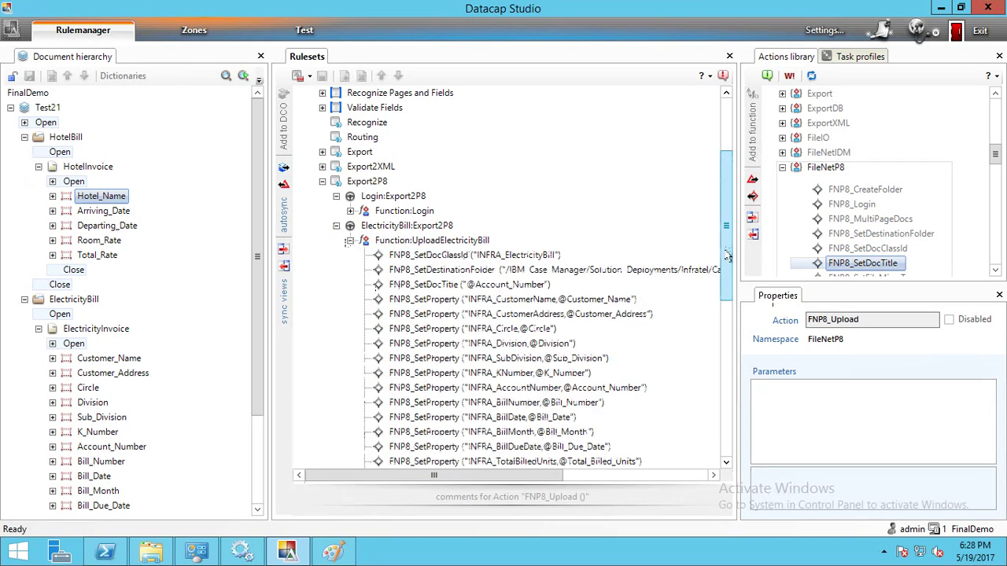
left_click_drag(726, 252, 727, 261)
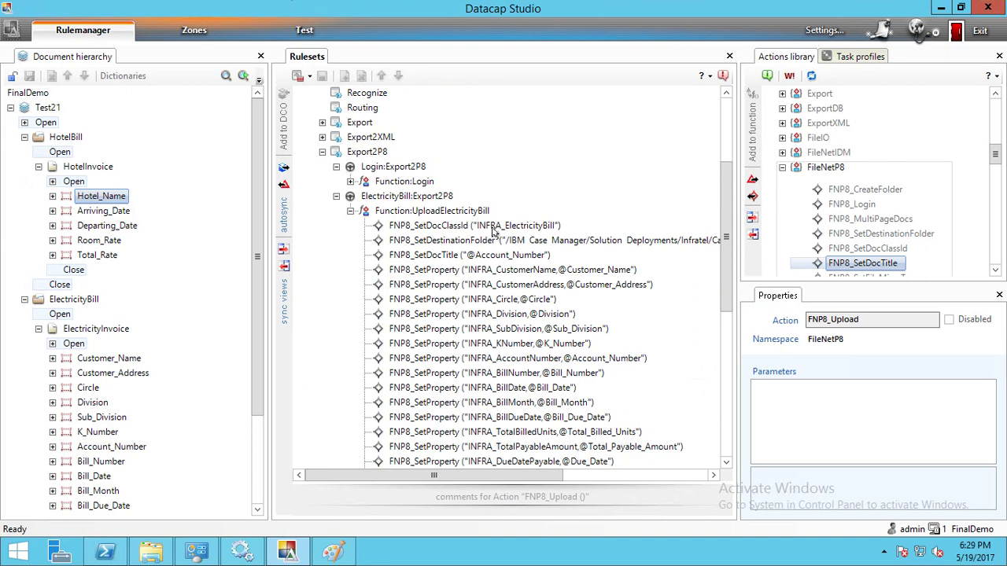
left_click(493, 227)
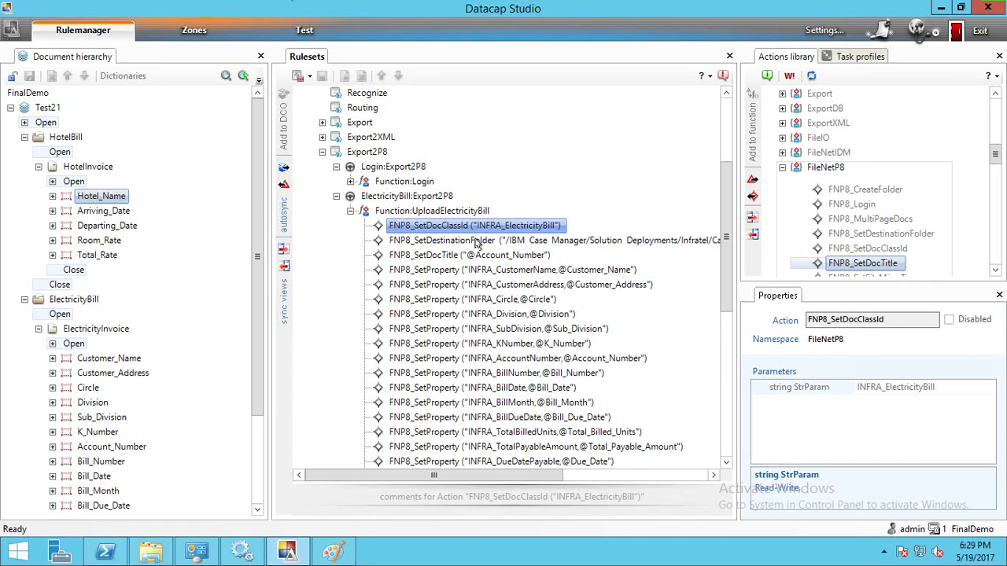
left_click(476, 241)
left_click(619, 475)
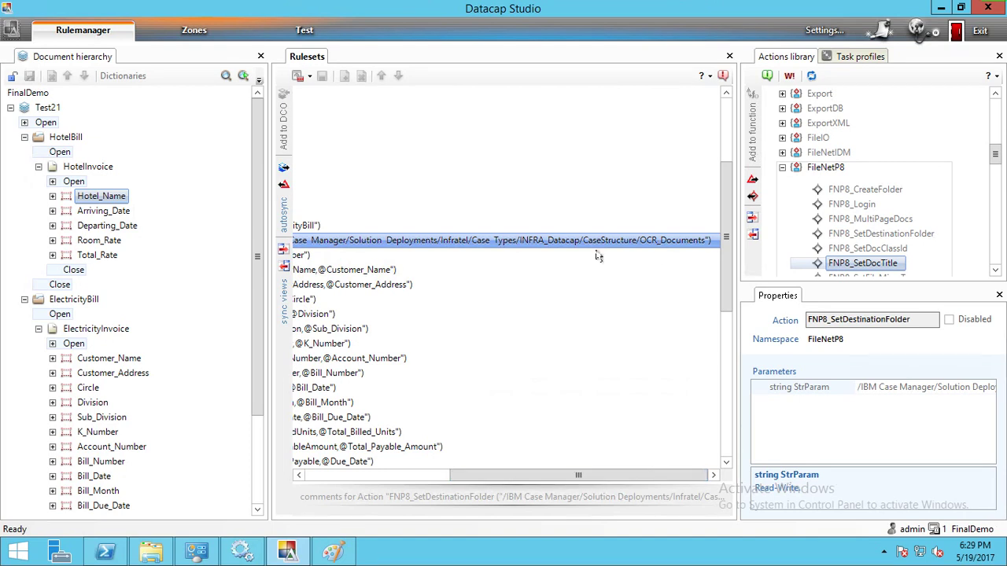
left_click_drag(656, 471, 488, 486)
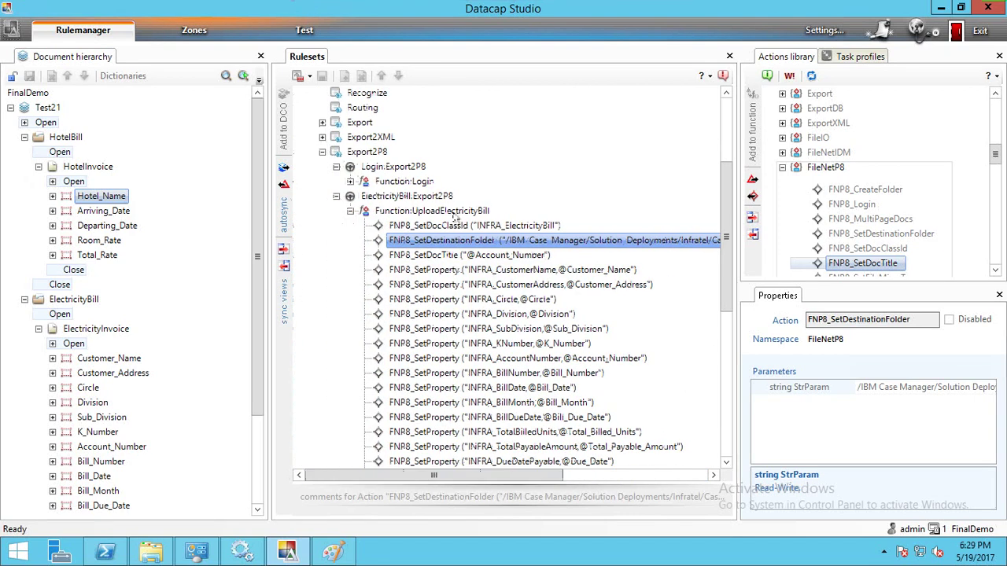
left_click(492, 256)
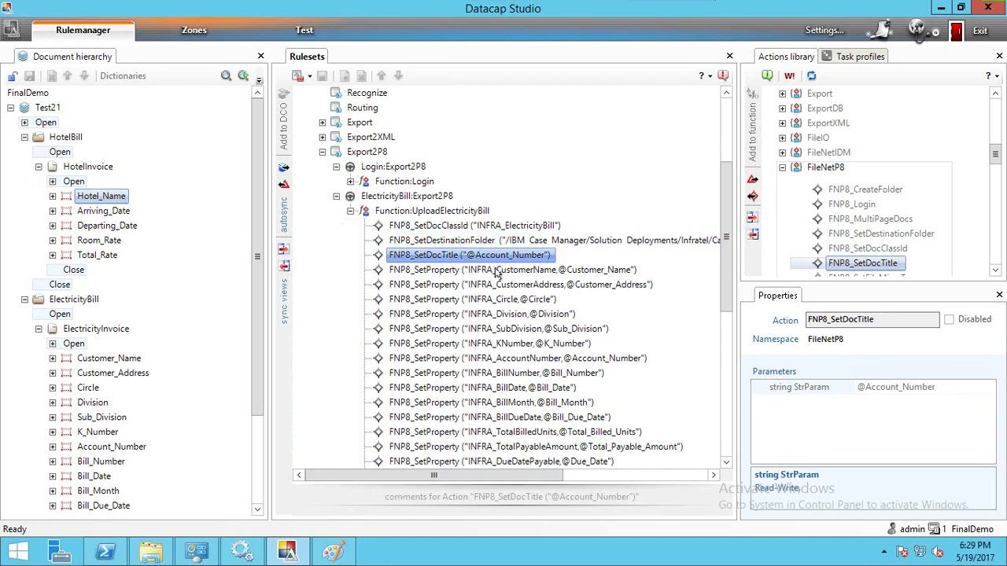
left_click(497, 272)
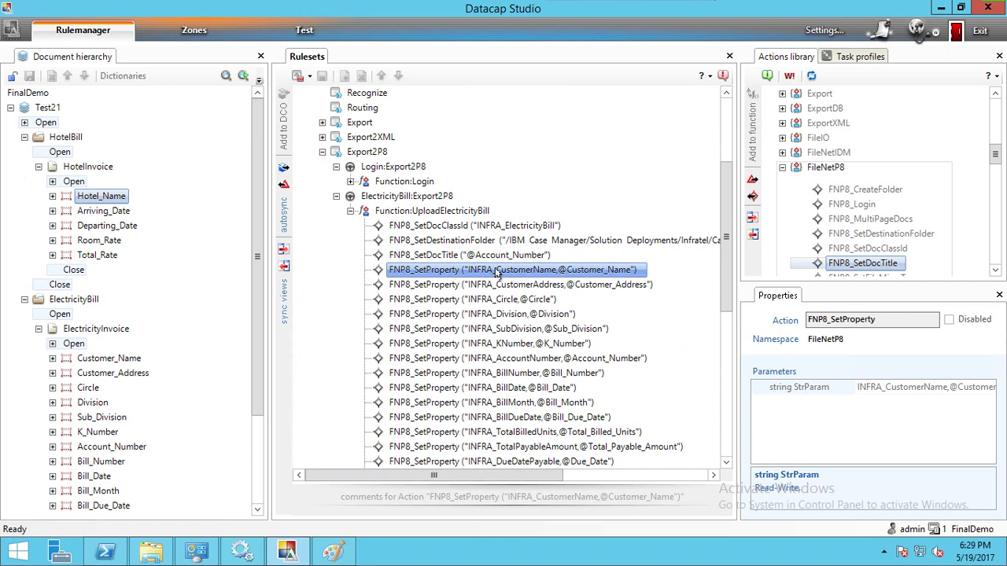
left_click(95, 358)
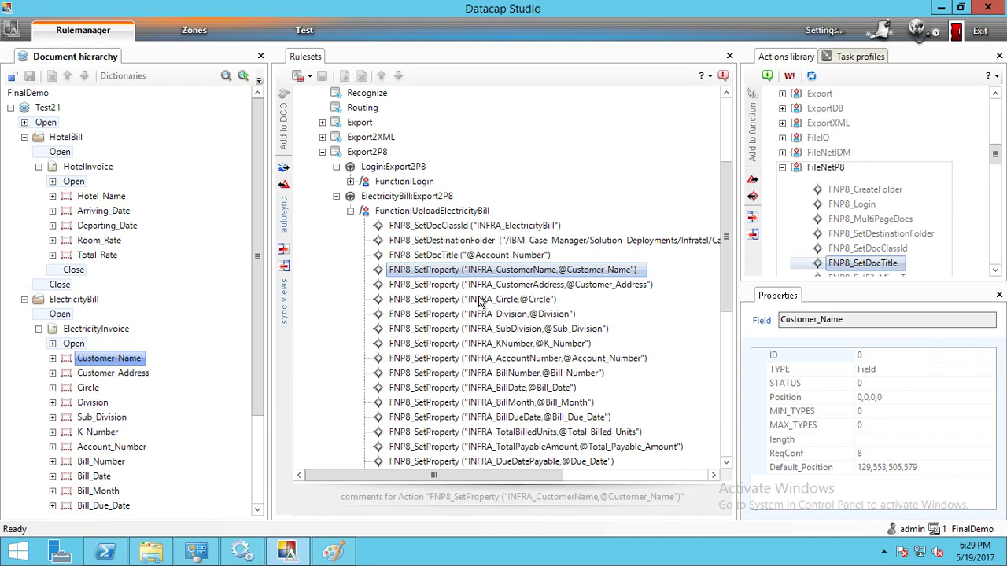
left_click(474, 286)
left_click(476, 346)
scroll(480, 366, "down", 1)
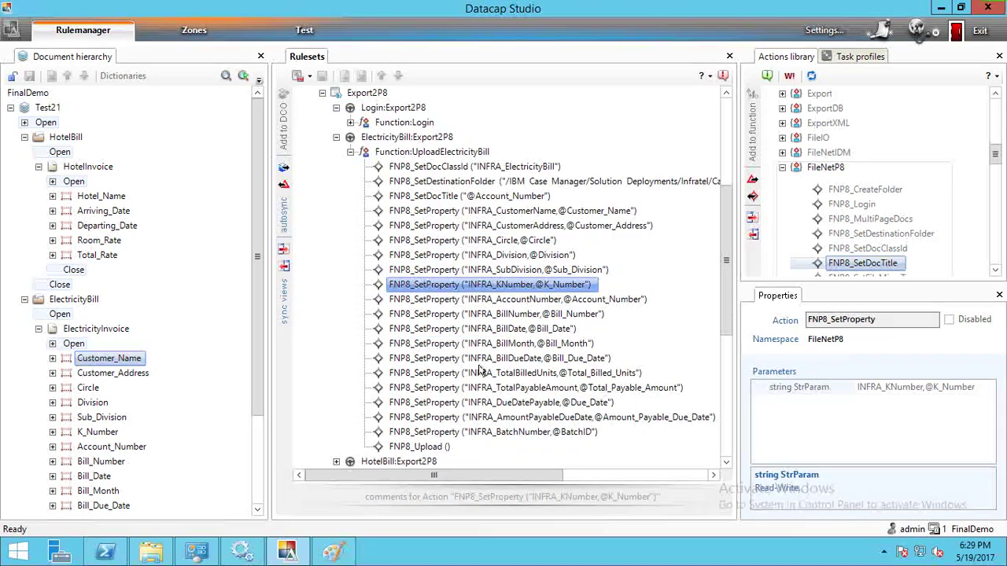
left_click(482, 373)
scroll(419, 410, "down", 1)
left_click(423, 417)
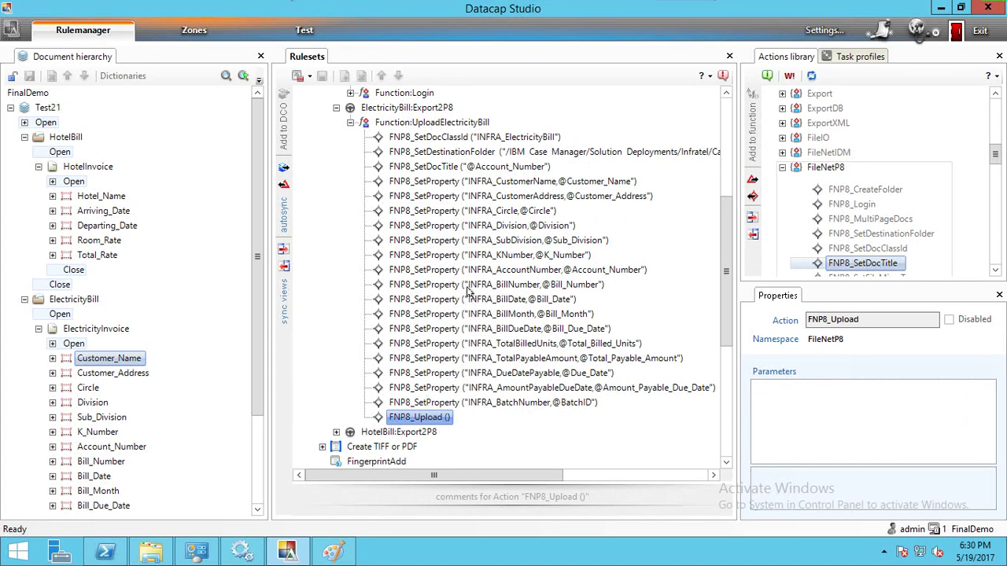
scroll(468, 291, "up", 4)
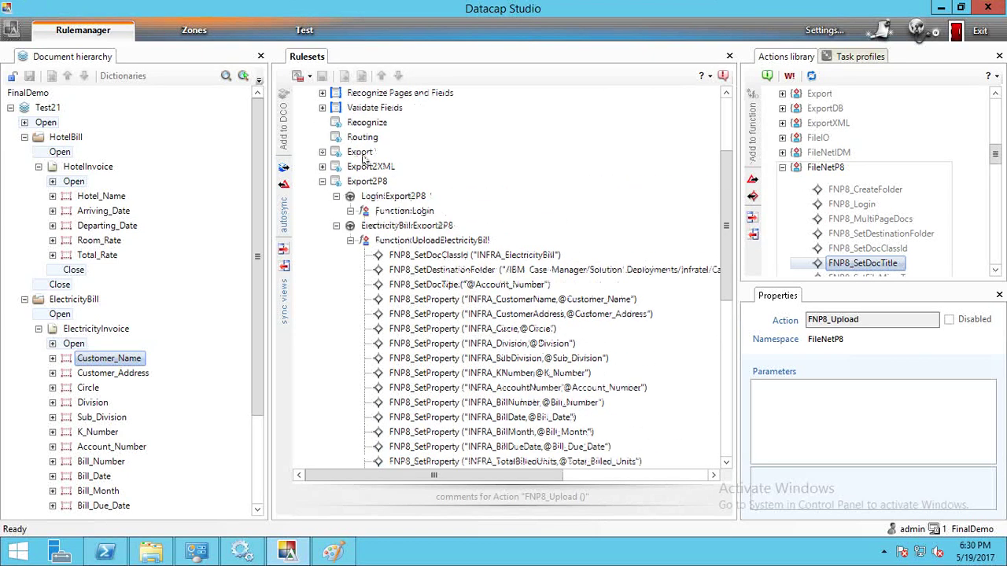
Collapse Export2P8 and install the global Create TIFF or PDF ruleset (ImageCreate.Rul.dll) into FinalDemo
left_click(321, 181)
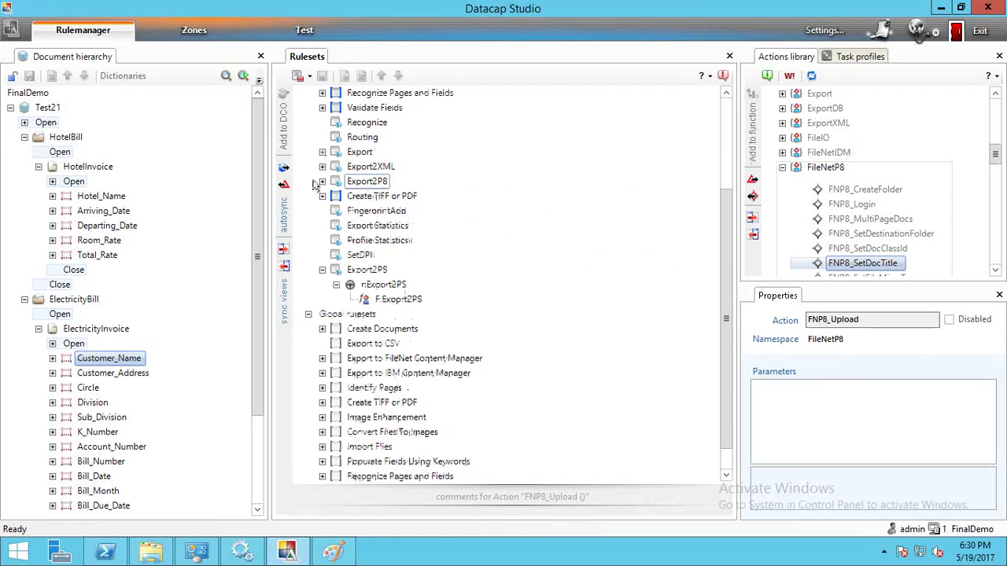
left_click(363, 198)
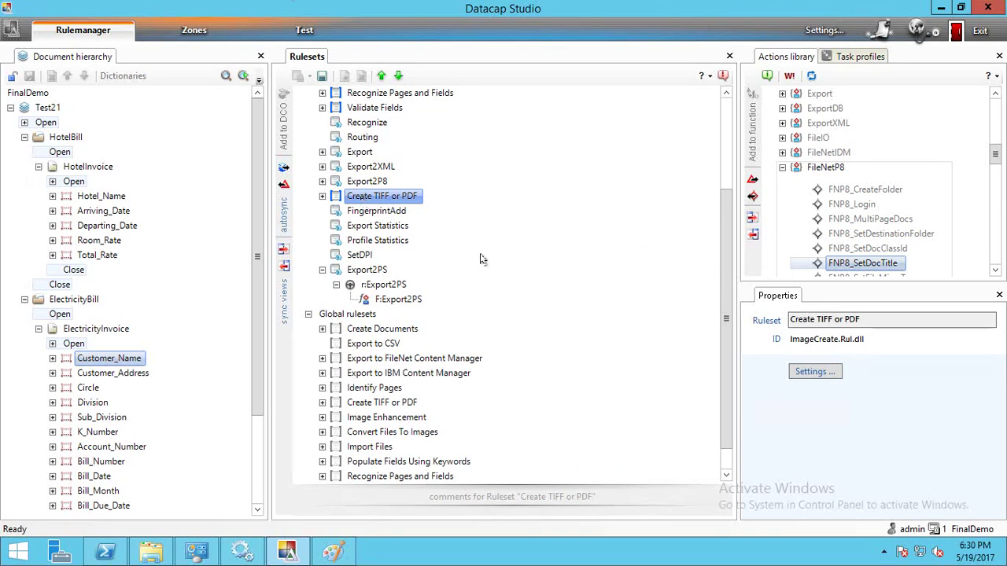
left_click_drag(723, 247, 731, 322)
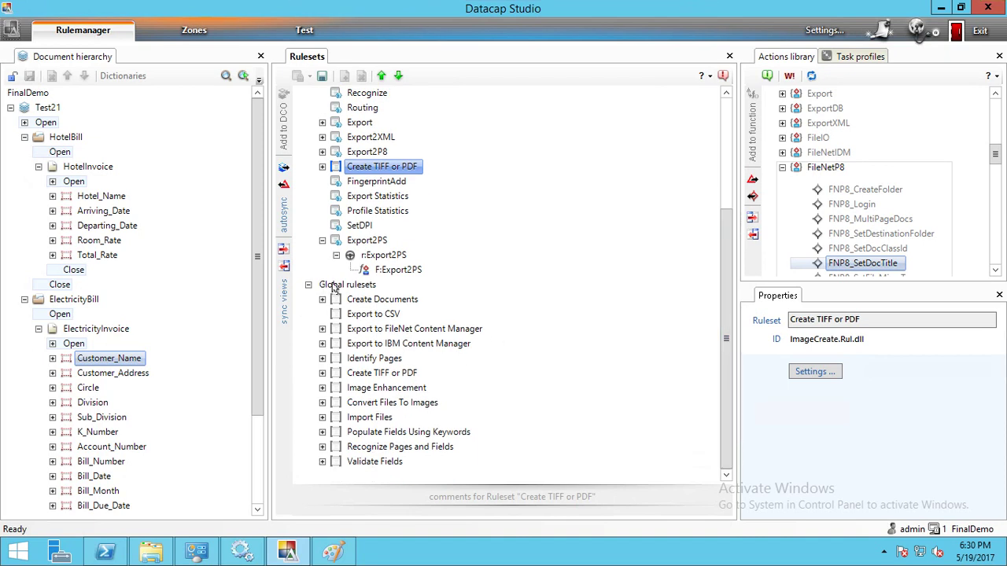
left_click(366, 287)
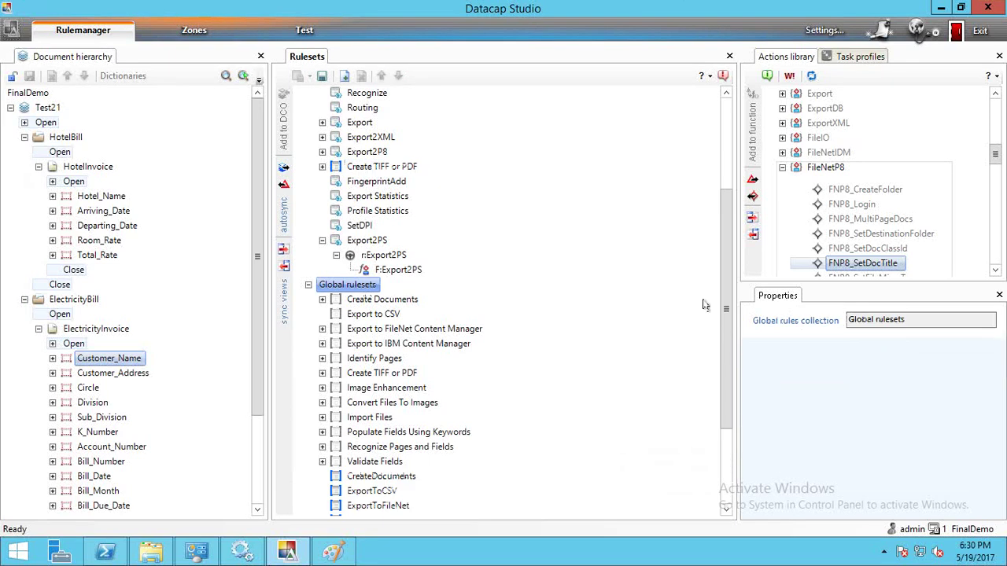
left_click_drag(729, 296, 725, 355)
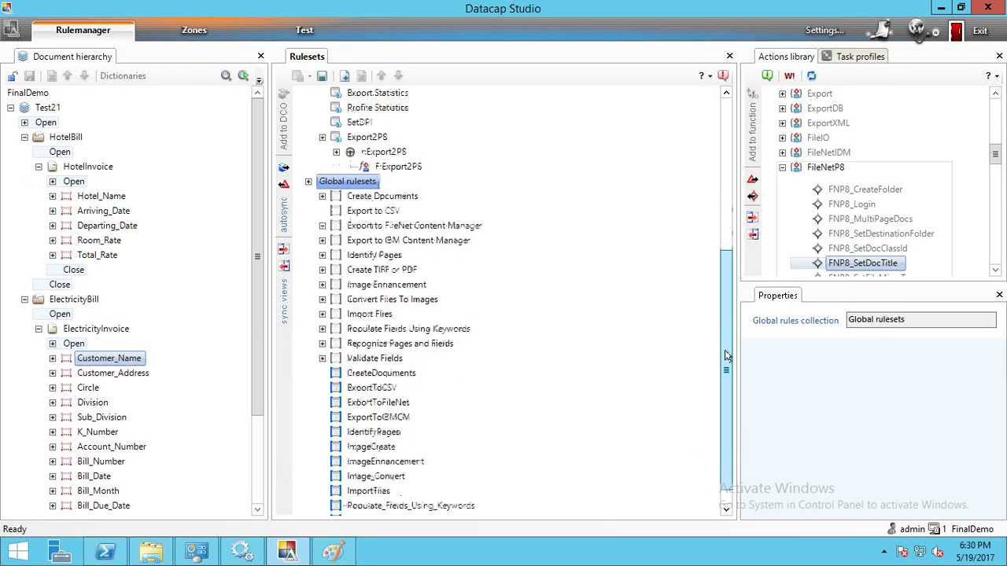
left_click(385, 270)
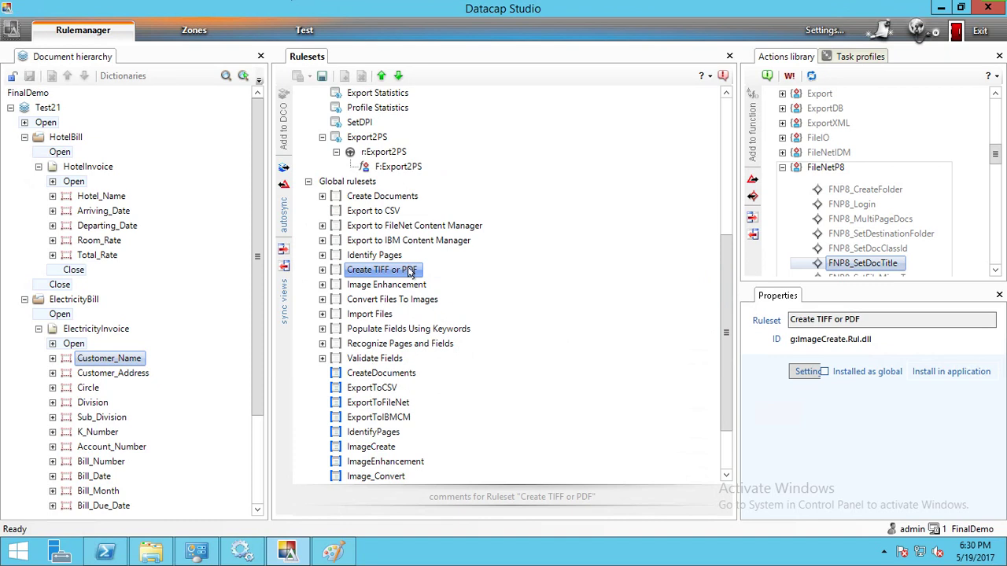
right_click(408, 272)
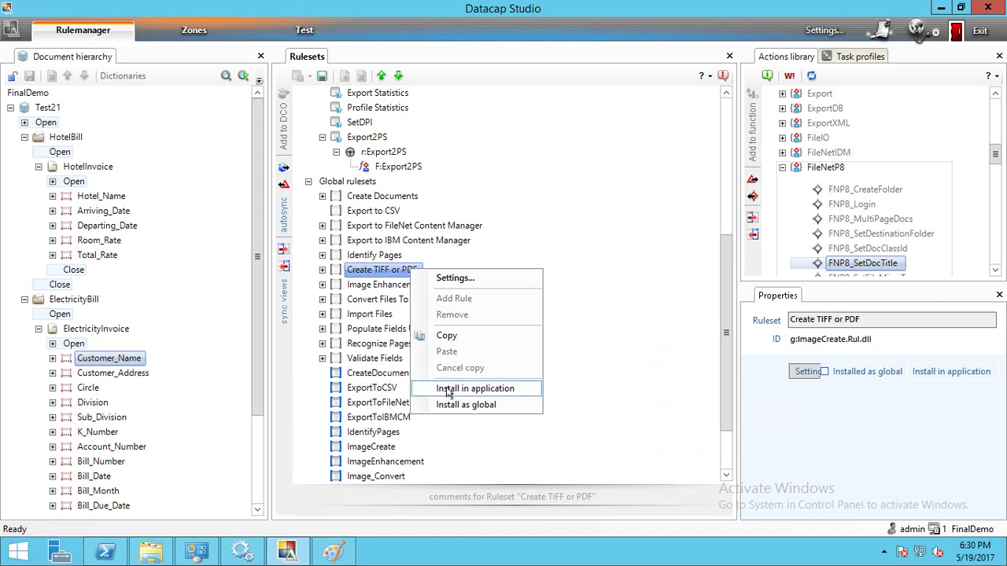
left_click(503, 391)
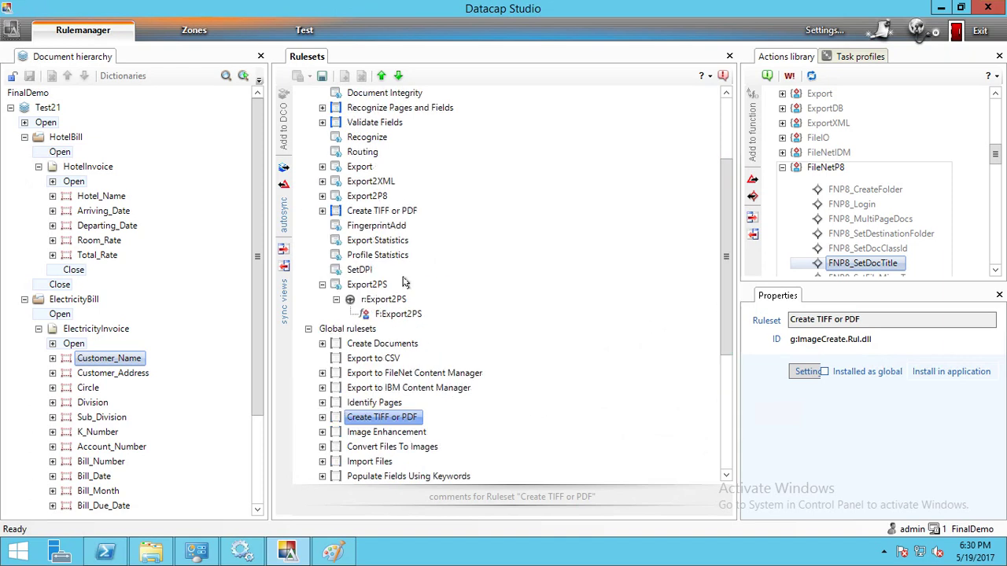
left_click(379, 211)
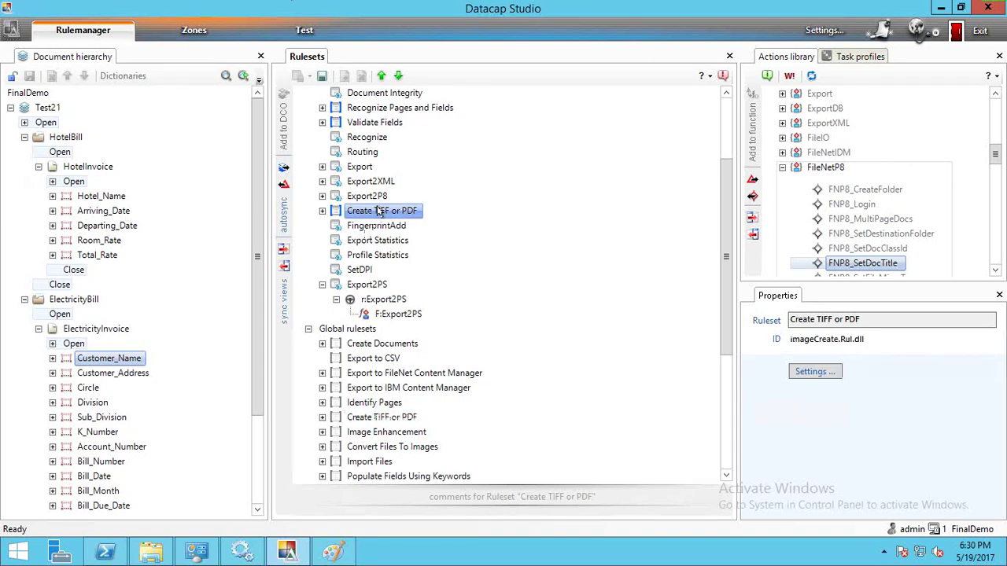
Expand ConvertDocumentTo > PDF_OCR_A and review title 'Electricity Bill', author, subject 'Bill', keywords 'Infratel', producer 'IBM'
left_click(323, 210)
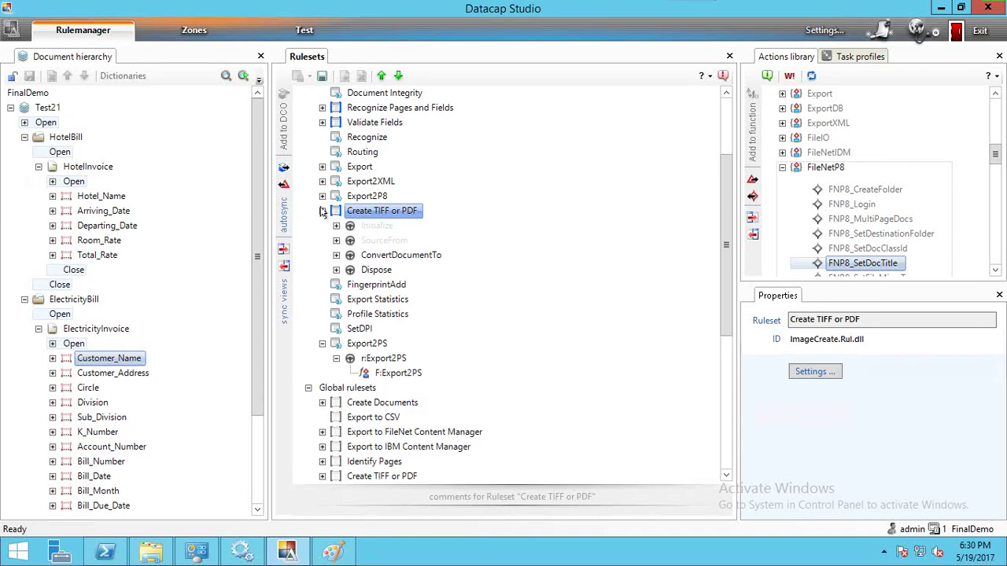
left_click(336, 255)
left_click(350, 285)
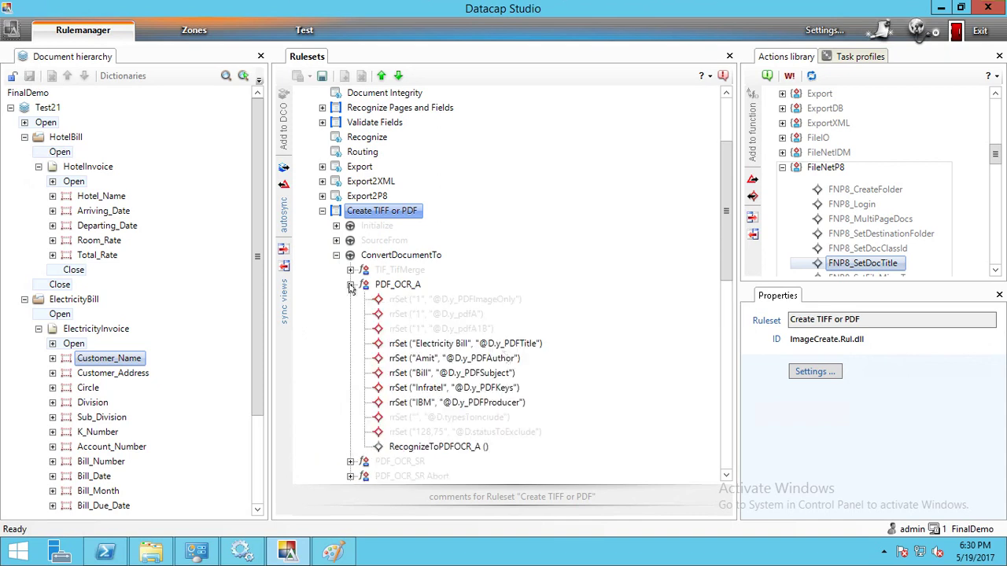
left_click(454, 346)
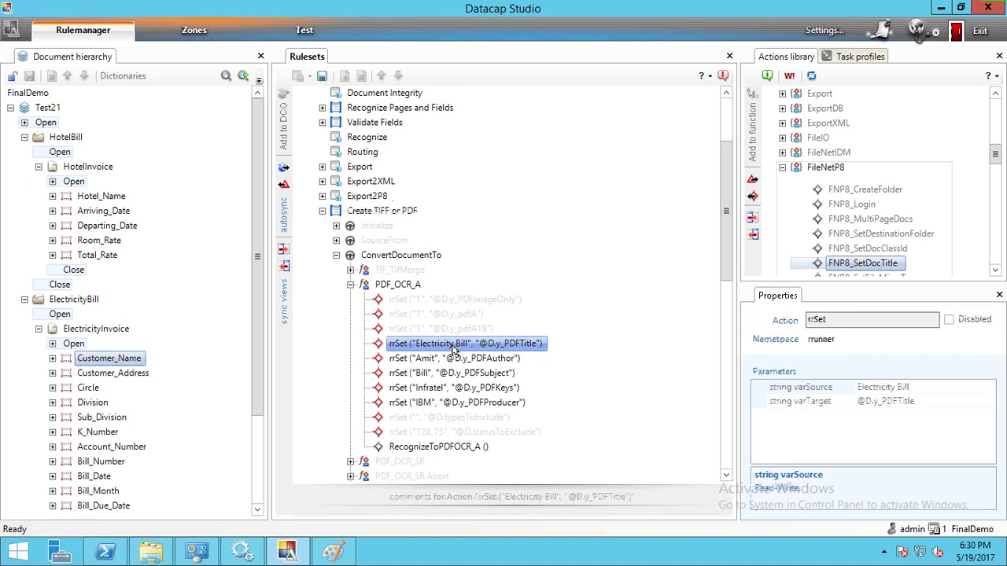
left_click(429, 362)
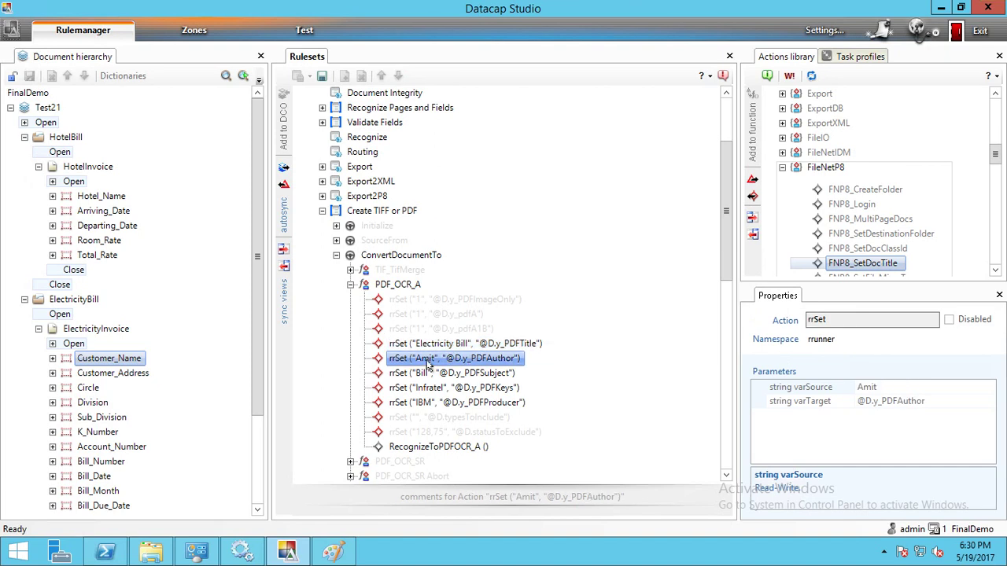
left_click(458, 376)
left_click(474, 390)
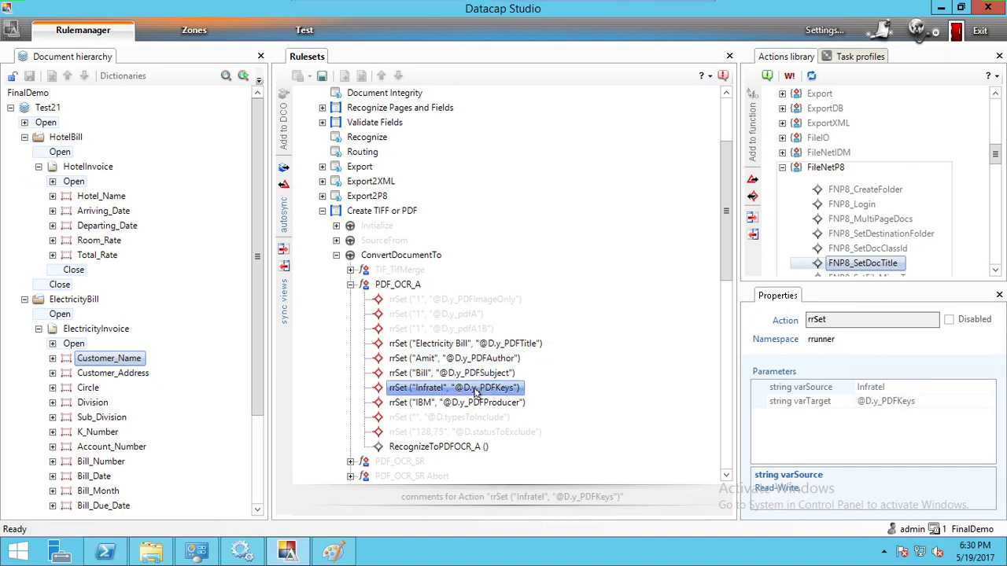
left_click(488, 404)
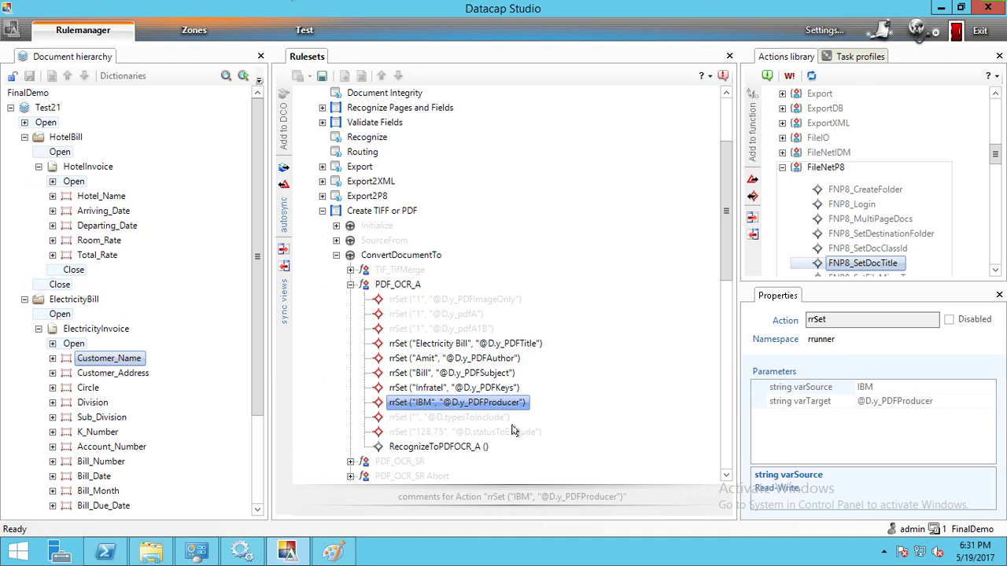
Collapse PDF_OCR_A, ConvertDocumentTo and the Create TIFF or PDF ruleset
left_click(350, 284)
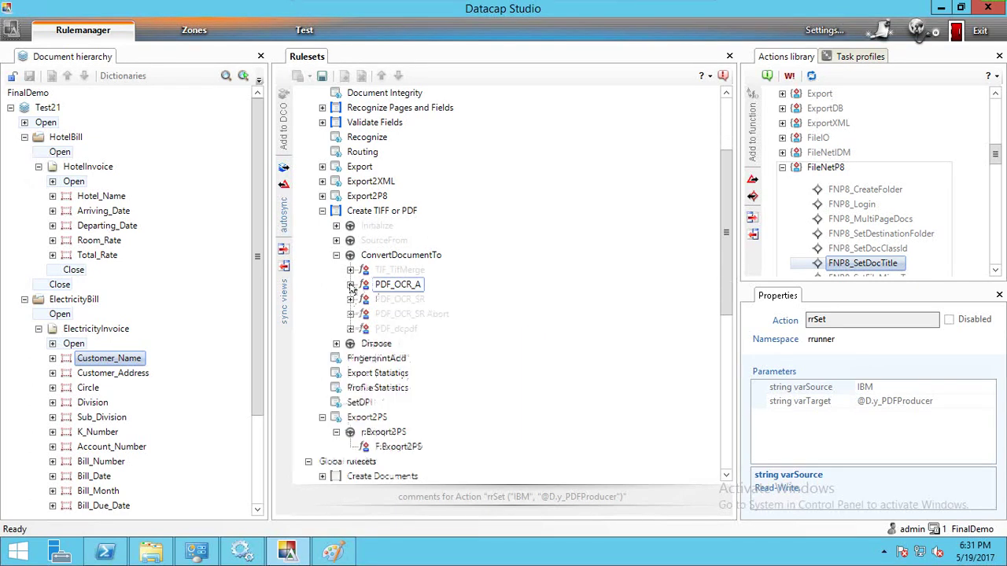
left_click(336, 255)
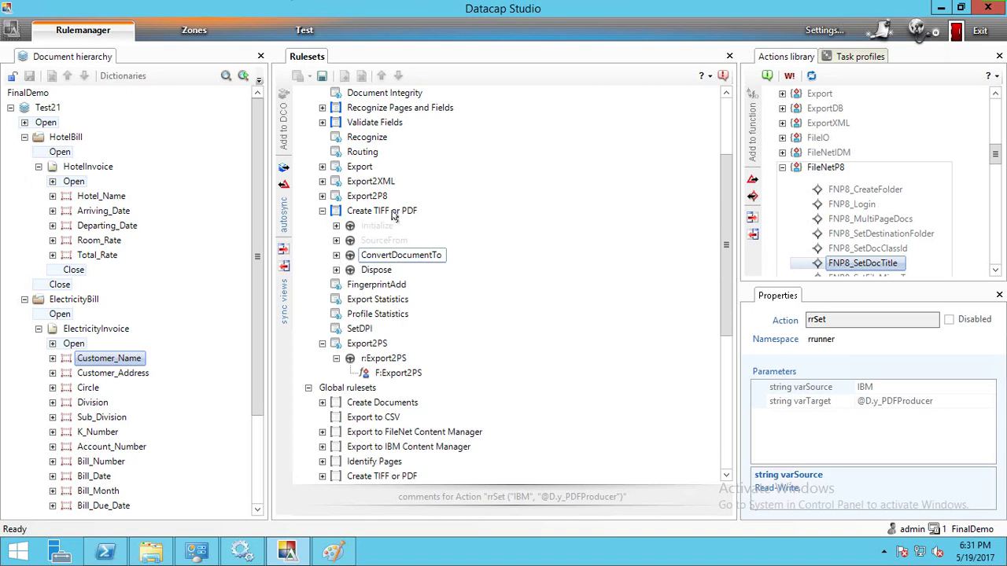
left_click(322, 211)
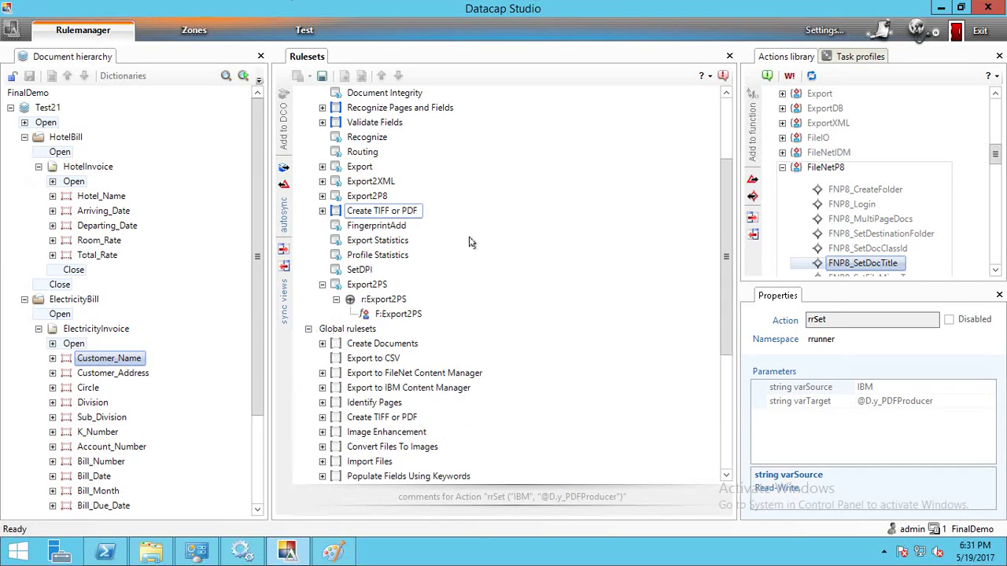
Lock the rulesets for editing, then remove the Export2PS ruleset and confirm the deletion
left_click(382, 211)
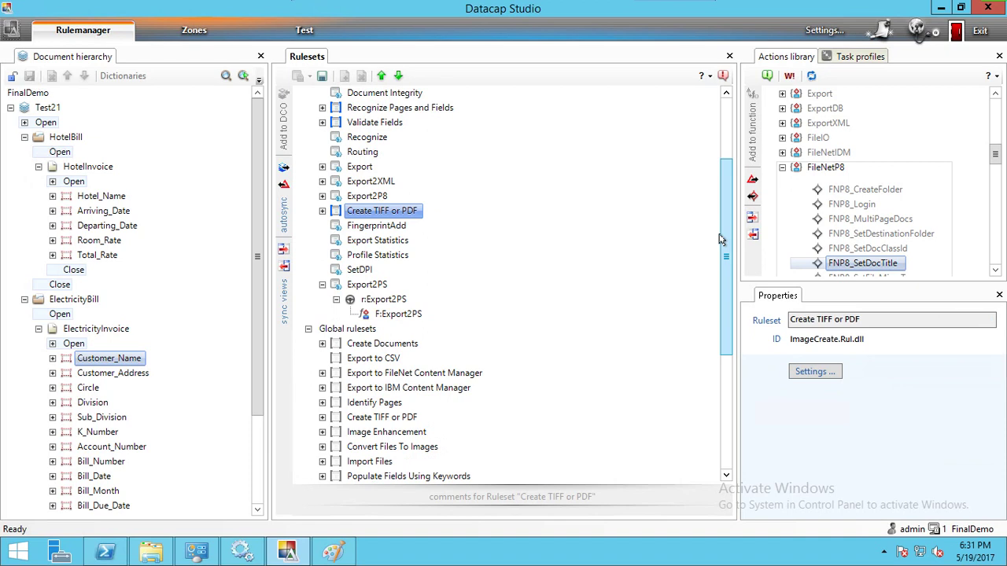
left_click(373, 288)
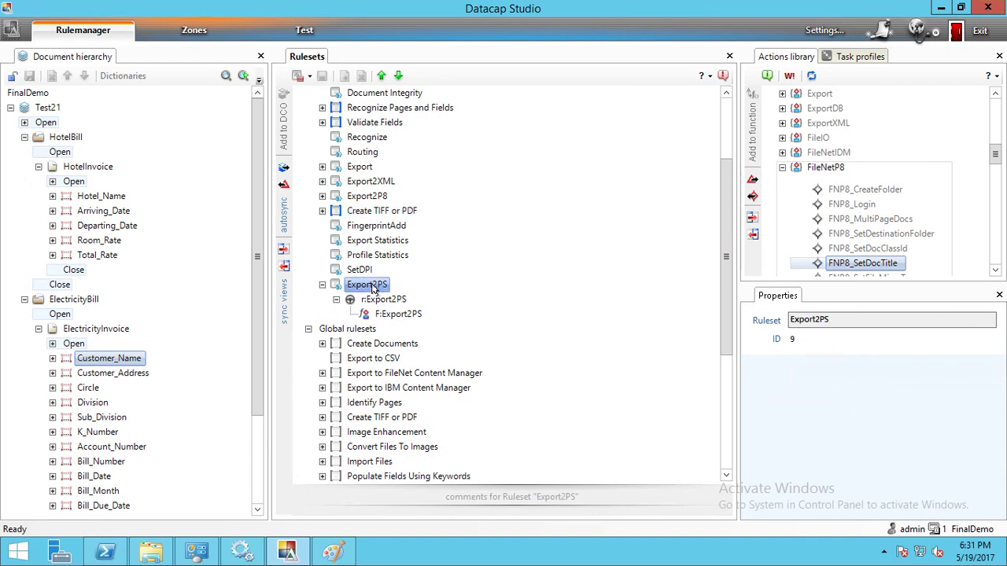
right_click(374, 288)
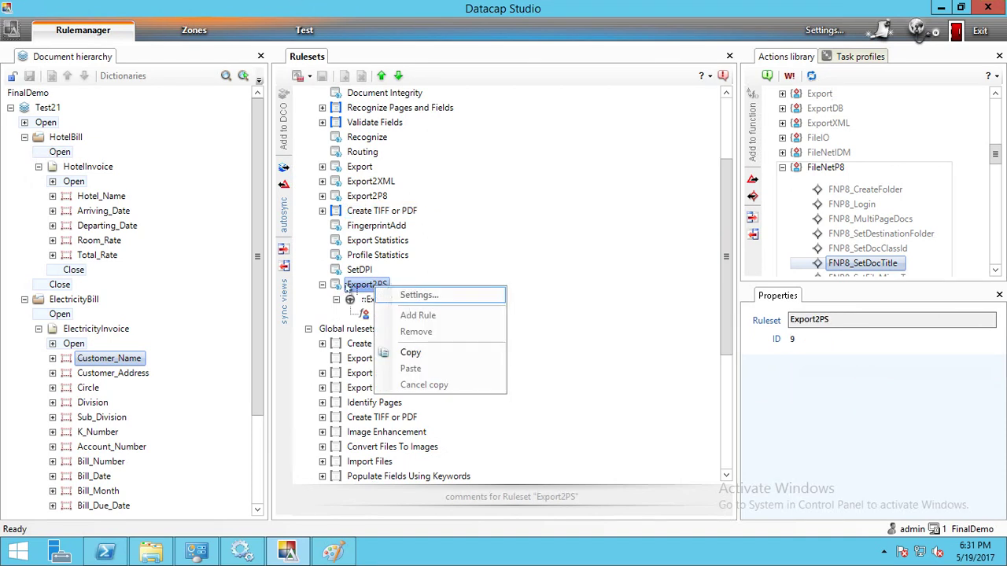
left_click(349, 290)
left_click(298, 76)
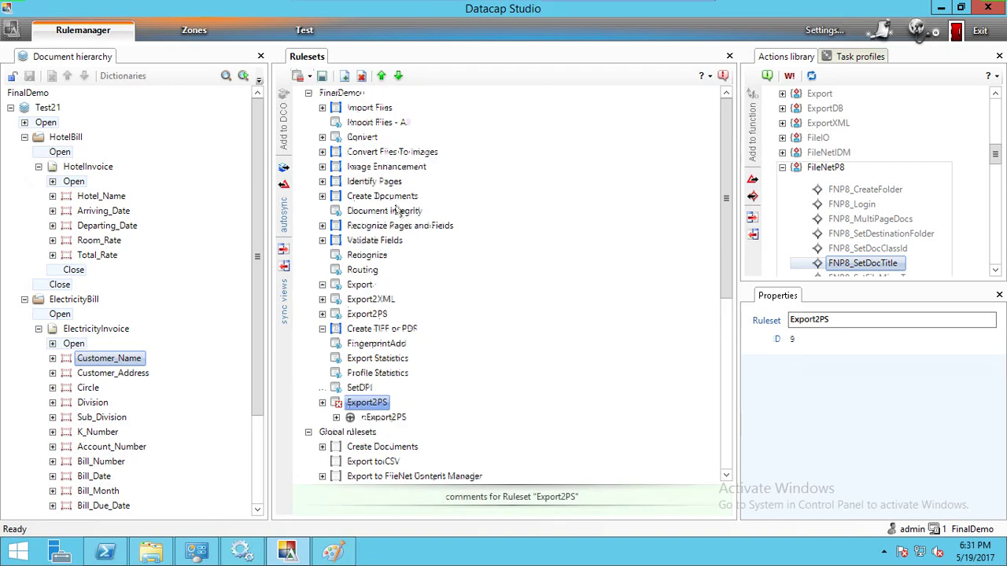
right_click(368, 404)
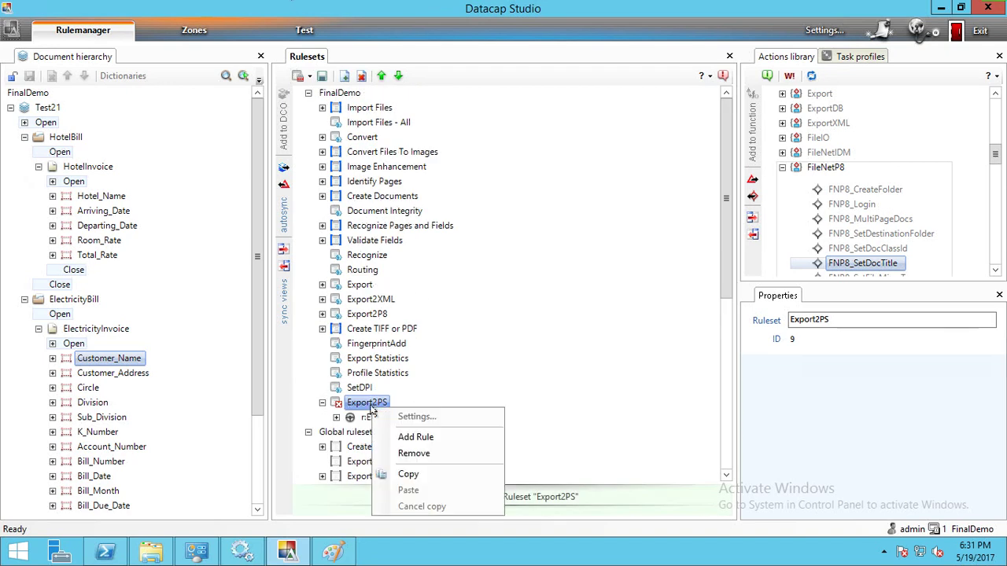
left_click(415, 453)
left_click(532, 332)
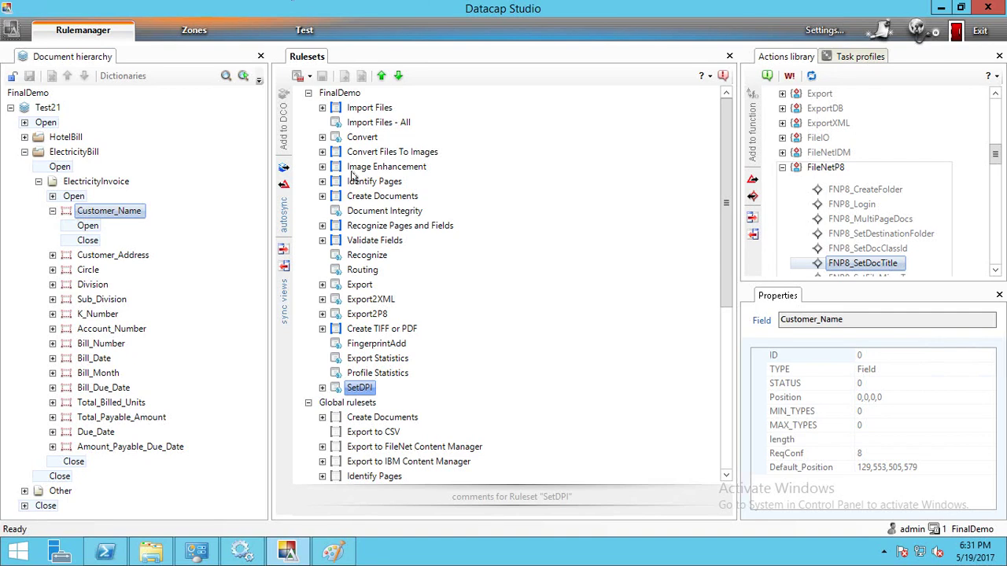
Drill into SetDPI > rSetDPI > fSetDPI's SetImageDPI_ByWidth (8.27, 192) and locate it under Custom actions
left_click(322, 388)
left_click(336, 402)
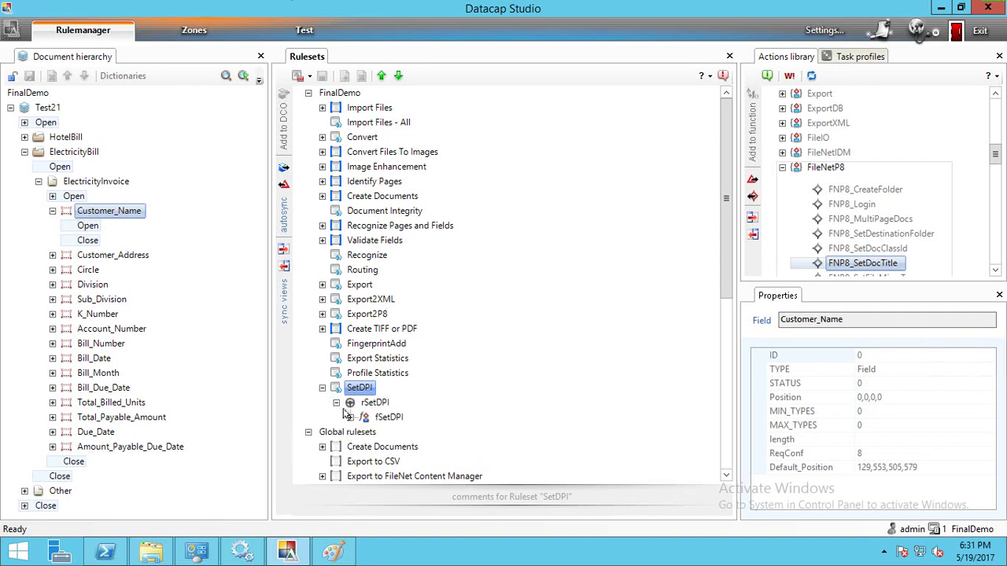
left_click(375, 401)
scroll(385, 376, "down", 2)
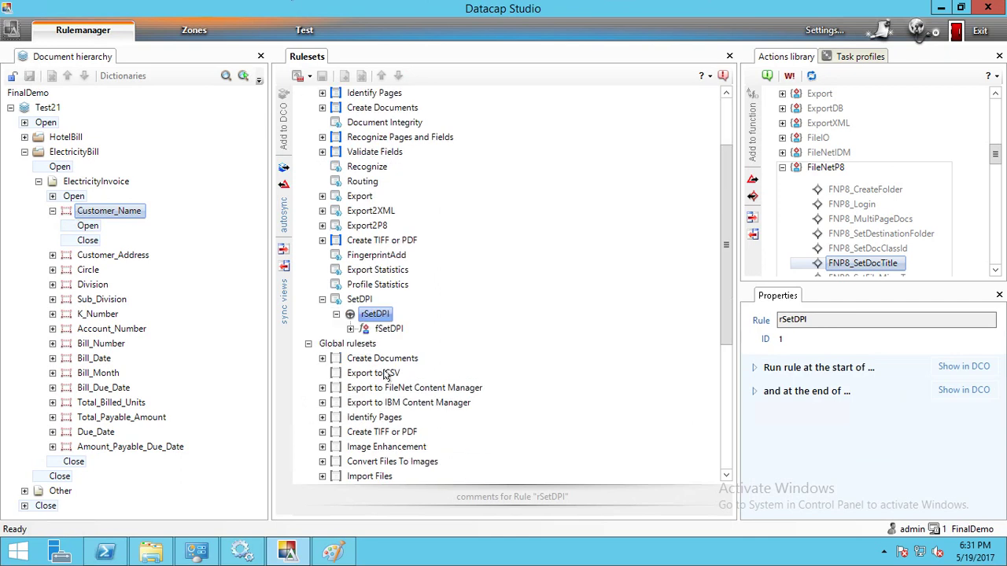
left_click(388, 328)
left_click(350, 329)
left_click(477, 345)
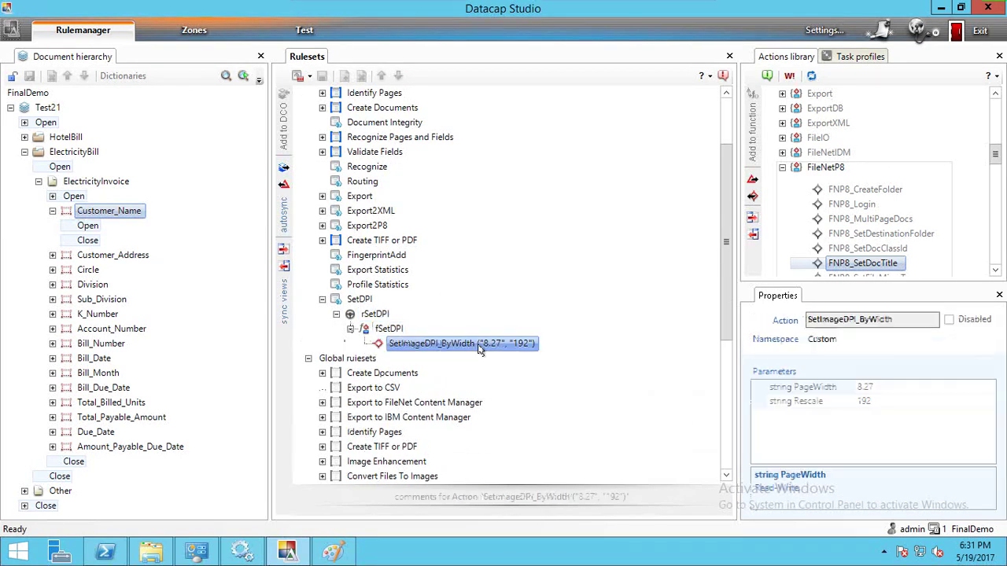
left_click(752, 221)
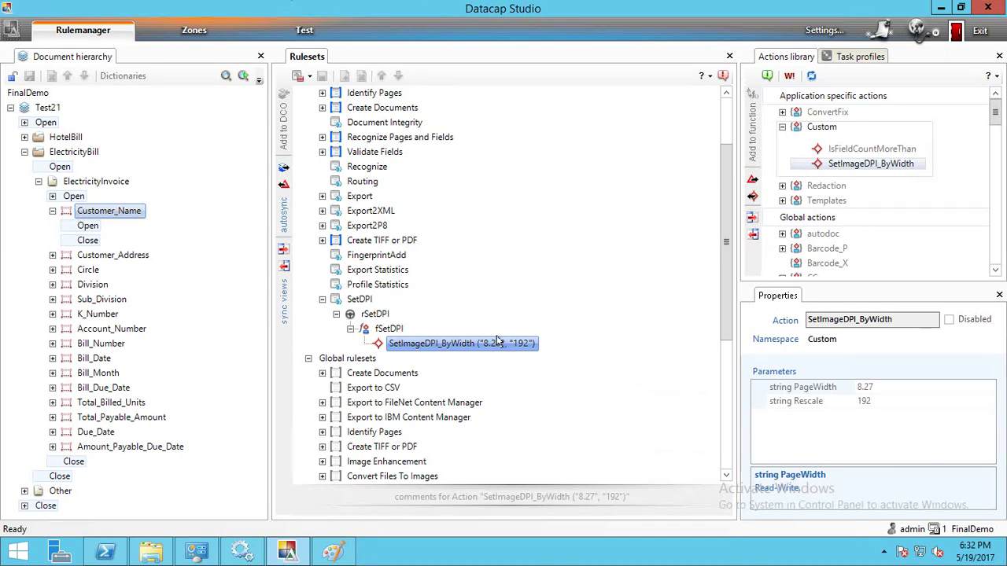
left_click_drag(725, 224, 725, 187)
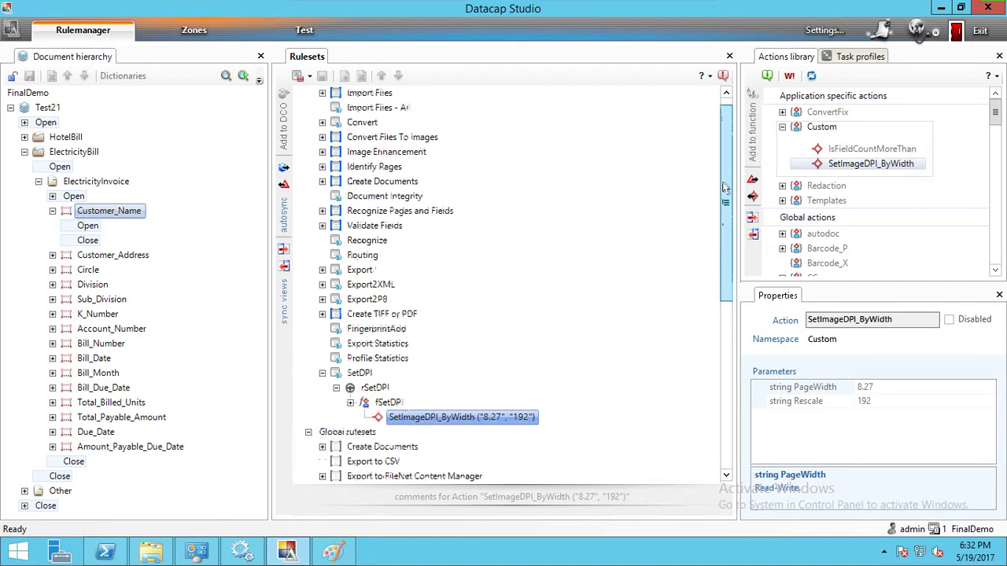
Inspect the Convert ruleset's rConvert rule and its OCRA_ConvertImage2BW action
left_click(321, 122)
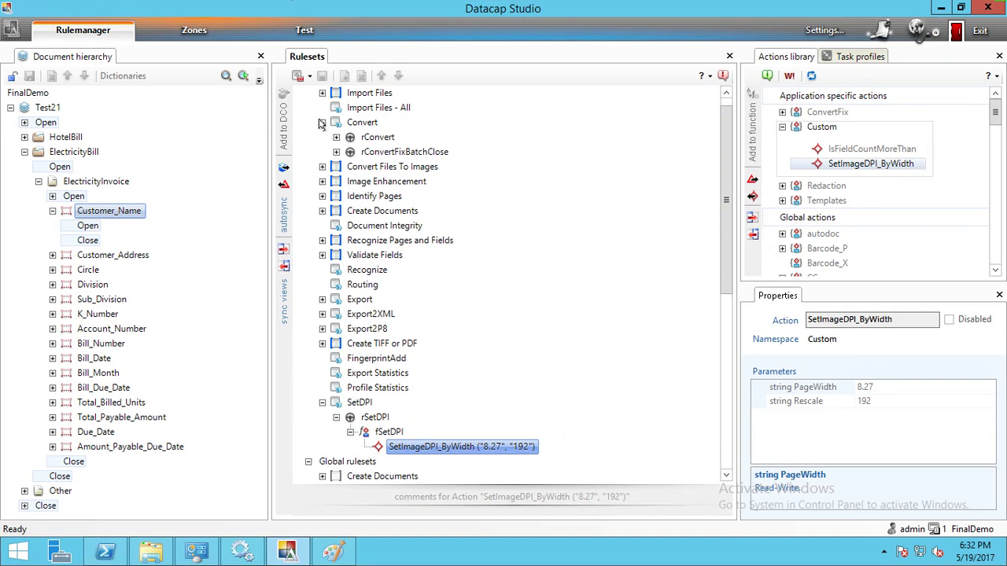
left_click(356, 123)
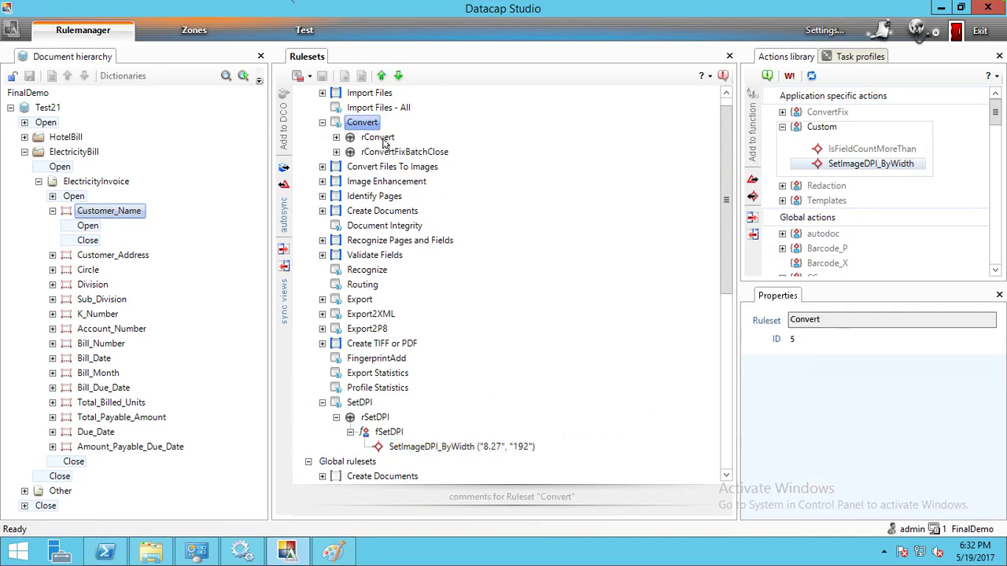
left_click(379, 138)
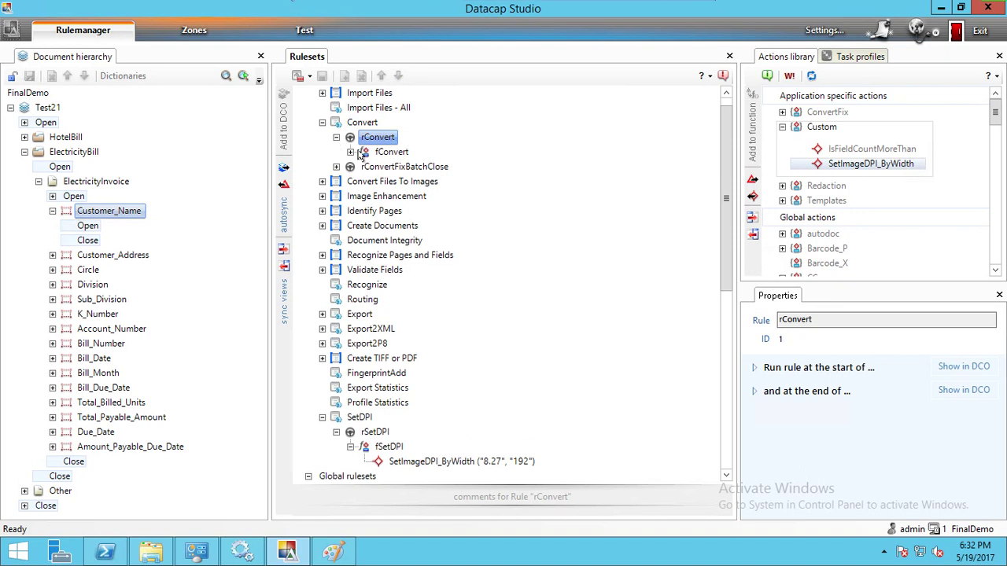
left_click(350, 152)
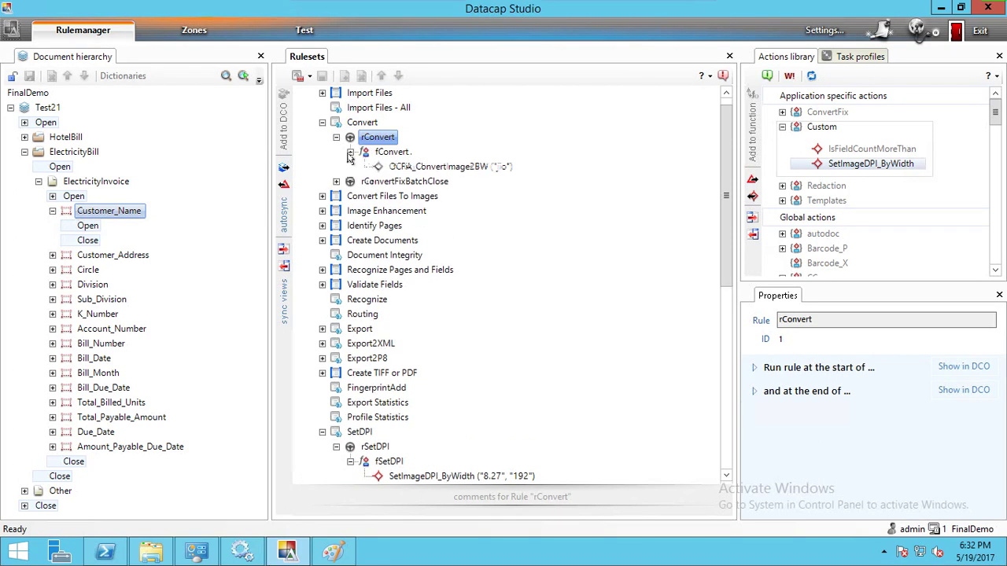
left_click(454, 167)
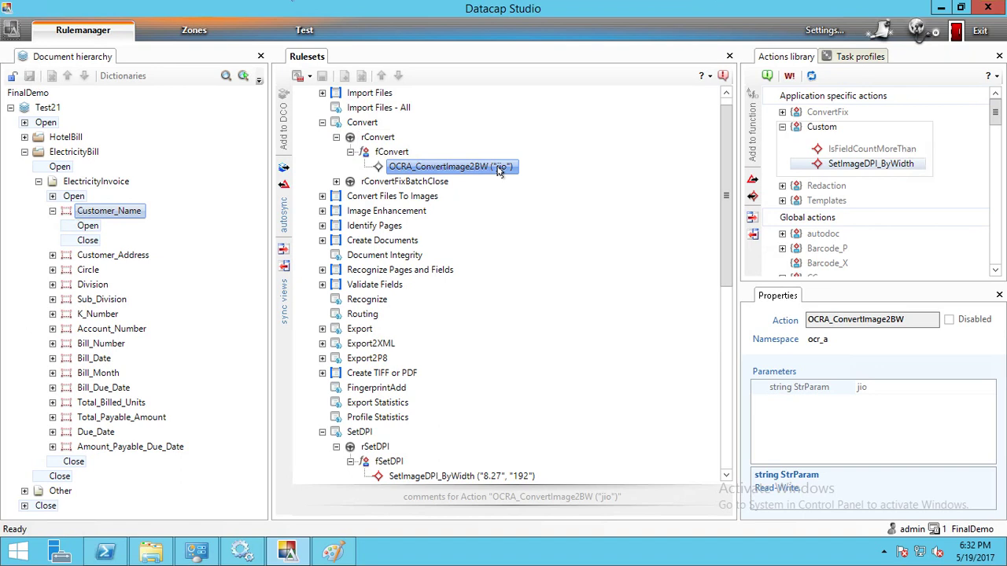
Review rConvertFixBatchClose's actions: CopyOriginToChildren, RemoveSourceImages and RenameTIFFsToStandard
left_click(336, 182)
left_click(350, 196)
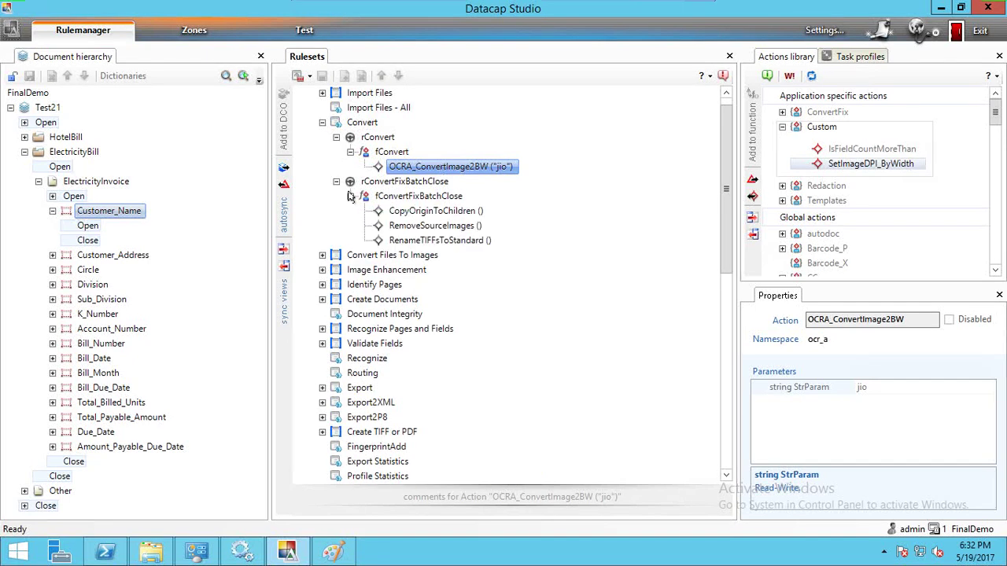
left_click(450, 212)
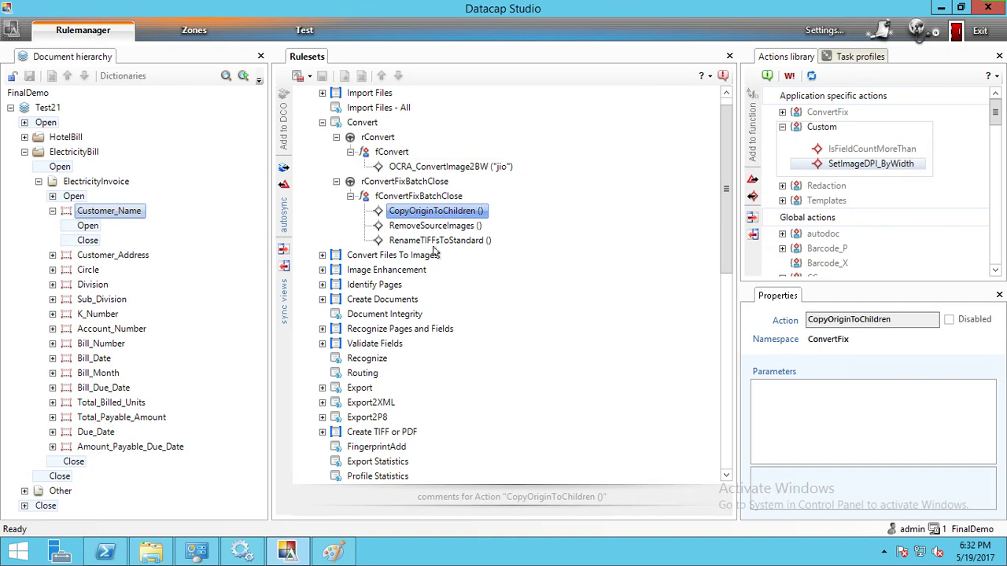
left_click(452, 228)
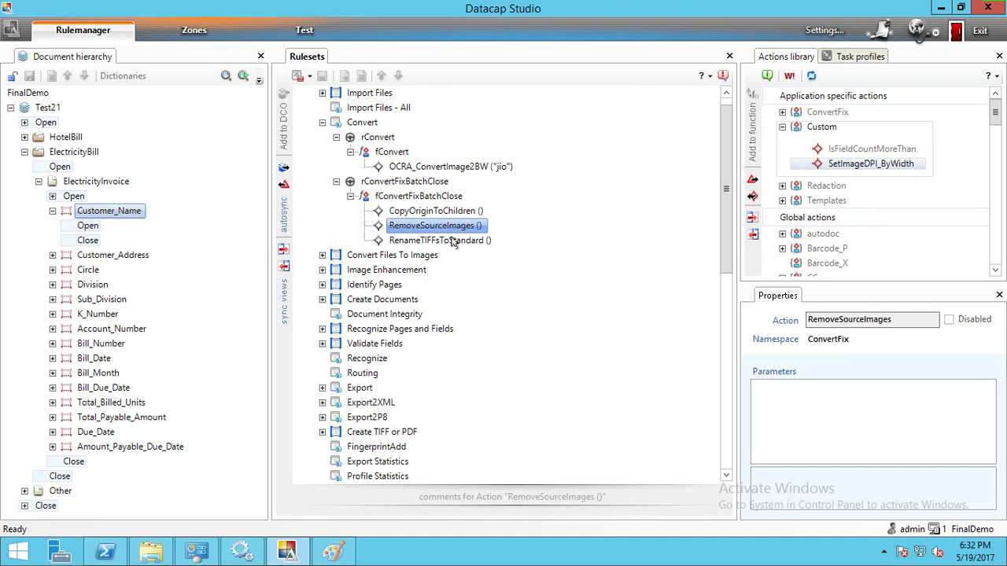
left_click(452, 242)
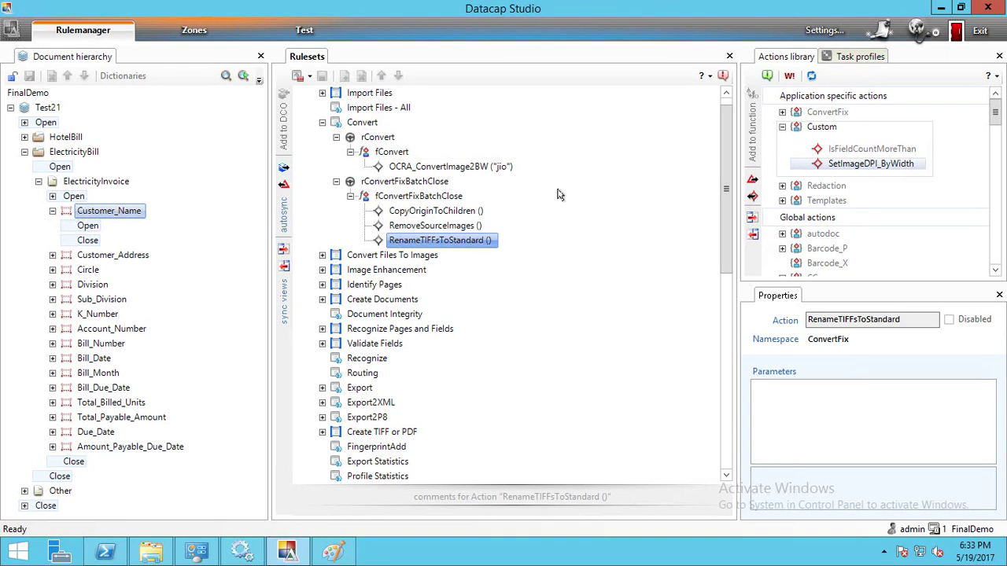
Collapse Convert, SetDPI and the ElectricityBill hierarchy branch, then show the Task profiles list
left_click(364, 126)
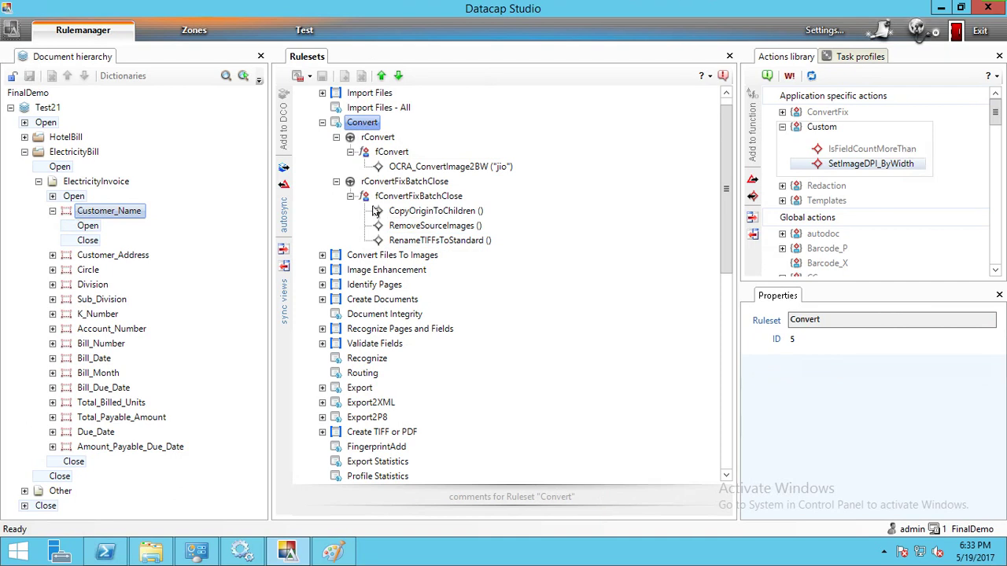
left_click(322, 123)
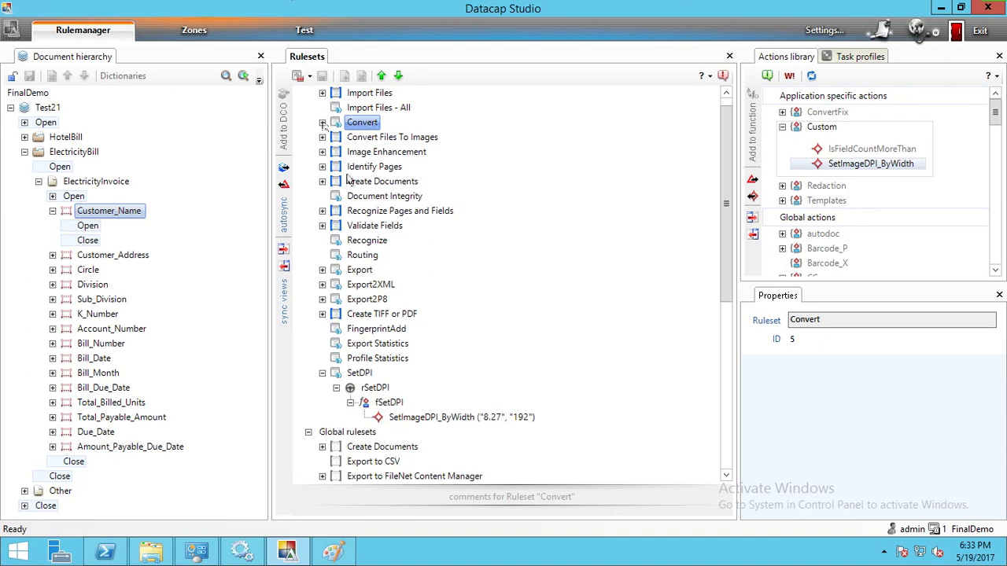
left_click(322, 373)
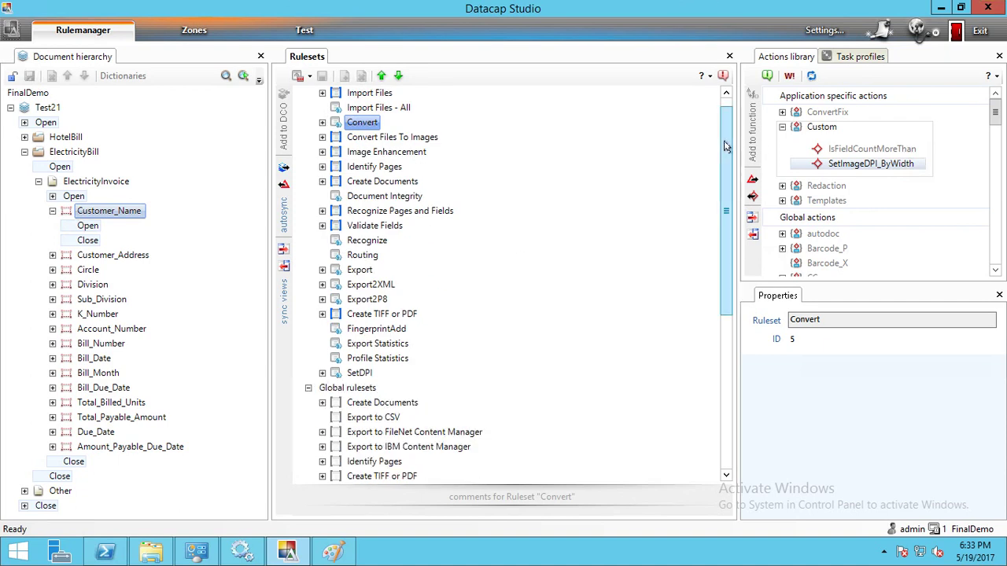
left_click_drag(727, 130, 727, 106)
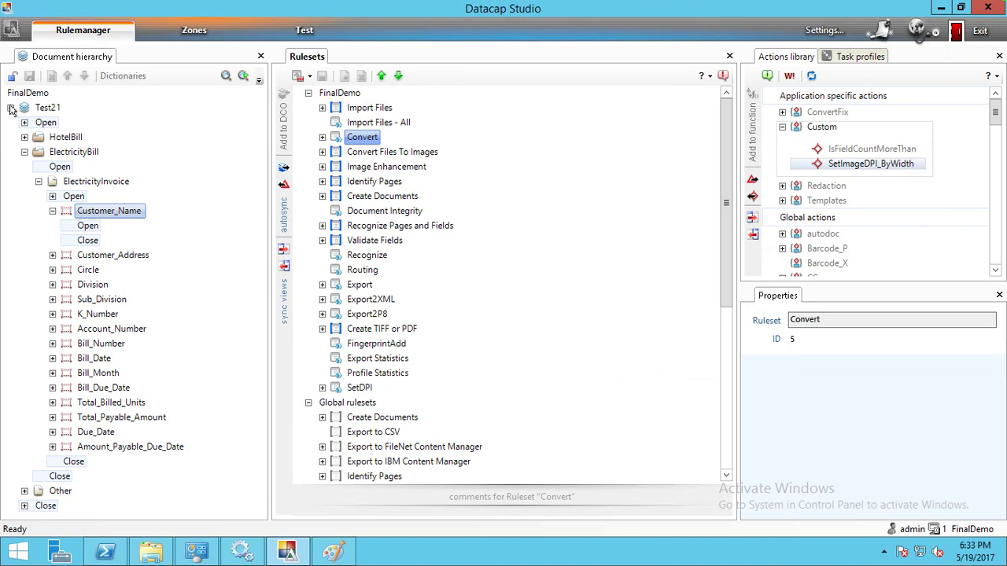
left_click(10, 107)
left_click(47, 108)
left_click(10, 108)
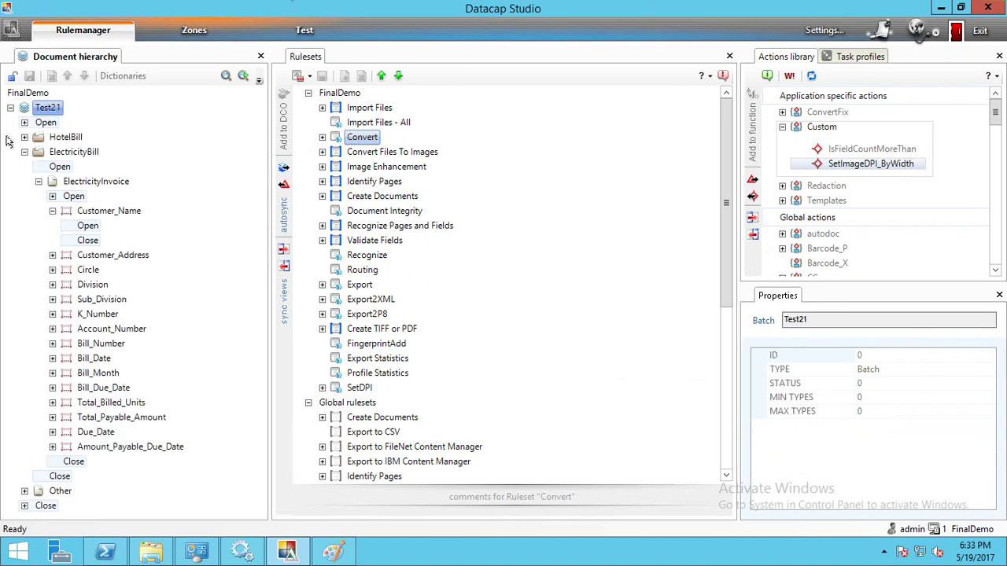
left_click(24, 152)
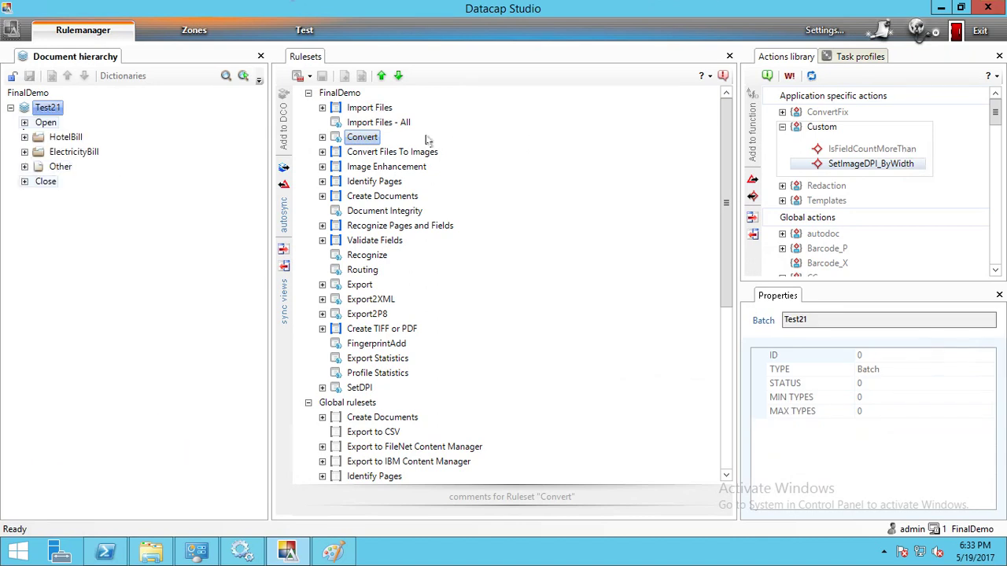
left_click(861, 57)
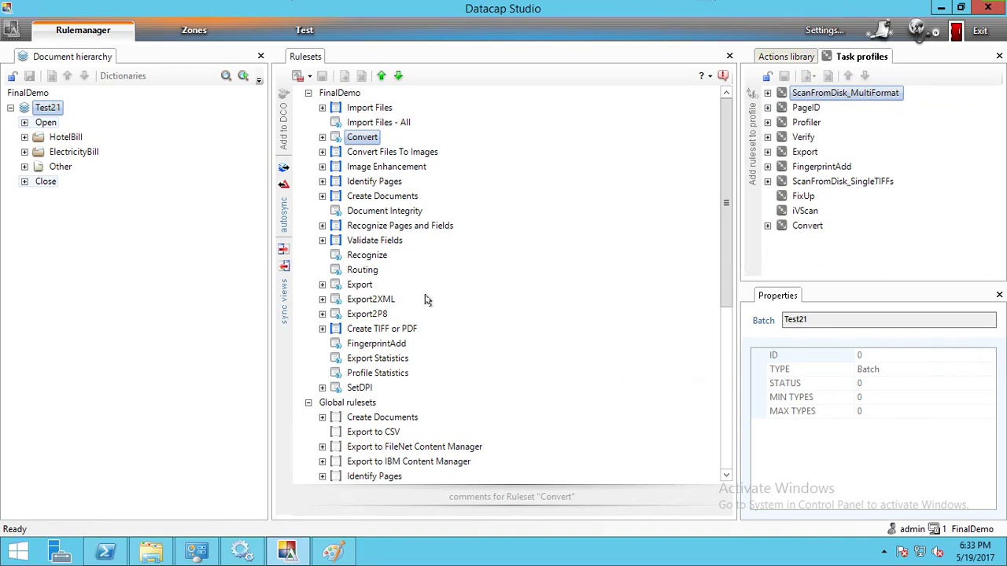
Expand Export2XML and locate its Open XML rule on the Test21 batch Open event
left_click(366, 303)
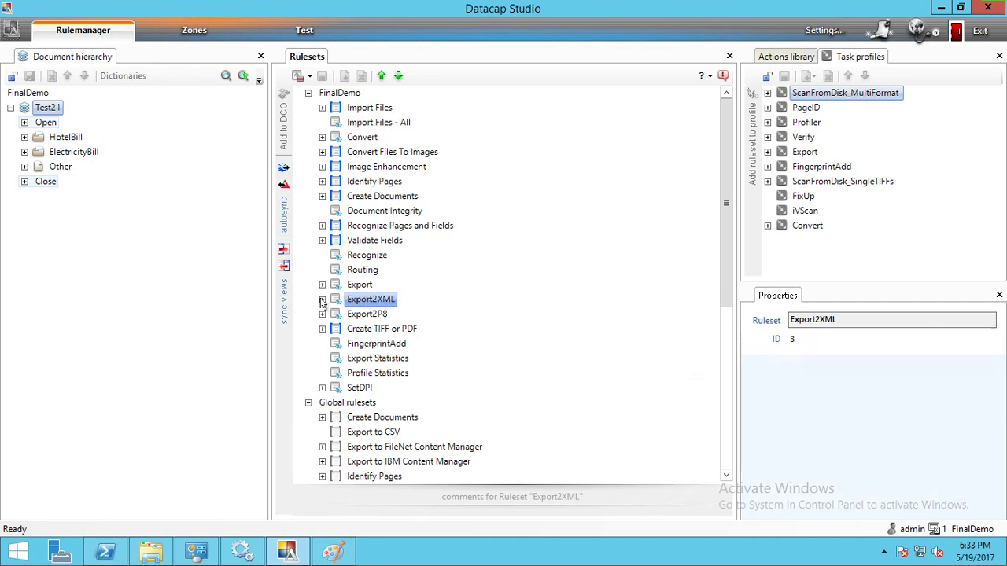
left_click(322, 300)
left_click(381, 316)
left_click(284, 267)
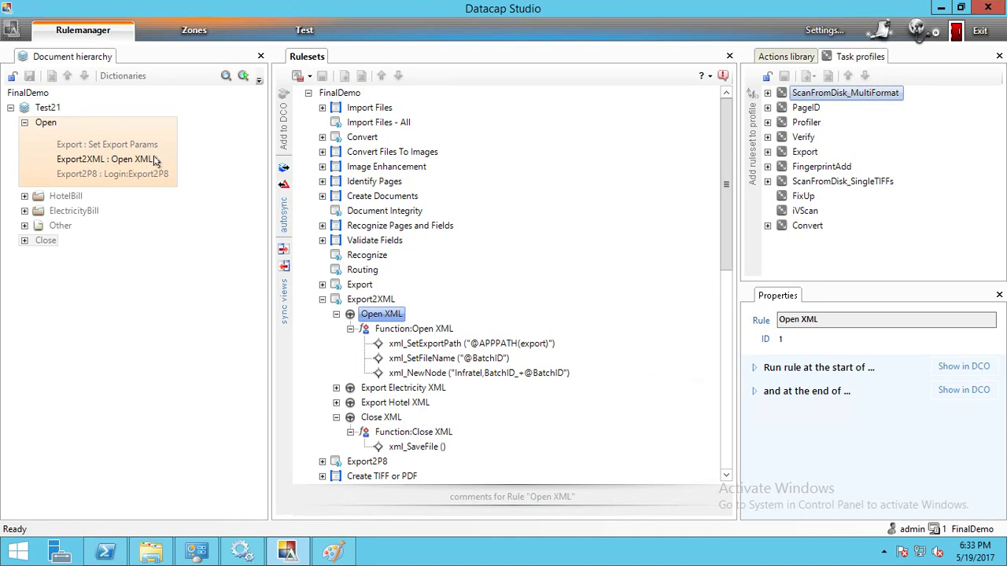
left_click(24, 124)
left_click(49, 108)
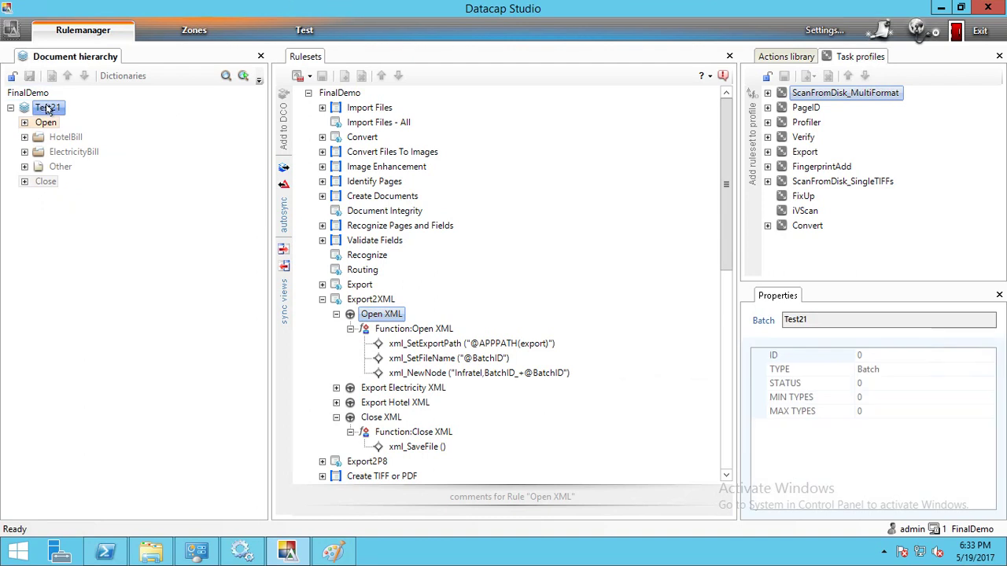
left_click(25, 122)
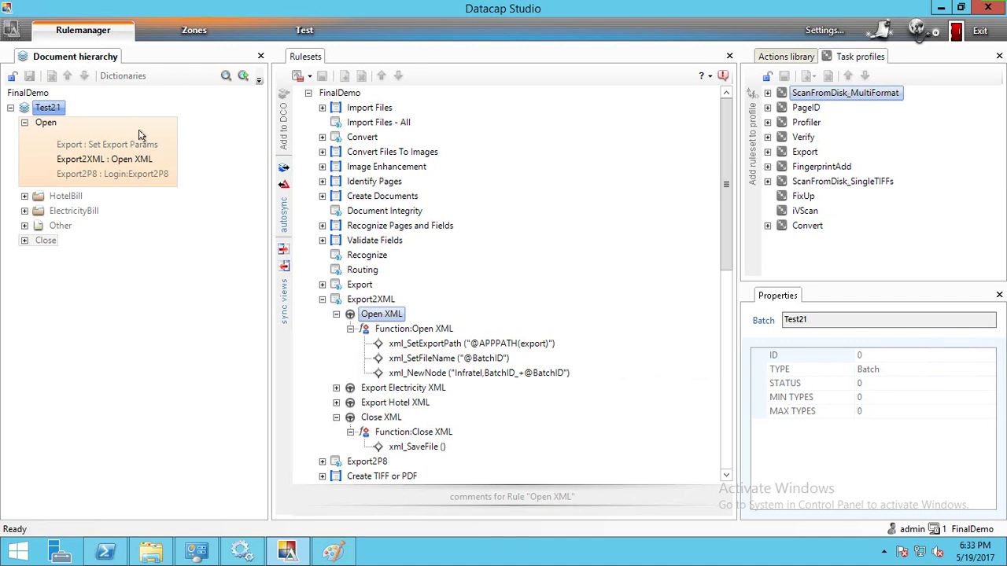
Locate the Export Electricity XML and Export Hotel XML rules in the document hierarchy
left_click(321, 299)
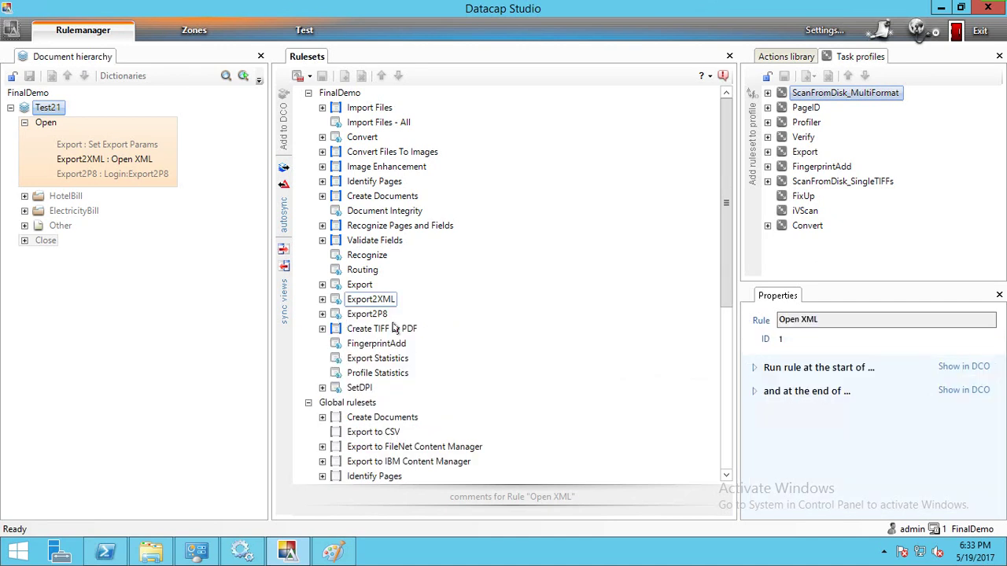
left_click(321, 299)
left_click(350, 328)
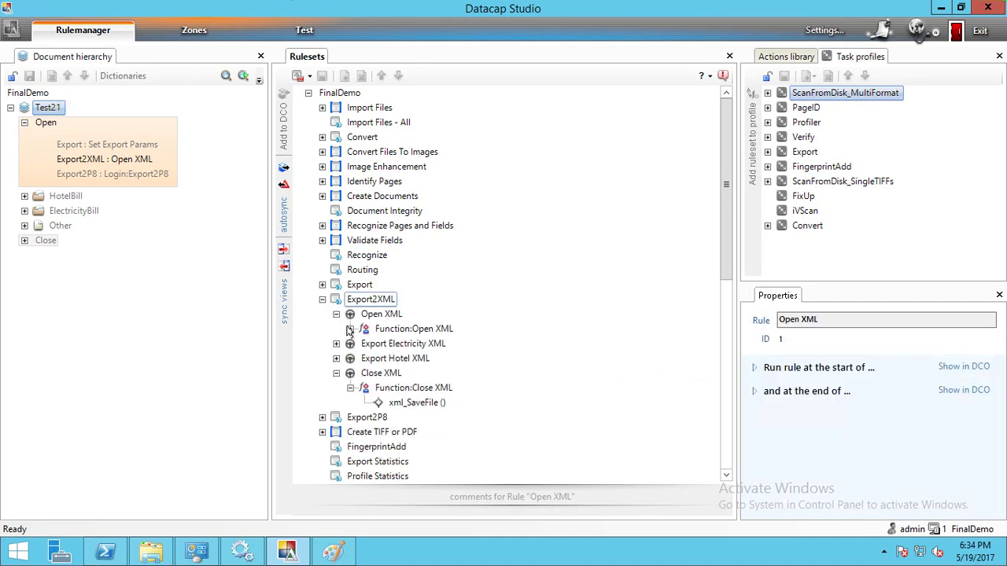
left_click(386, 345)
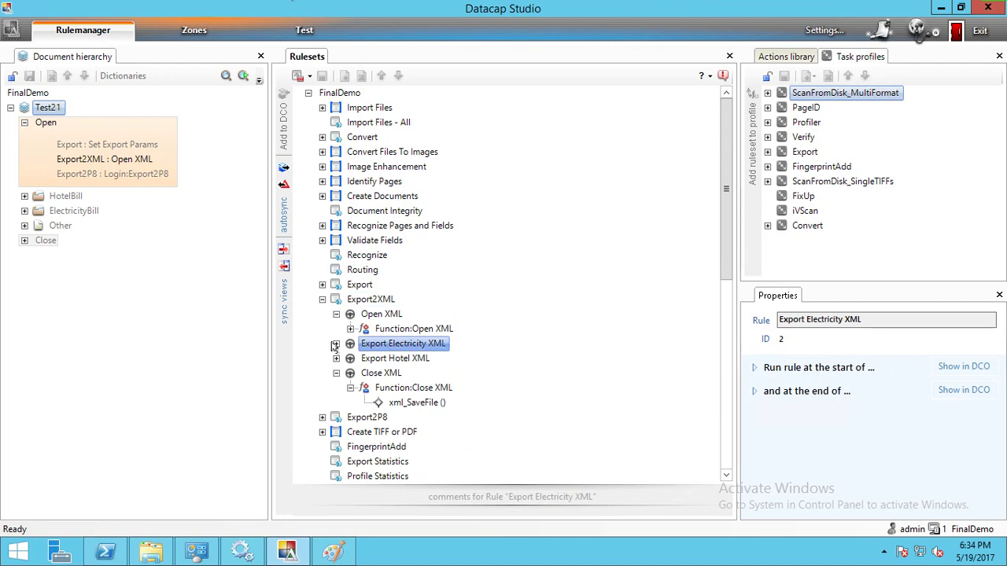
left_click(284, 266)
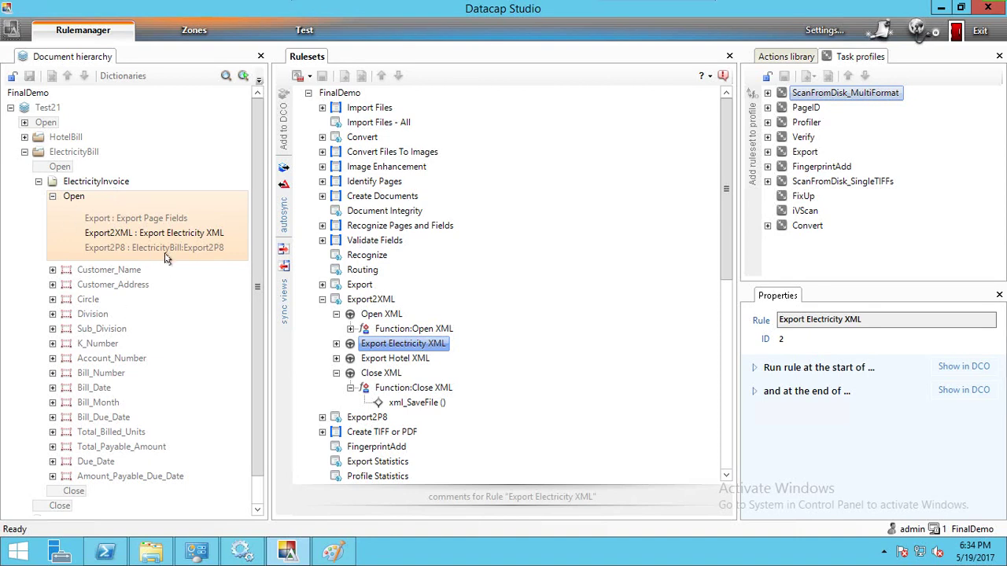
left_click(400, 359)
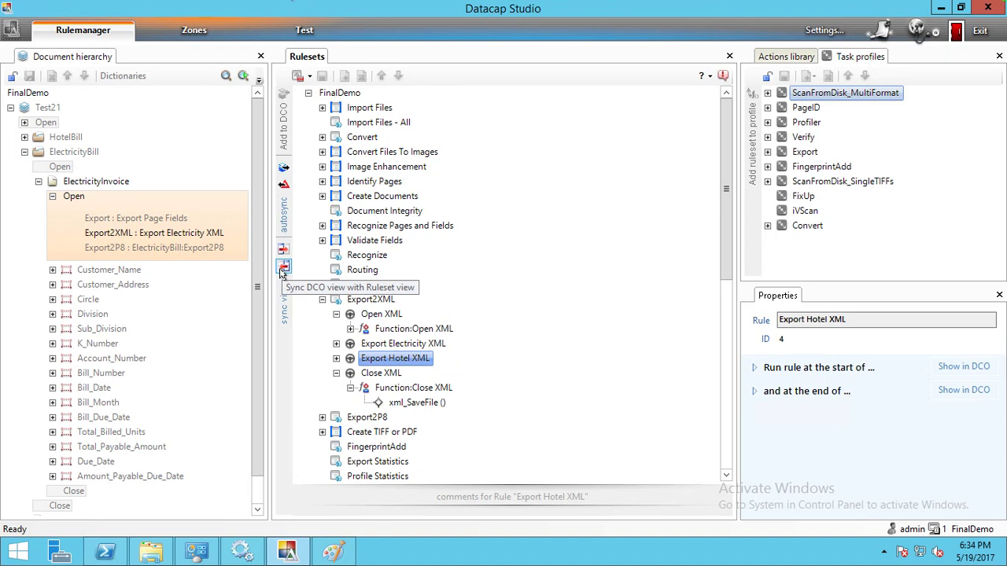
left_click(284, 269)
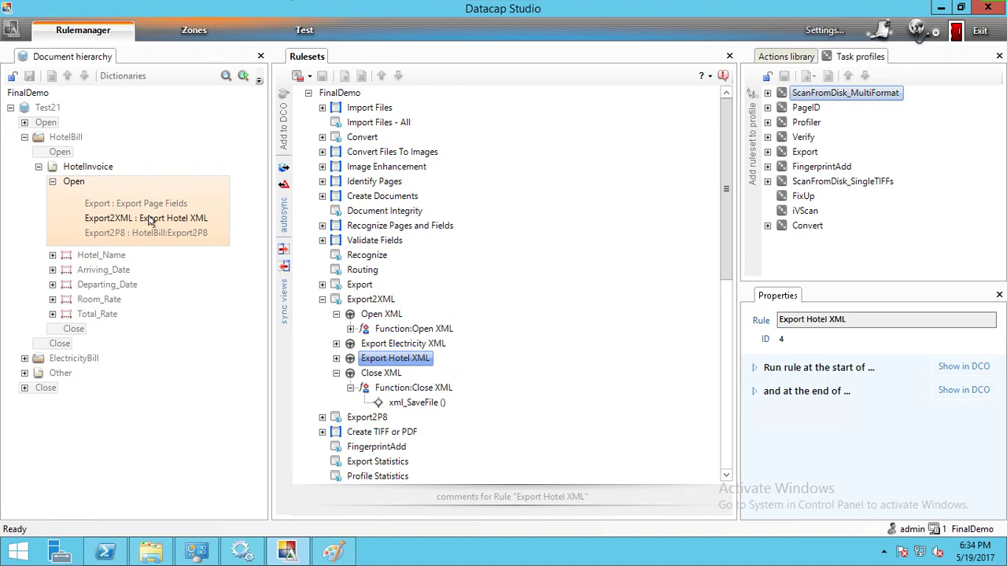
Locate the Close XML rule, expand the batch Open event, and fold Export2XML away
left_click(376, 373)
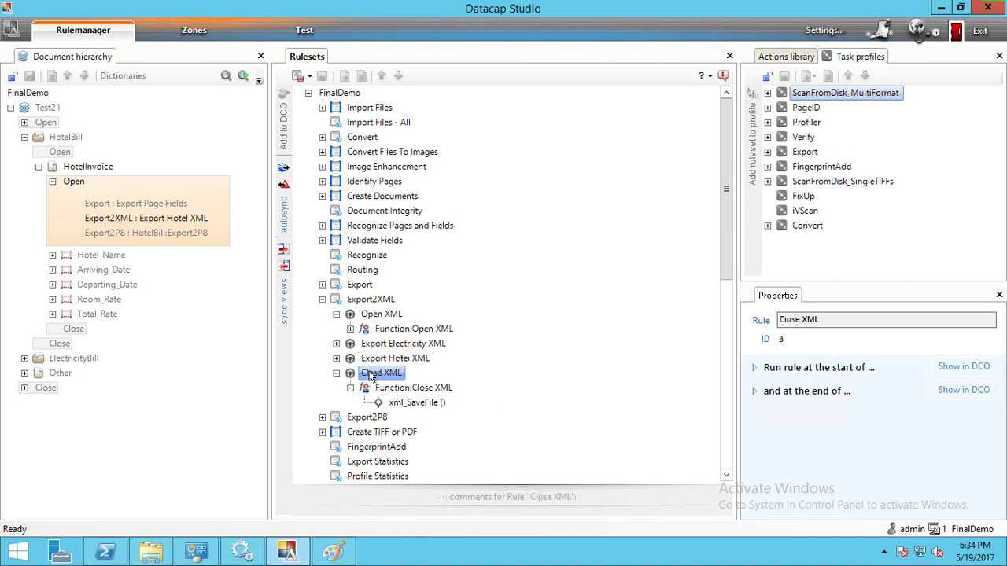
left_click(284, 268)
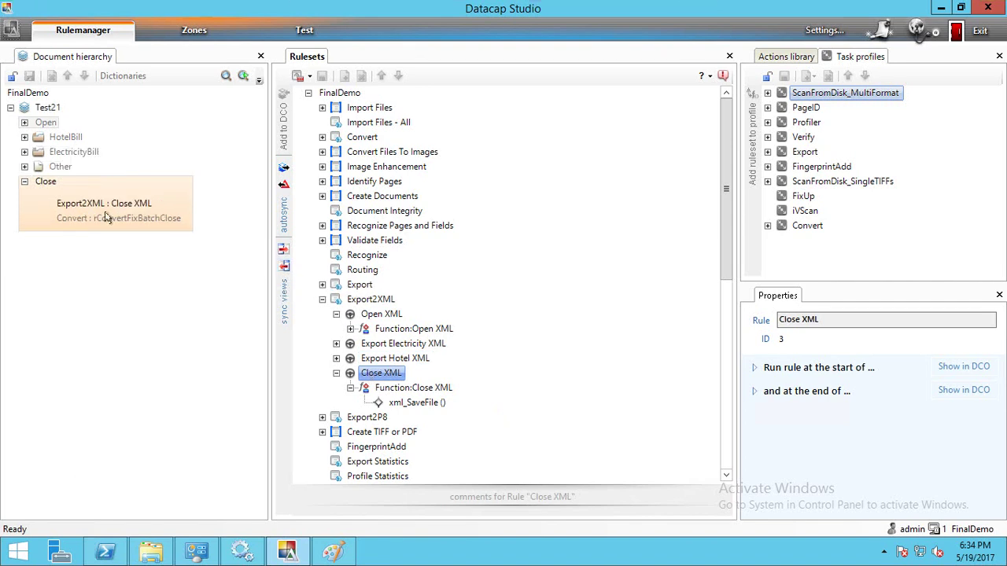
left_click(24, 122)
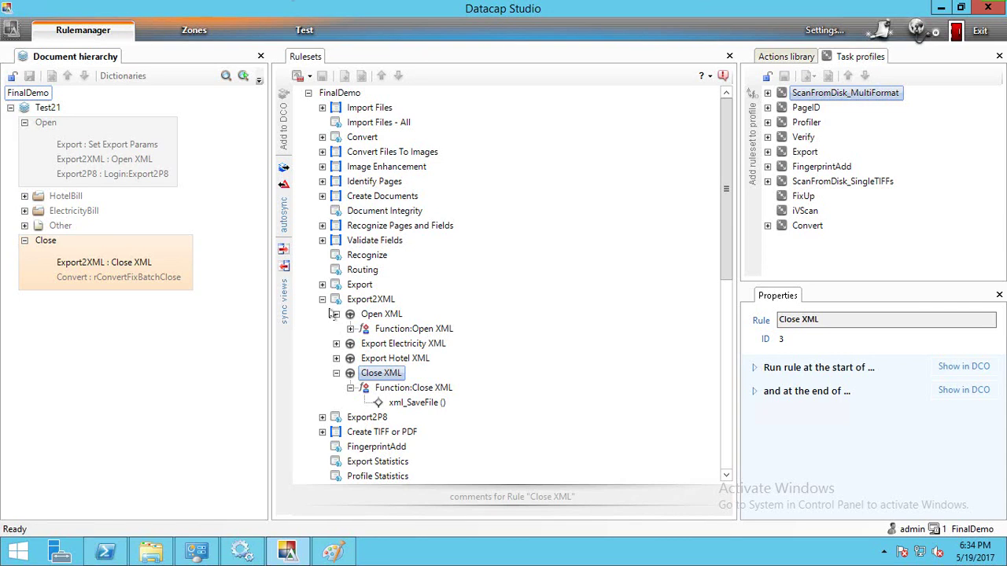
left_click(322, 299)
left_click(366, 314)
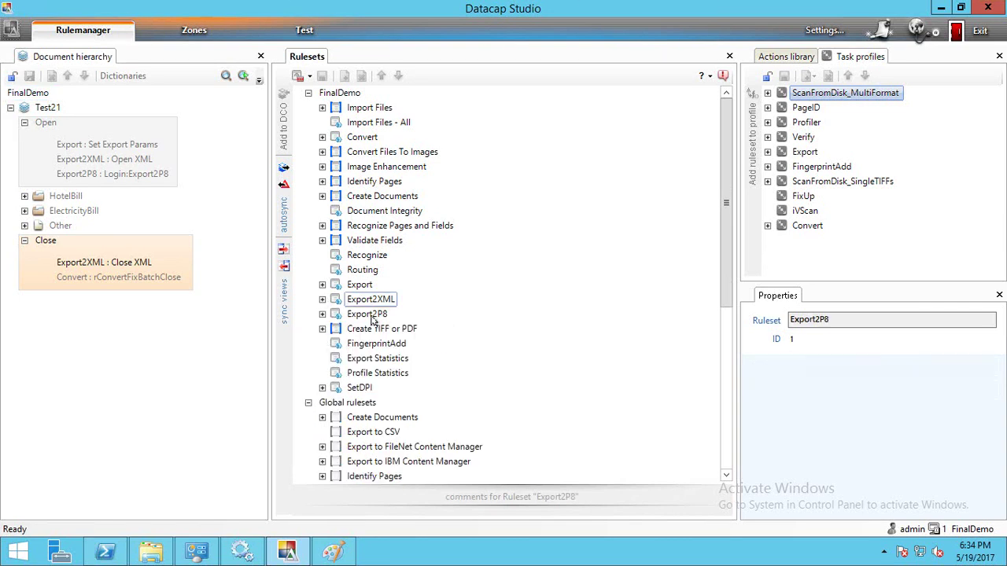
Expand Export2P8 and locate the Login and UploadElectricityBill rules in the hierarchy
left_click(321, 314)
left_click(406, 331)
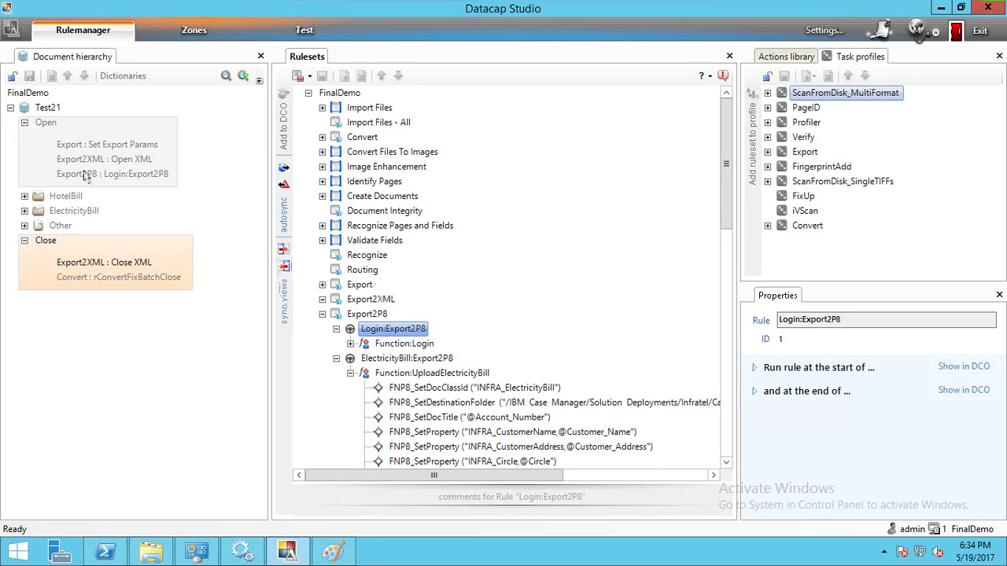
left_click(438, 373)
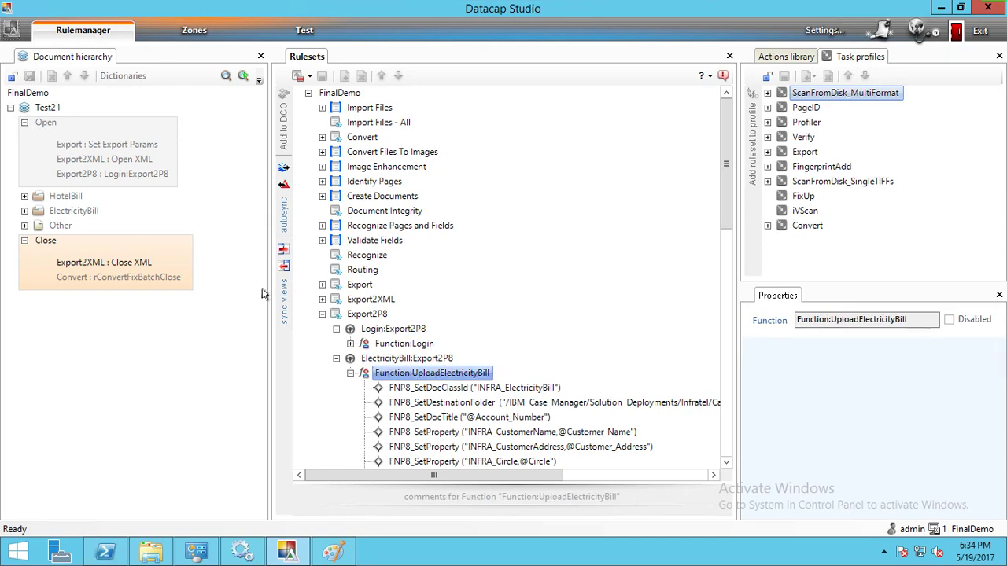
left_click(284, 267)
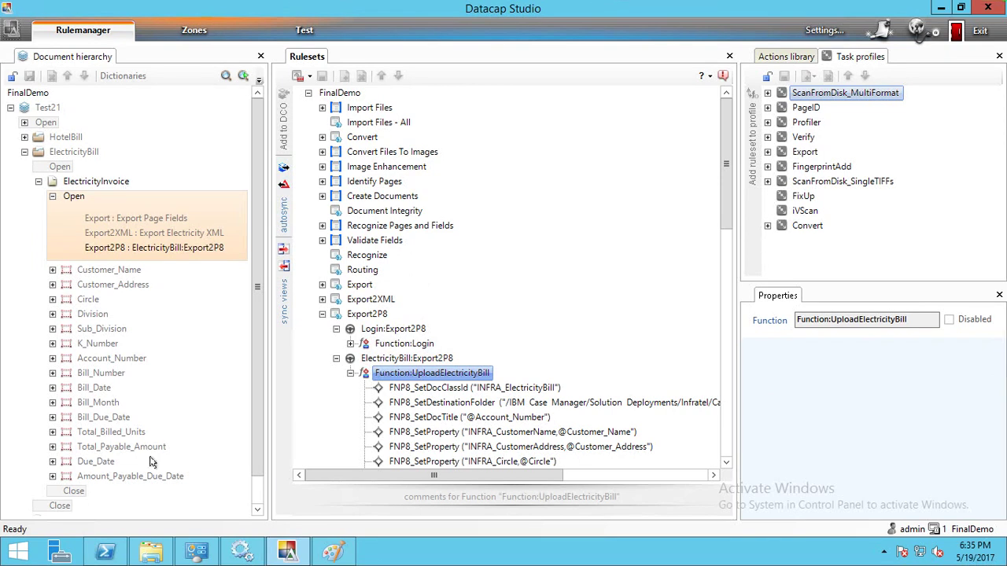
left_click(350, 373)
Review HotelBill:Export2P8's UploadHotelBill with the HotelBill branch expanded, then collapse Export2P8
left_click(398, 387)
left_click(336, 387)
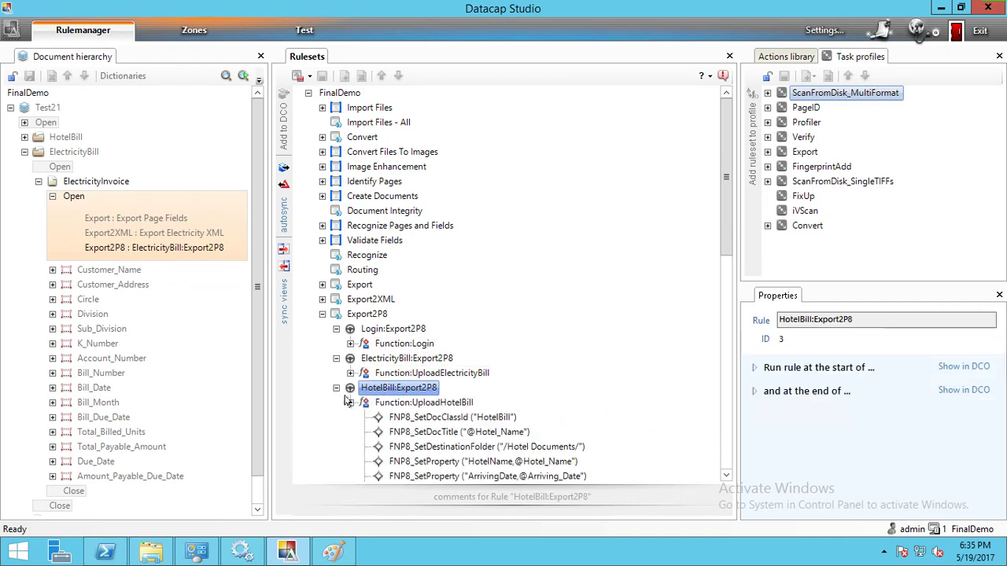
left_click(423, 403)
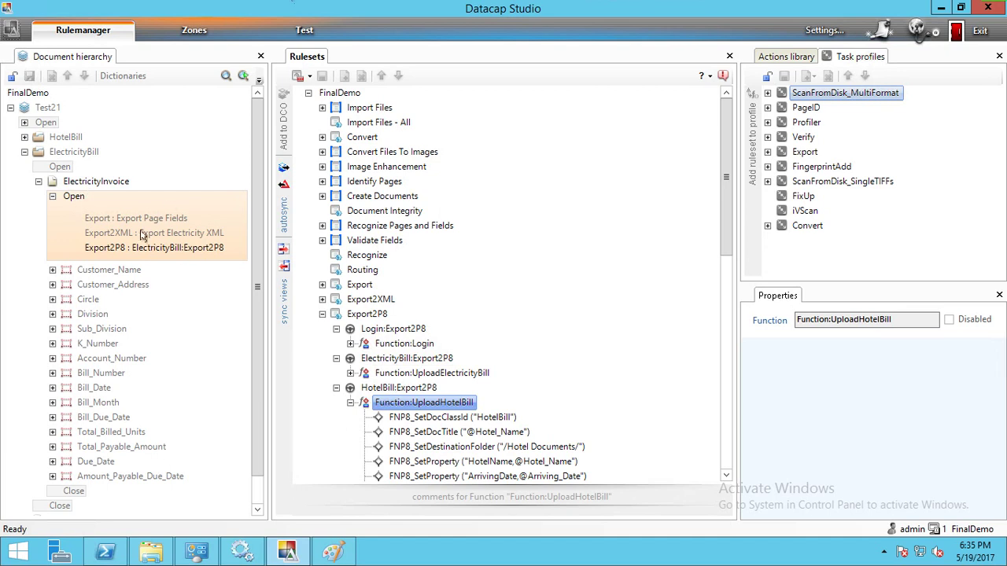
left_click(25, 139)
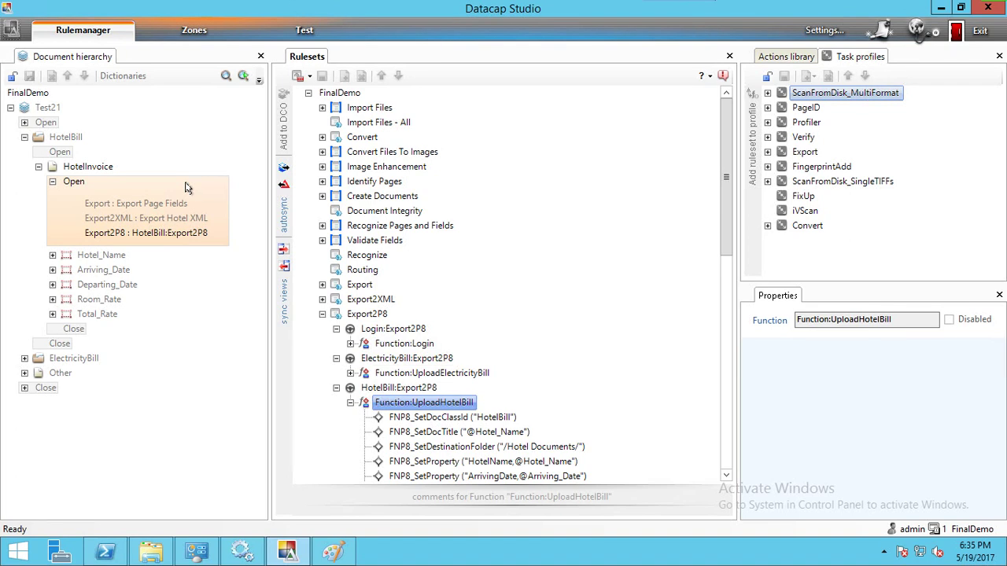
left_click(38, 166)
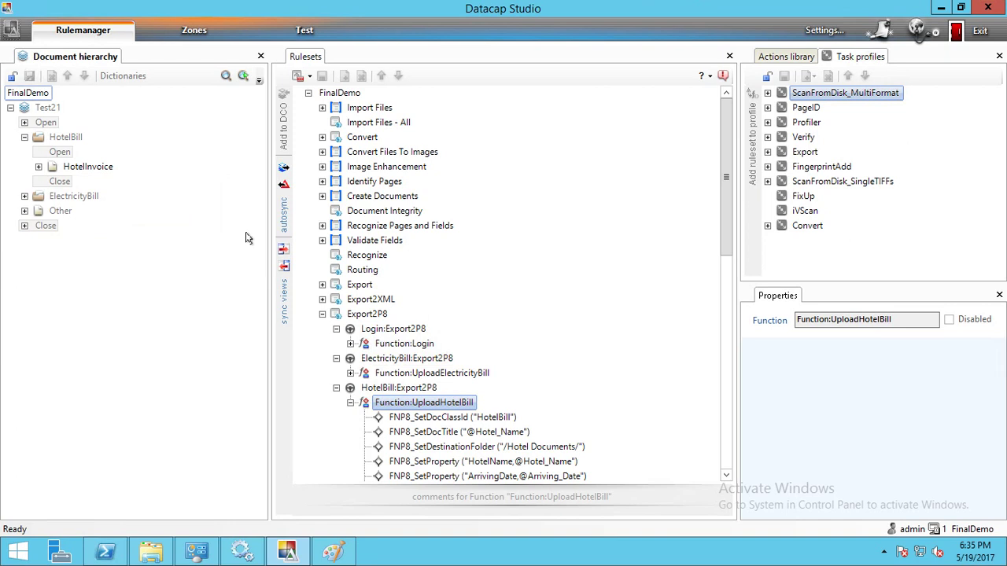
left_click(322, 314)
left_click(371, 300)
left_click(368, 313)
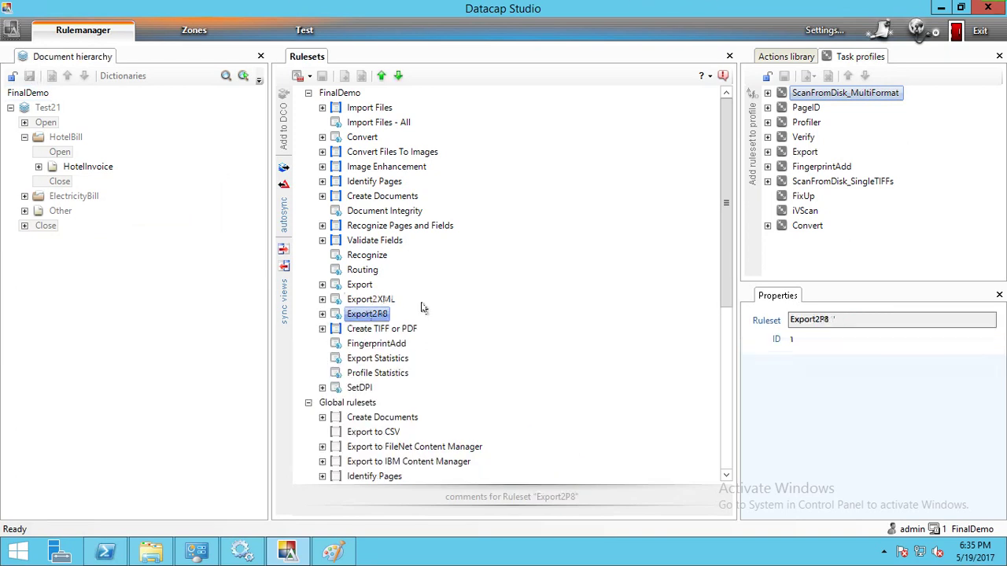
Expand Create TIFF or PDF, locate ConvertDocumentTo in the hierarchy, then select Recognize Pages and Fields
left_click(391, 330)
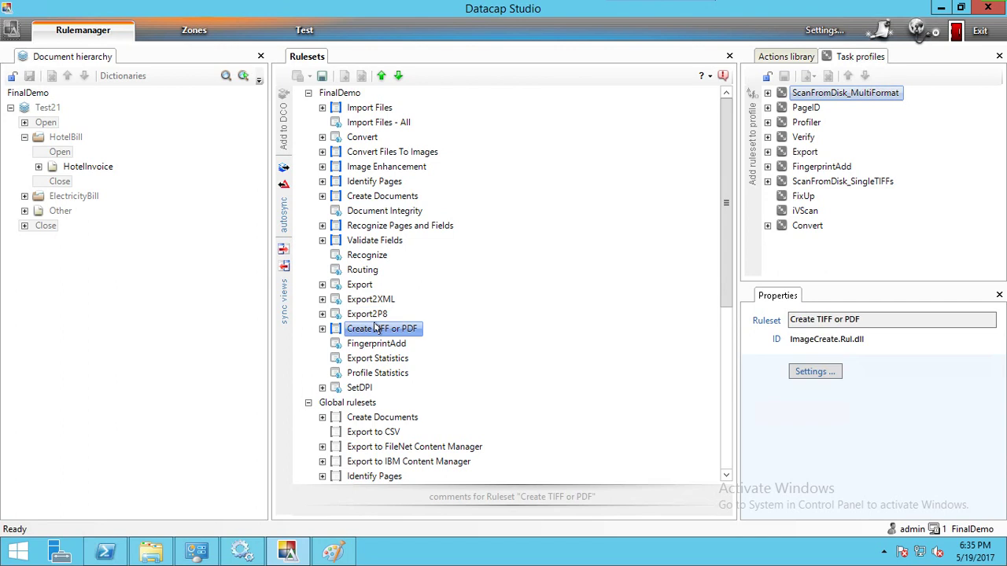
left_click(283, 265)
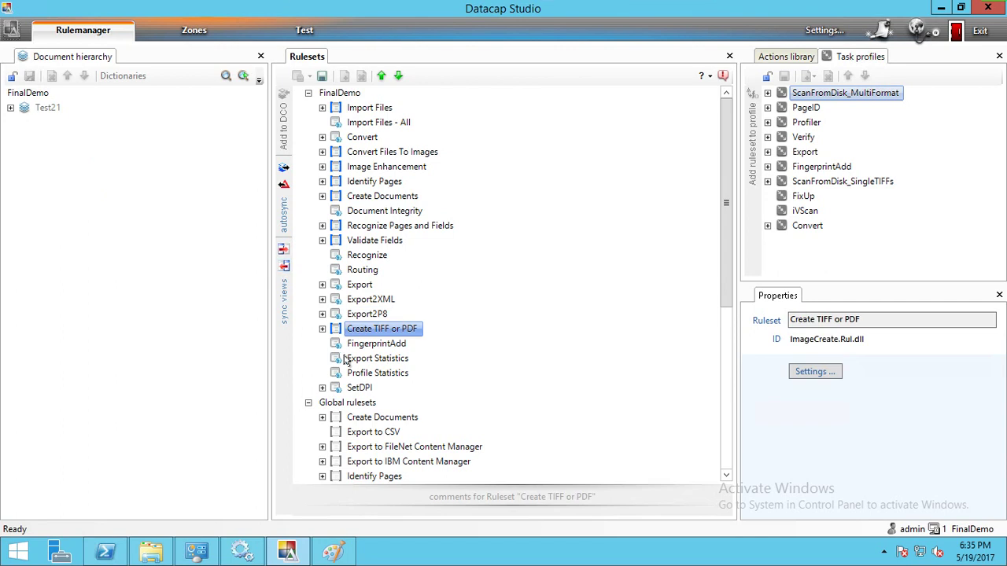
left_click(322, 329)
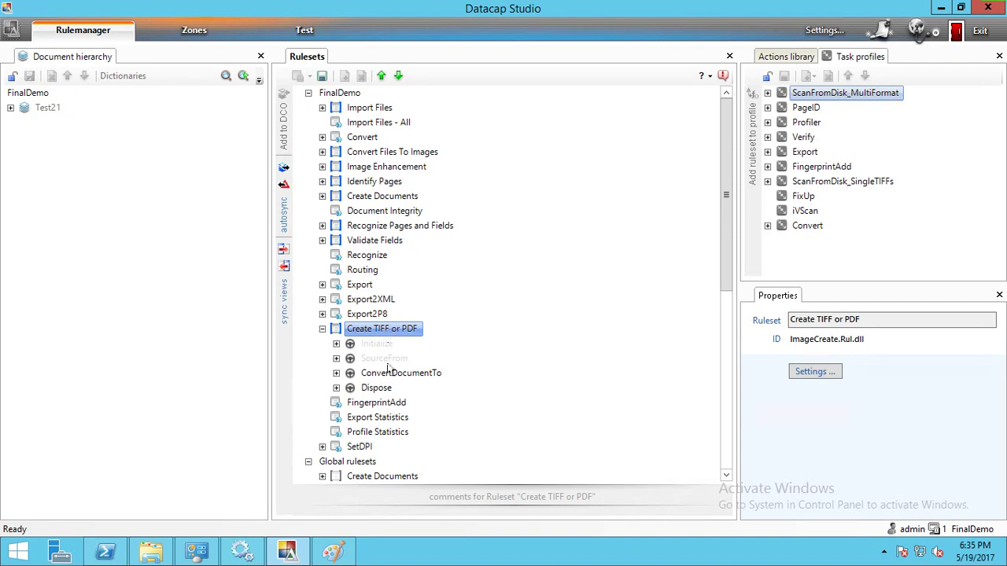
left_click(399, 374)
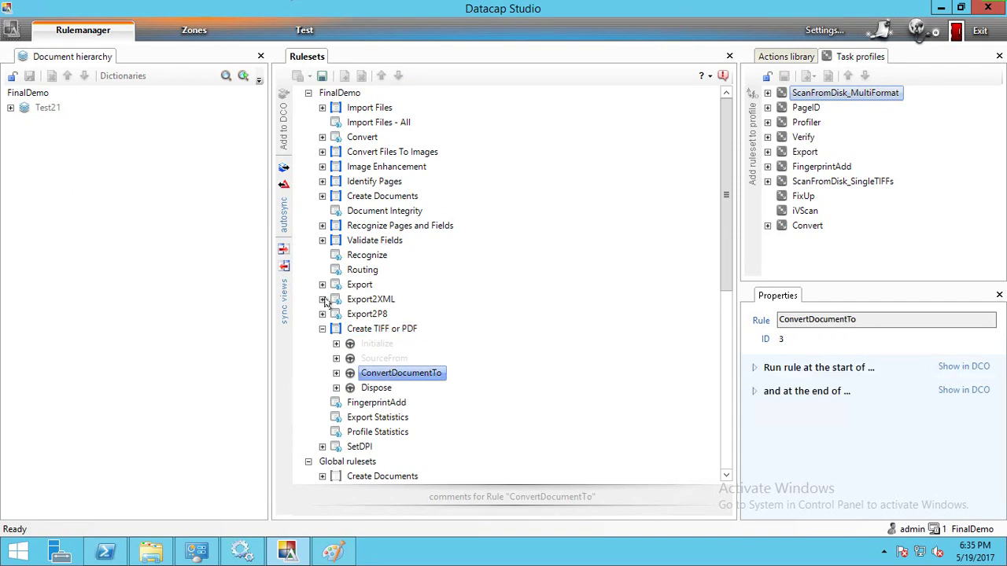
left_click(284, 266)
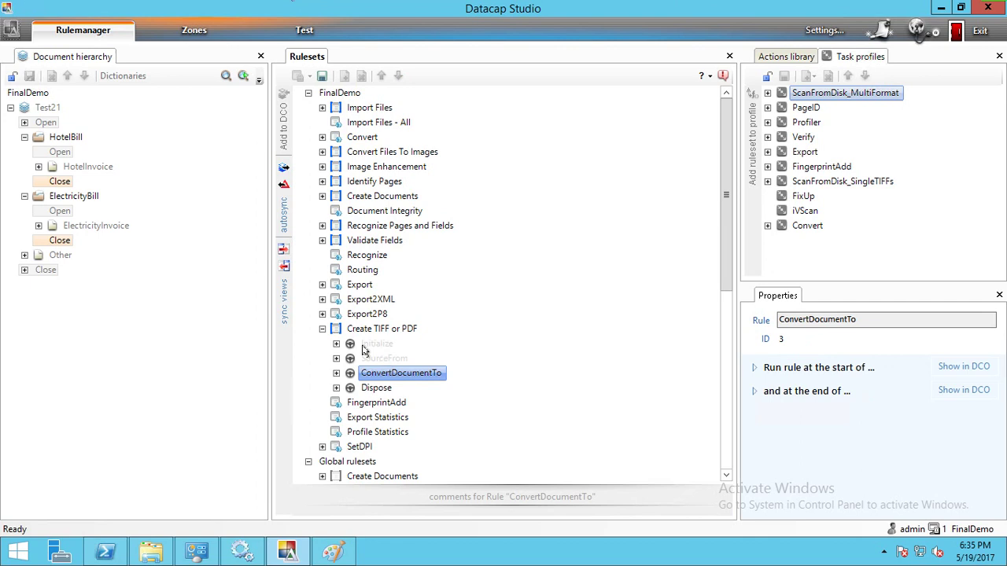
left_click(322, 329)
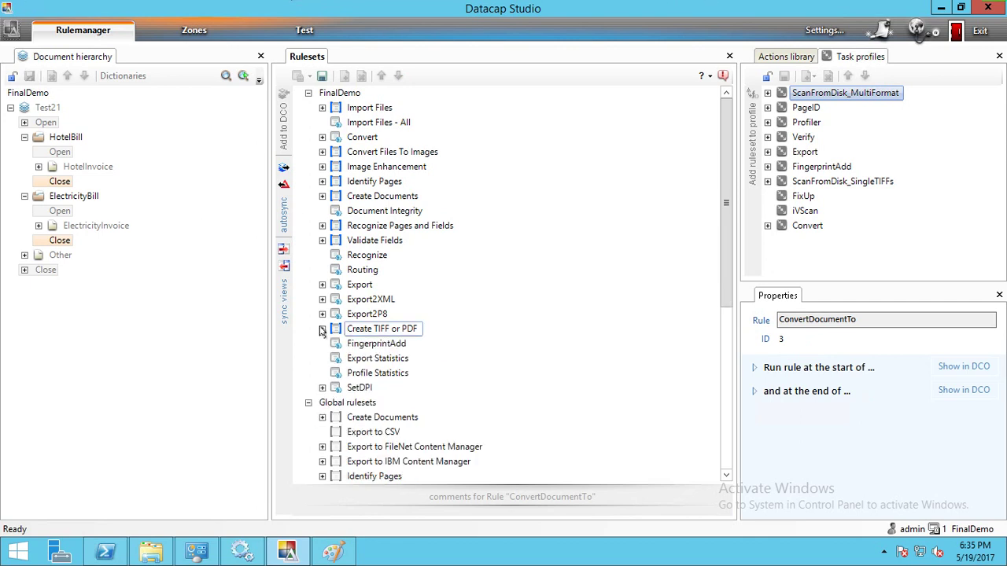
left_click(385, 227)
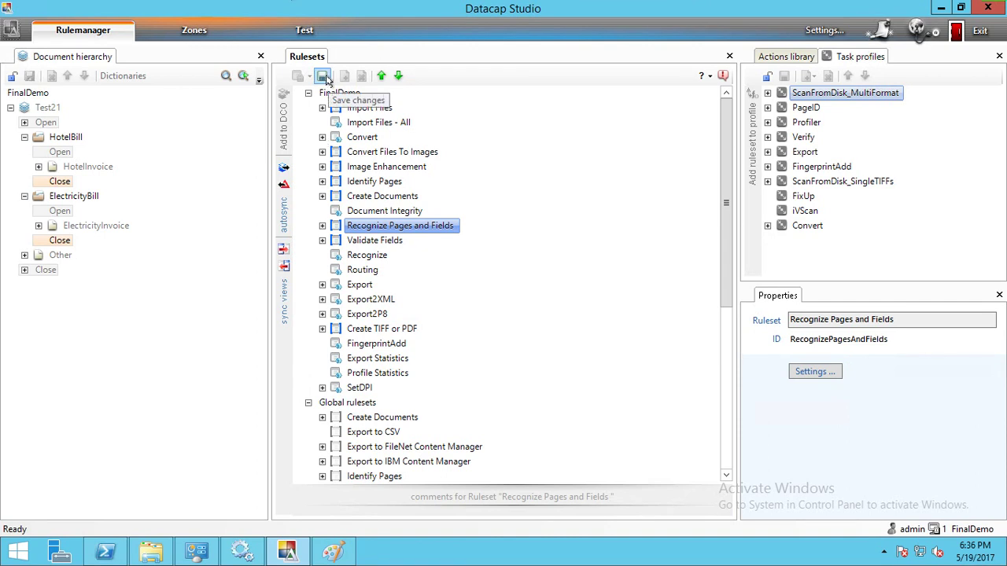
Save the rulesets, expand Convert and locate its rConvert rule in the hierarchy
left_click(324, 76)
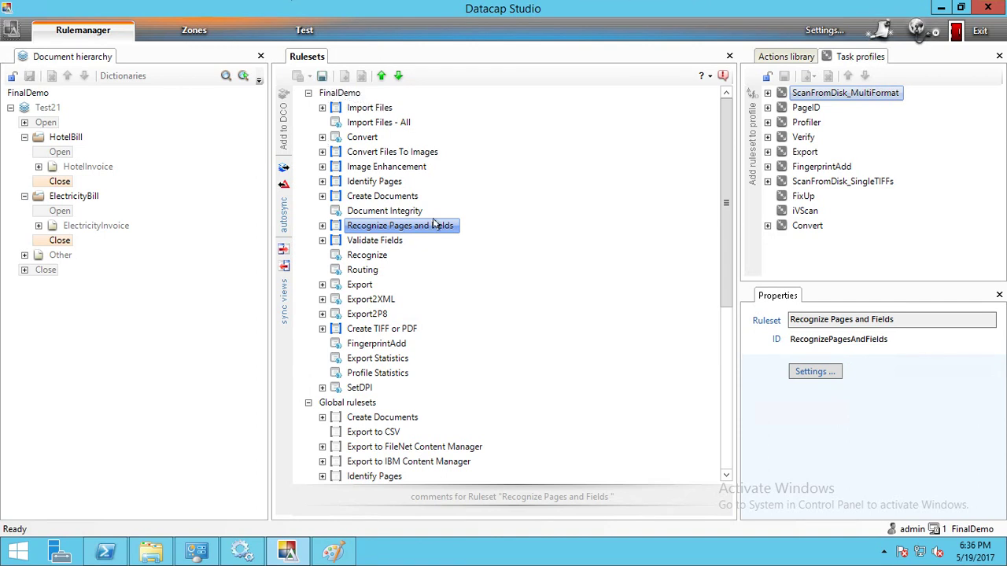
left_click(370, 138)
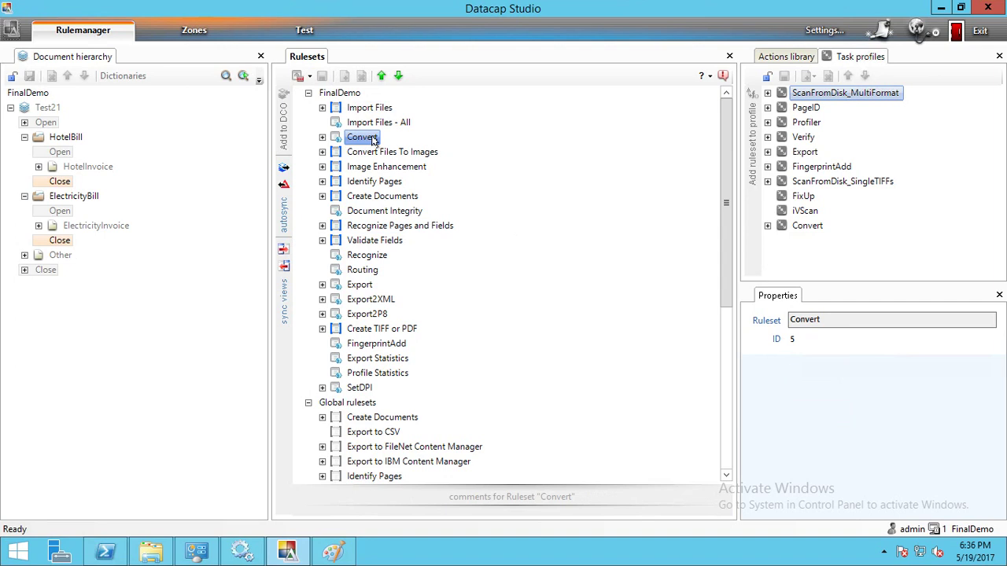
left_click(321, 138)
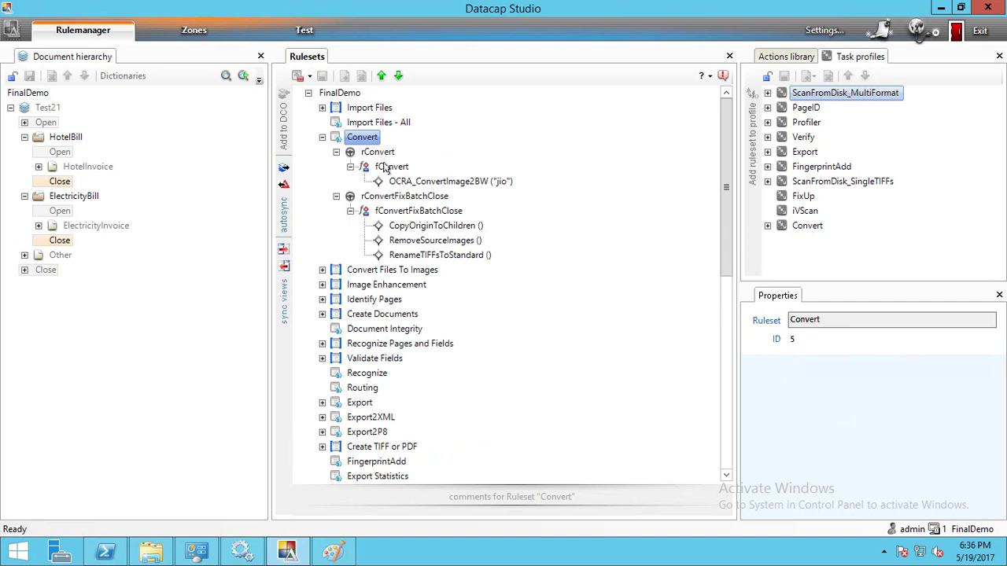
left_click(386, 168)
left_click(380, 154)
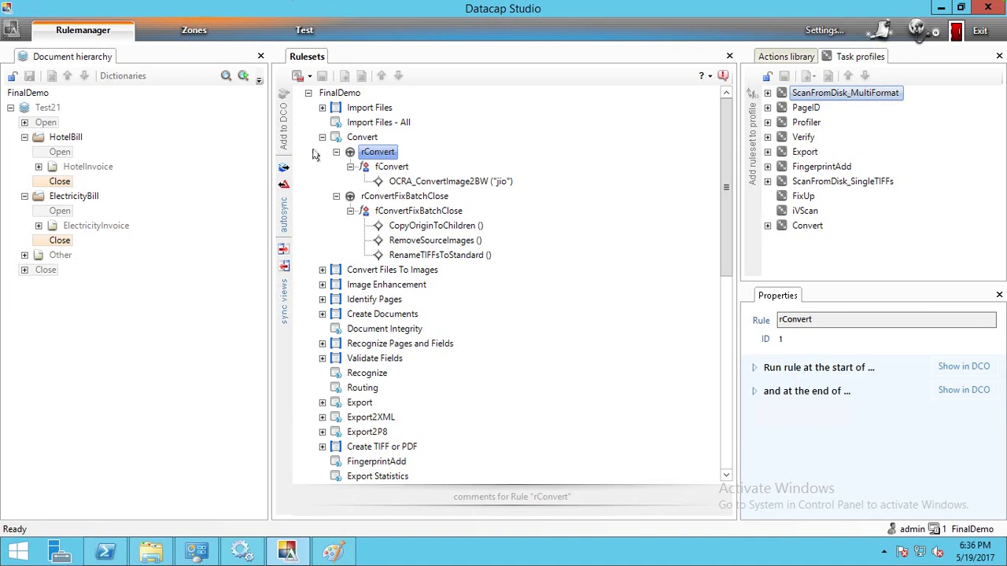
left_click(284, 266)
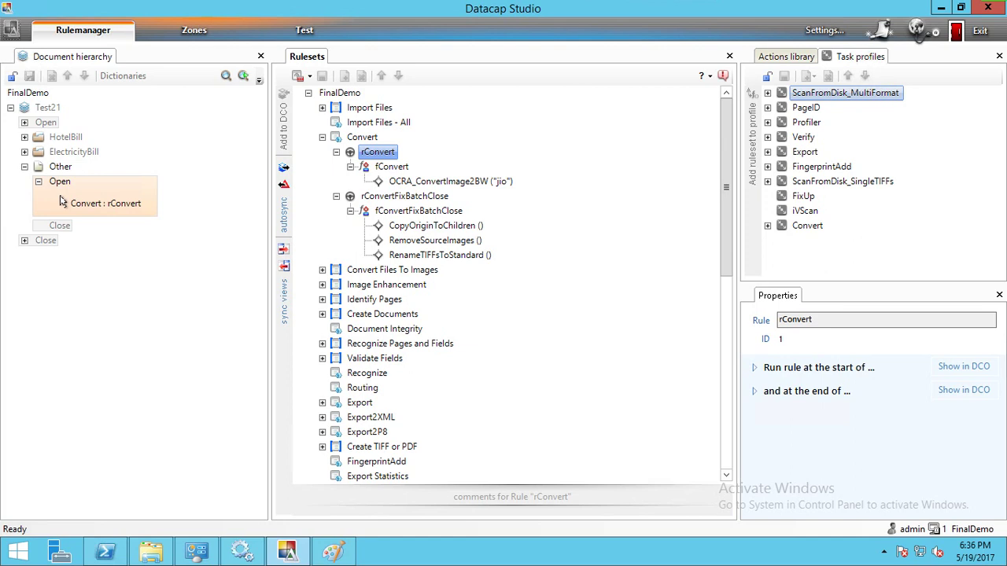
Locate the rConvertFixBatchClose rule on the batch Close event
left_click(398, 213)
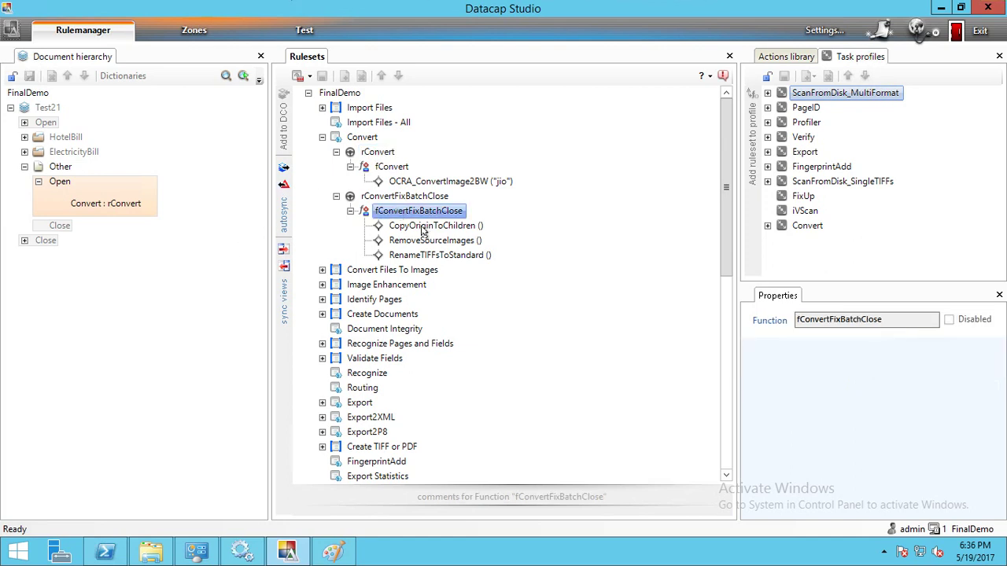
left_click(409, 202)
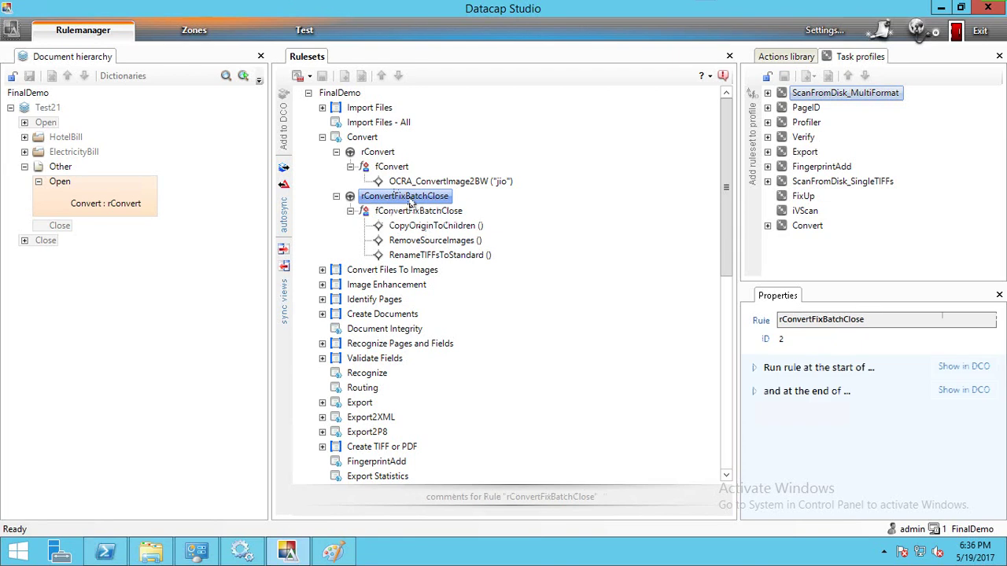
left_click(284, 266)
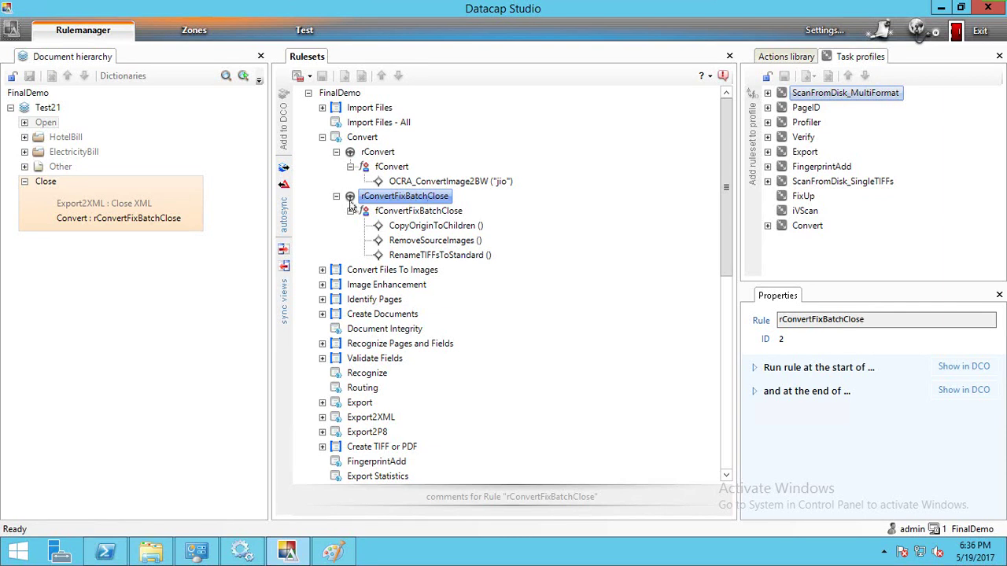
Lock the hierarchy and add rConvertFixBatchClose to the Test21 batch Open event
left_click(45, 123)
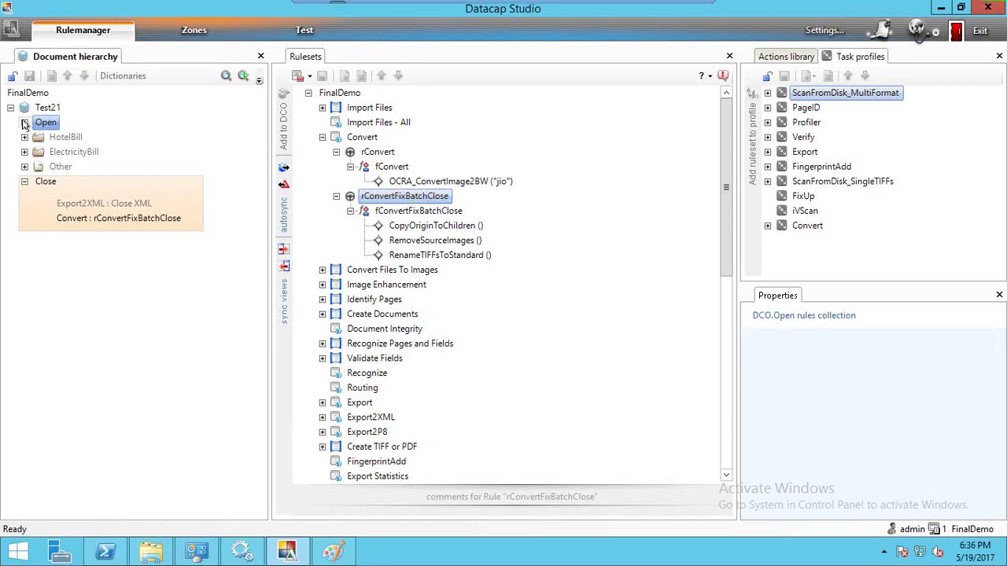
left_click(25, 124)
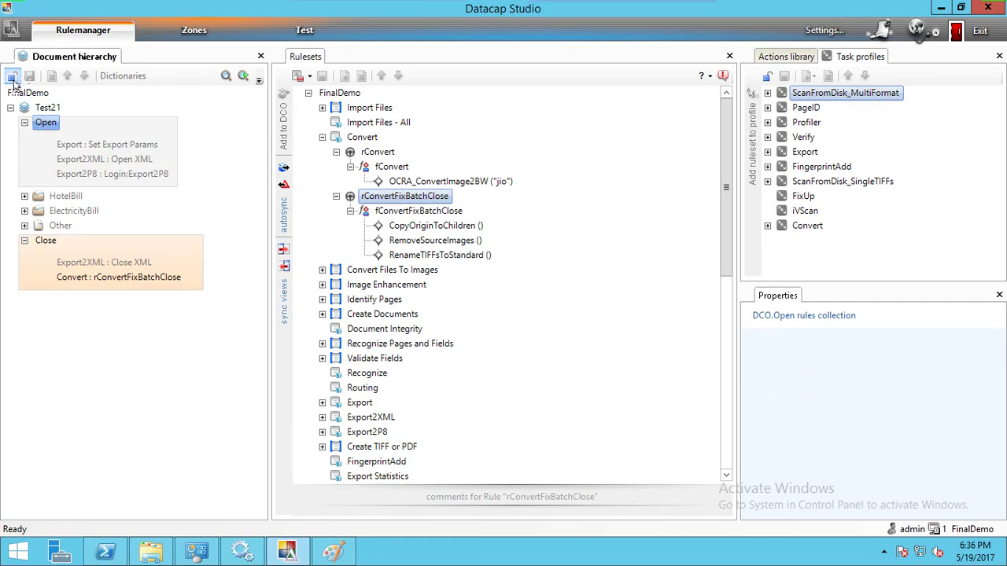
left_click(12, 77)
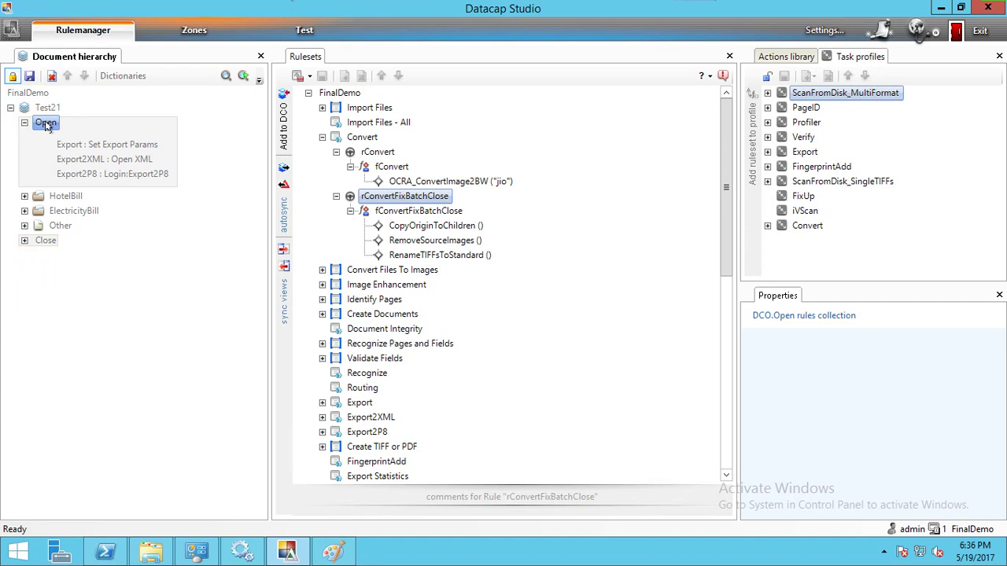
left_click(398, 197)
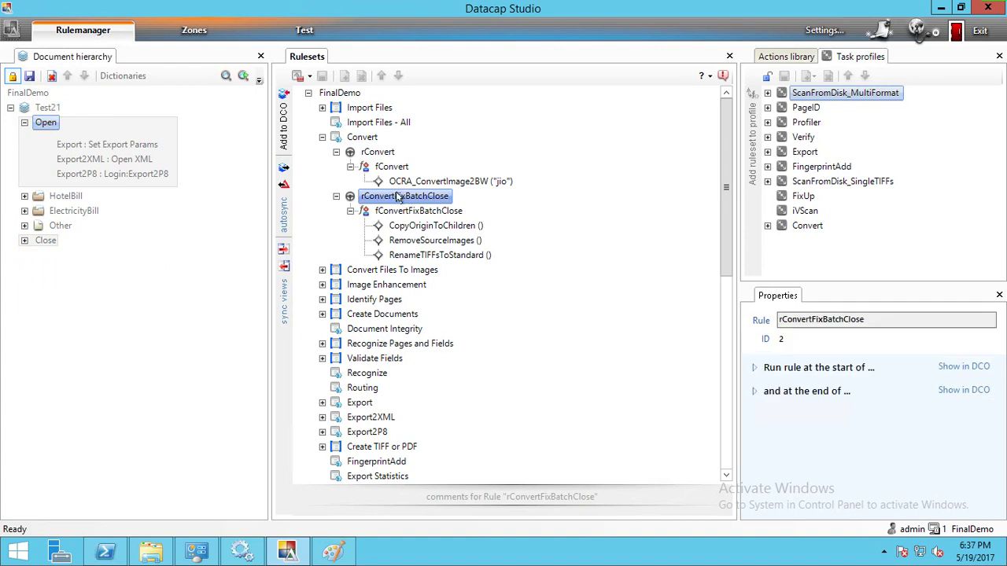
left_click(283, 126)
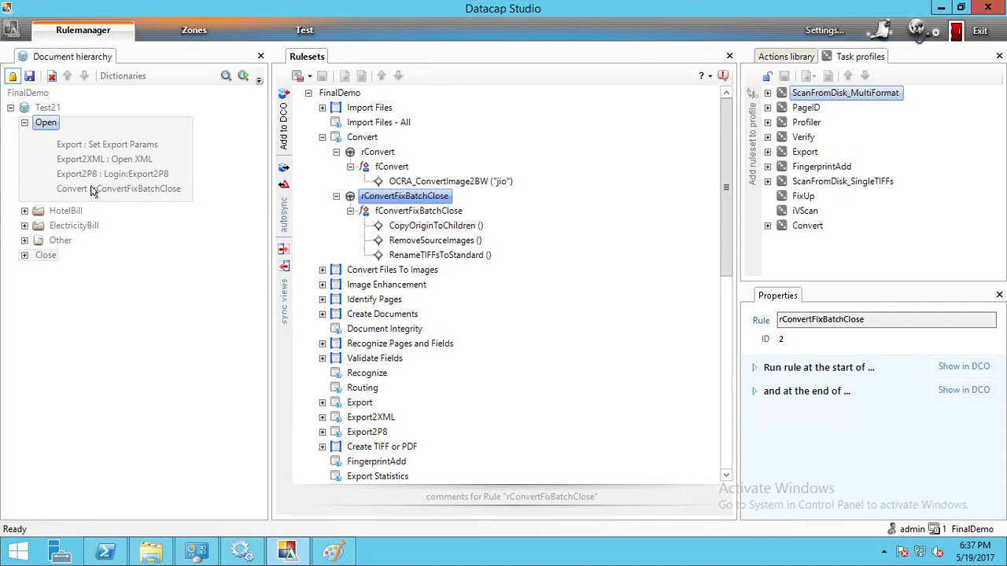
left_click(110, 190)
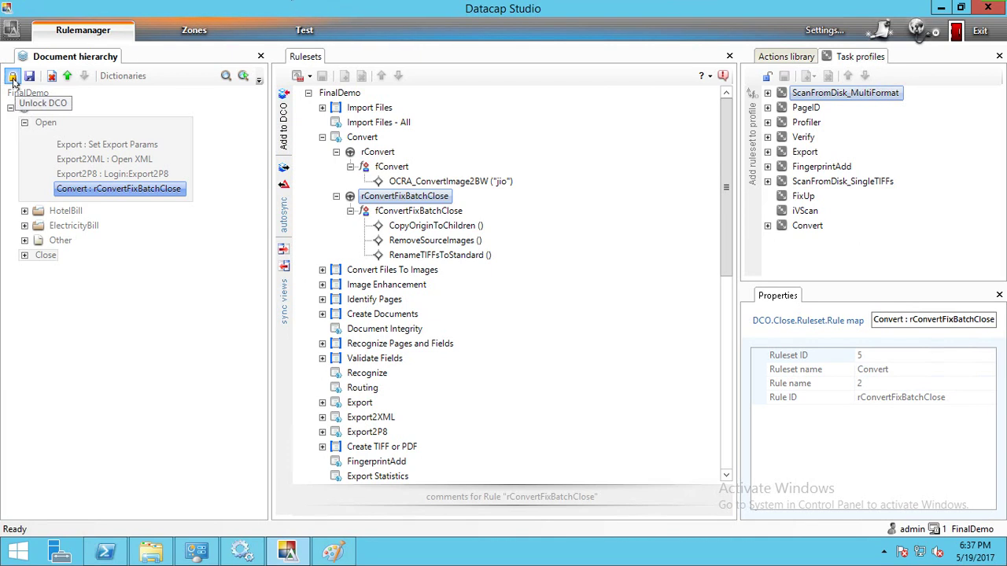
Delete that Convert rule from Open, then unlock the hierarchy, saving changes
left_click(12, 77)
right_click(166, 190)
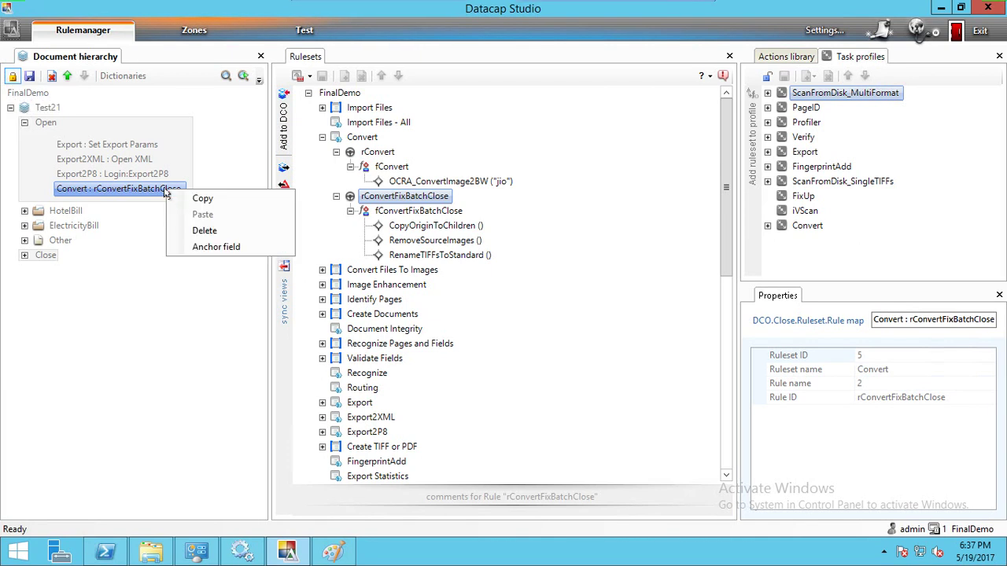
left_click(205, 230)
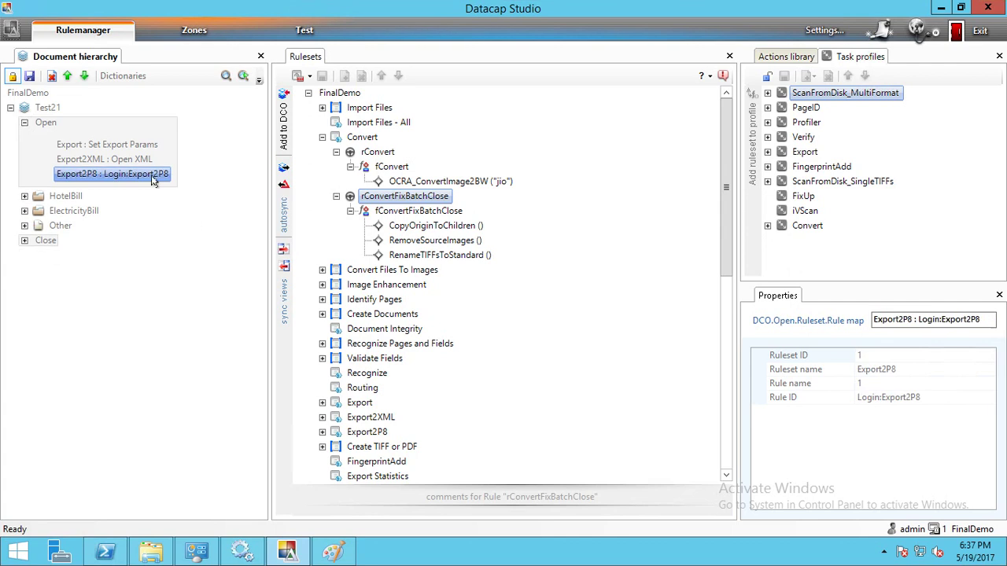
left_click(12, 76)
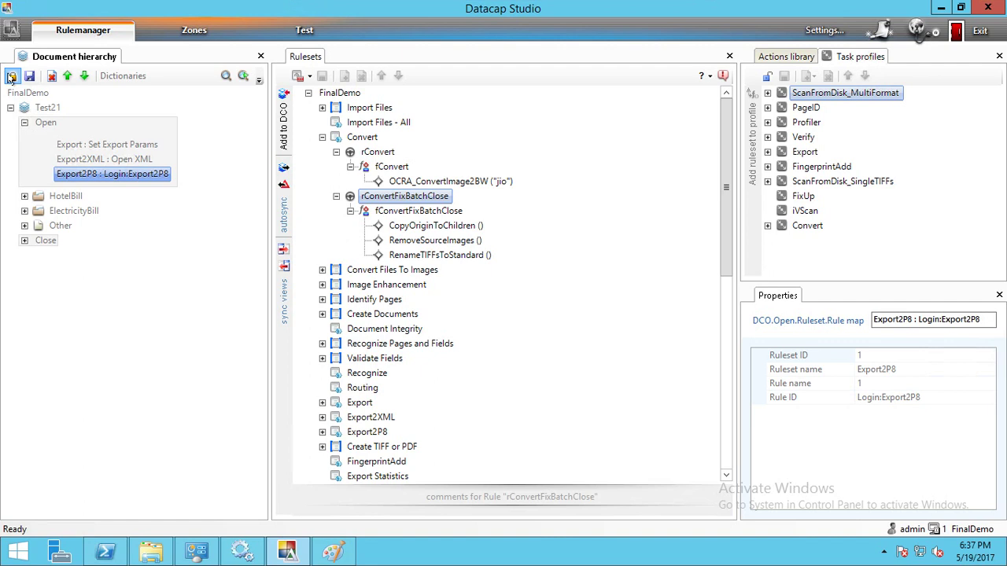
left_click(508, 331)
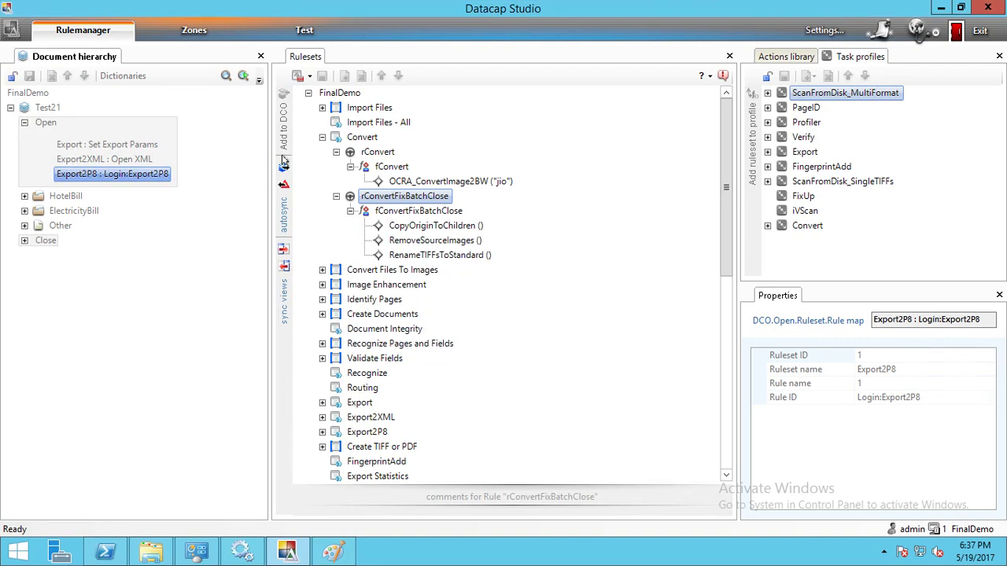
Review PageID's rulesets: ImageEnhancement, IdentifyPages, CreateDocuments and Document Integrity
left_click(323, 137)
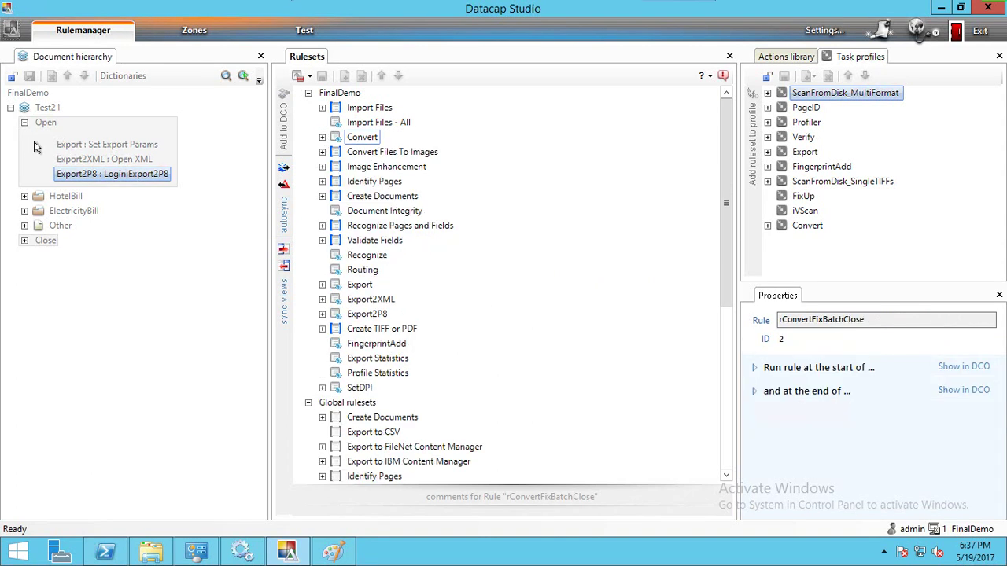
left_click(360, 137)
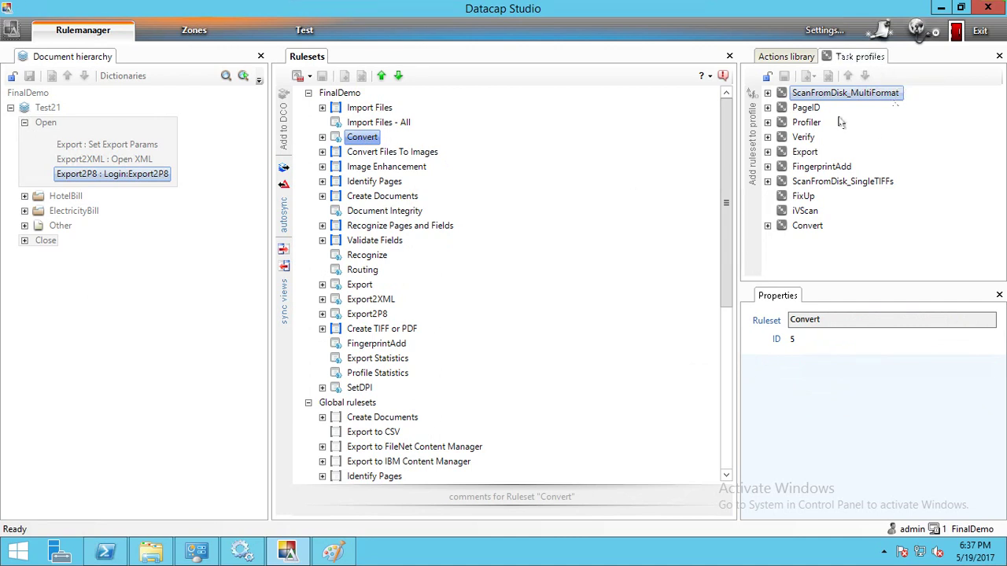
left_click(767, 108)
left_click(767, 108)
left_click(767, 108)
left_click(806, 108)
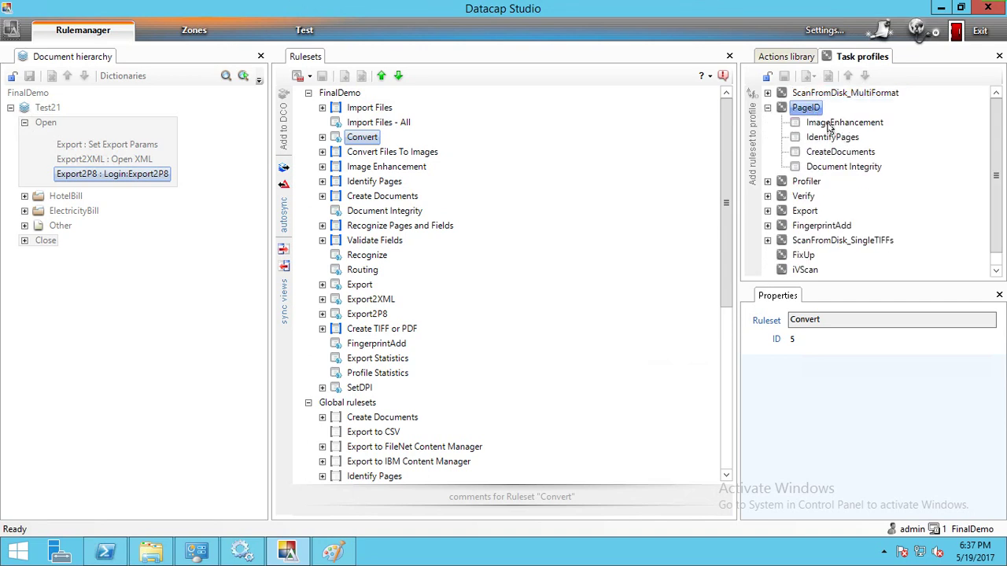
left_click(828, 124)
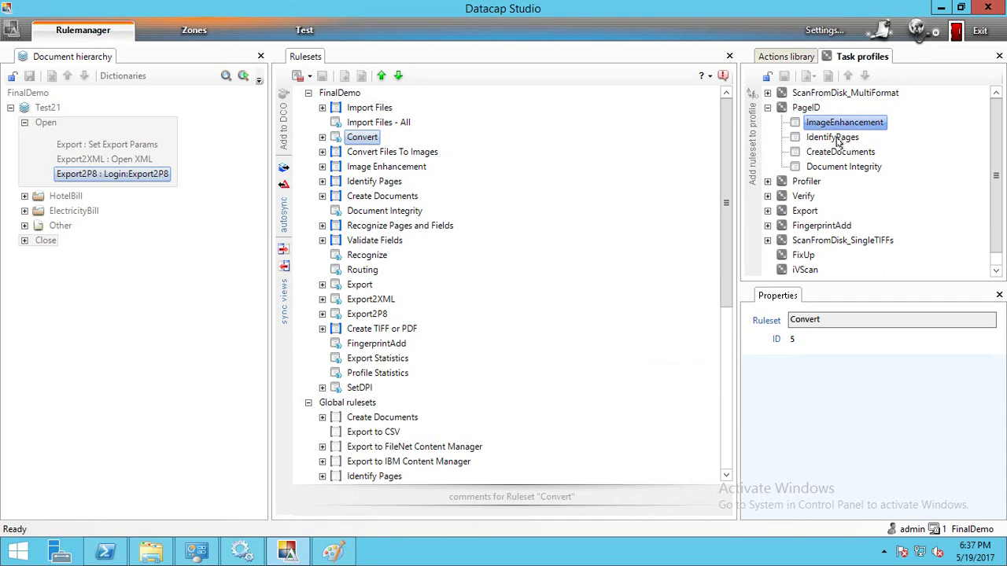
left_click(838, 138)
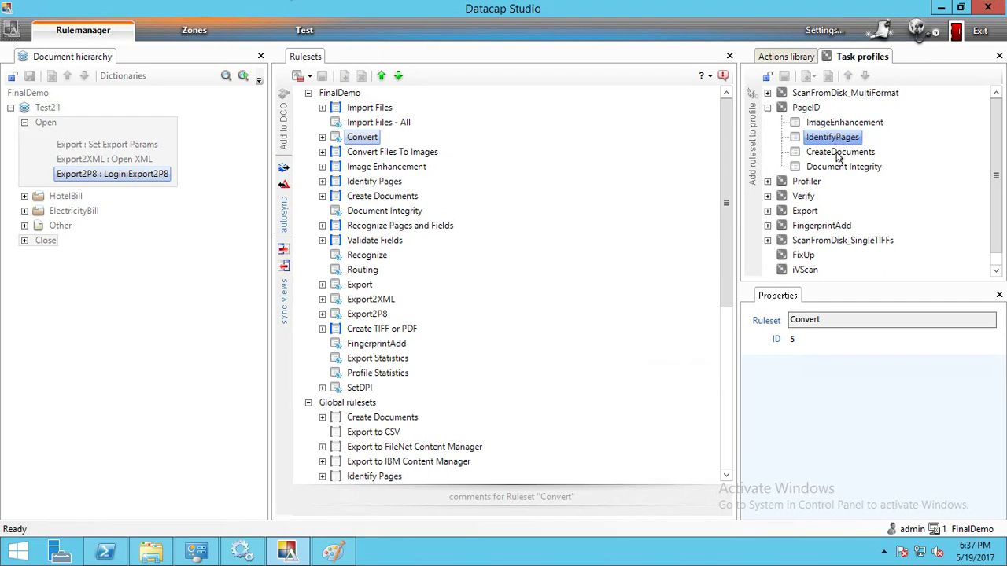
left_click(838, 154)
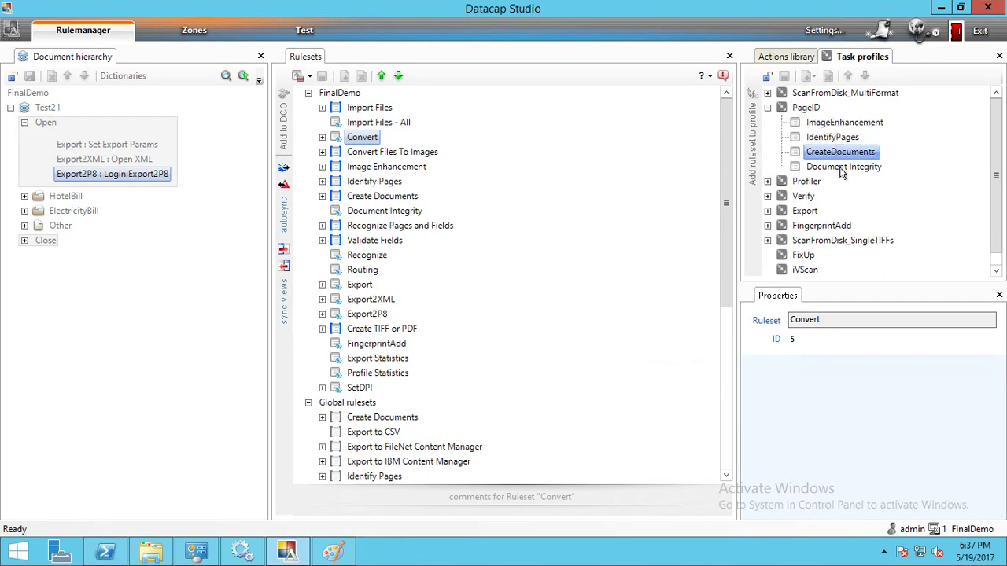
left_click(841, 168)
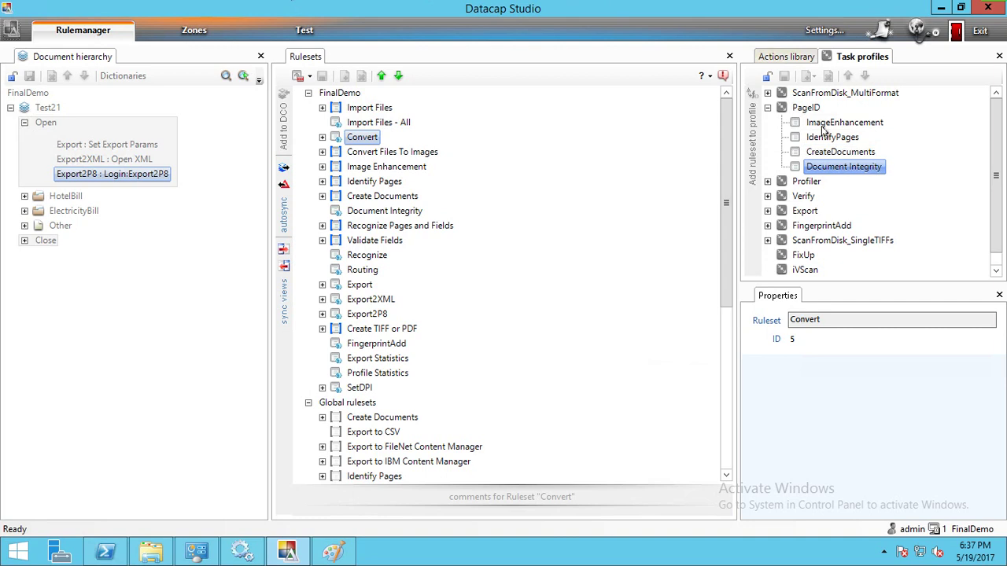
Expand Profiler and review its SetDPI, Convert and RecognizePagesAndFields rulesets
left_click(768, 182)
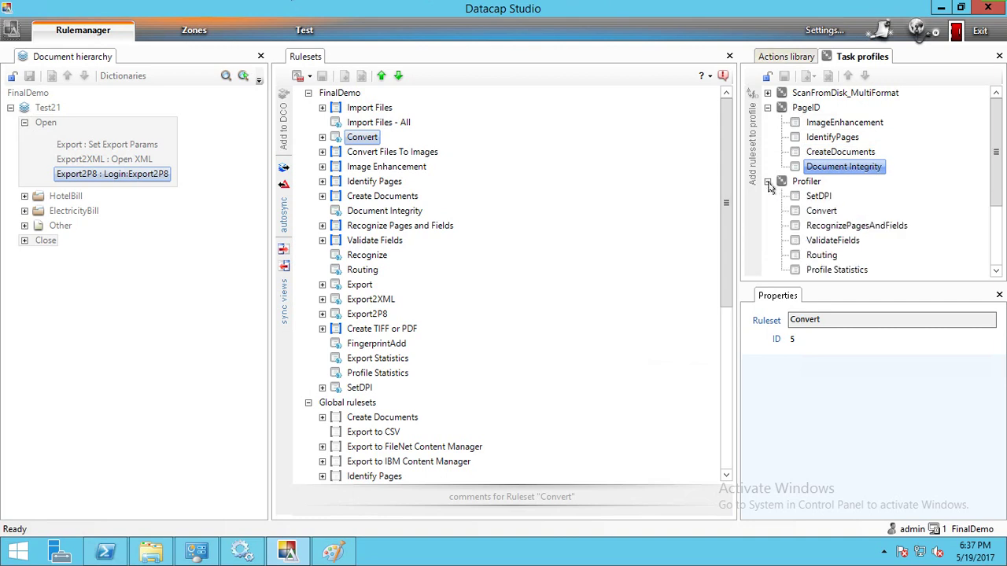
left_click(818, 199)
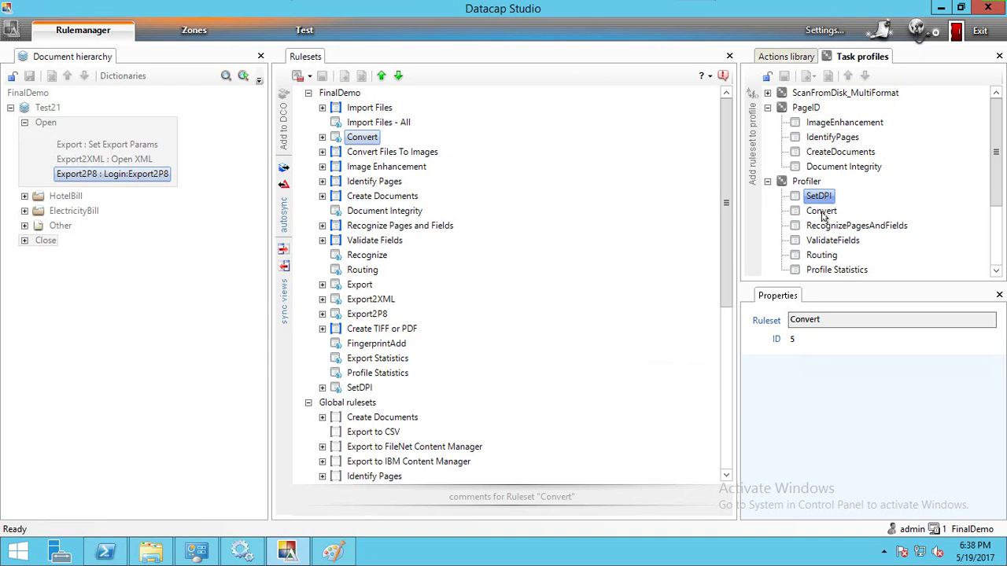
left_click(822, 212)
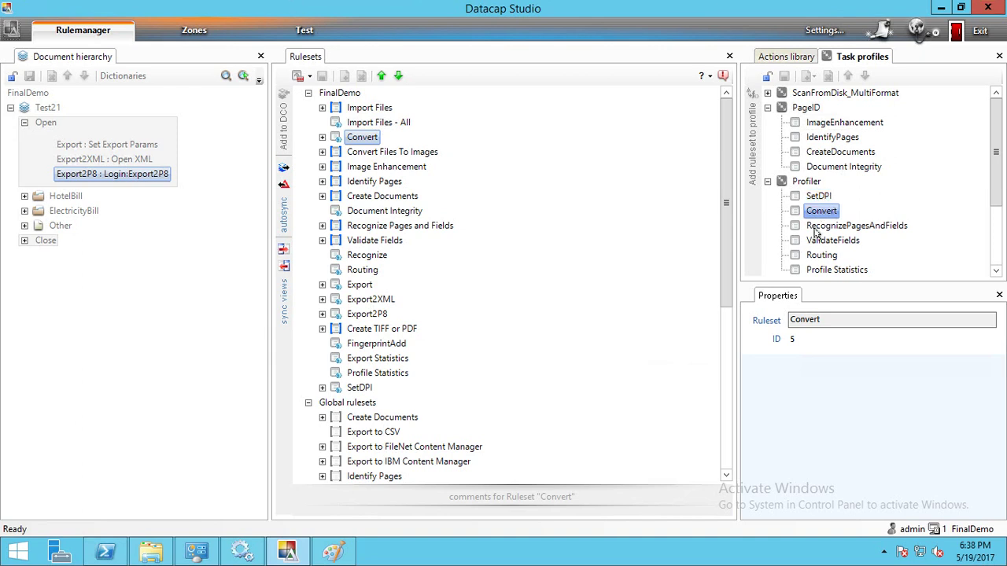
left_click(816, 228)
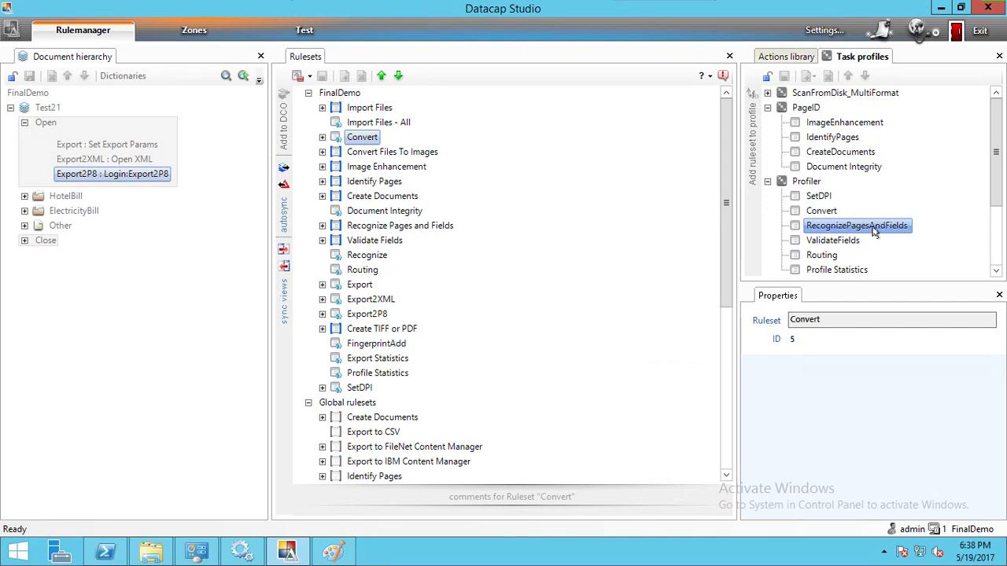
left_click(822, 196)
left_click(822, 211)
left_click(821, 196)
left_click(824, 210)
left_click(821, 197)
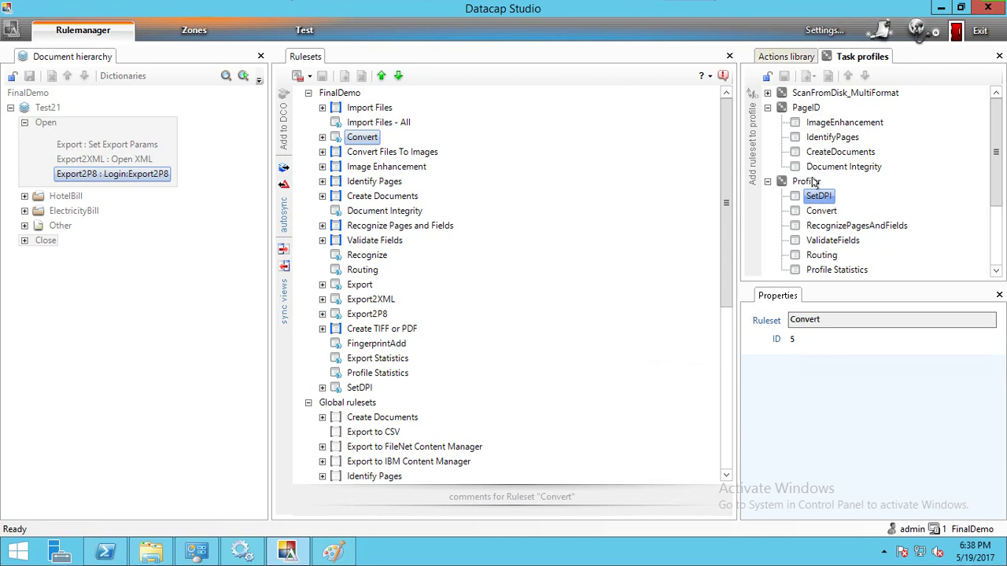
Lock task profiles and add the Convert and SetDPI rulesets to Profiler
left_click(767, 79)
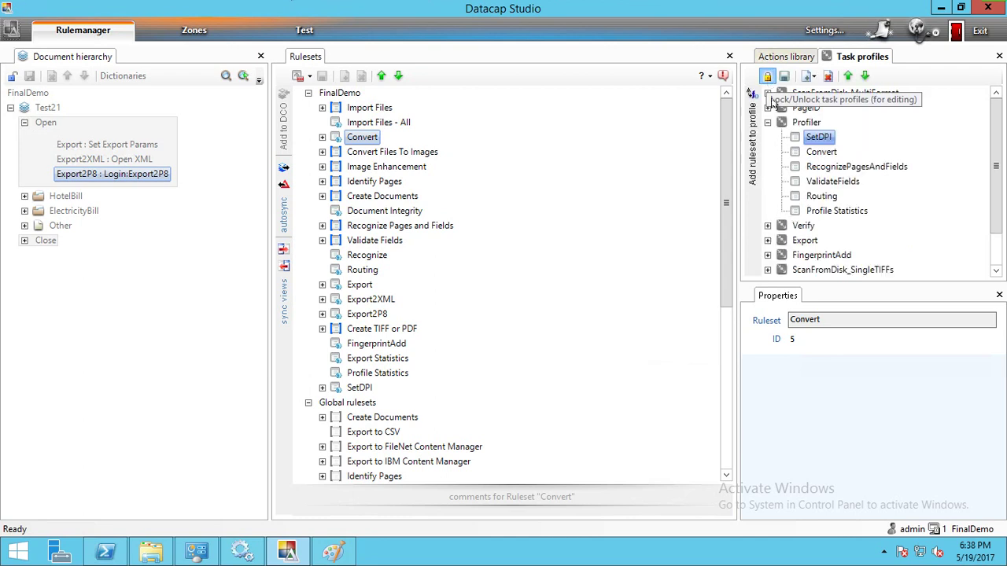
left_click(810, 123)
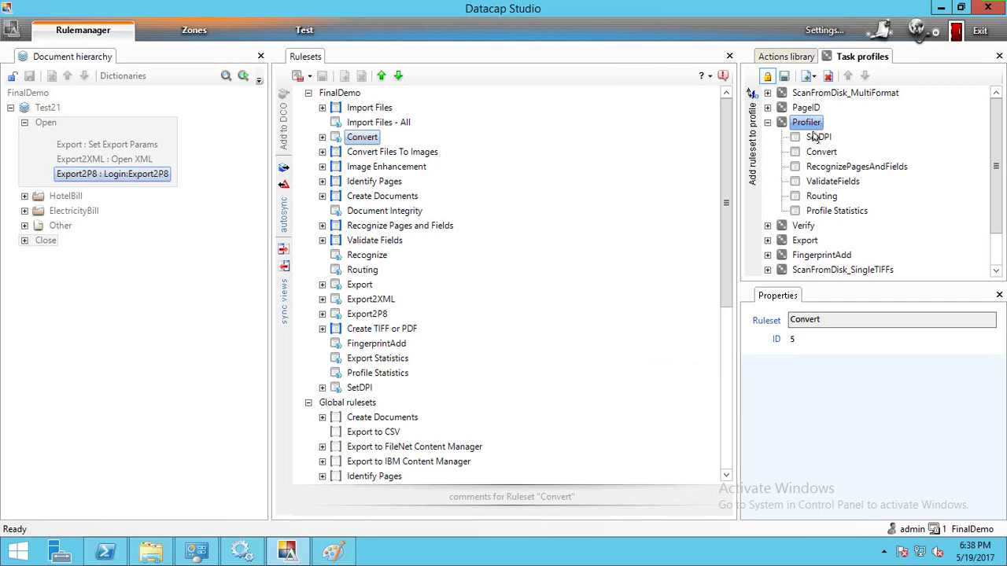
left_click(359, 138)
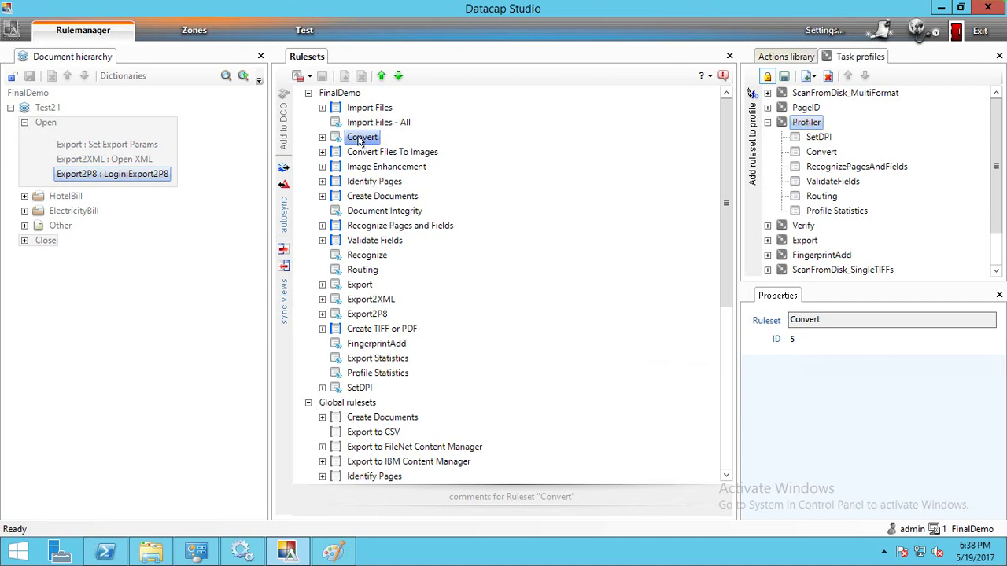
left_click(752, 157)
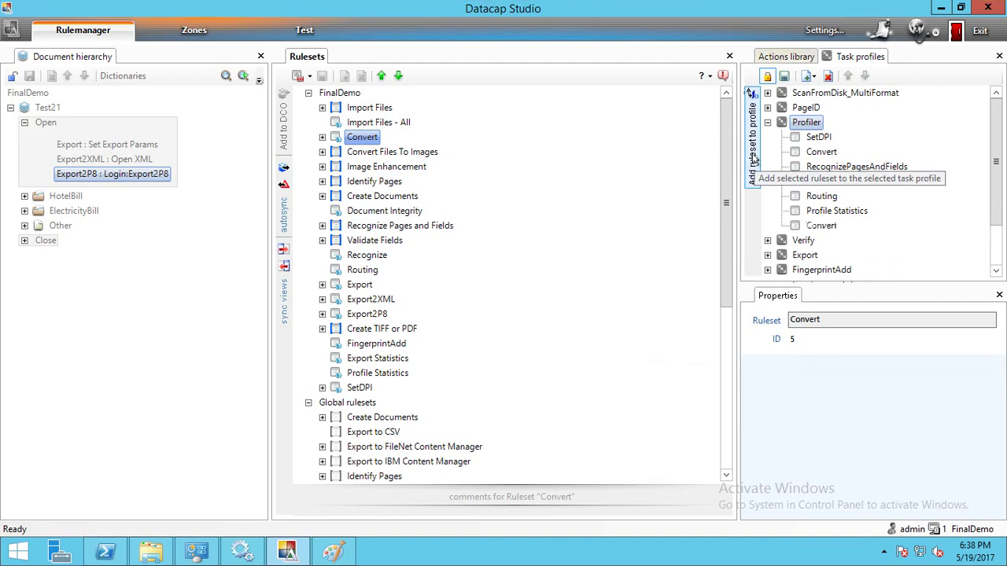
left_click(826, 227)
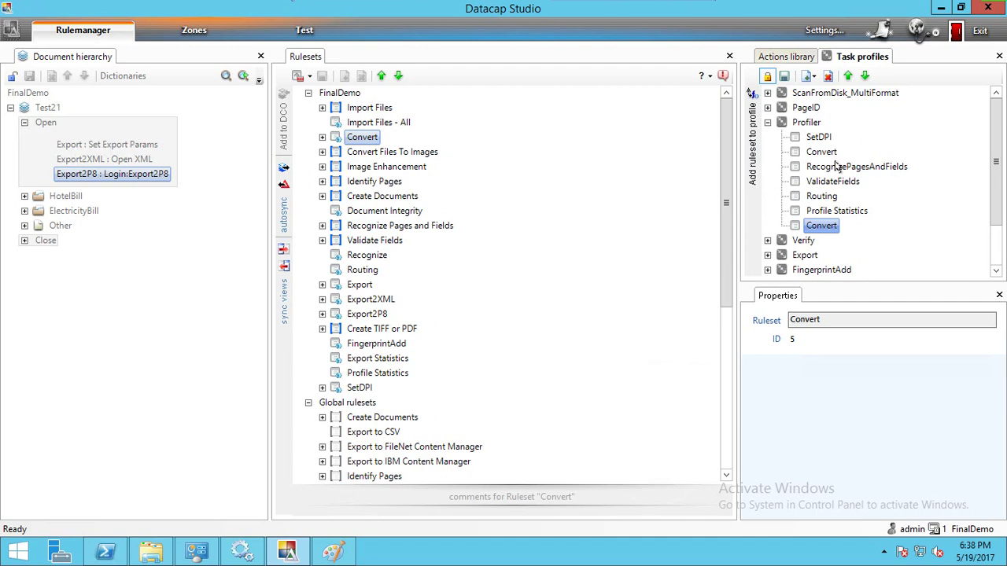
left_click(359, 387)
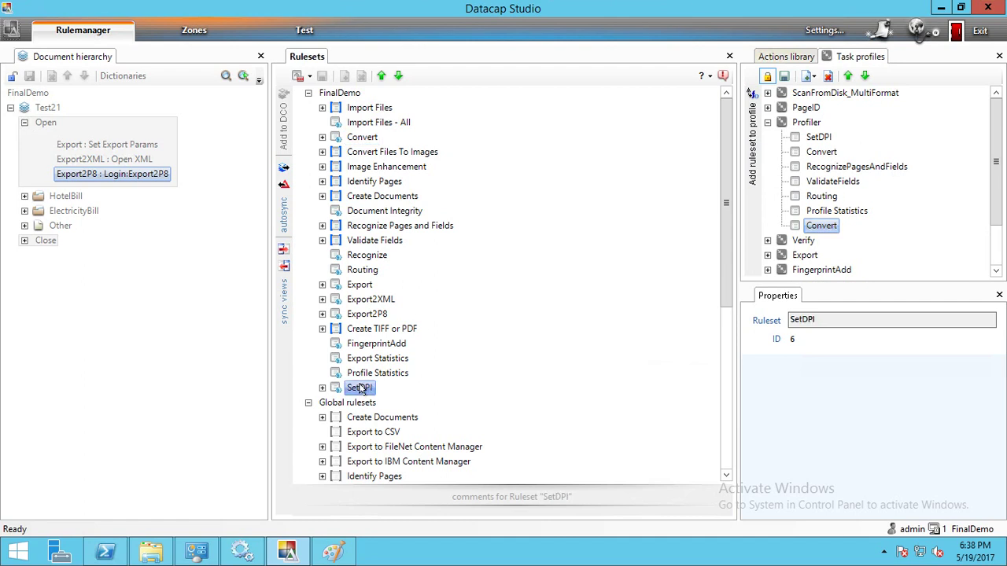
left_click(753, 140)
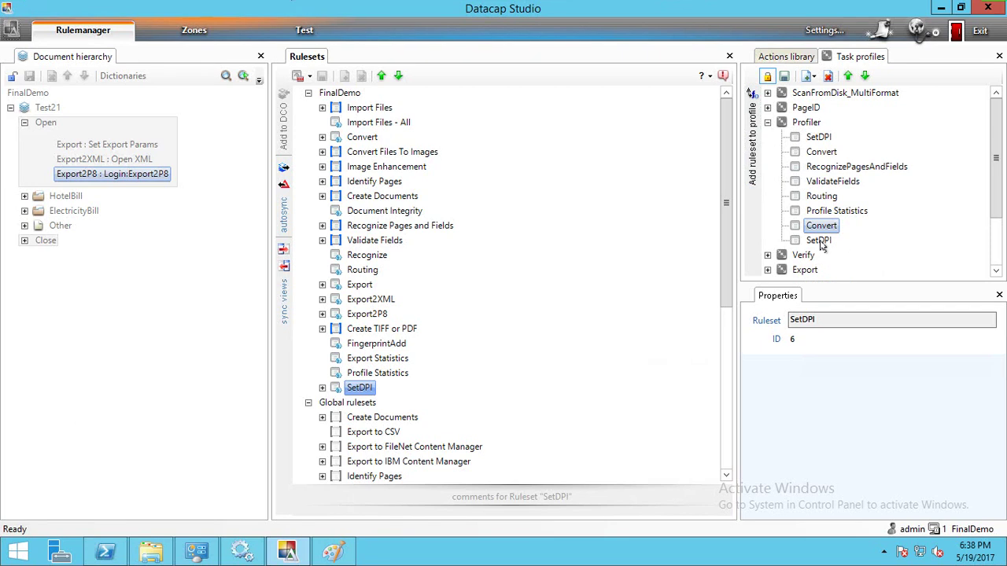
left_click(818, 242)
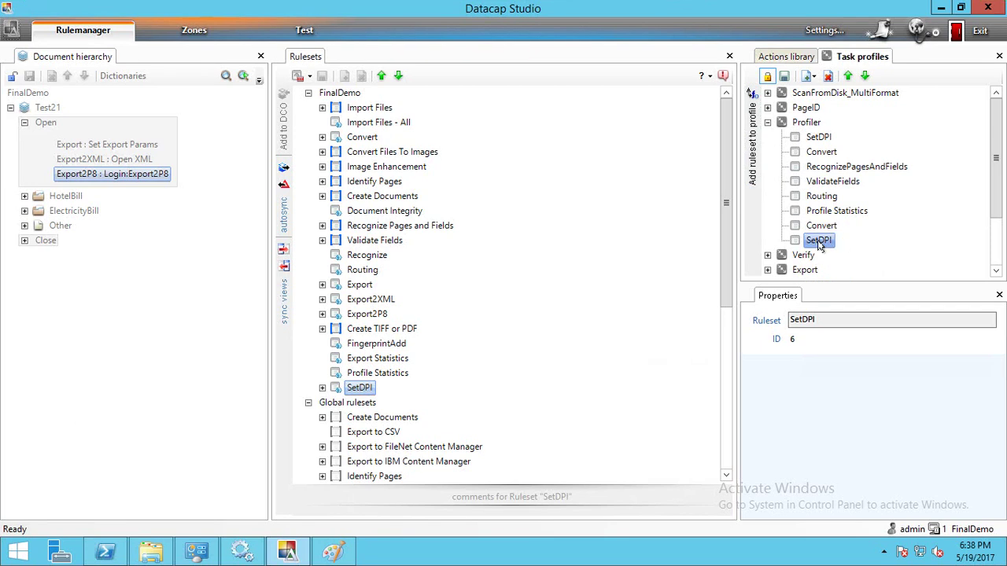
Move the new SetDPI and Convert up ahead of RecognizePagesAndFields
left_click(848, 76)
left_click(849, 76)
left_click(848, 76)
left_click(849, 77)
left_click(849, 76)
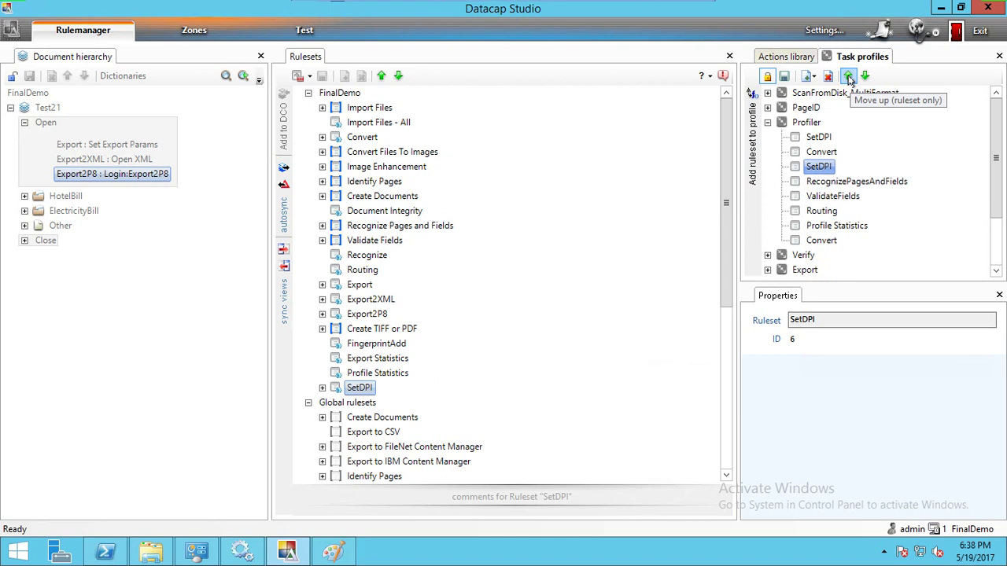
left_click(821, 240)
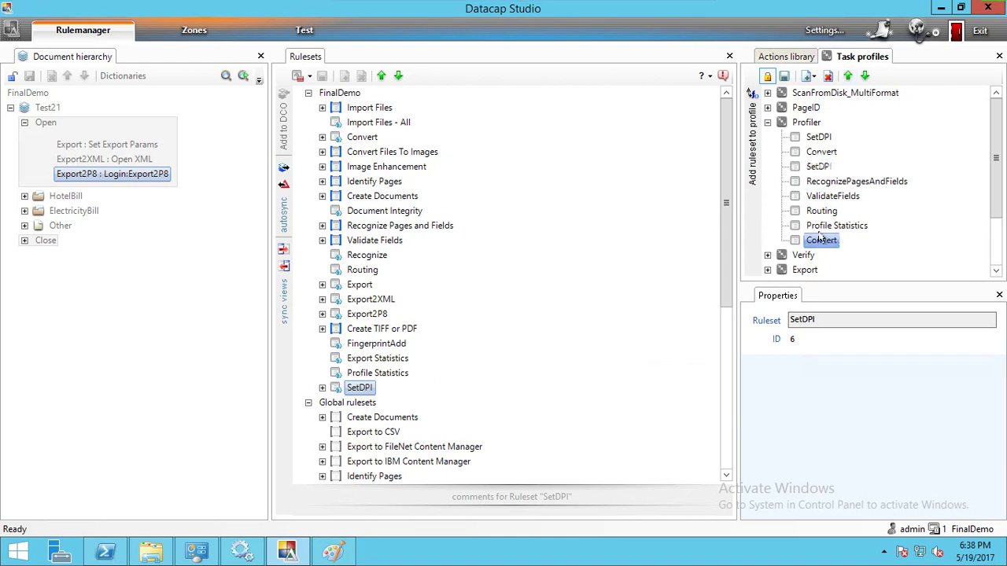
left_click(850, 77)
left_click(850, 77)
left_click(848, 76)
left_click(849, 76)
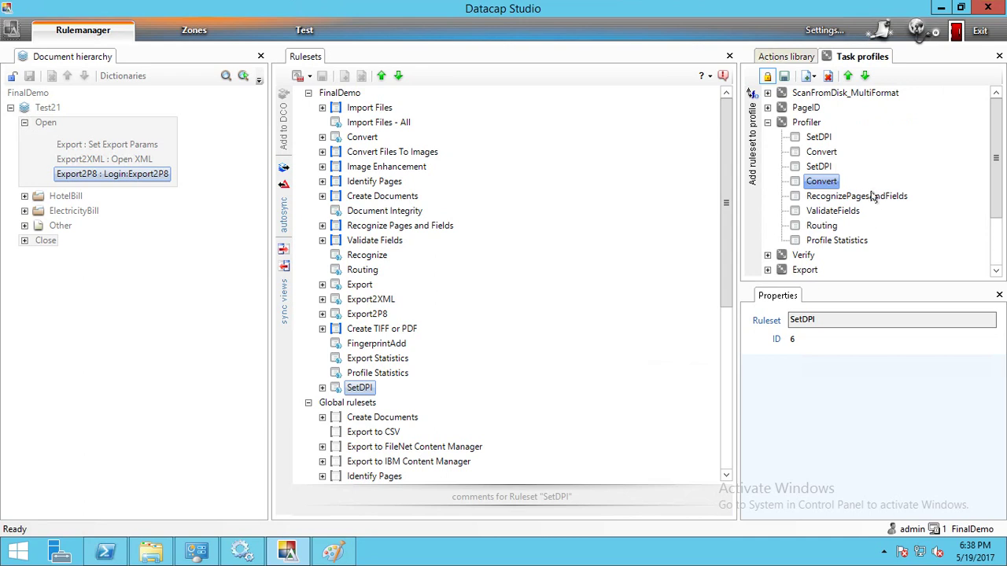
left_click(820, 169)
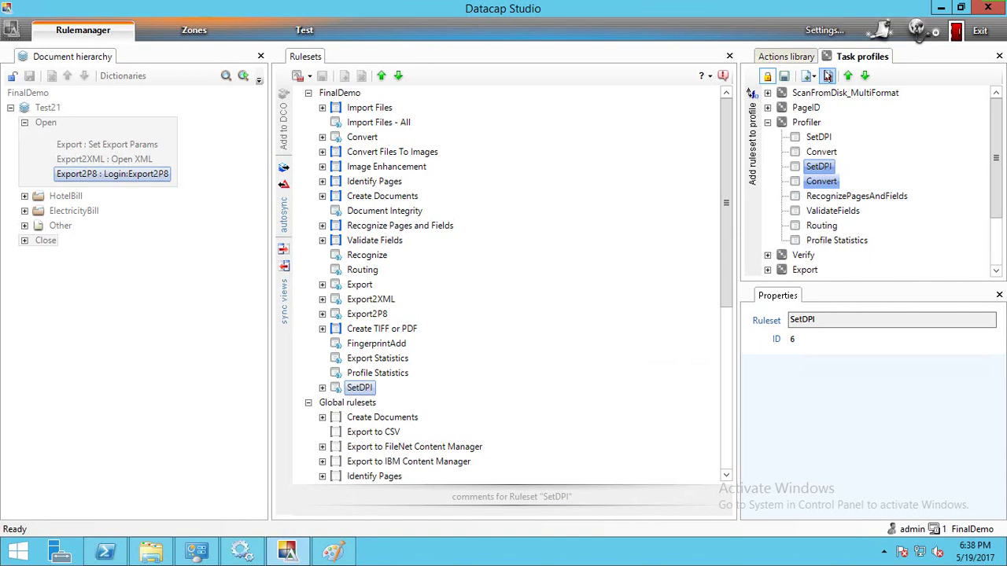
Delete the duplicate SetDPI from Profiler and review the Export task profile's Export2XML and Export2P8
left_click(827, 76)
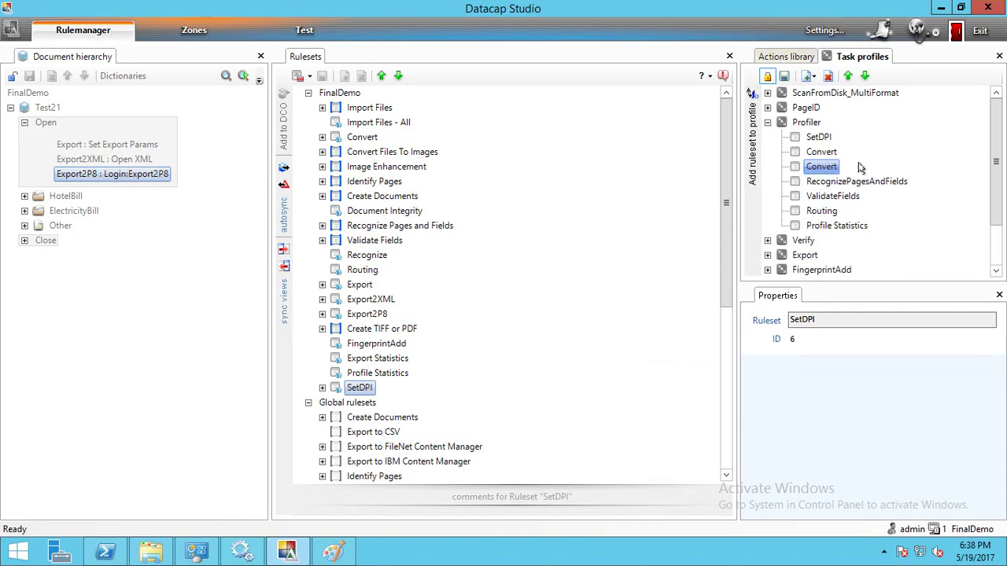
left_click(766, 123)
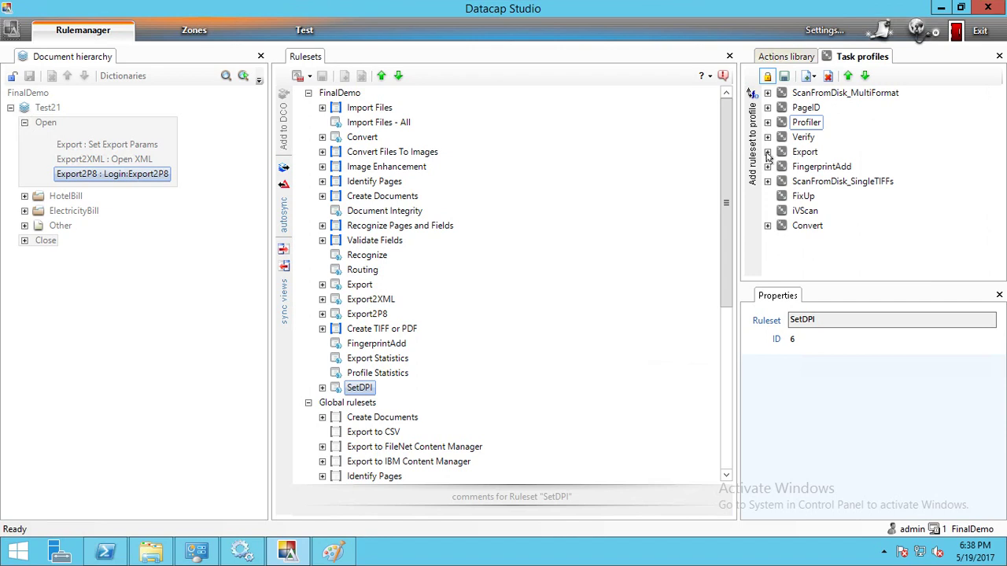
left_click(768, 153)
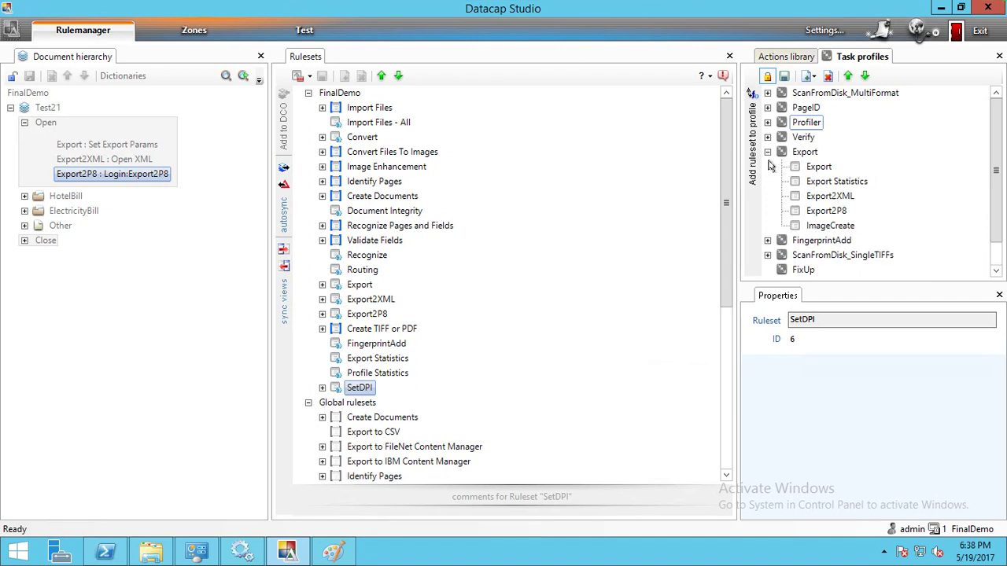
left_click(840, 198)
left_click(838, 212)
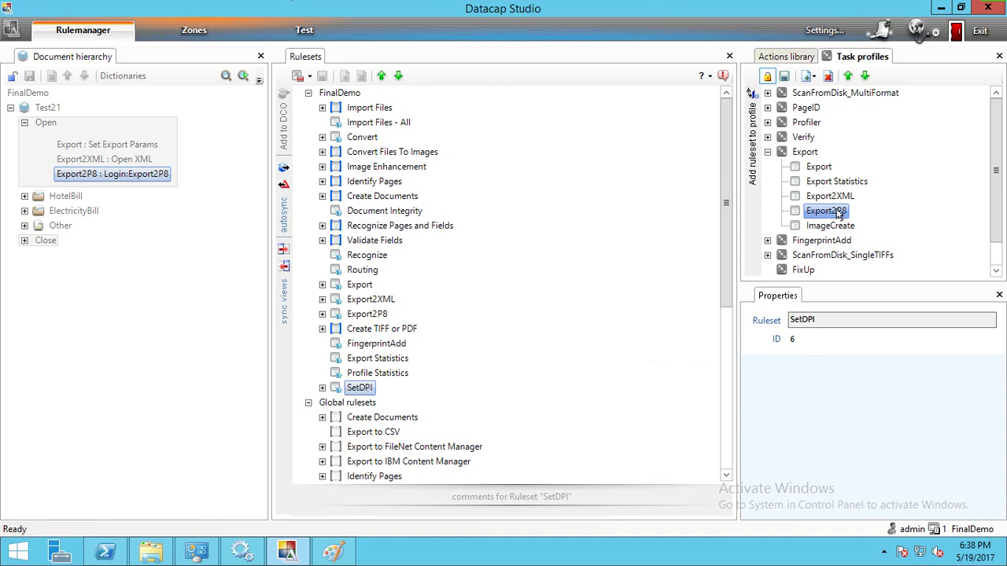
Add then remove an extra Export2P8 in the Export profile and save task profiles
left_click(361, 315)
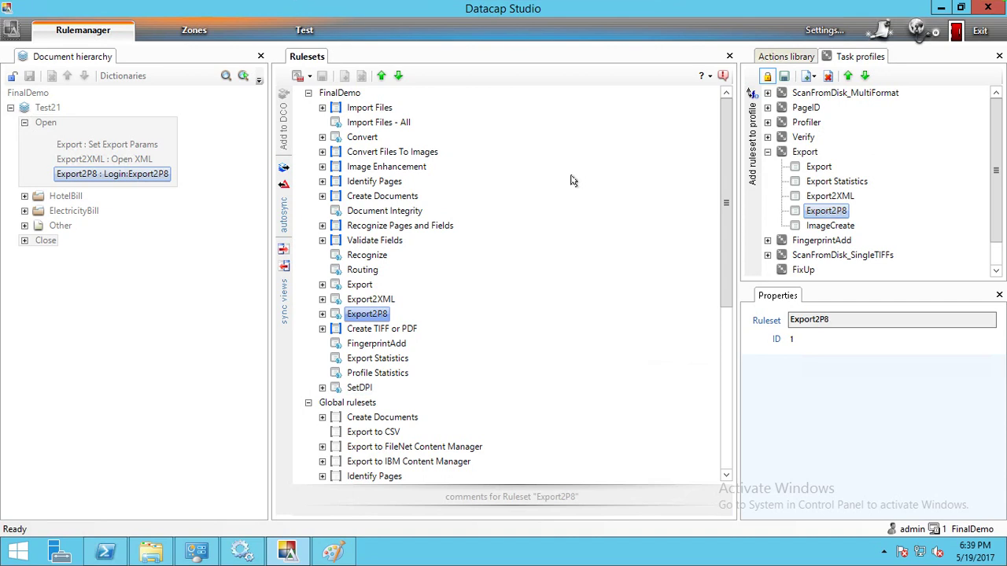
left_click(752, 142)
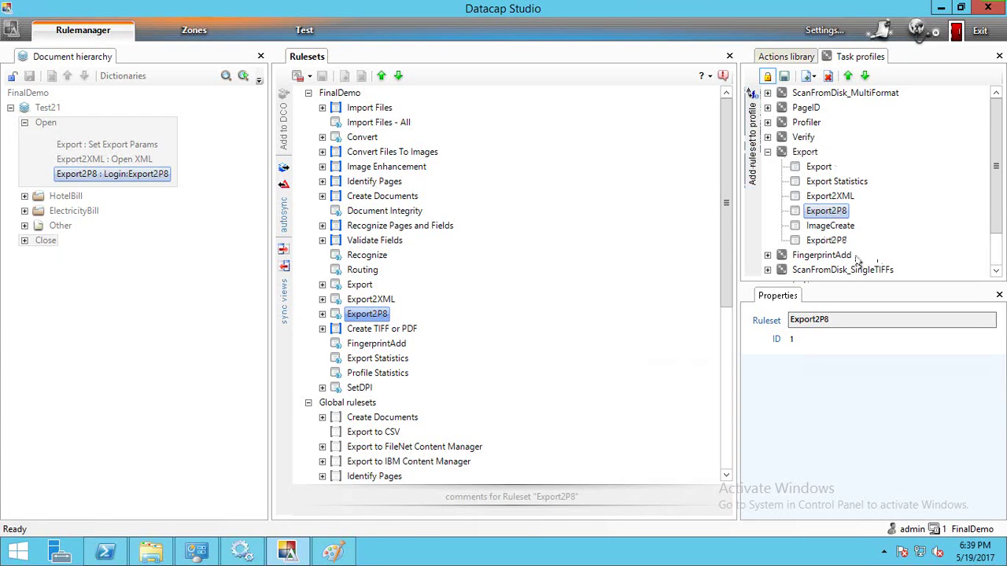
left_click(836, 240)
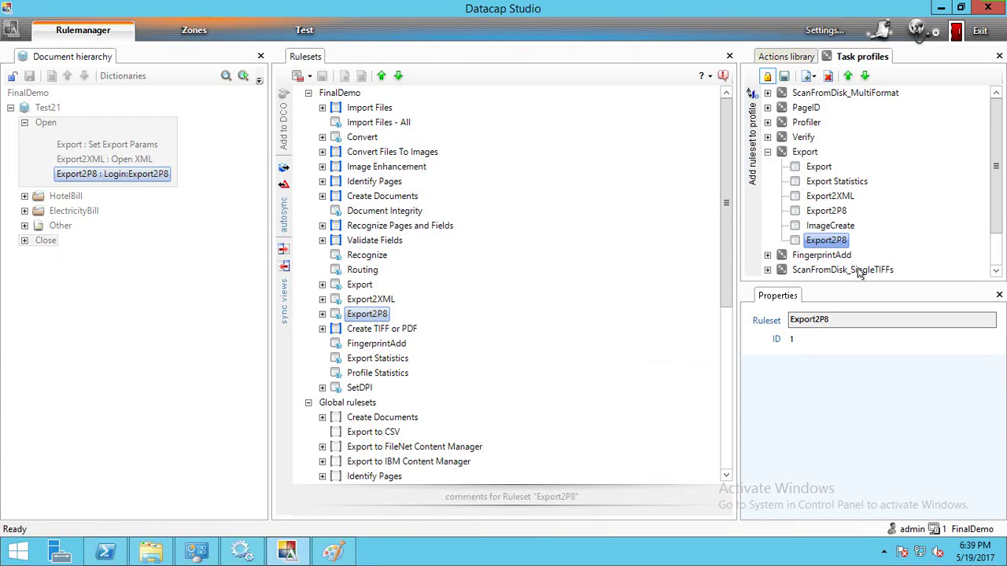
left_click(826, 76)
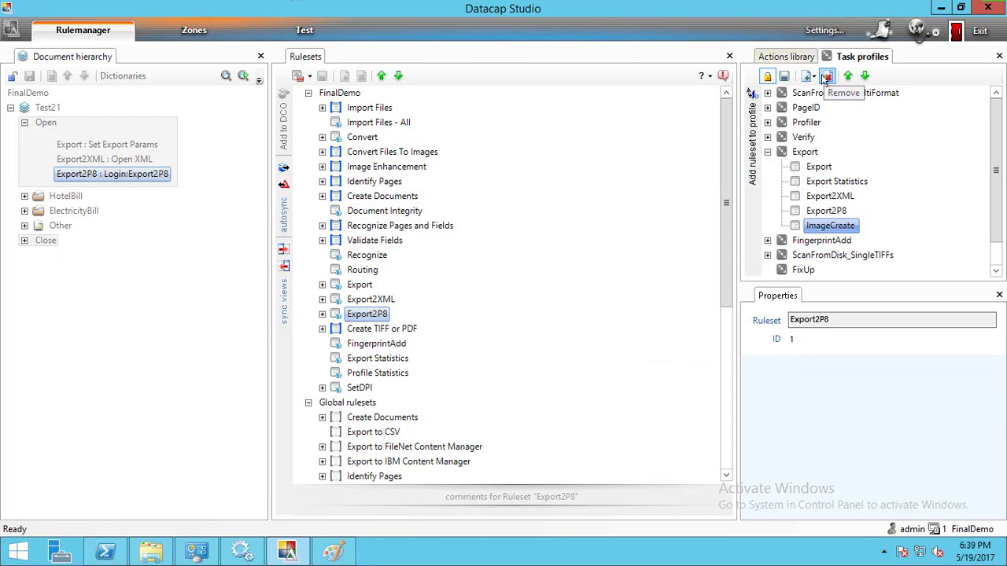
left_click(765, 76)
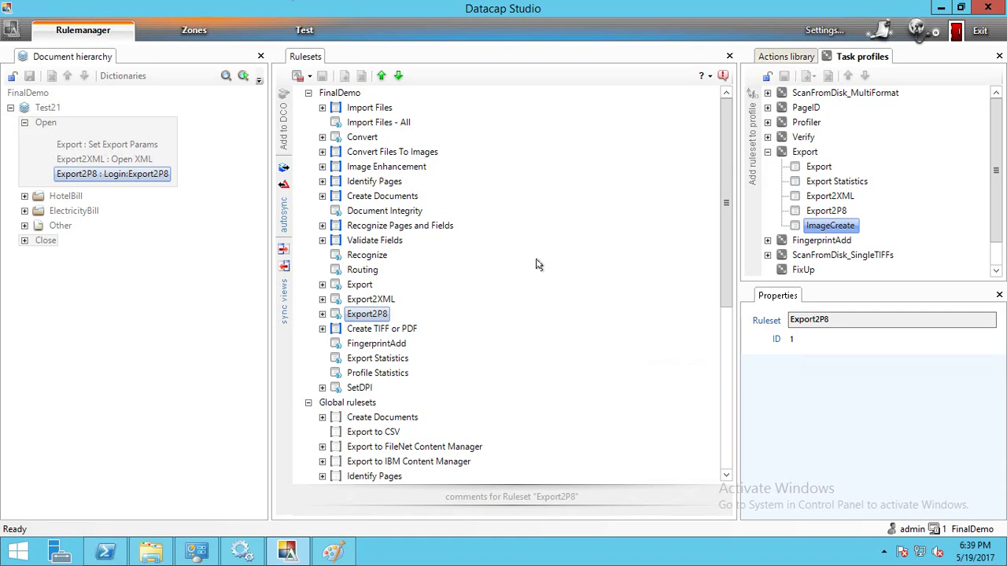
Expand HotelBill and its HotelInvoice document to reveal fields such as Hotel_Name
left_click(24, 123)
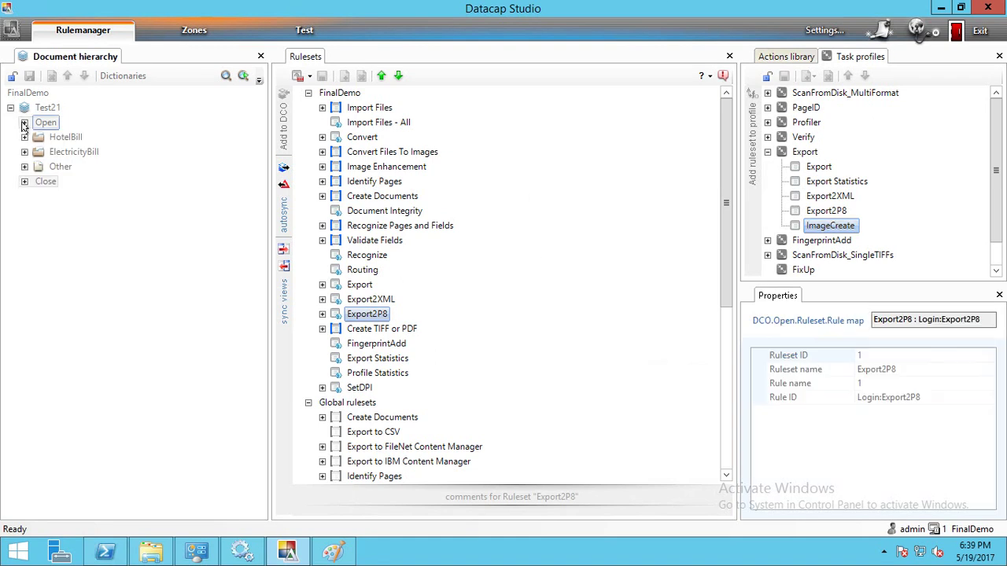
left_click(63, 140)
left_click(69, 153)
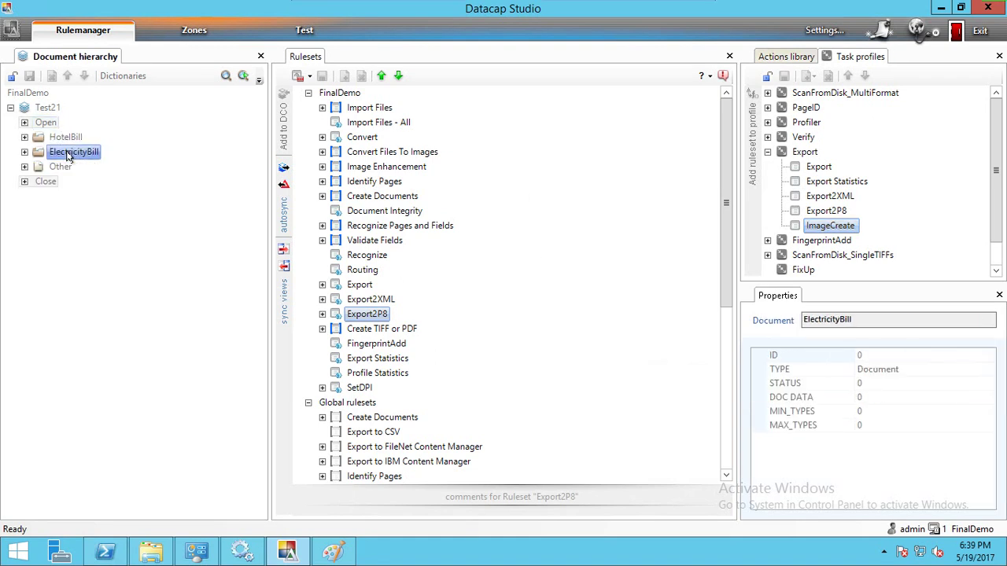
left_click(25, 138)
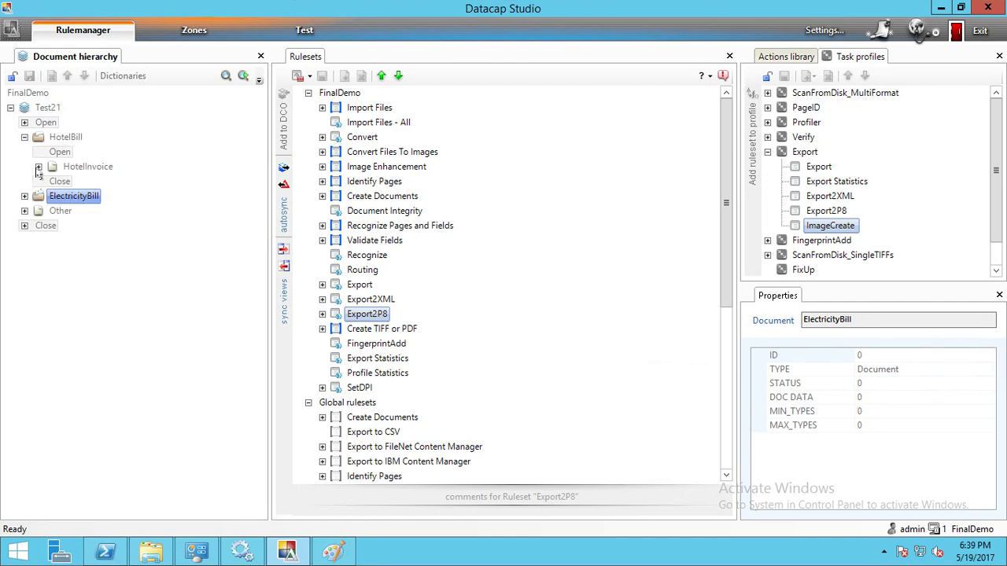
left_click(38, 167)
left_click(94, 196)
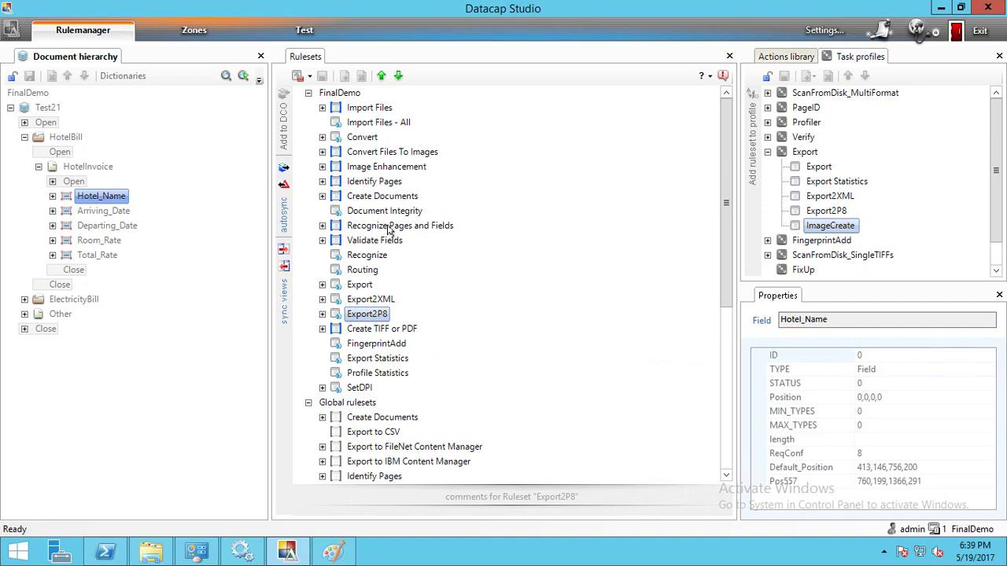
Review the rulesets from Recognize Pages and Fields to SetDPI and Convert, then minimize the remote session
left_click(388, 228)
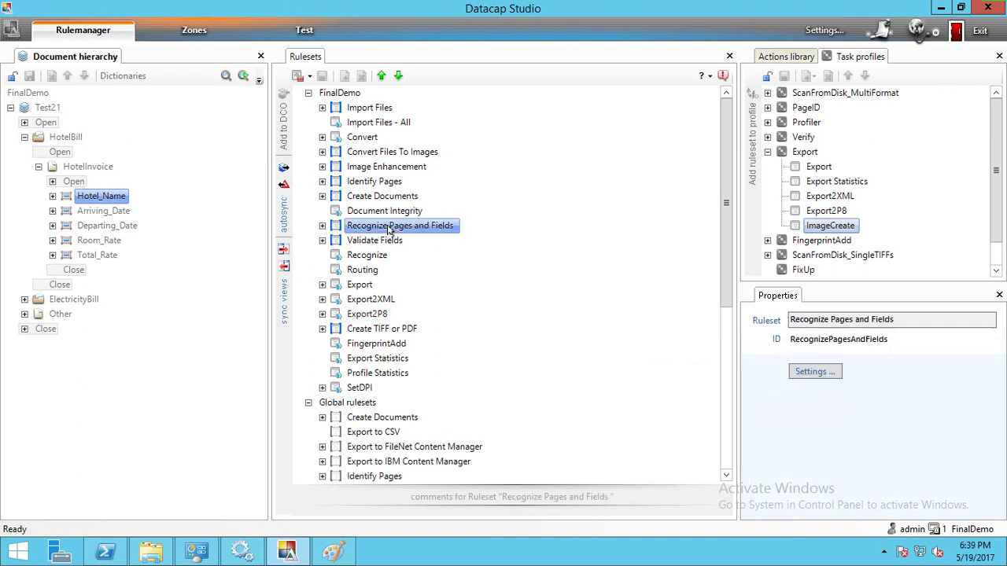
left_click(322, 226)
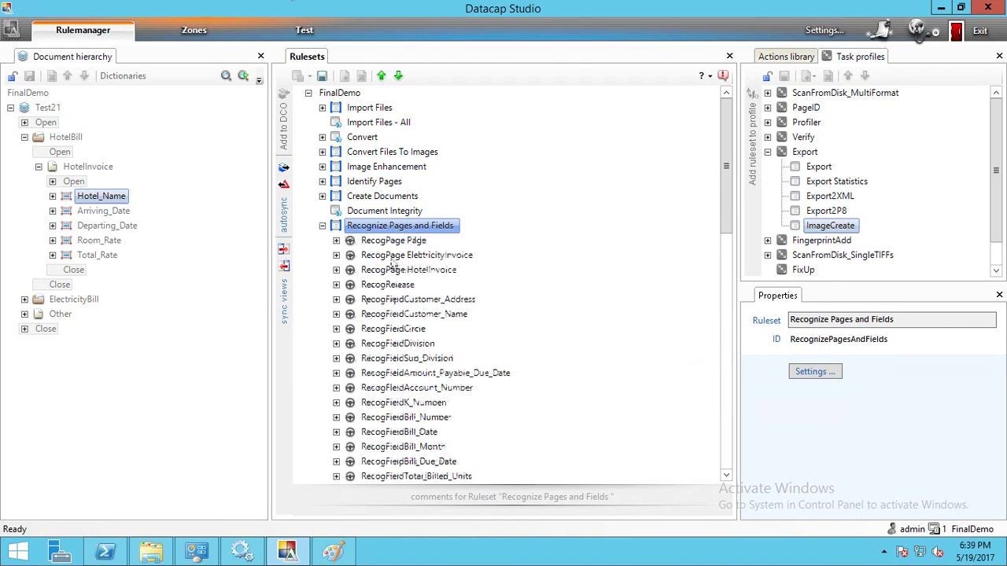
left_click(321, 225)
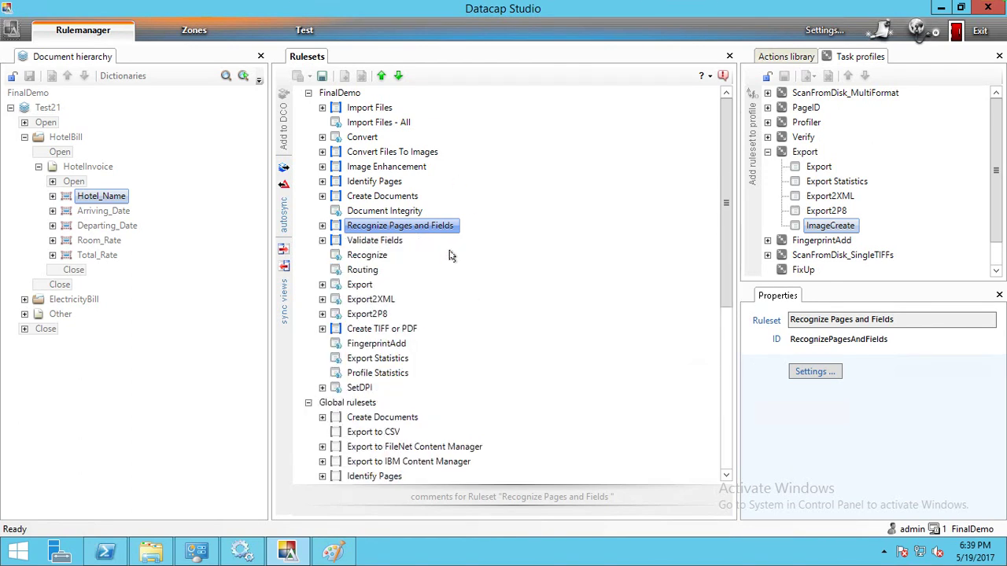
left_click(379, 302)
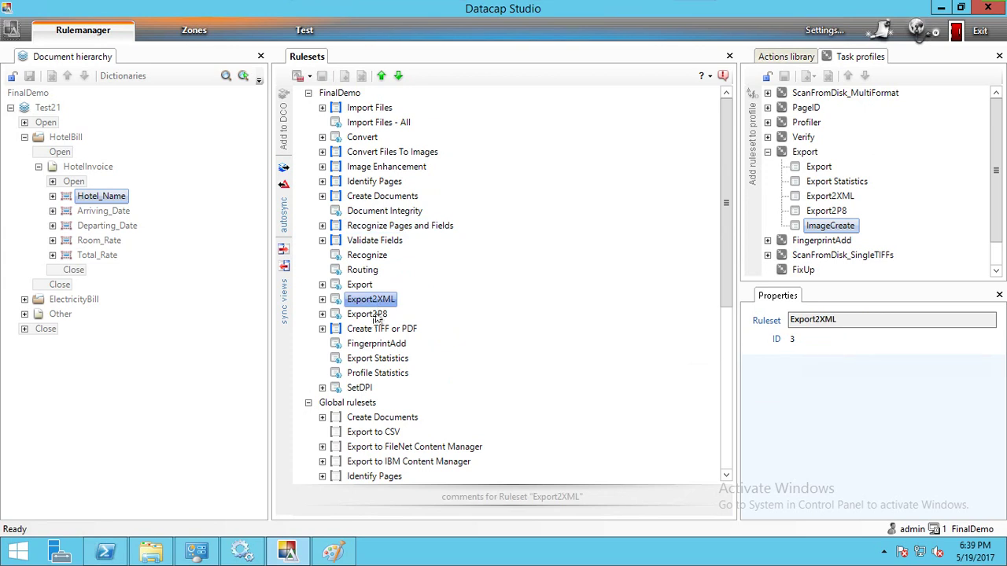
left_click(376, 315)
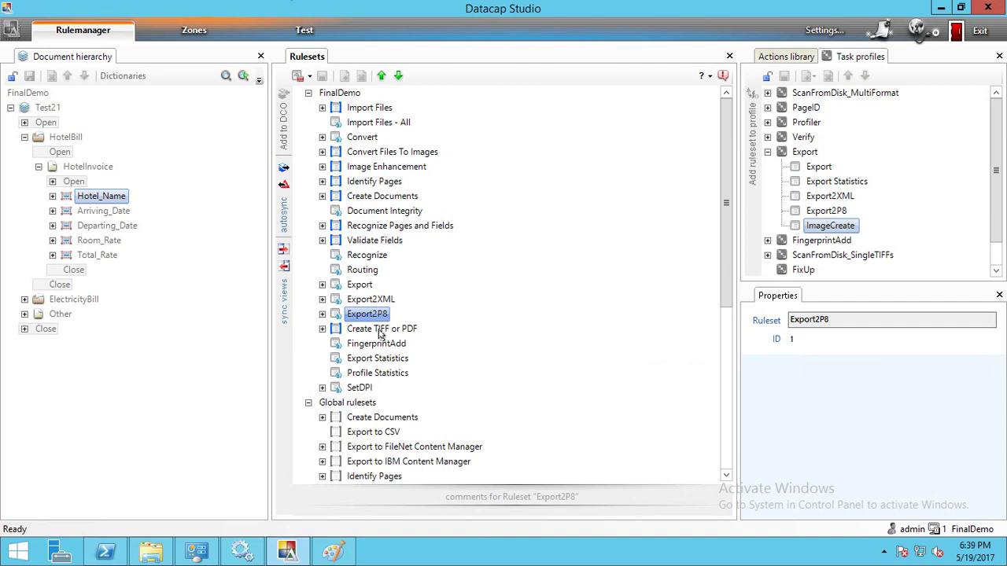
left_click(380, 332)
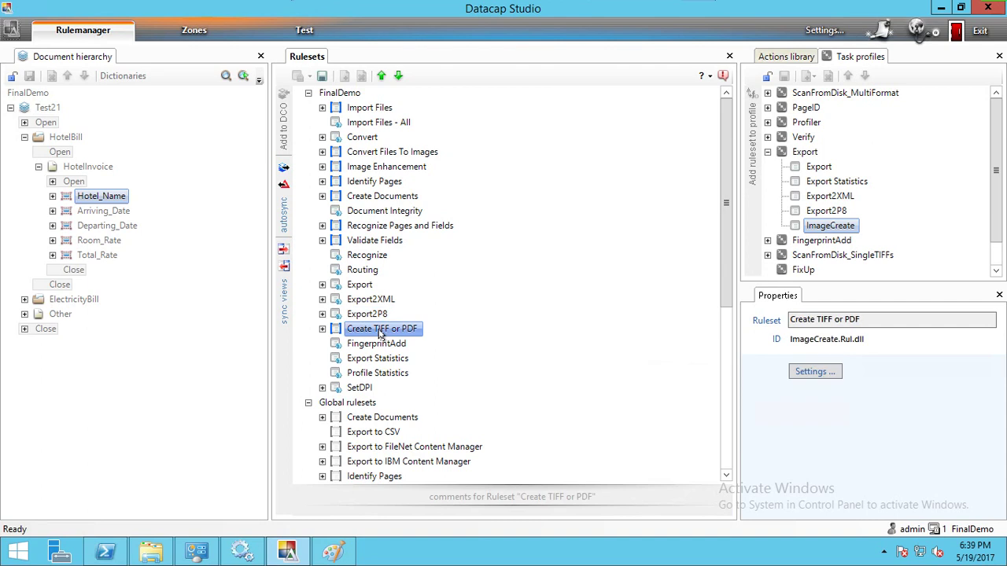
left_click(361, 389)
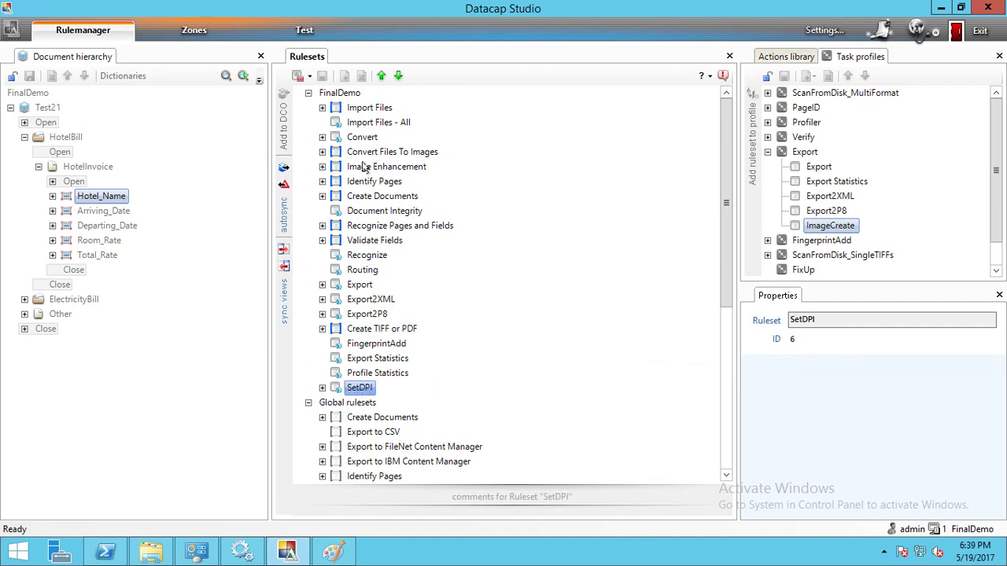
left_click(364, 140)
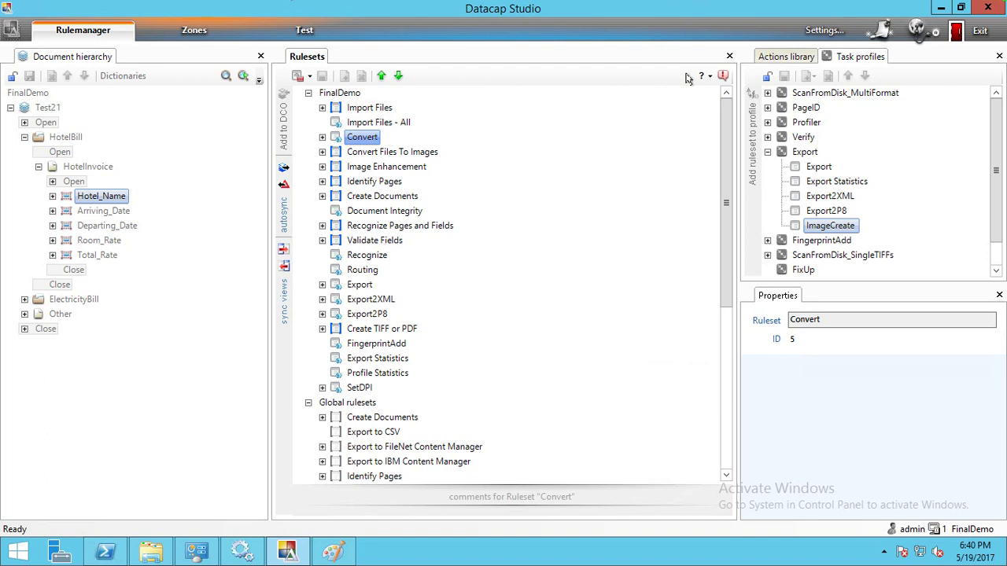
left_click(646, 9)
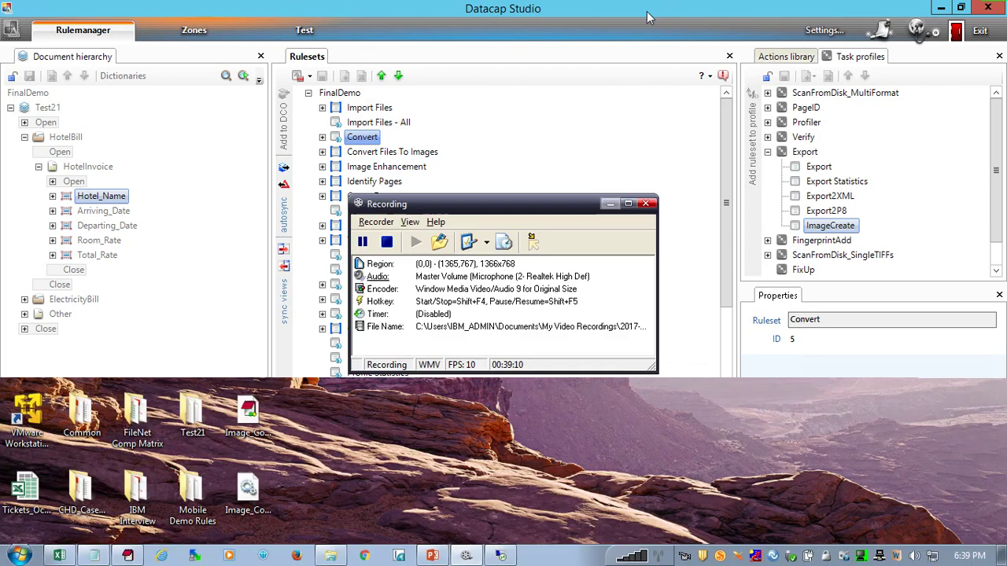